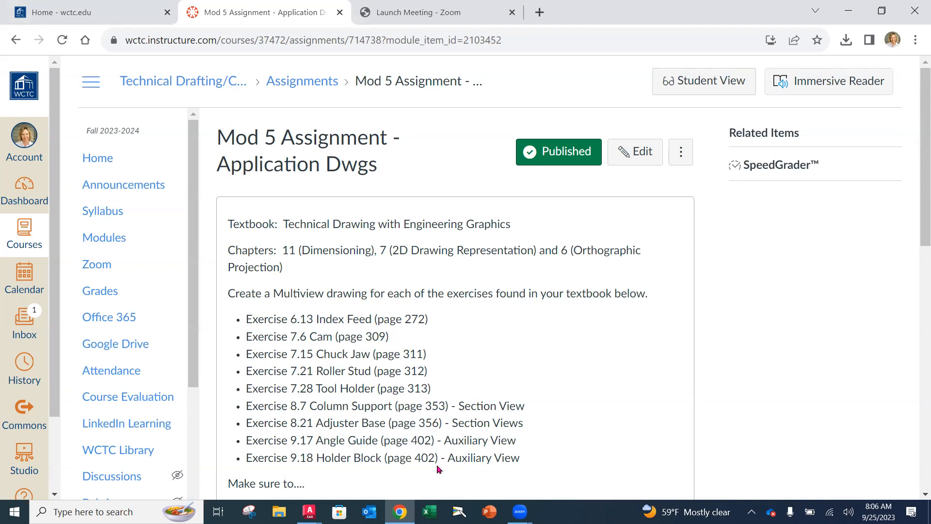
# Open the ROLLER_STUD-Model.pdf drawing guide from the assignment and zoom out to view its views and title block.
pyautogui.scroll(-6, 437, 465)
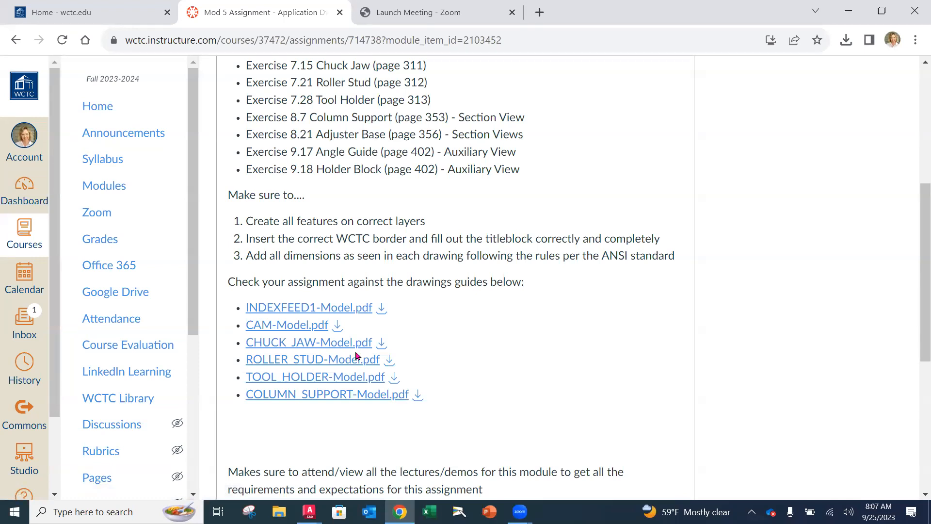
pyautogui.click(317, 361)
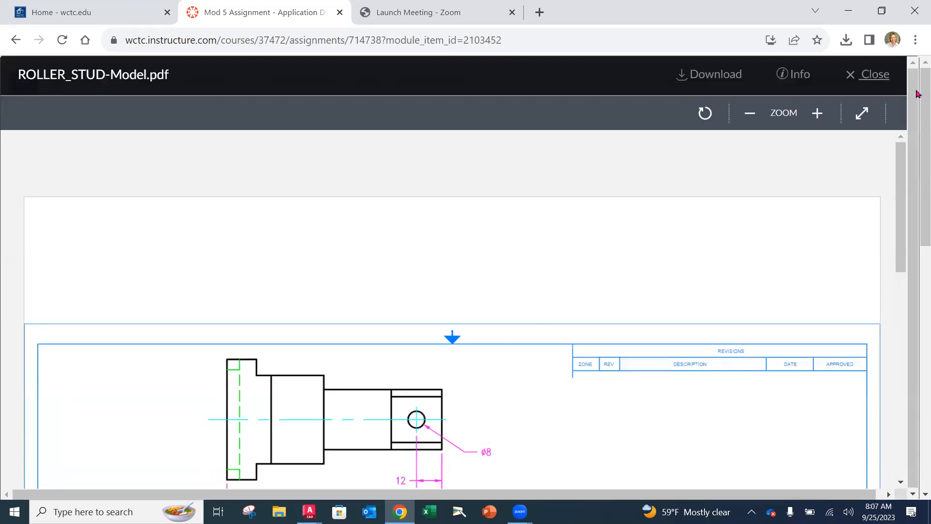
pyautogui.click(749, 113)
pyautogui.scroll(-4, 676, 249)
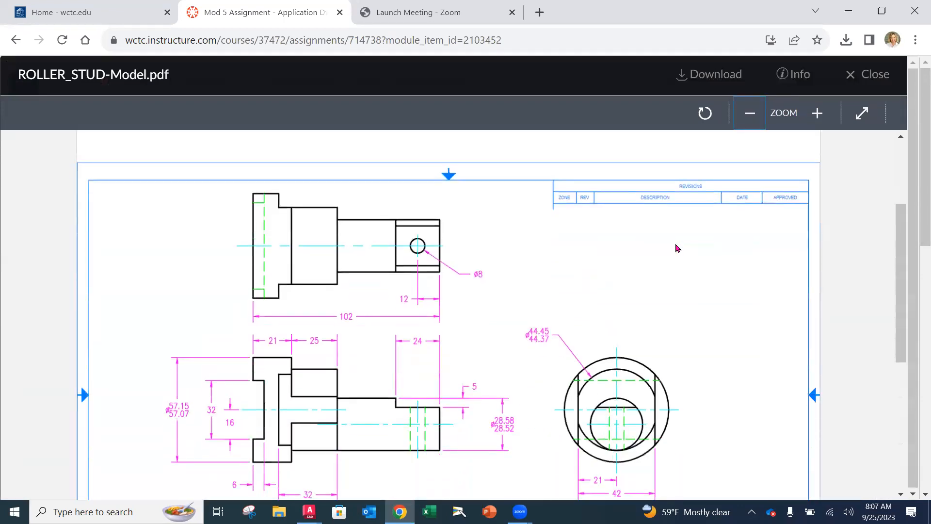
pyautogui.click(750, 113)
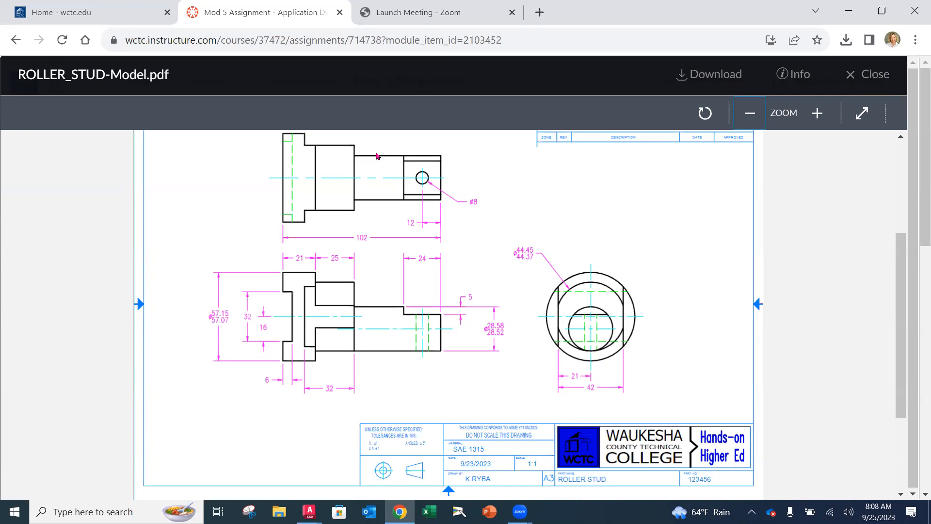
# Launch Easy Interactive Tools, dismiss its whiteboard notice, and show the document camera feed in a maximized window.
pyautogui.click(849, 18)
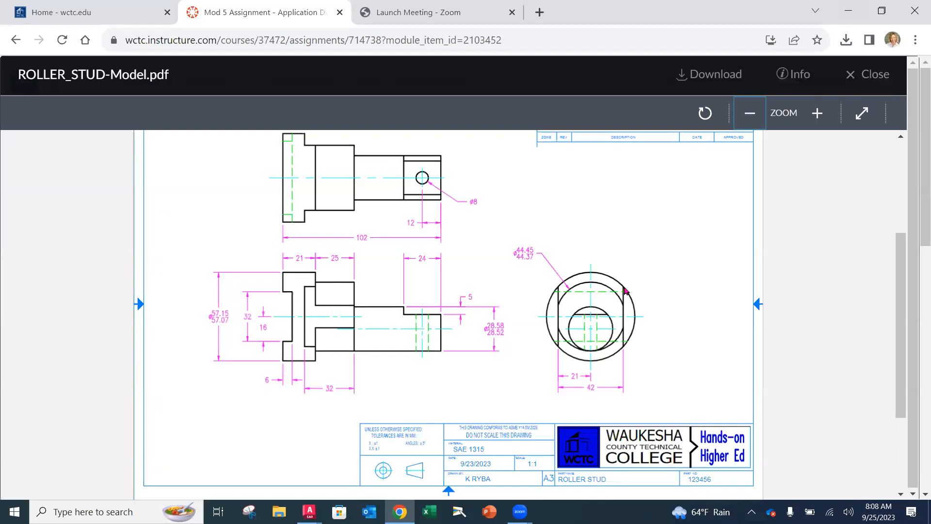
pyautogui.click(458, 511)
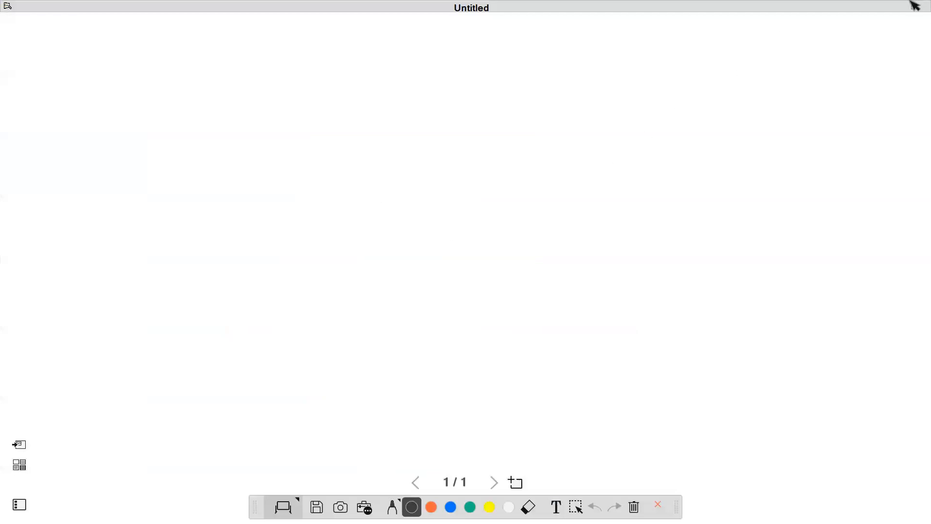
pyautogui.click(920, 9)
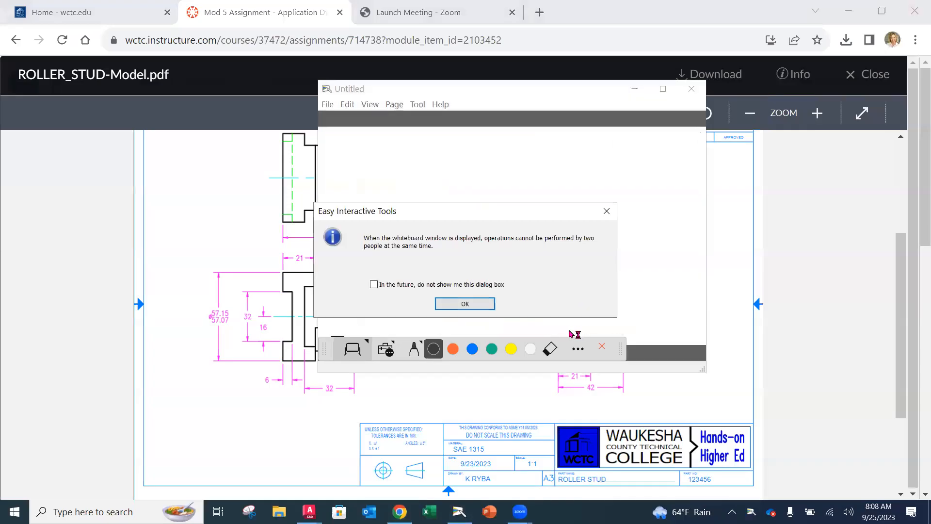
pyautogui.click(465, 303)
pyautogui.click(385, 349)
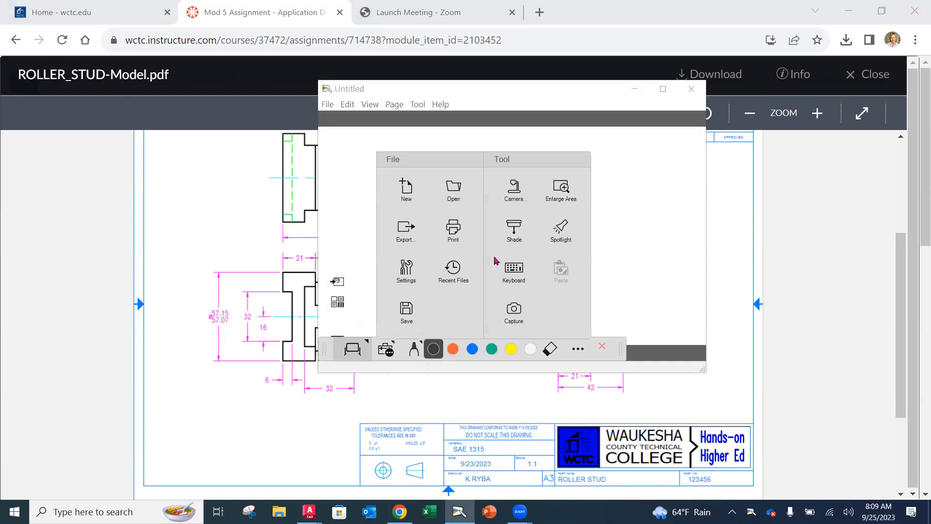
pyautogui.click(515, 186)
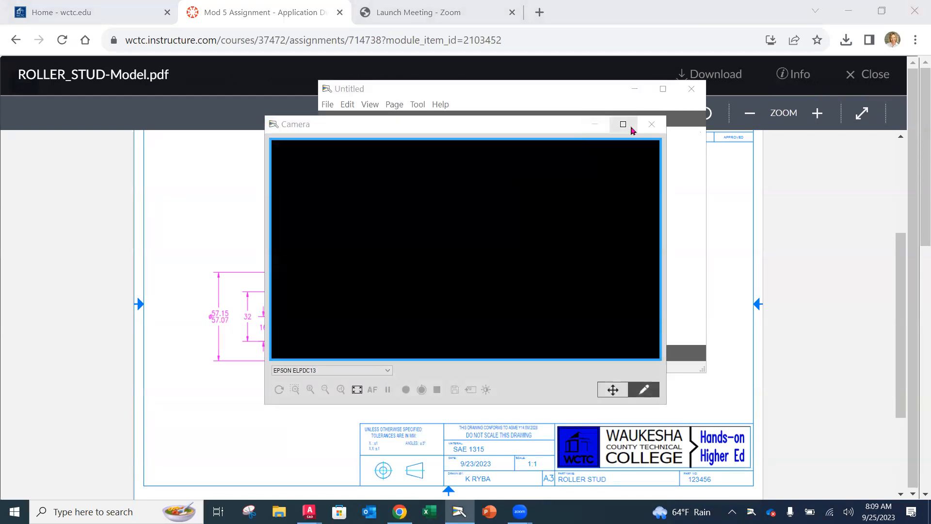
pyautogui.click(622, 125)
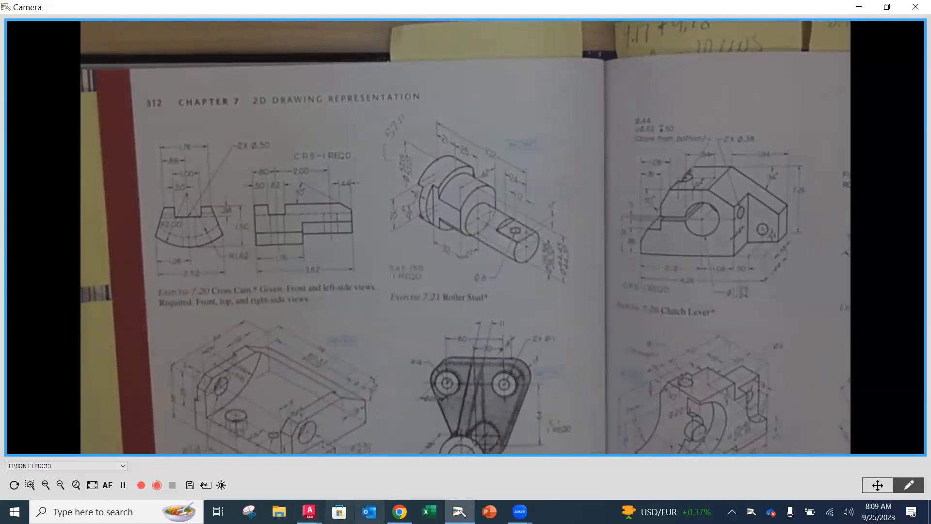
# Compare the textbook's Exercise 7.21 Roller Stud with the PDF drawing guide in the browser, and return to the camera view.
pyautogui.moveTo(400, 511)
pyautogui.click(420, 482)
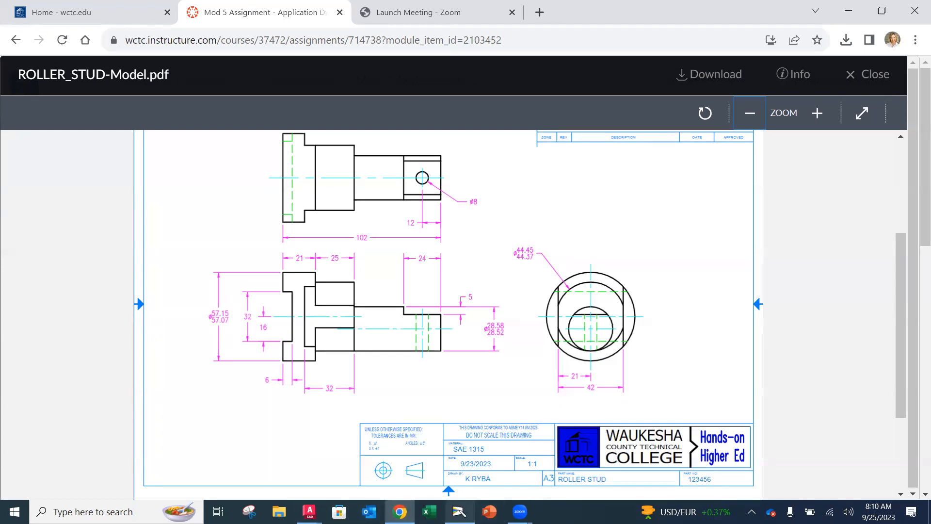
pyautogui.click(459, 512)
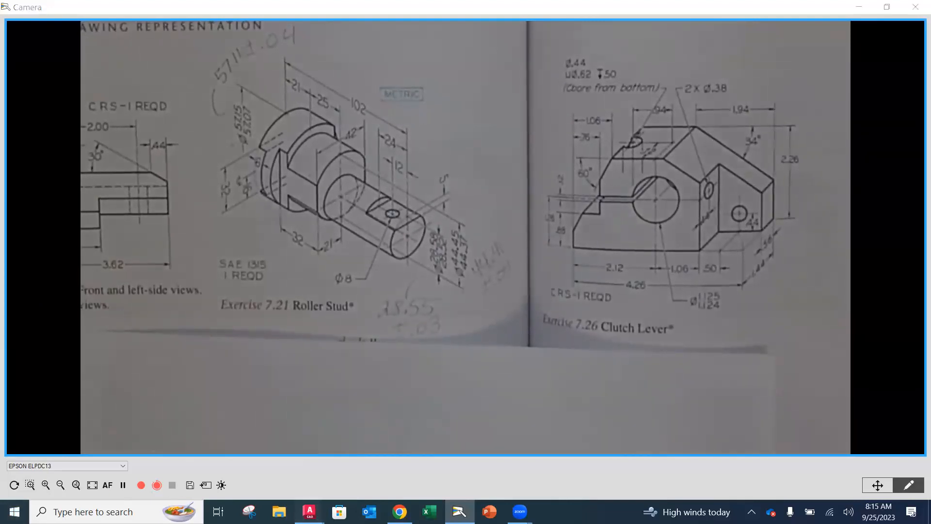
# Switch to AutoCAD and bring up the complete ROLLER_STUD.dwg drawing.
pyautogui.click(309, 512)
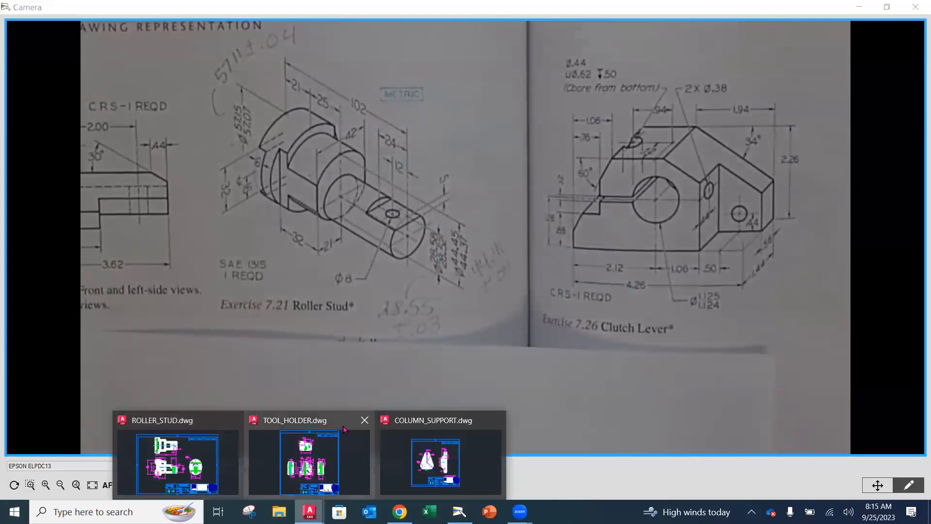
pyautogui.click(228, 459)
pyautogui.scroll(-4, 348, 304)
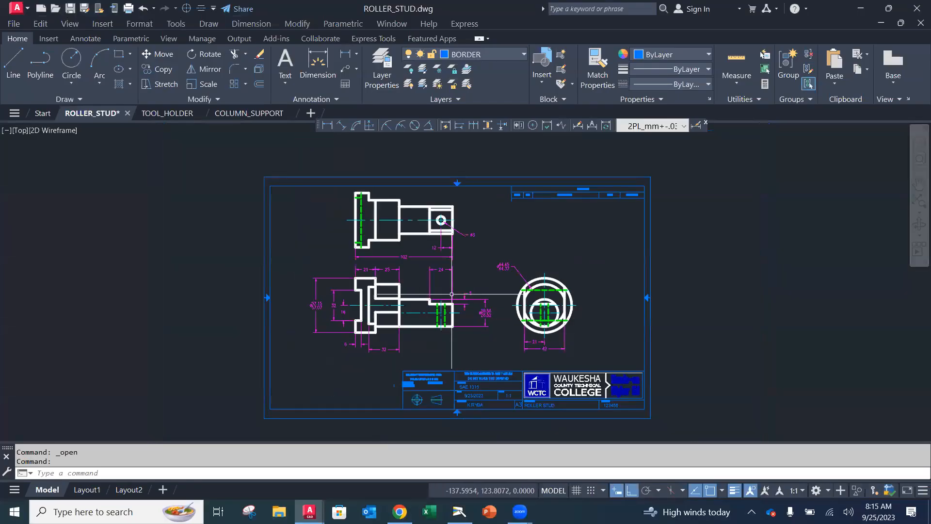
pyautogui.moveTo(464, 277); pyautogui.dragTo(327, 260, button='middle')
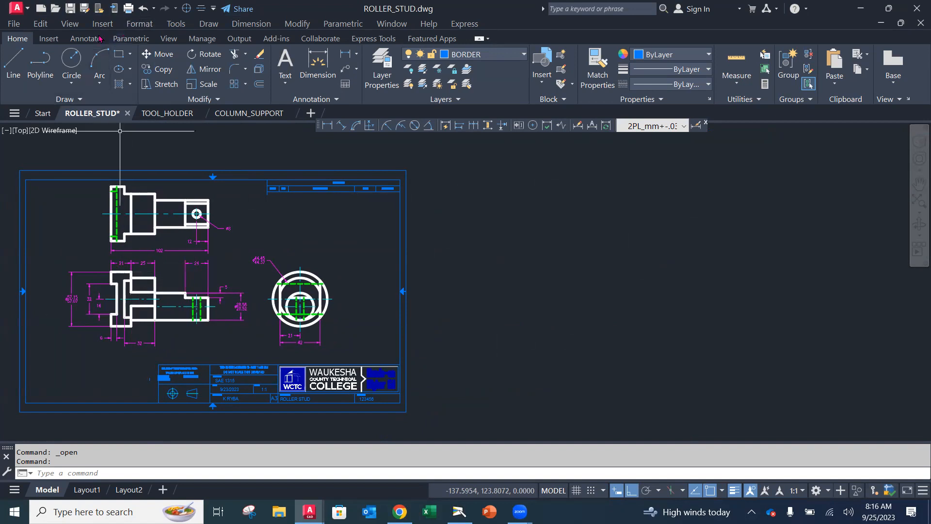
# Show the UCS icon, inspect the origin on the roller stud's front view, and hide the icon again.
pyautogui.click(169, 38)
pyautogui.click(14, 68)
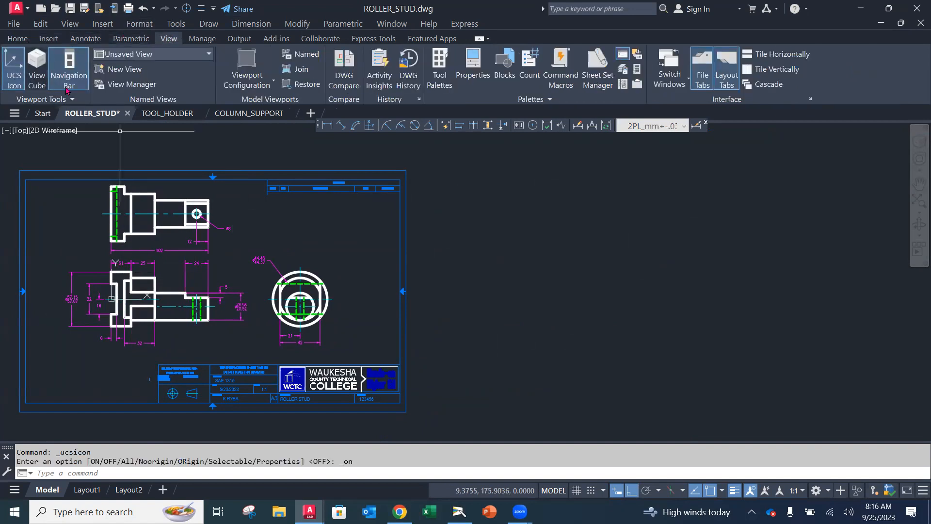
pyautogui.scroll(2, 131, 304)
pyautogui.scroll(4, 130, 304)
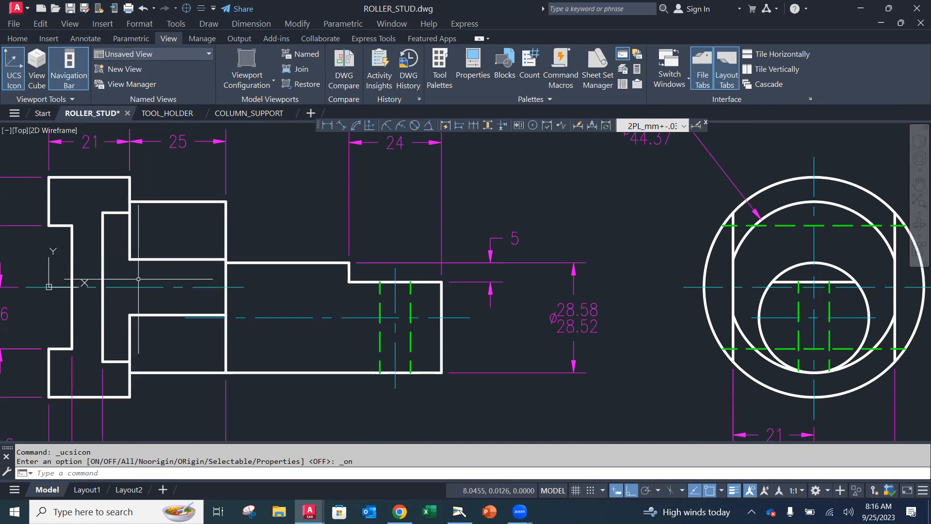
pyautogui.scroll(-4, 219, 255)
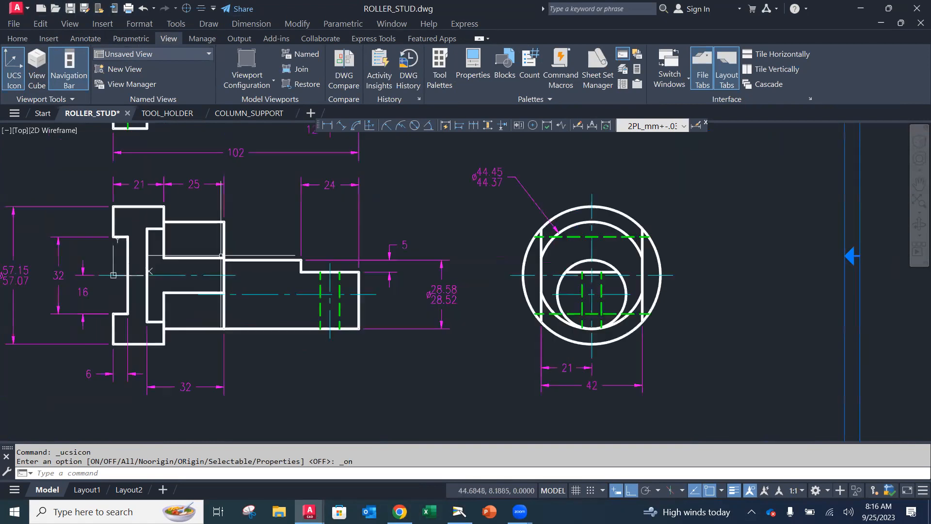
pyautogui.click(19, 72)
pyautogui.moveTo(111, 121)
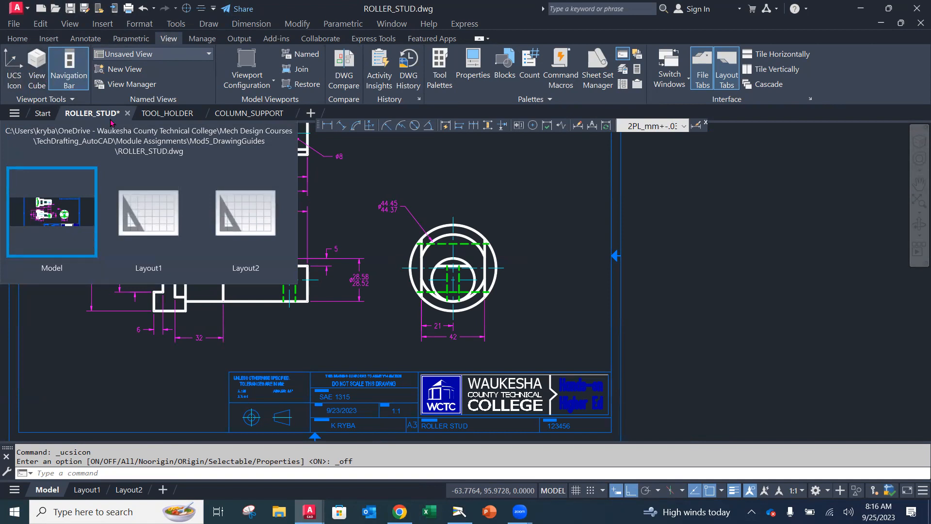
pyautogui.click(21, 39)
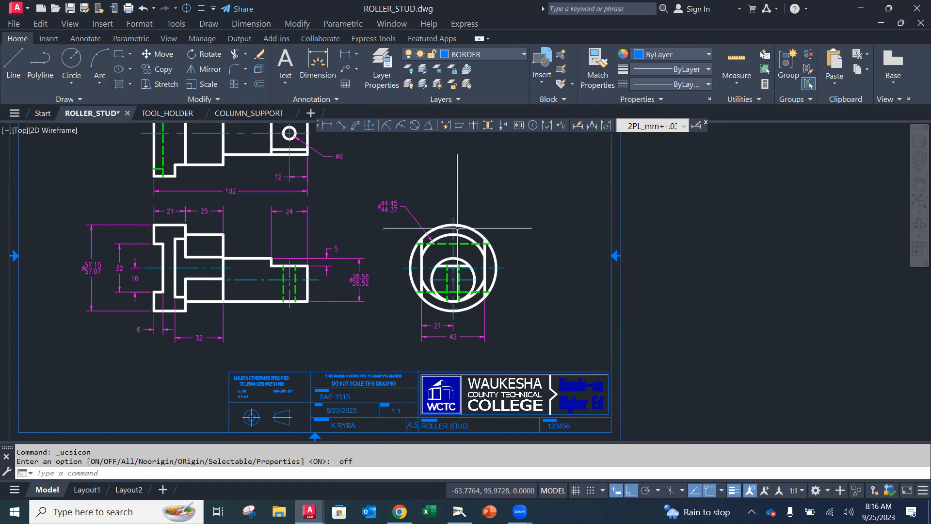
# Bring the empty model space beside the bordered roller stud drawing into view.
pyautogui.scroll(-3, 421, 279)
pyautogui.moveTo(421, 279); pyautogui.dragTo(323, 280, button='middle')
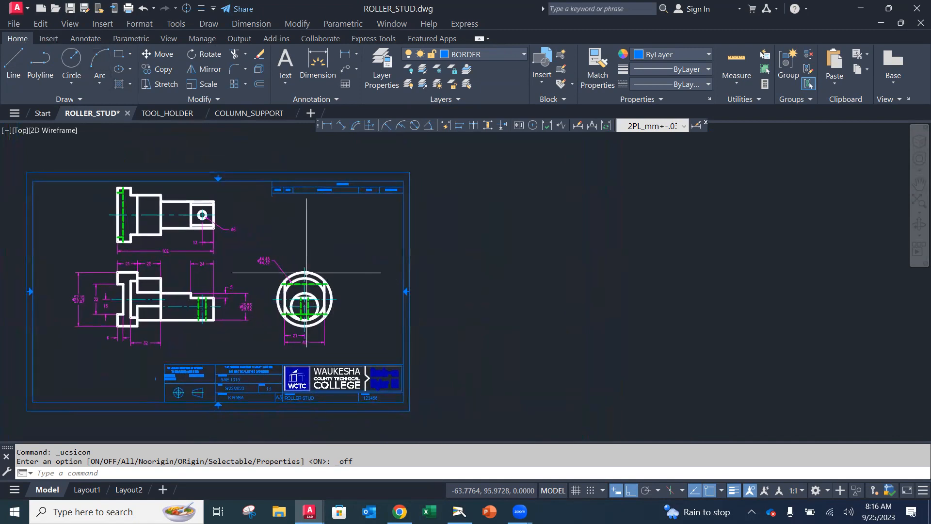
pyautogui.scroll(3, 366, 257)
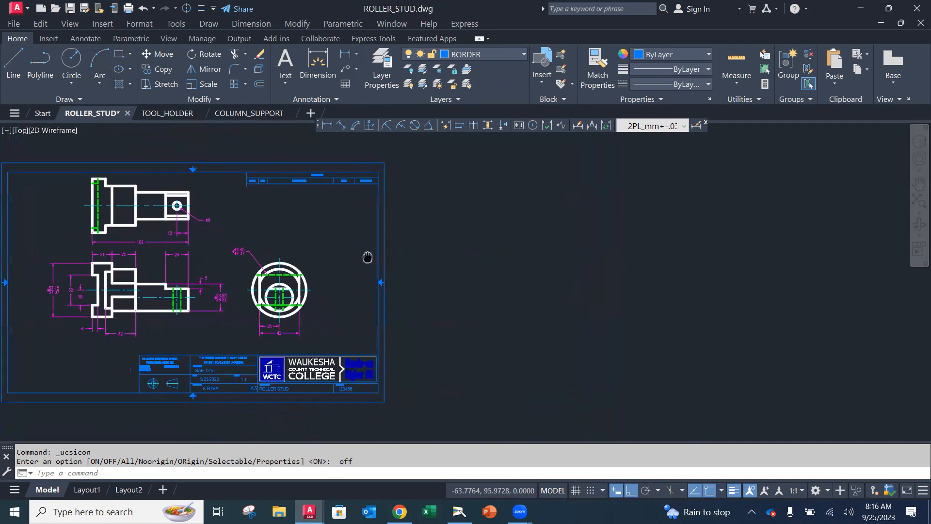
pyautogui.moveTo(348, 254); pyautogui.dragTo(449, 243, button='middle')
pyautogui.moveTo(537, 255)
pyautogui.mouseDown(button='middle')
pyautogui.moveTo(449, 247)
pyautogui.moveTo(315, 283)
pyautogui.mouseUp(button='middle')
pyautogui.scroll(-2, 443, 277)
pyautogui.moveTo(442, 276)
pyautogui.mouseDown(button='middle')
pyautogui.moveTo(372, 261)
pyautogui.moveTo(364, 244)
pyautogui.mouseUp(button='middle')
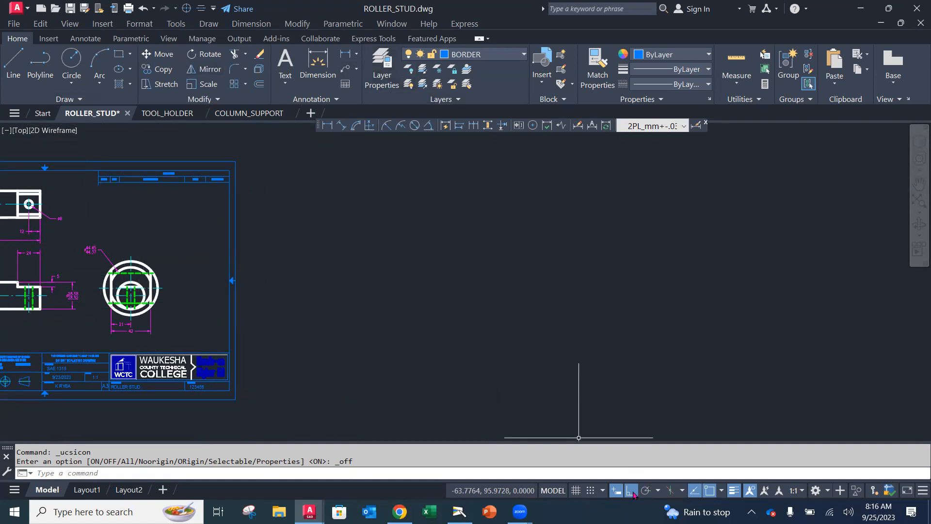
pyautogui.click(391, 86)
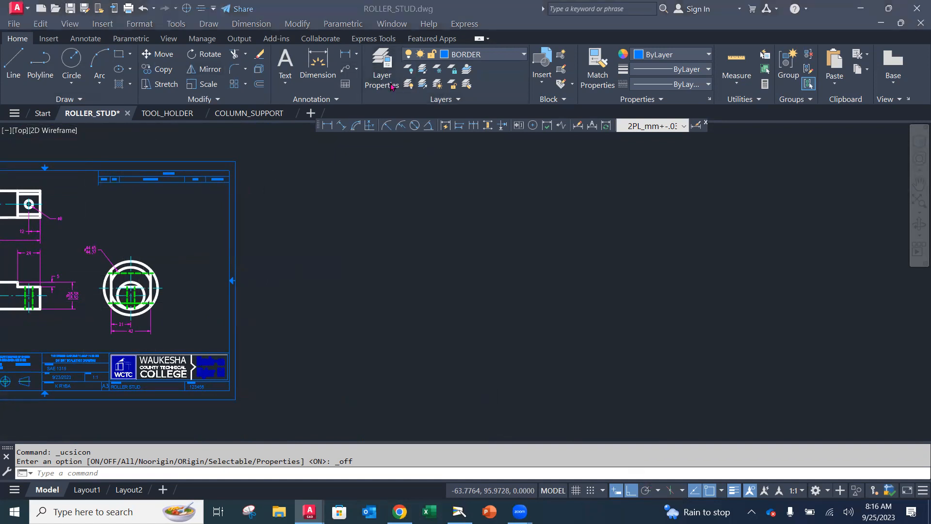
pyautogui.click(519, 56)
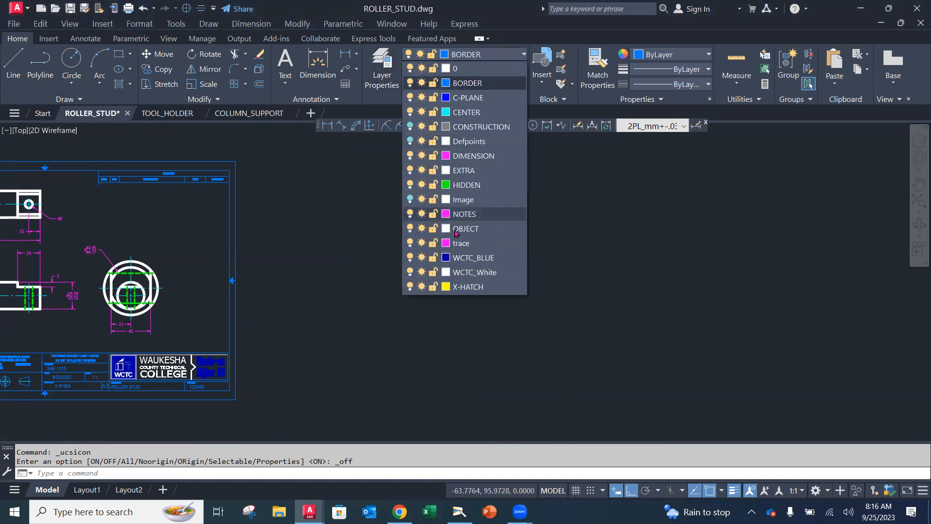
pyautogui.click(445, 229)
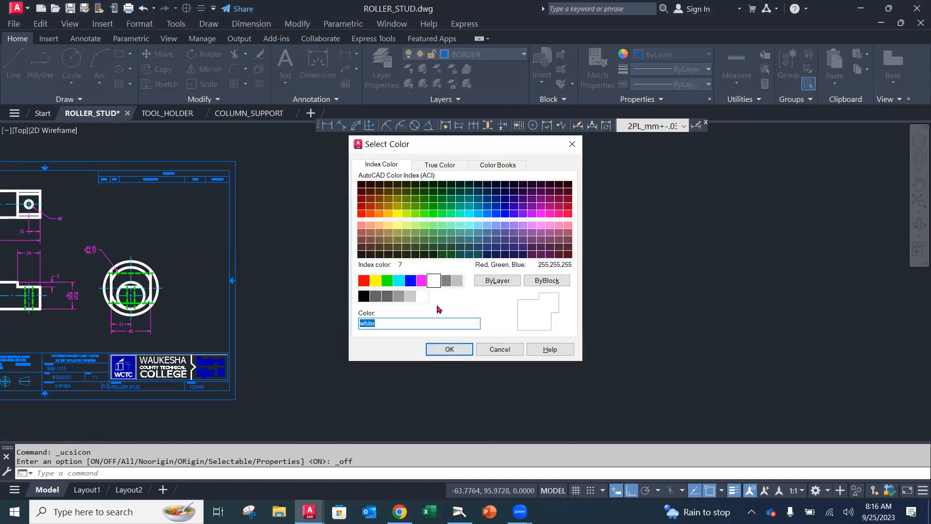
pyautogui.click(499, 349)
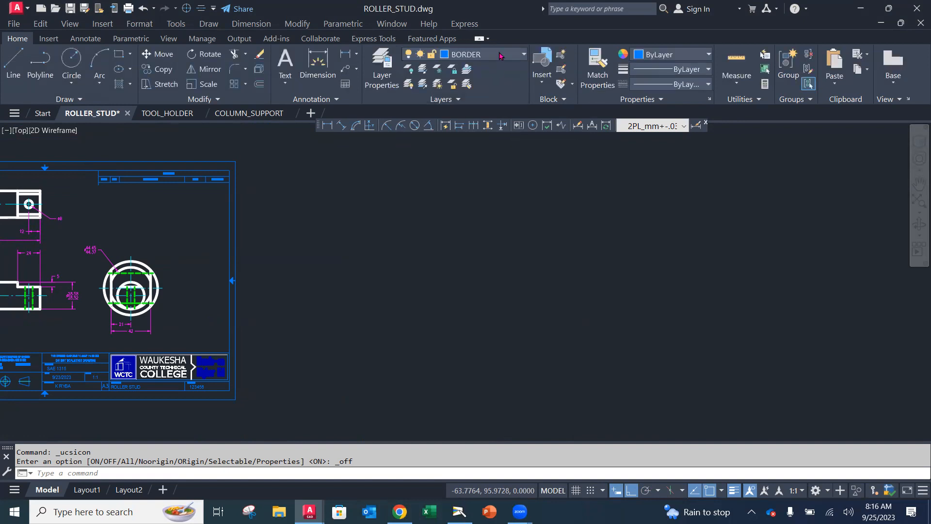
# Make OBJECT the current layer and clear the view to an empty part of model space.
pyautogui.click(501, 56)
pyautogui.click(475, 230)
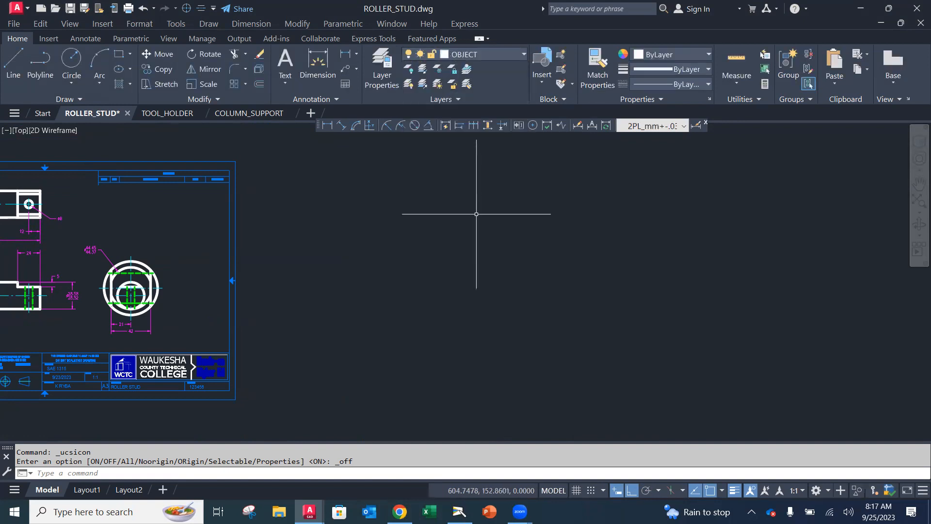
pyautogui.moveTo(474, 228)
pyautogui.mouseDown(button='middle')
pyautogui.moveTo(474, 260)
pyautogui.moveTo(391, 255)
pyautogui.moveTo(388, 311)
pyautogui.mouseUp(button='middle')
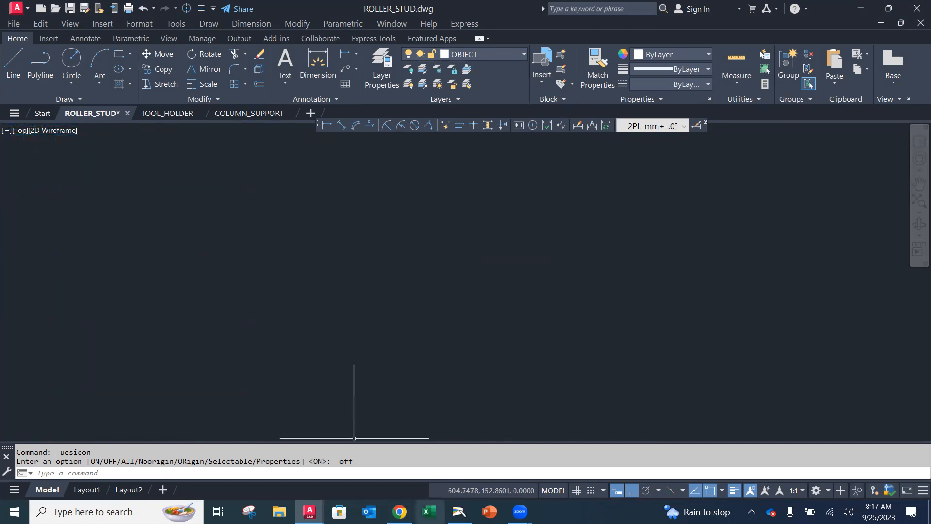
# Check the roller stud's textbook dimensions in the document camera view, and return to ROLLER_STUD.dwg in AutoCAD.
pyautogui.click(459, 511)
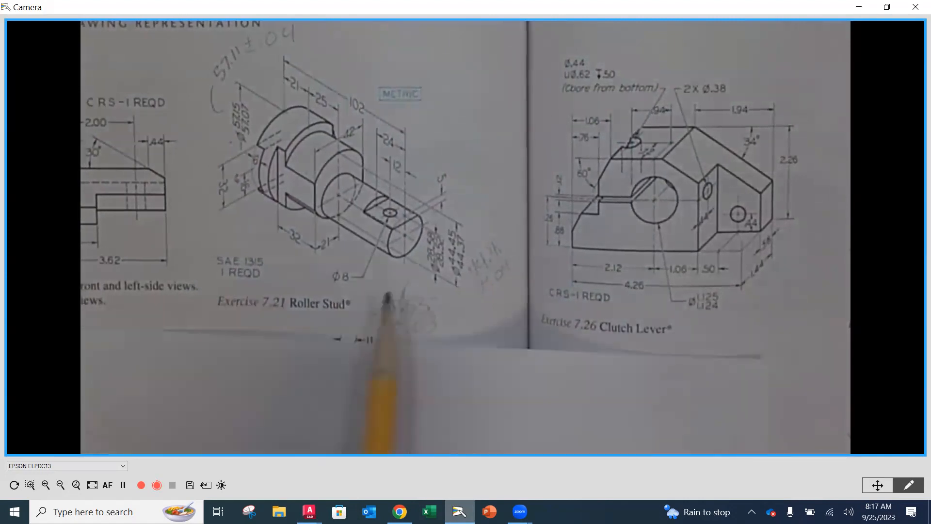
pyautogui.click(309, 511)
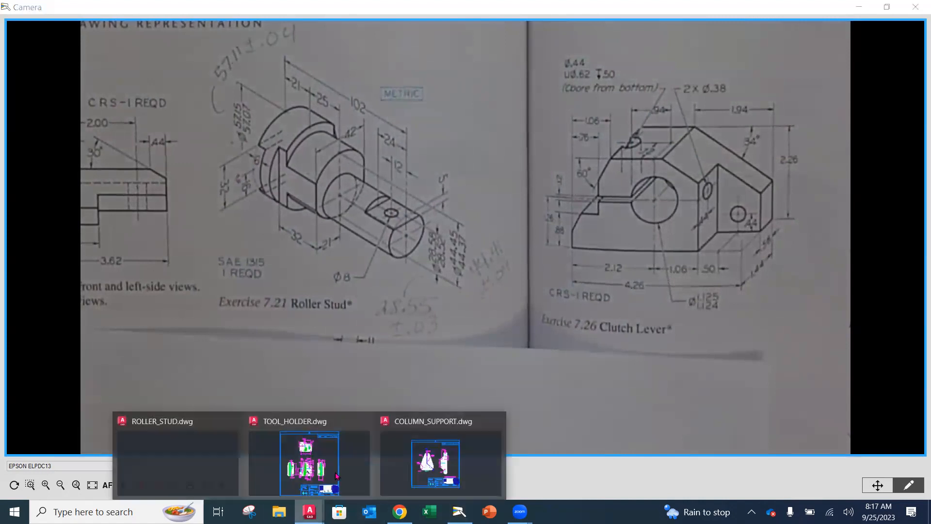
pyautogui.click(198, 465)
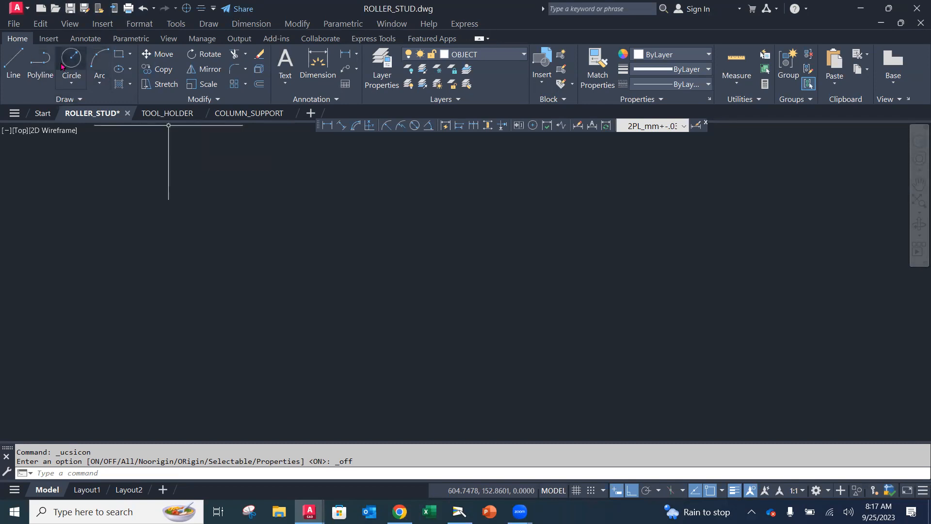
# Draw a 57.11 mm diameter circle in the empty model space using the Center, Diameter method.
pyautogui.click(71, 82)
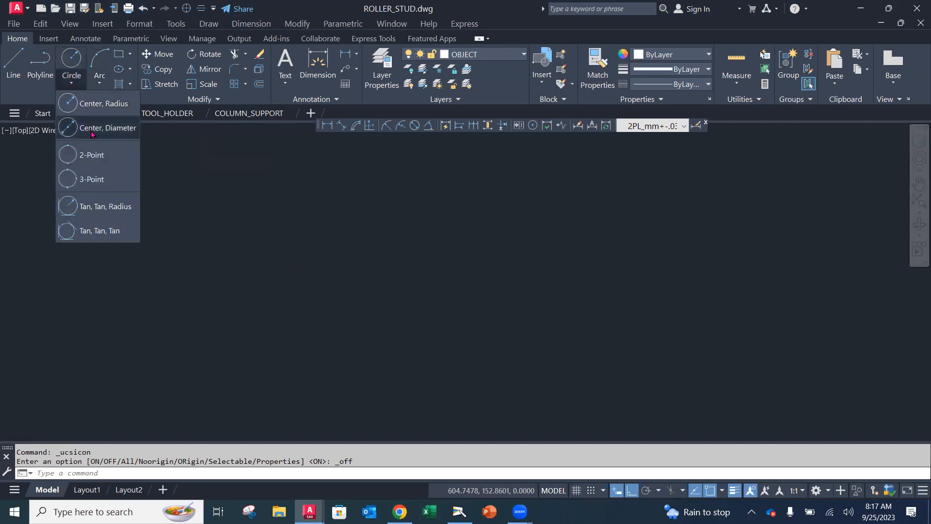
pyautogui.click(97, 128)
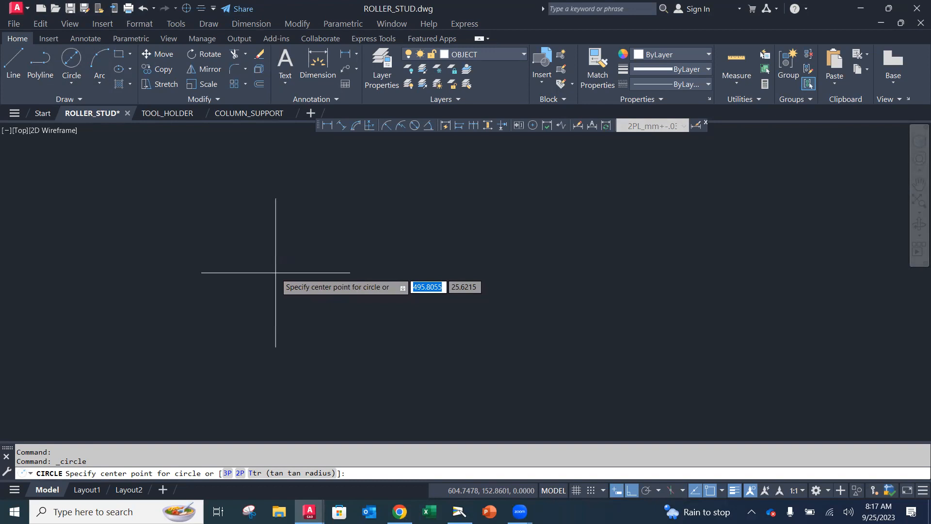
pyautogui.click(238, 282)
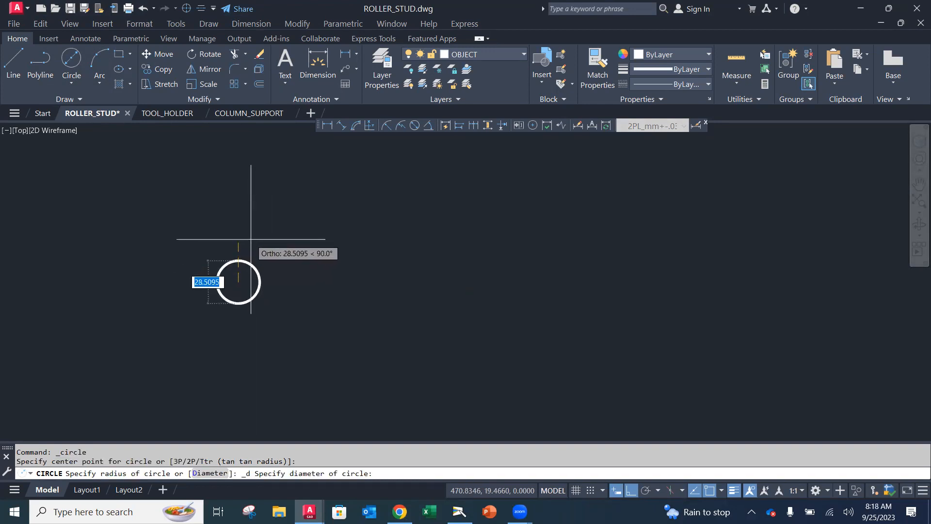
pyautogui.write('57.')
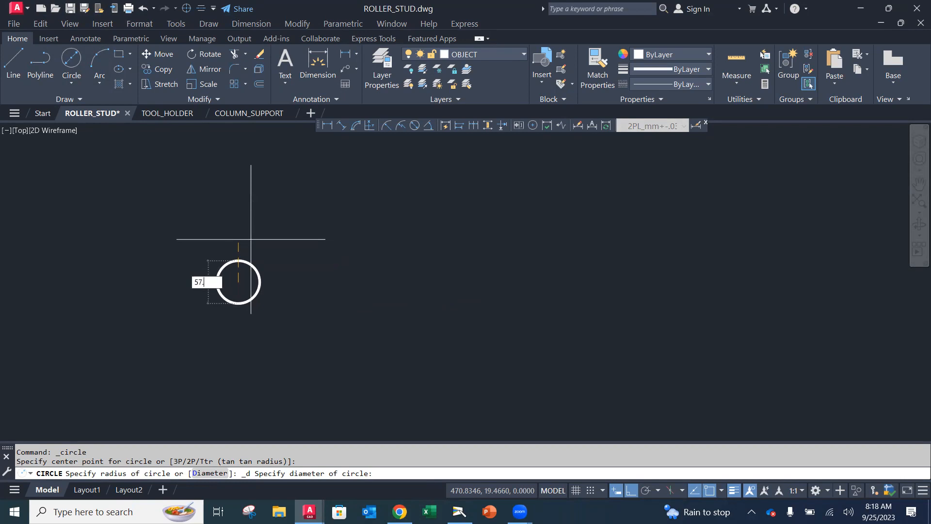
pyautogui.write('11')
pyautogui.press('Return')
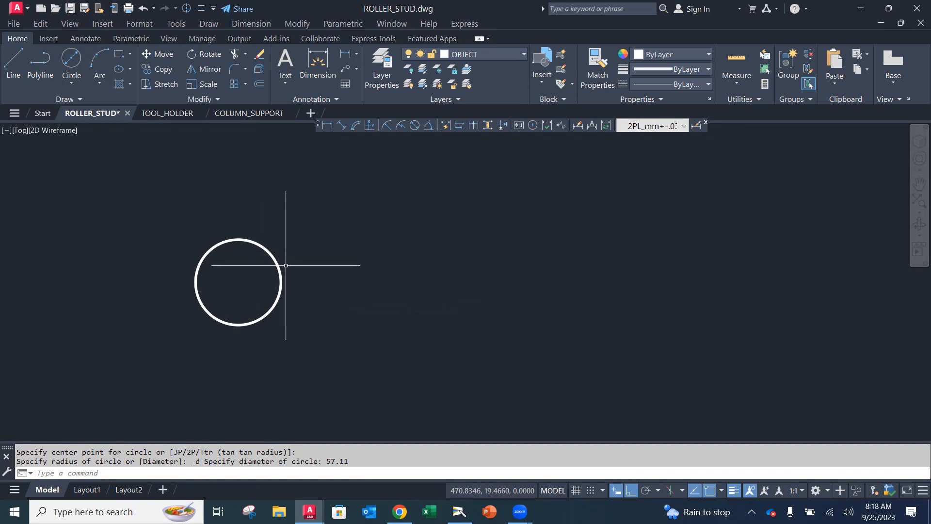
pyautogui.scroll(3, 258, 266)
pyautogui.scroll(-1, 281, 255)
pyautogui.moveTo(281, 255)
pyautogui.mouseDown(button='middle')
pyautogui.moveTo(463, 272)
pyautogui.moveTo(433, 266)
pyautogui.mouseUp(button='middle')
pyautogui.scroll(-4, 458, 291)
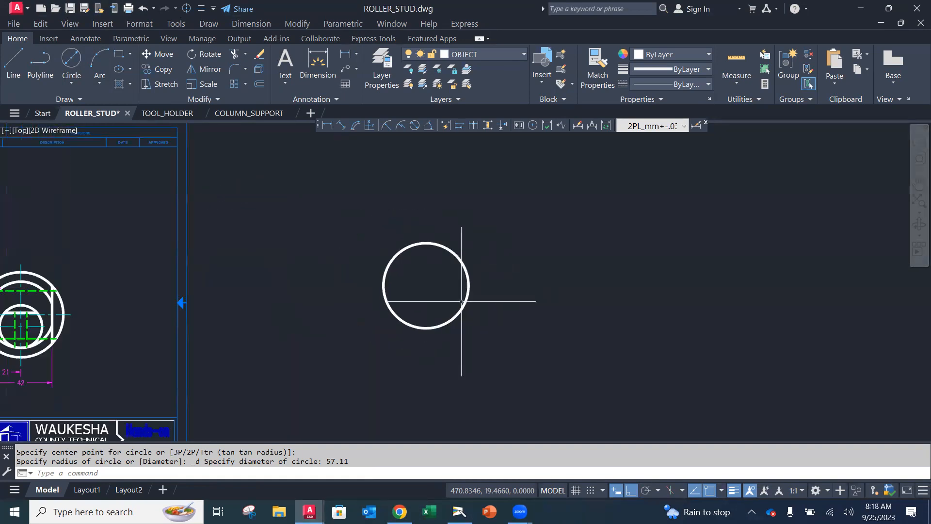
pyautogui.write('m')
pyautogui.click(504, 301)
pyautogui.click(460, 280)
pyautogui.rightClick(459, 280)
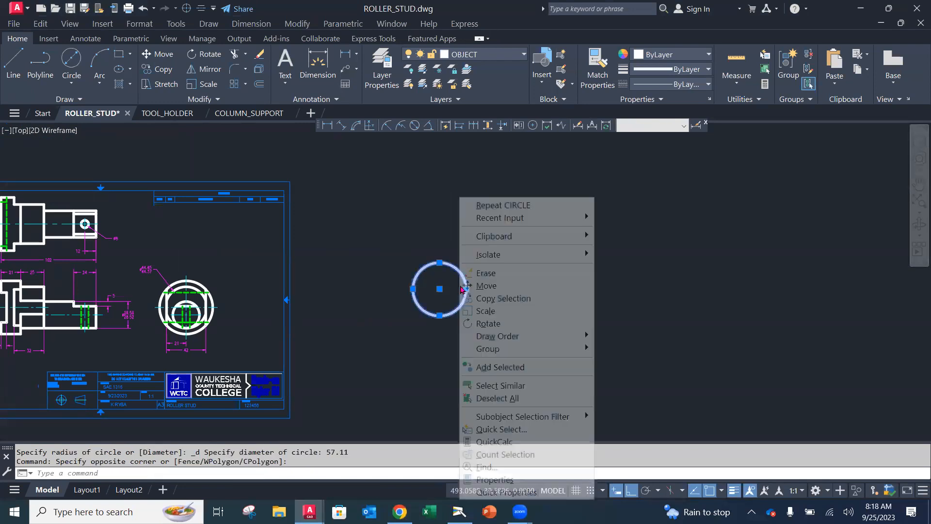
pyautogui.click(433, 299)
pyautogui.press('Escape')
pyautogui.press('Escape')
# Move the 57.11 mm circle horizontally by about 309 mm, farther away from the bordered roller stud drawing.
pyautogui.write('m')
pyautogui.press('Return')
pyautogui.click(493, 304)
pyautogui.click(446, 291)
pyautogui.press('Return')
pyautogui.click(441, 289)
pyautogui.click(740, 286)
pyautogui.moveTo(732, 289); pyautogui.dragTo(429, 296, button='middle')
pyautogui.scroll(4, 439, 295)
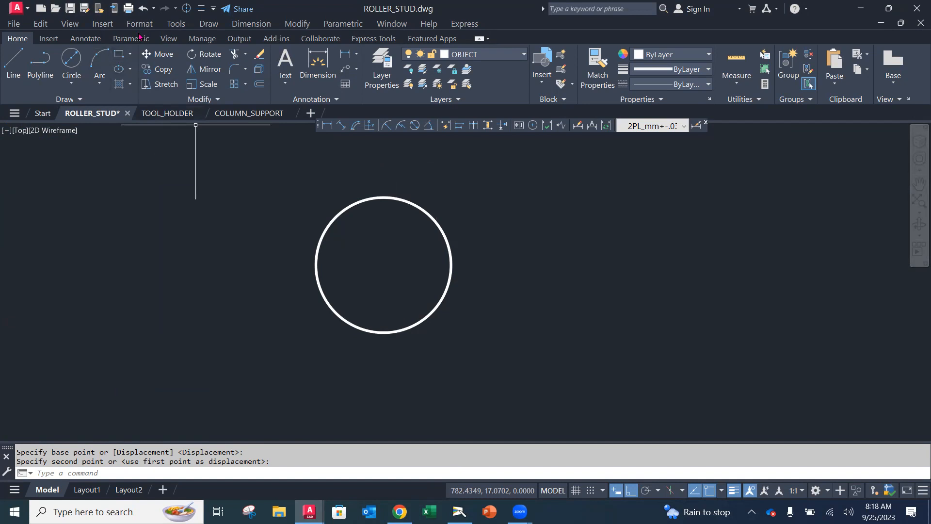
# Draw a 44.41 mm diameter circle concentric with the 57.11 mm circle.
pyautogui.click(72, 61)
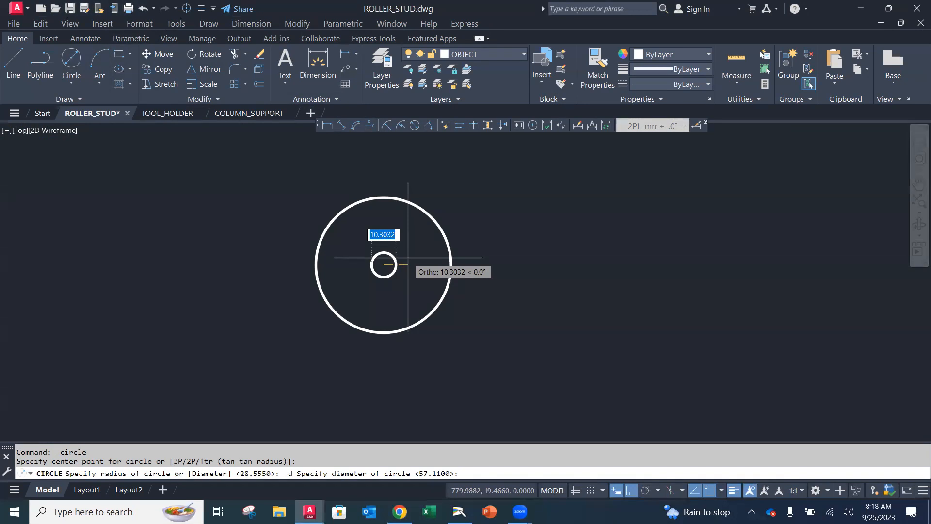
pyautogui.write('44.4')
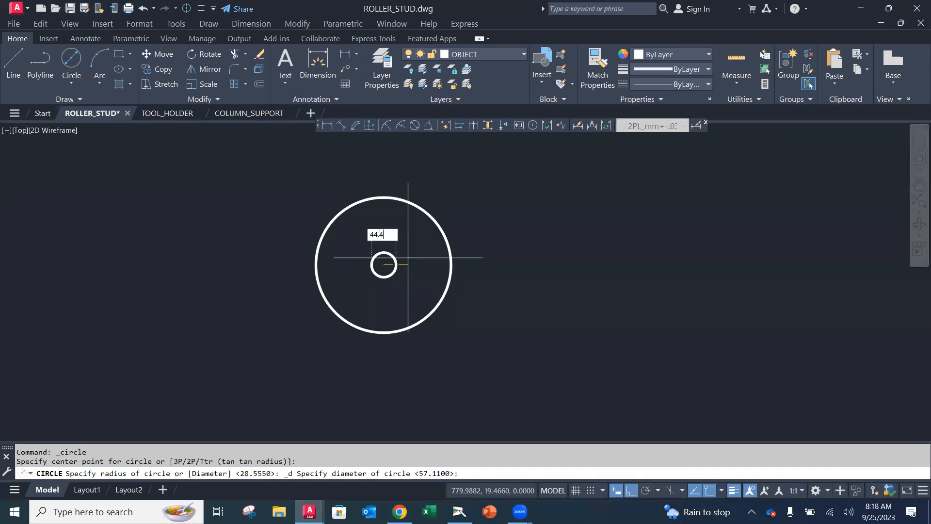
pyautogui.write('1')
pyautogui.press('Return')
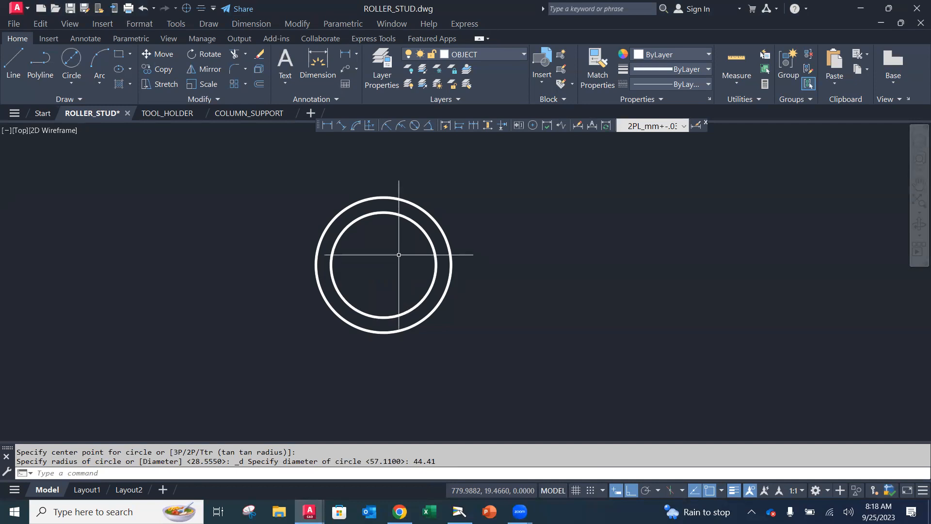
# Draw a separate 28.55 mm diameter circle in the empty space to the right of the concentric circles.
pyautogui.click(73, 60)
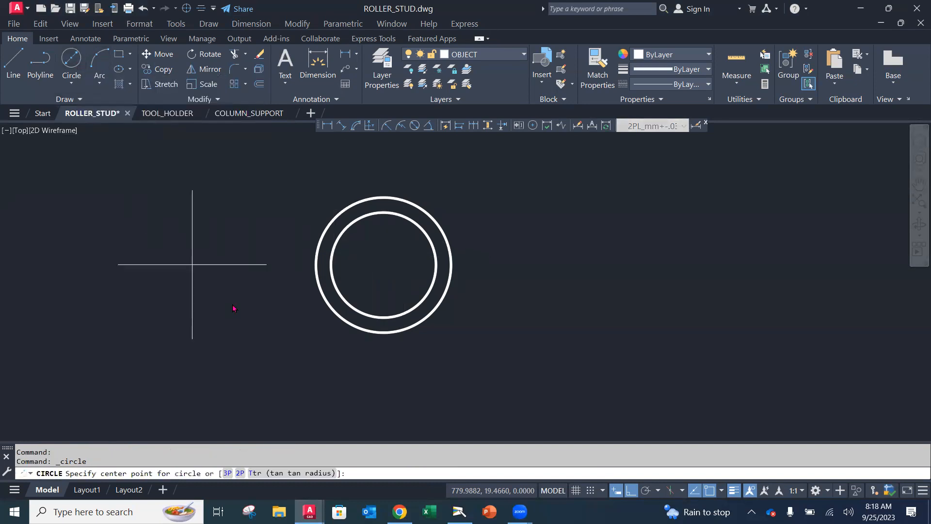
pyautogui.click(601, 279)
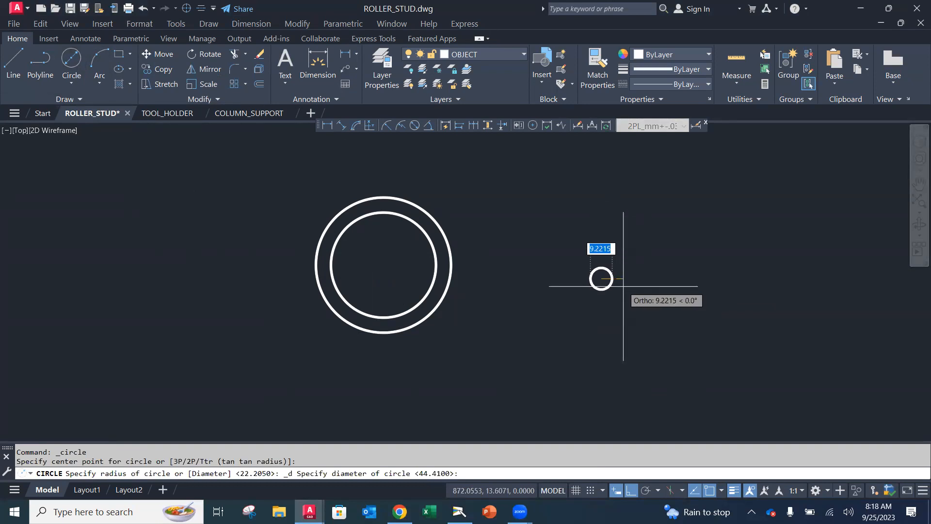
pyautogui.write('28.55')
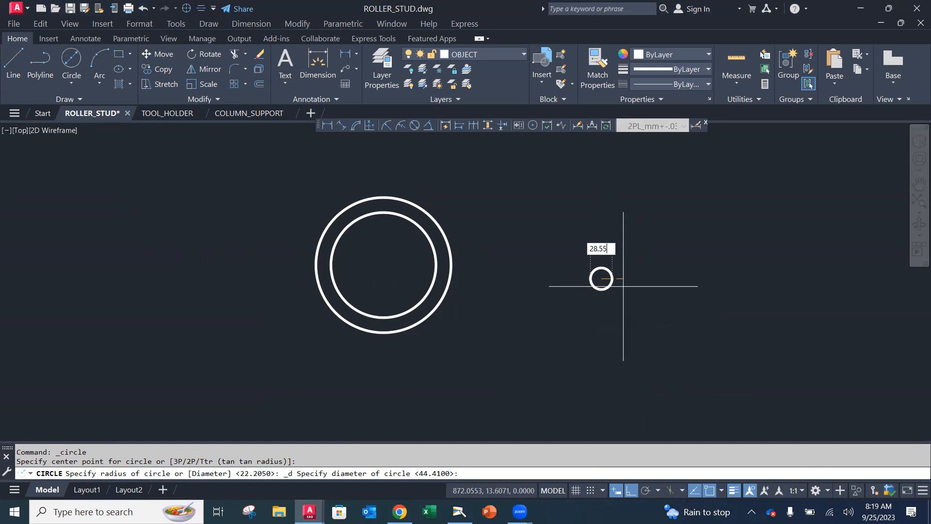
pyautogui.press('Return')
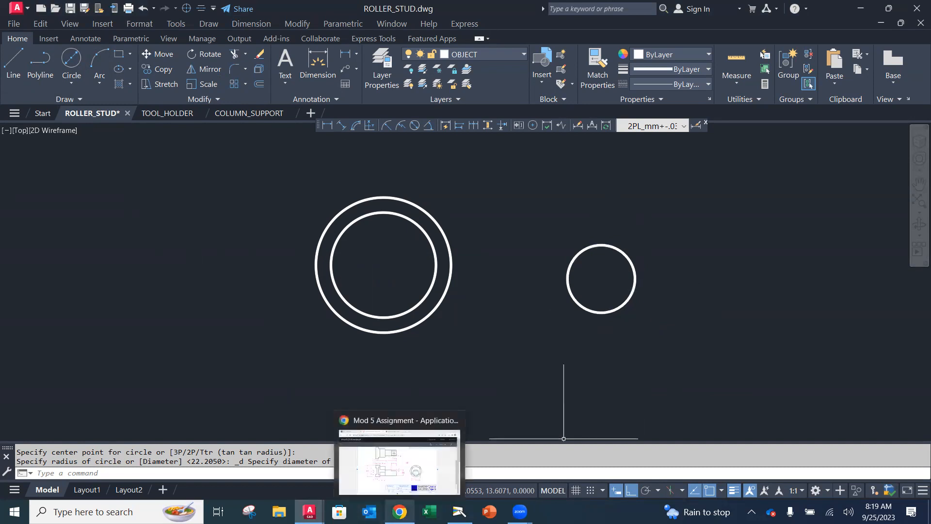
# Switch to the Camera window to check the roller stud's textbook picture, and return to ROLLER_STUD.dwg in AutoCAD.
pyautogui.click(459, 511)
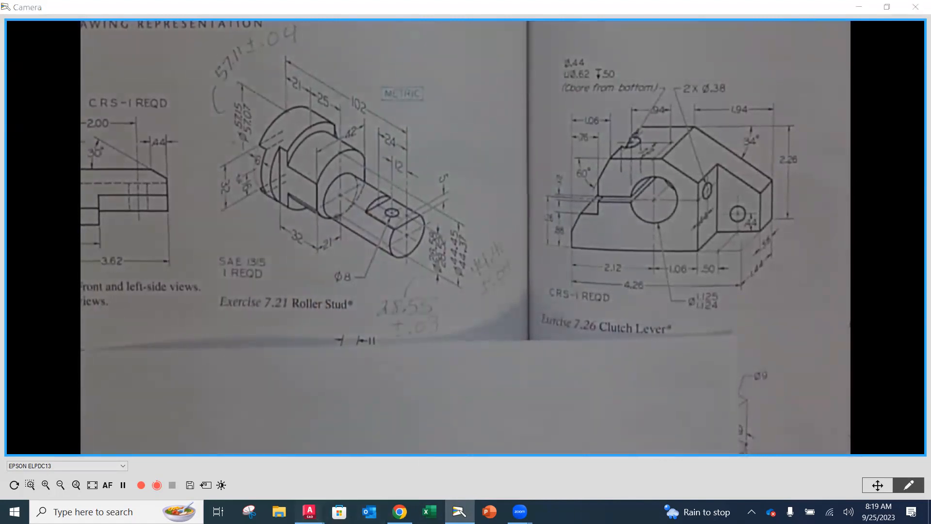
pyautogui.moveTo(310, 512)
pyautogui.click(441, 467)
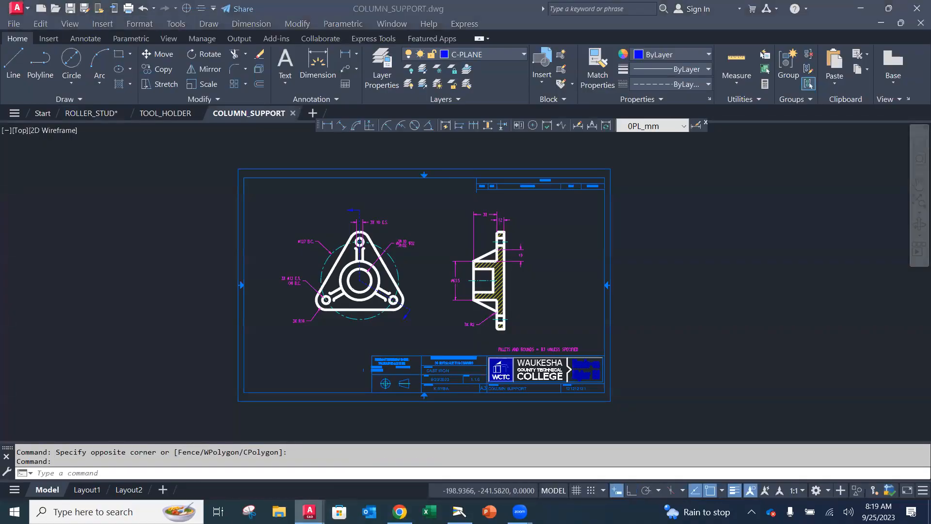
pyautogui.click(221, 461)
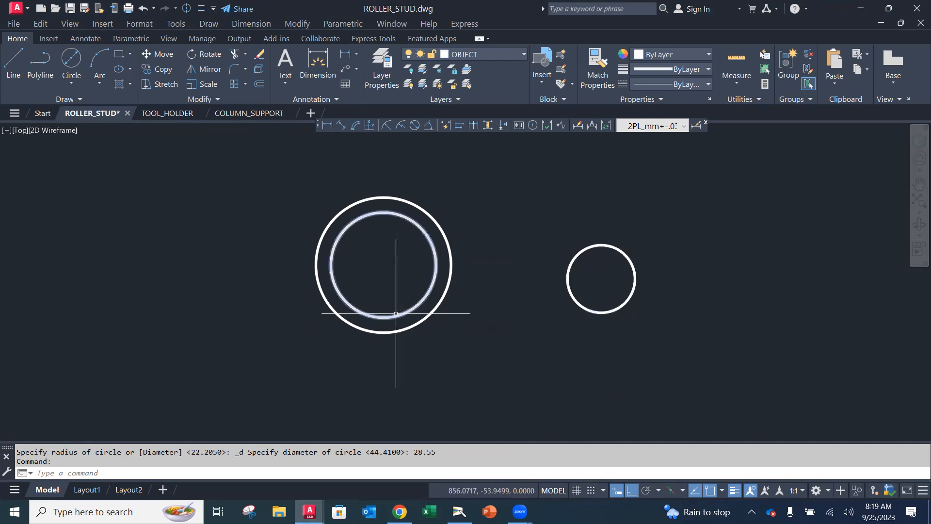
# With Ortho off, move the 28.55 mm circle from its bottom quadrant onto the bottom quadrant of the 44.41 mm circle.
pyautogui.click(158, 54)
pyautogui.click(594, 246)
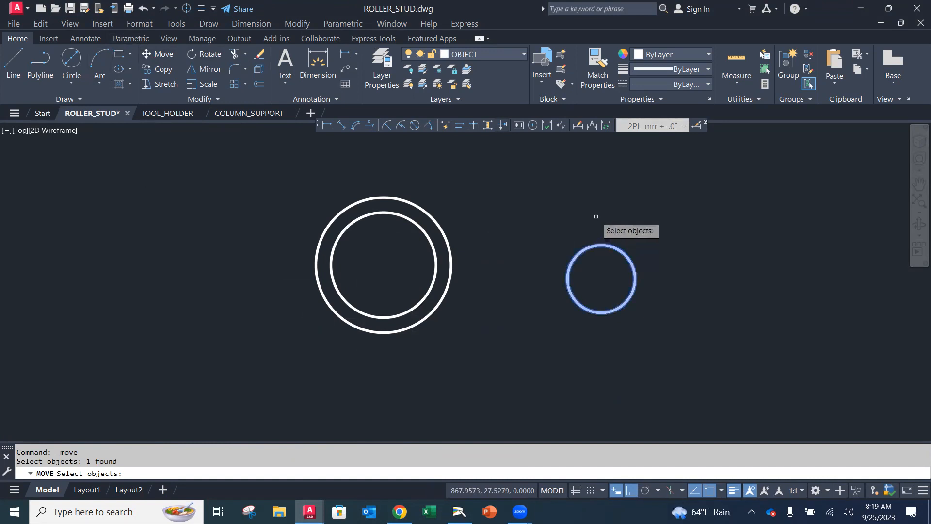
pyautogui.press('Return')
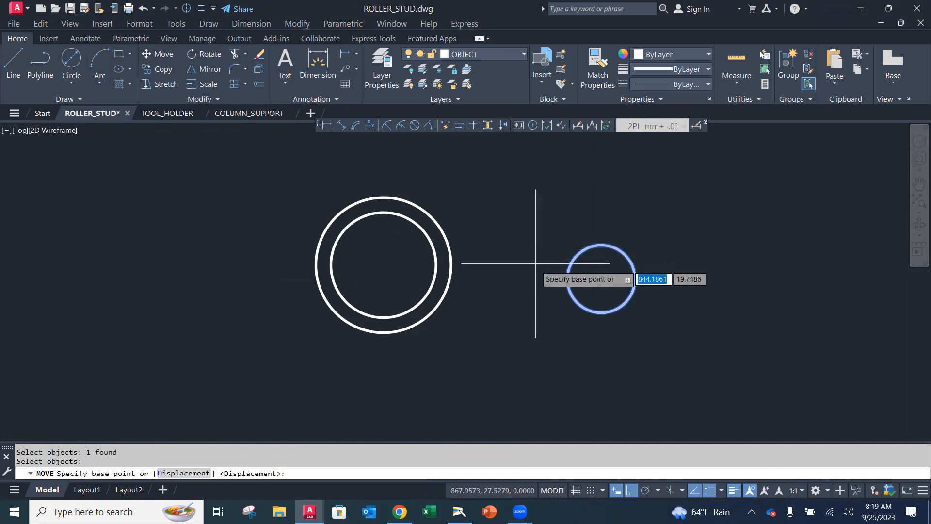
pyautogui.click(602, 313)
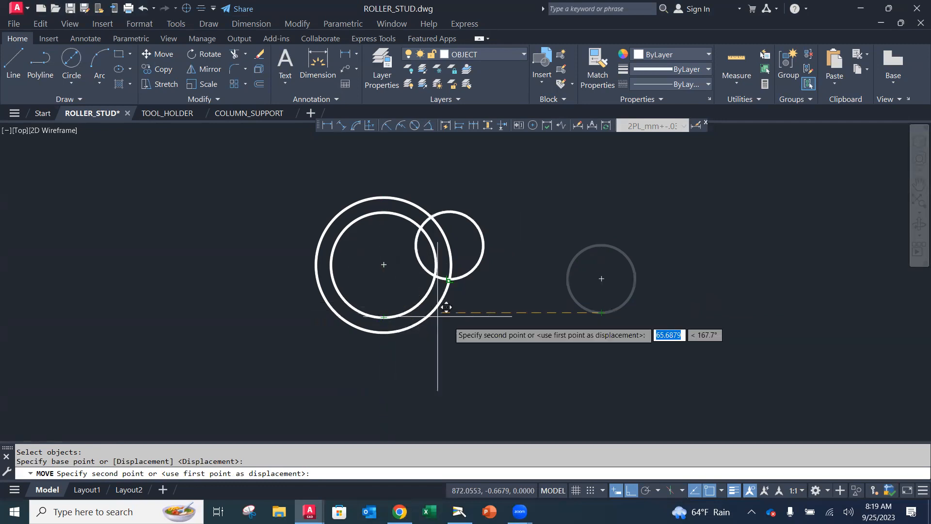
pyautogui.click(637, 492)
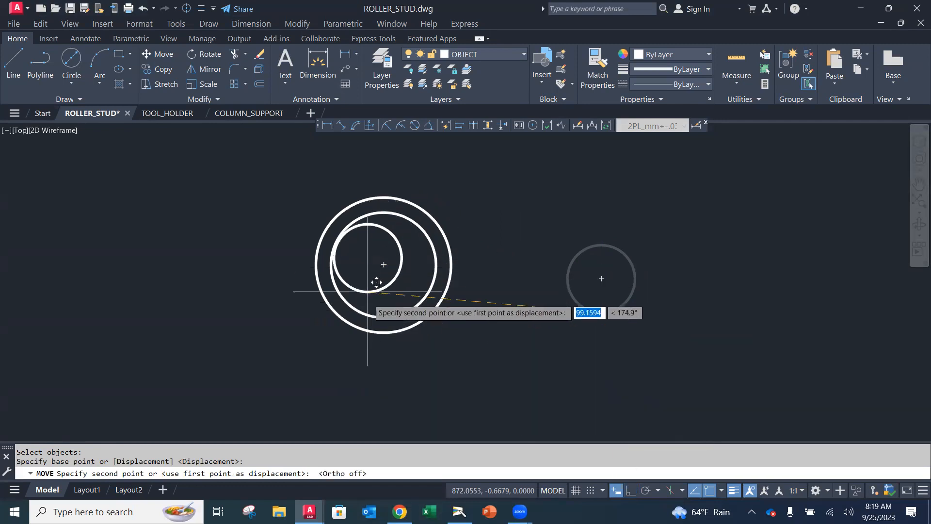
pyautogui.click(384, 318)
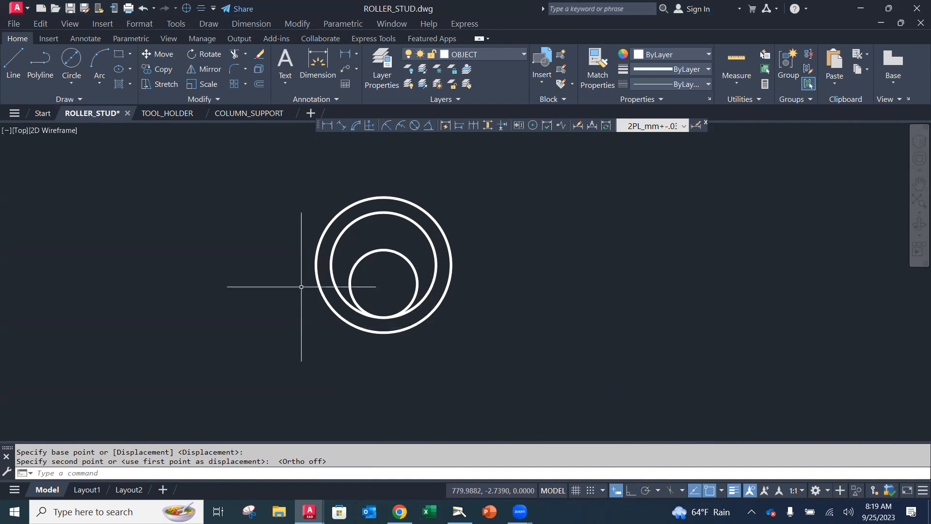
# Make CONSTRUCTION the current layer and turn the layer on.
pyautogui.scroll(-1, 305, 284)
pyautogui.moveTo(299, 274); pyautogui.dragTo(399, 277, button='middle')
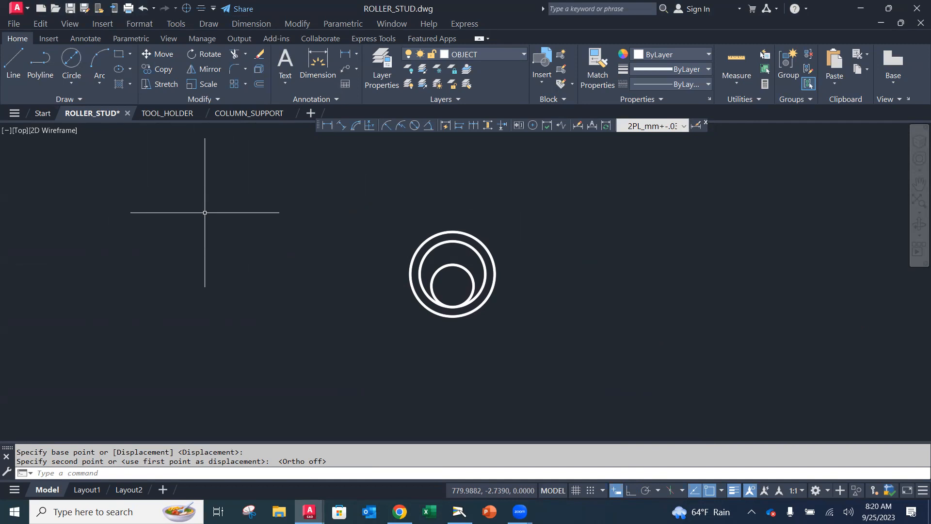
pyautogui.click(462, 57)
pyautogui.click(471, 129)
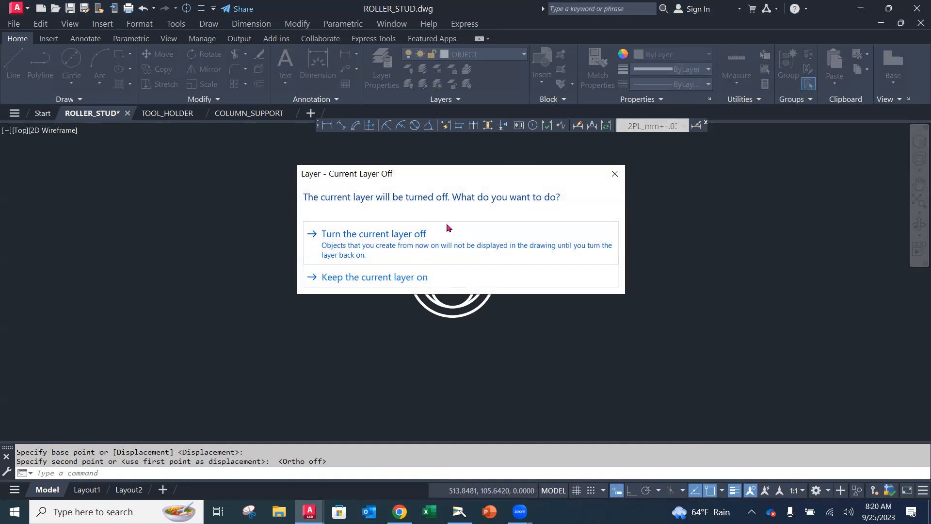
pyautogui.click(447, 231)
pyautogui.click(492, 55)
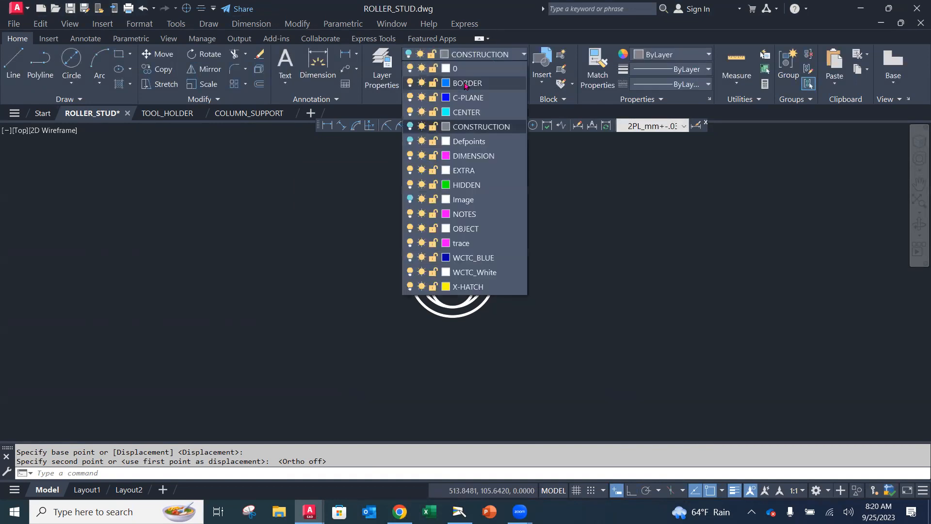
pyautogui.click(410, 127)
pyautogui.scroll(-4, 320, 197)
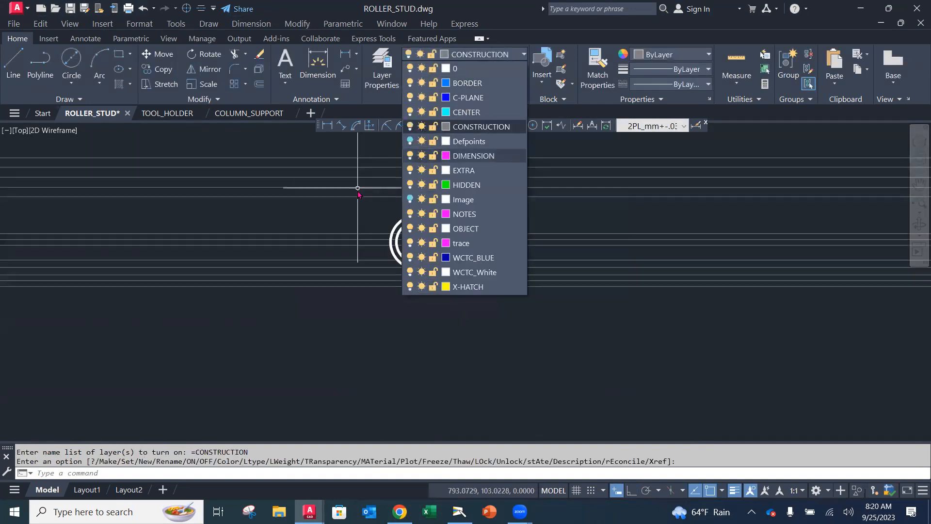
pyautogui.click(338, 215)
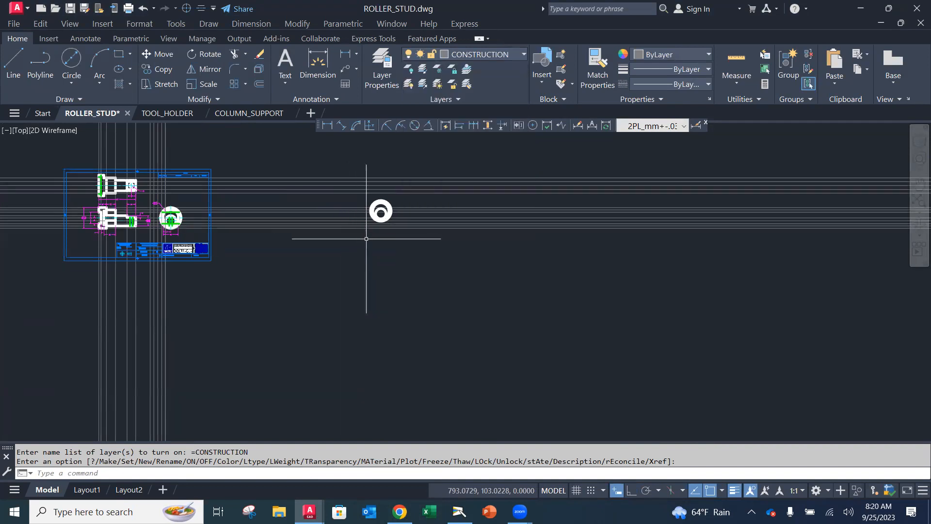
# Erase the old horizontal construction lines running between the bordered drawing and the new circles.
pyautogui.write('e')
pyautogui.press('Return')
pyautogui.click(318, 250)
pyautogui.click(273, 161)
pyautogui.press('Return')
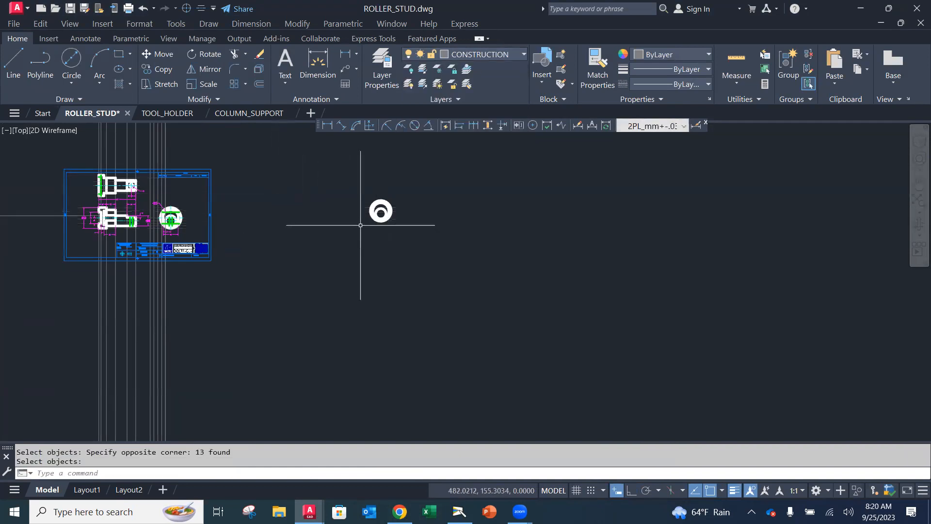
# With Ortho on, draw a horizontal construction line through the top quadrant of the 57.11 mm circle.
pyautogui.scroll(4, 358, 213)
pyautogui.scroll(3, 417, 262)
pyautogui.moveTo(389, 271)
pyautogui.mouseDown(button='middle')
pyautogui.moveTo(515, 245)
pyautogui.moveTo(519, 273)
pyautogui.mouseUp(button='middle')
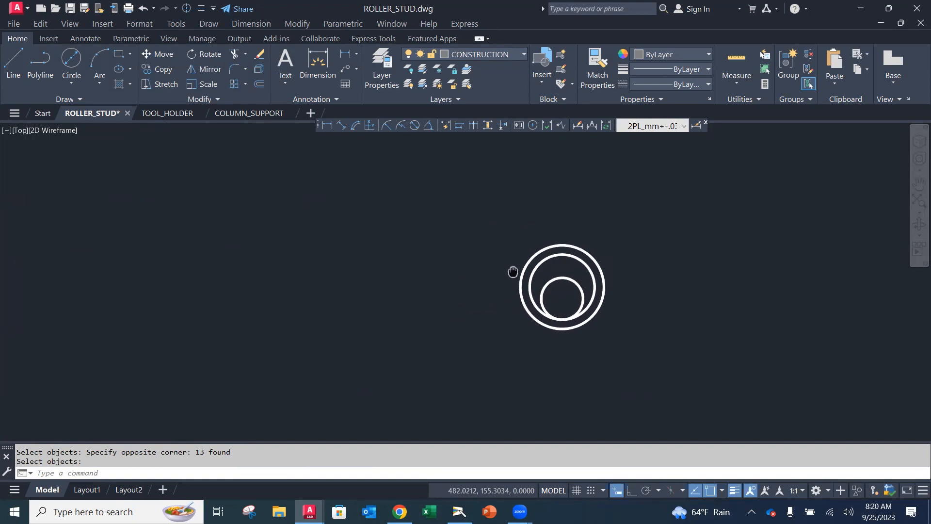
pyautogui.click(82, 99)
pyautogui.click(39, 113)
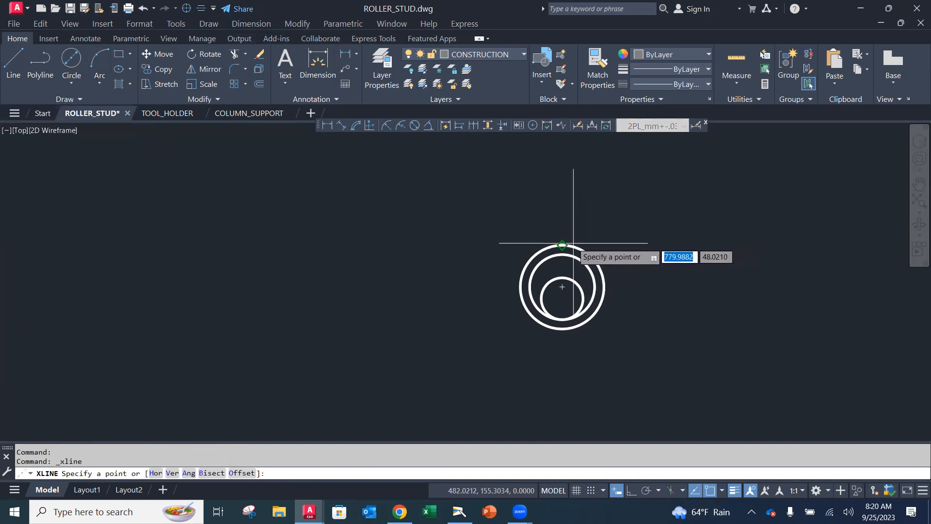
pyautogui.click(630, 491)
pyautogui.click(562, 246)
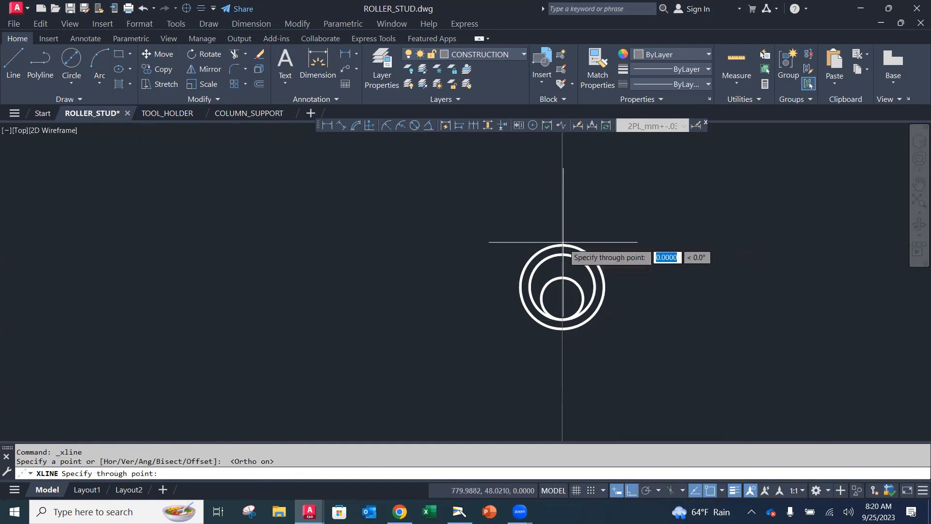
pyautogui.click(494, 250)
pyautogui.press('Return')
# Draw horizontal construction lines through the top quadrants of the 44.41 mm and 28.55 mm circles.
pyautogui.press('Return')
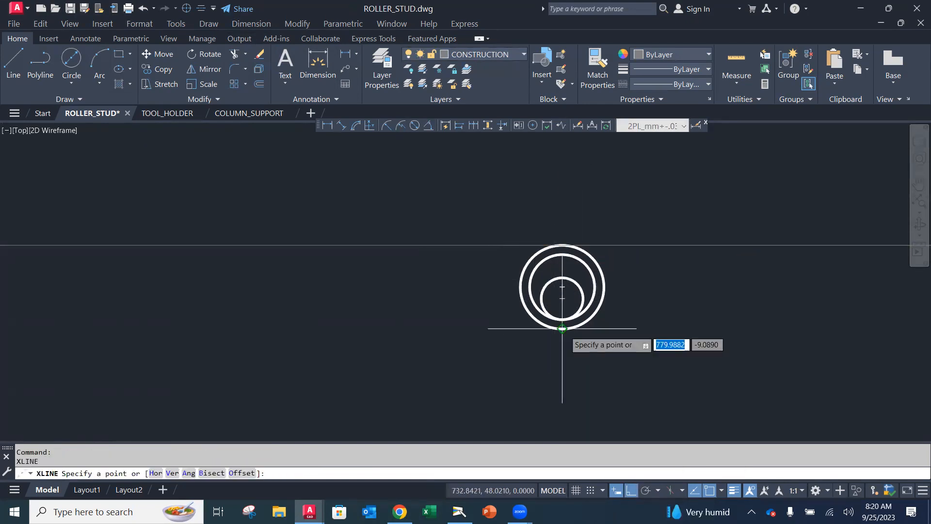
pyautogui.click(562, 253)
pyautogui.click(507, 254)
pyautogui.press('Return')
pyautogui.press('Return')
pyautogui.click(562, 278)
pyautogui.click(495, 278)
pyautogui.press('Return')
# Draw horizontal construction lines through the bottom quadrants of the 44.41 mm and 57.11 mm circles.
pyautogui.press('Return')
pyautogui.click(562, 319)
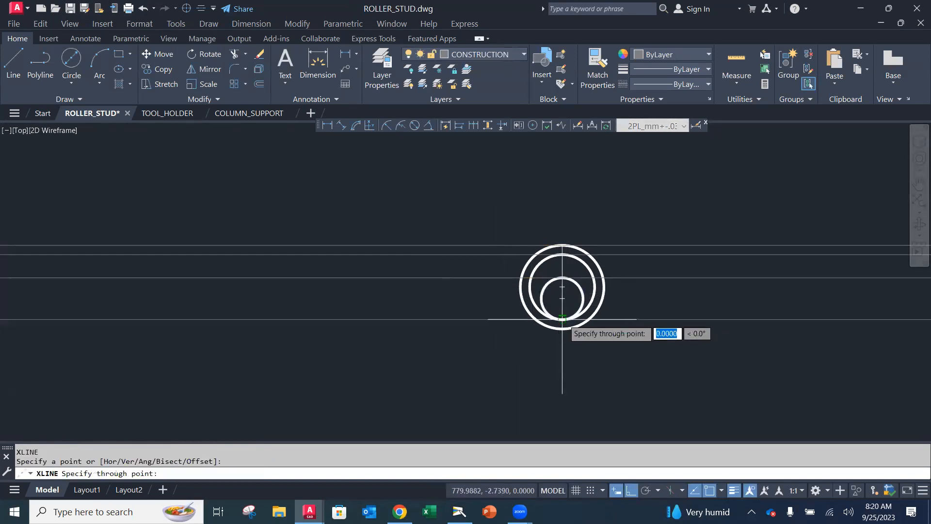
pyautogui.click(495, 318)
pyautogui.press('Return')
pyautogui.press('Return')
pyautogui.click(563, 328)
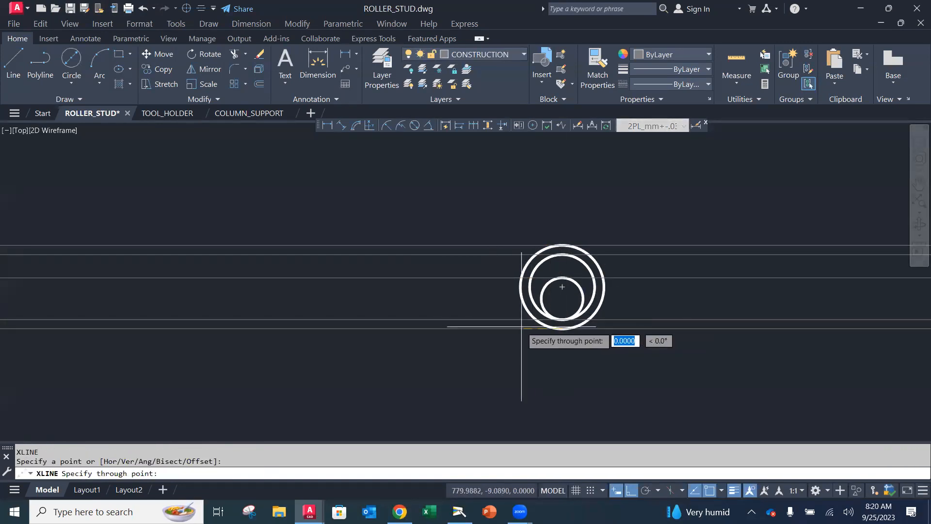
pyautogui.click(495, 328)
pyautogui.press('Return')
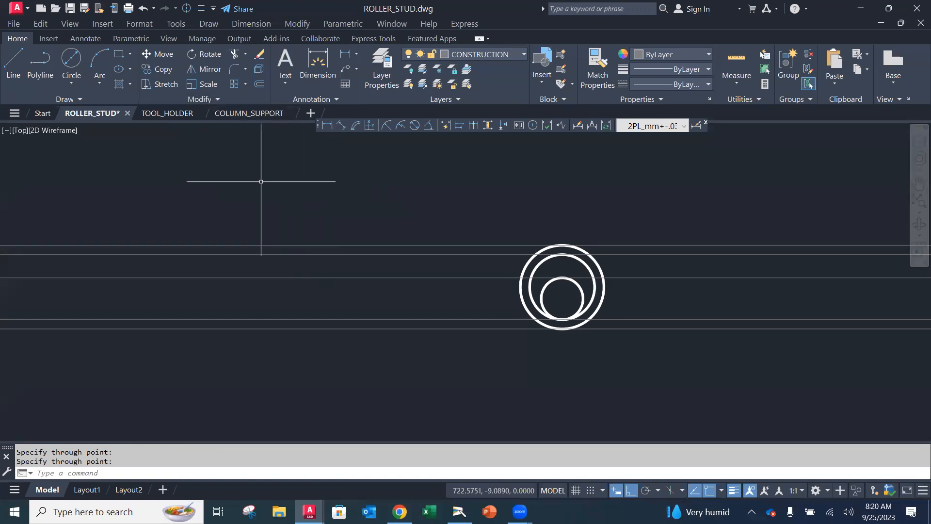
# Draw a vertical construction line about 92 mm long, left of the circles and crossing all the horizontal construction lines.
pyautogui.click(22, 67)
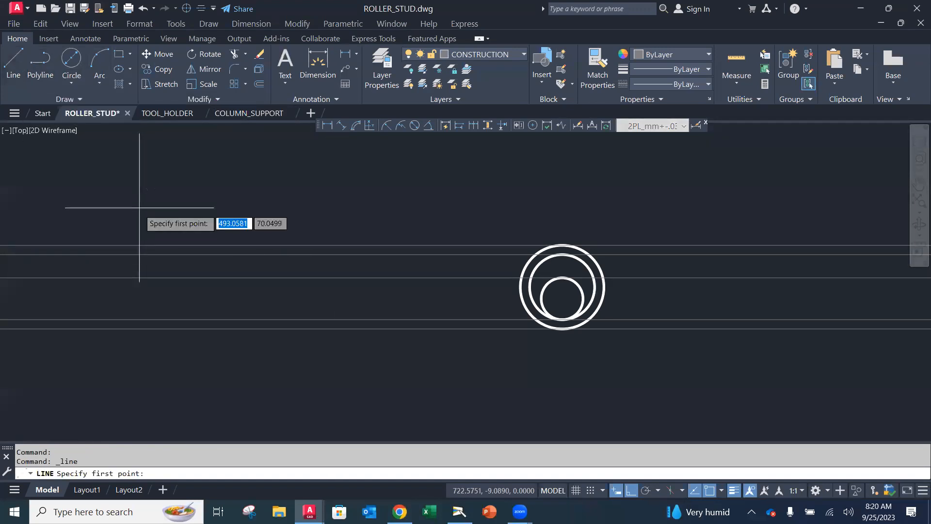
pyautogui.click(424, 218)
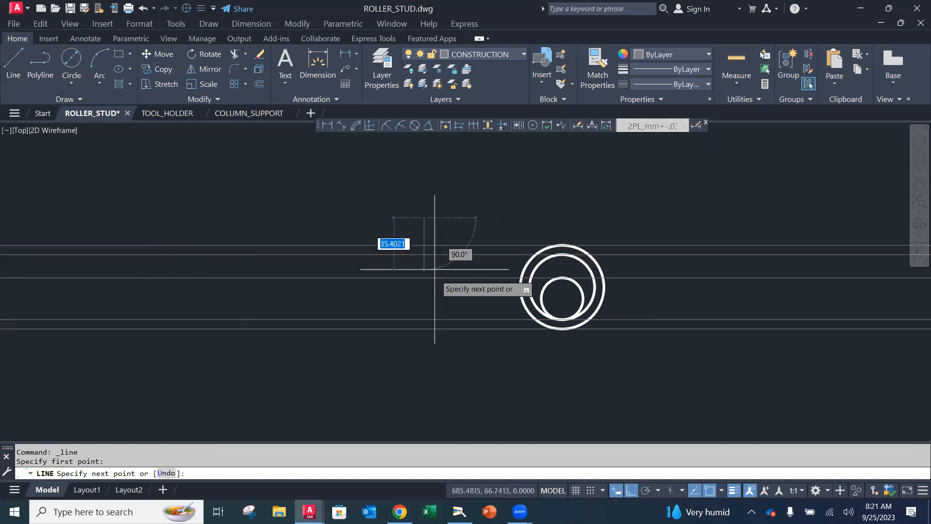
pyautogui.click(441, 352)
pyautogui.press('Escape')
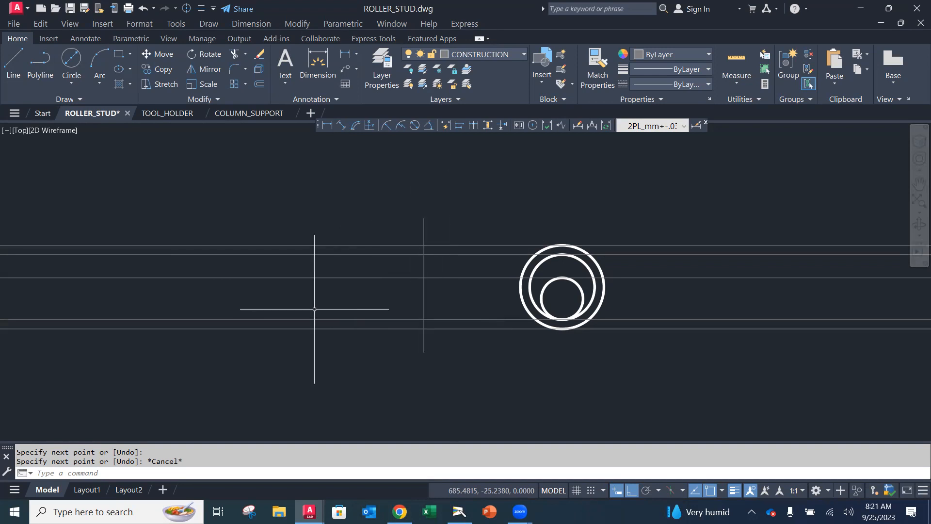
# Offset the vertical construction line 102 mm to the left.
pyautogui.write('offset')
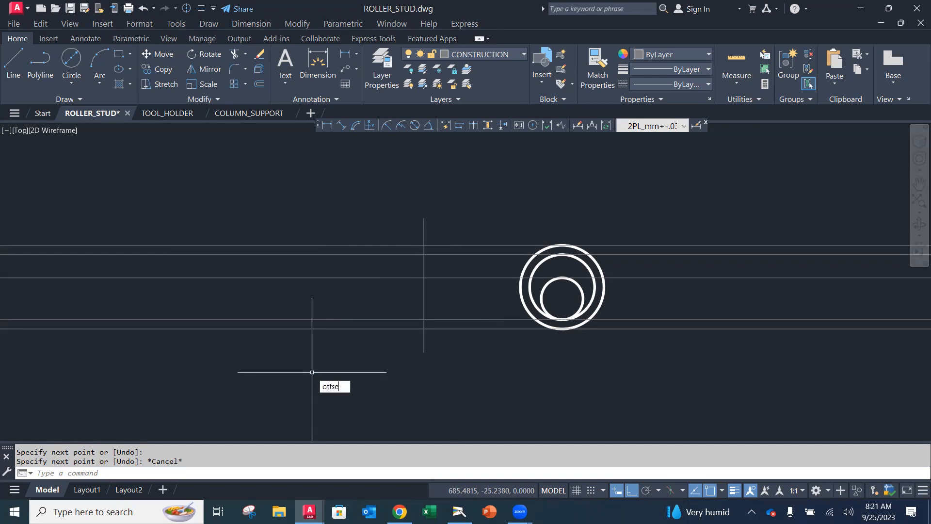
pyautogui.press('Return')
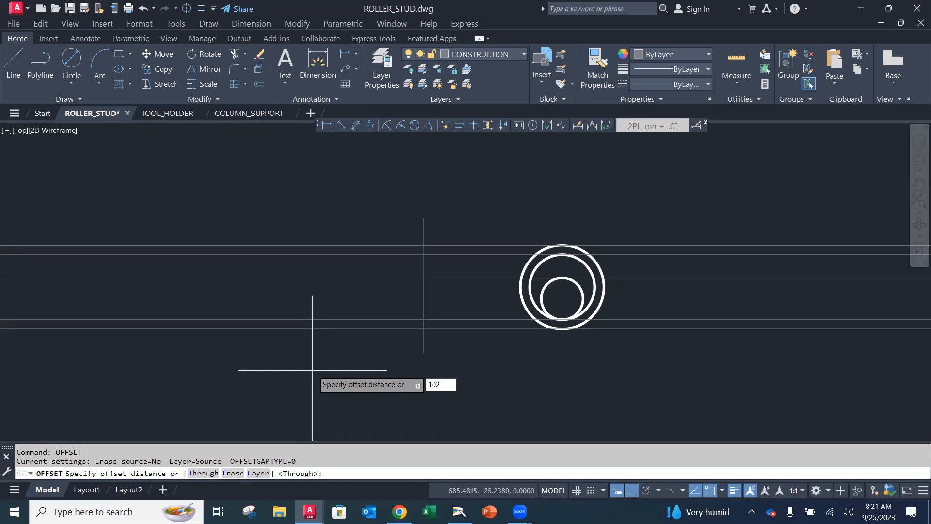
pyautogui.press('Return')
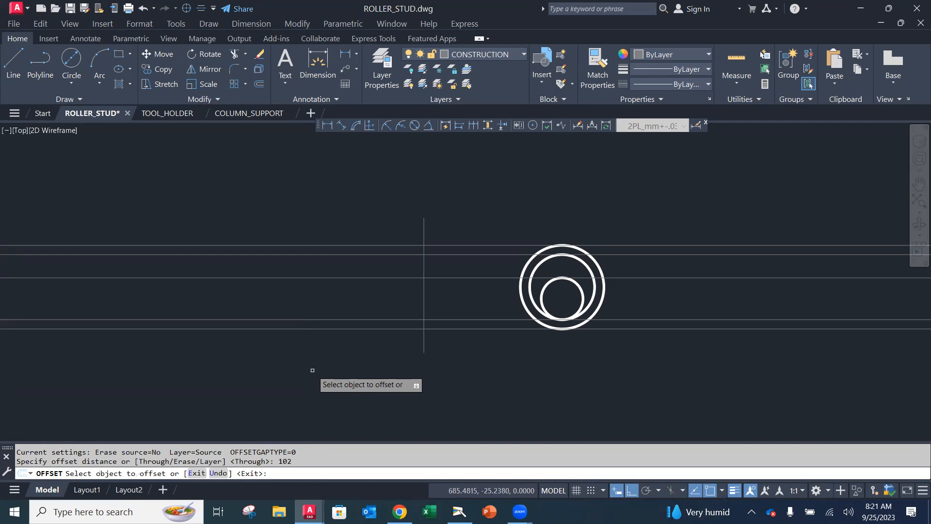
pyautogui.click(424, 297)
pyautogui.click(310, 297)
pyautogui.press('Escape')
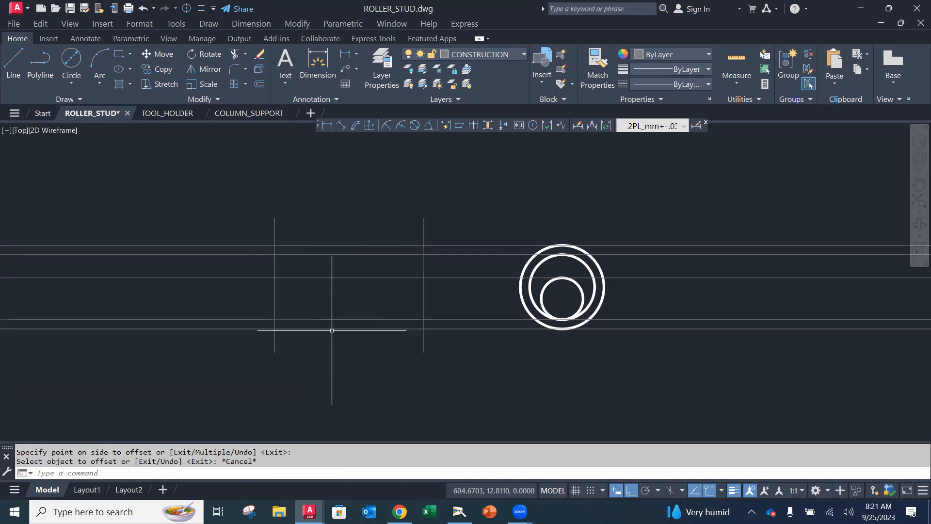
# Offset the leftmost vertical construction line 21 mm to the right.
pyautogui.press('Return')
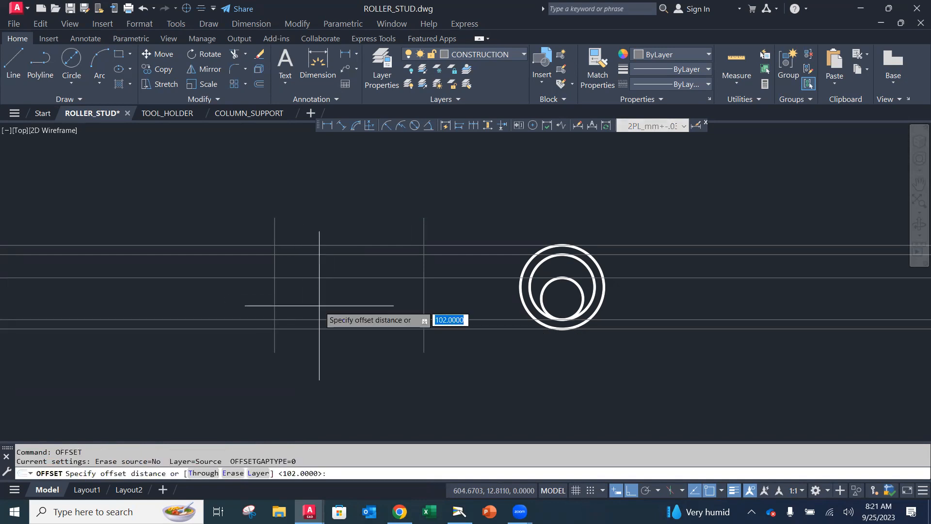
pyautogui.write('21')
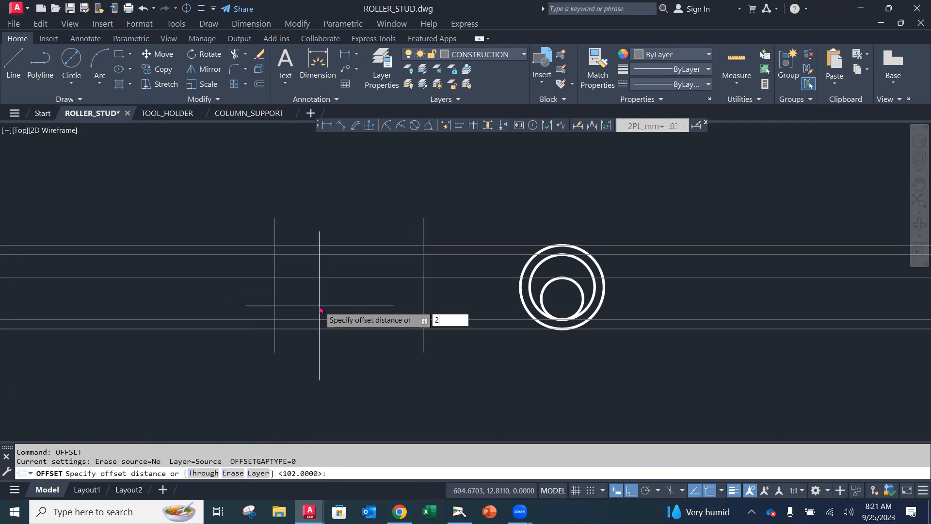
pyautogui.press('Return')
pyautogui.click(276, 299)
pyautogui.click(320, 298)
pyautogui.press('Escape')
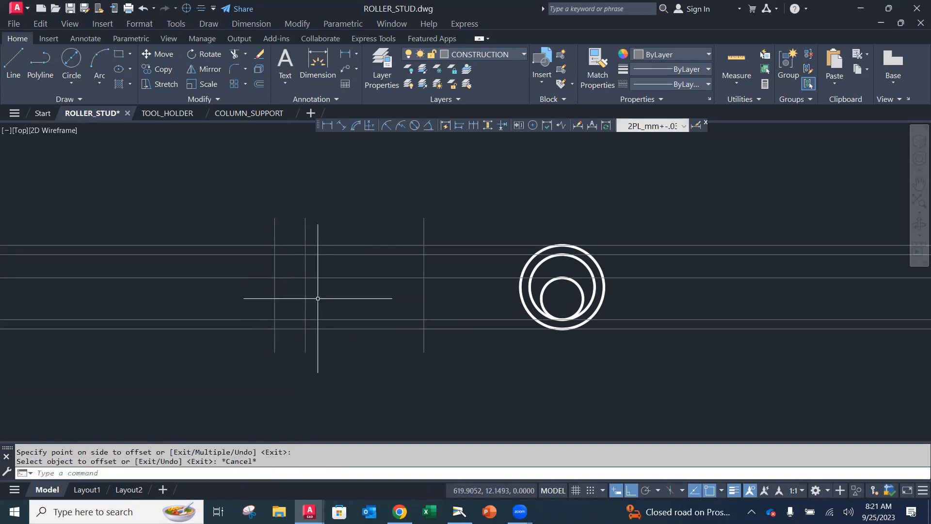
# Offset the second vertical construction line from the left 25 mm to the right.
pyautogui.press('Return')
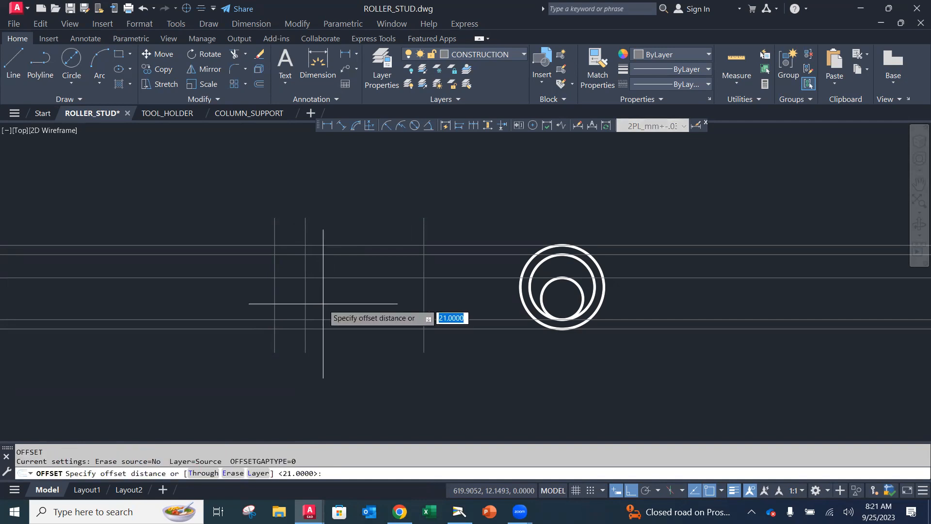
pyautogui.press('Return')
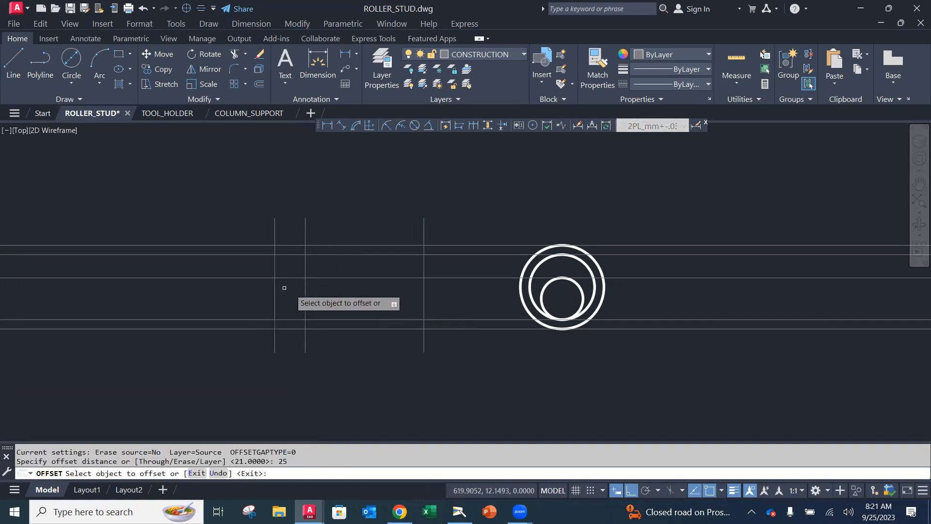
pyautogui.click(305, 300)
pyautogui.click(345, 301)
pyautogui.press('Escape')
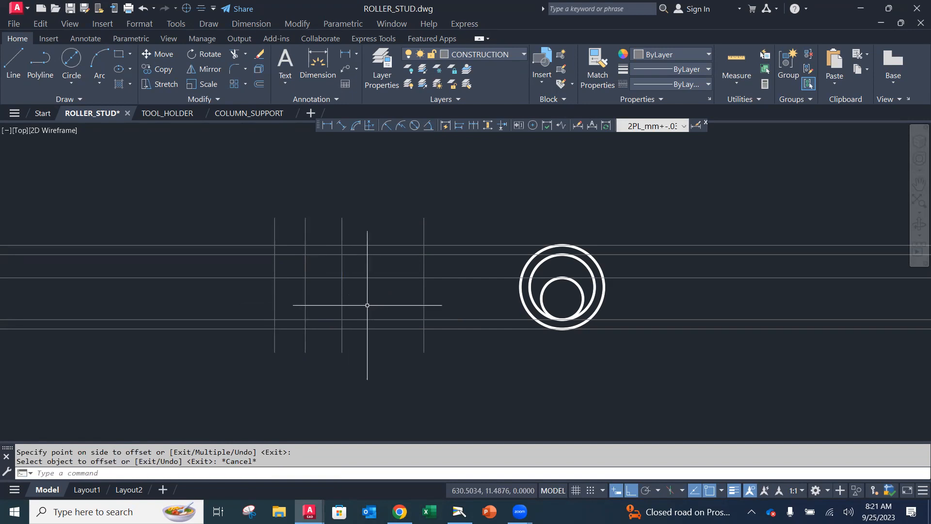
# On the OBJECT layer, draw the stud head's rectangle between the two leftmost verticals and the outermost horizontal construction lines.
pyautogui.scroll(-2, 359, 296)
pyautogui.scroll(4, 359, 291)
pyautogui.moveTo(358, 288); pyautogui.dragTo(352, 314, button='middle')
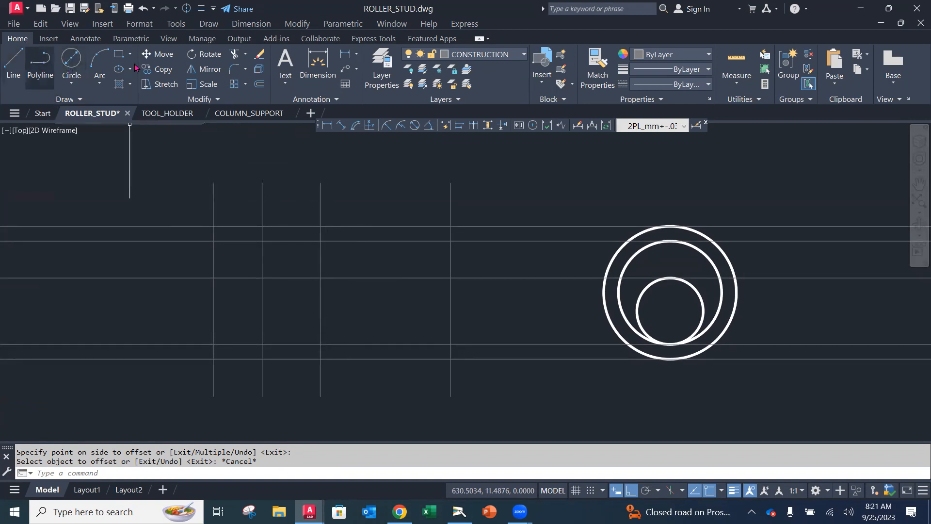
pyautogui.click(470, 55)
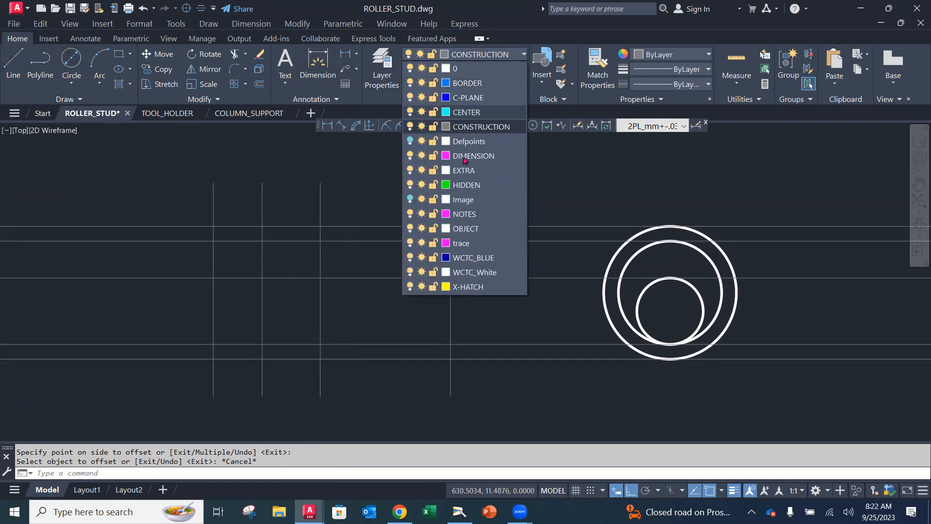
pyautogui.click(463, 229)
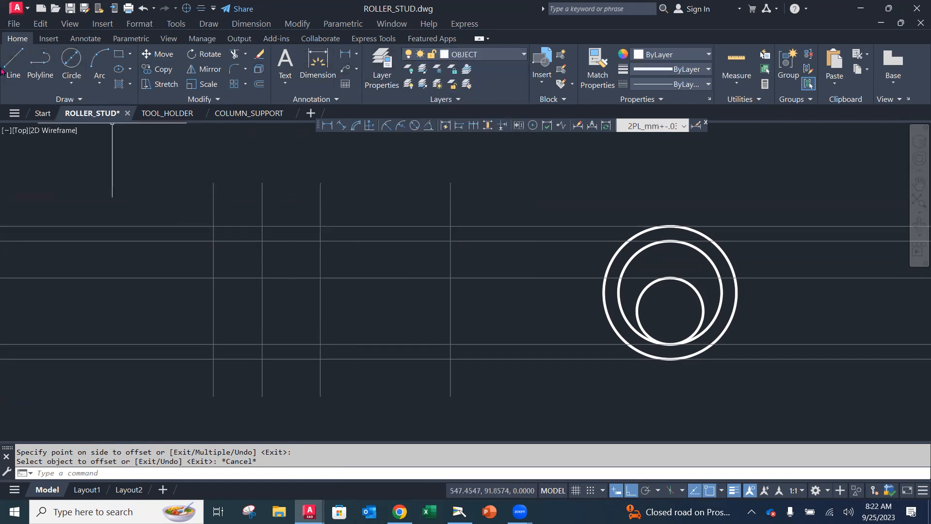
pyautogui.click(13, 66)
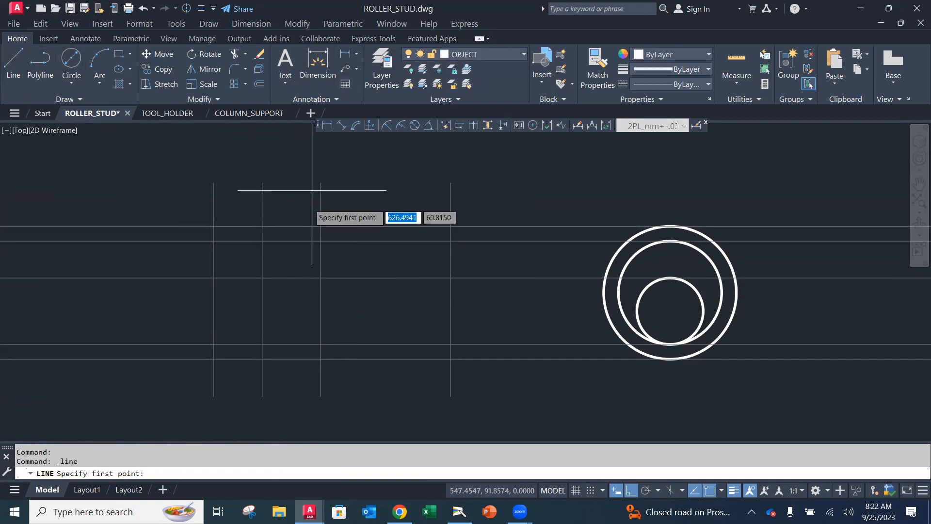
pyautogui.click(262, 226)
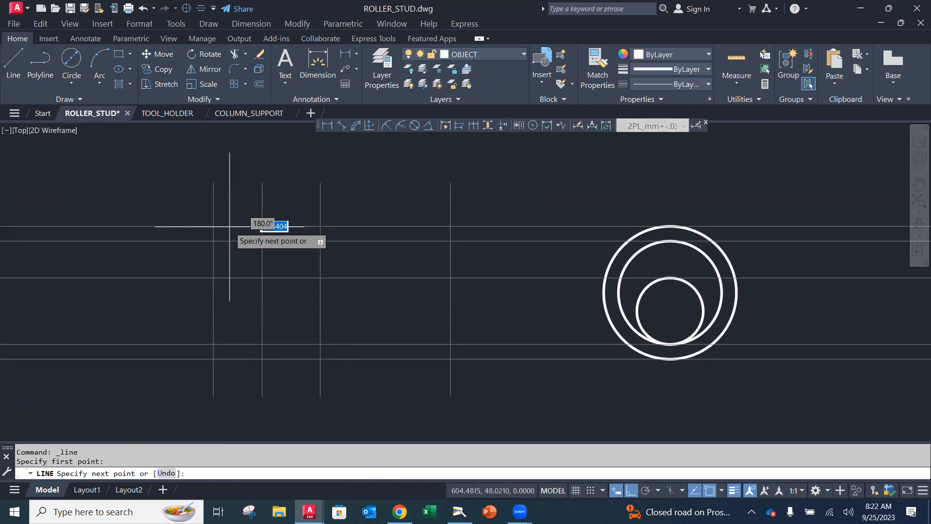
pyautogui.click(214, 226)
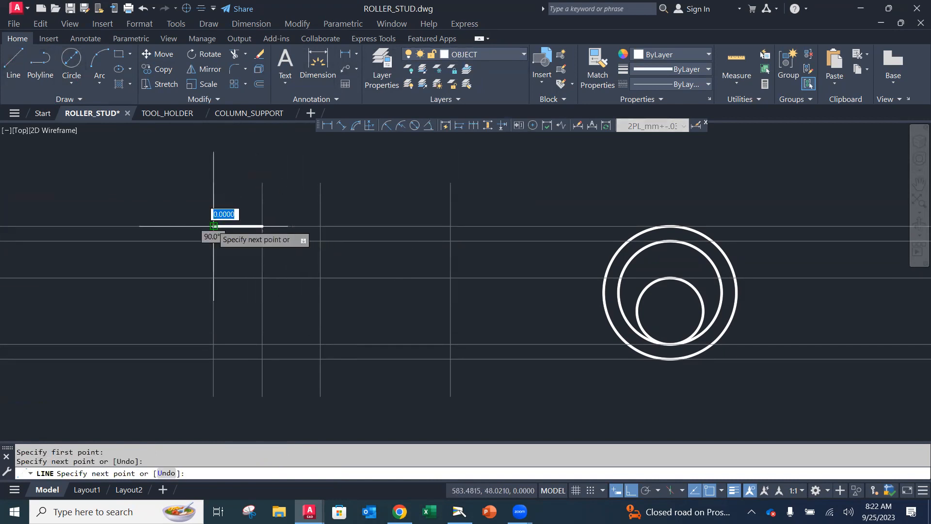
pyautogui.click(214, 359)
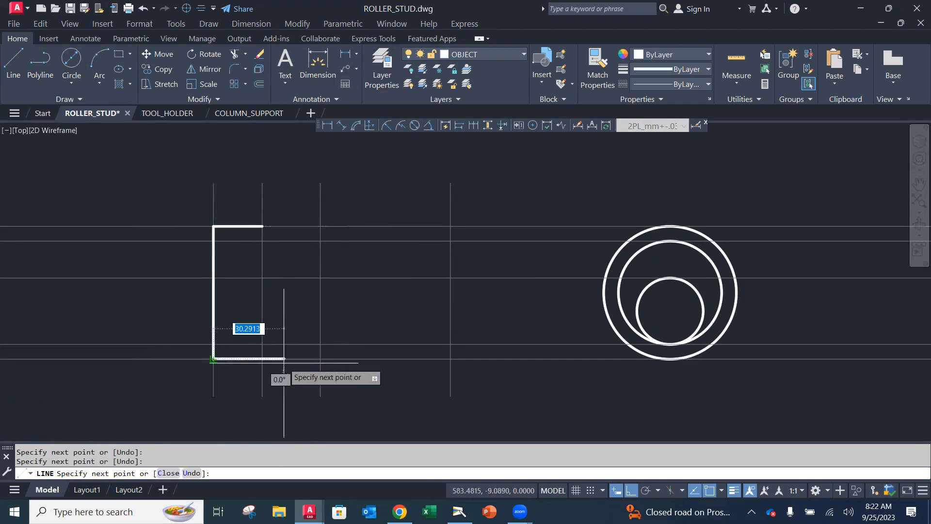
pyautogui.click(262, 359)
pyautogui.click(262, 227)
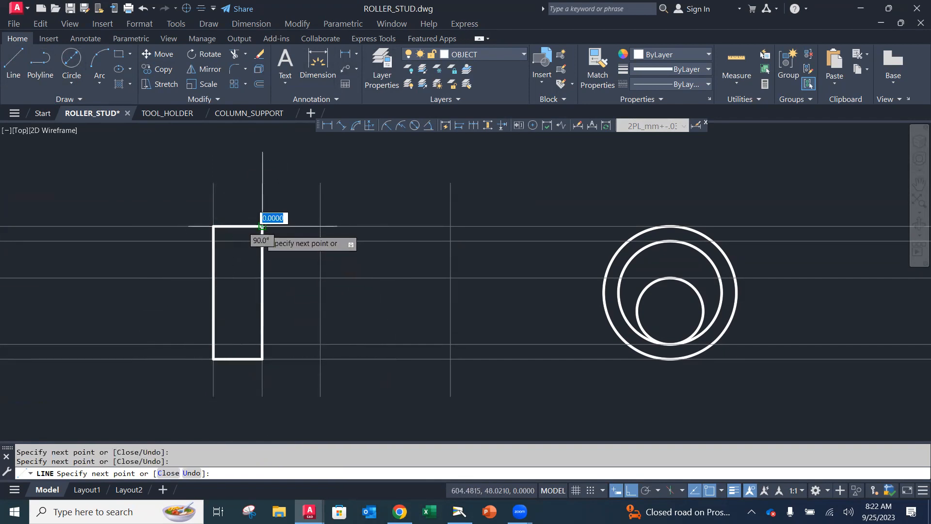
pyautogui.press('Escape')
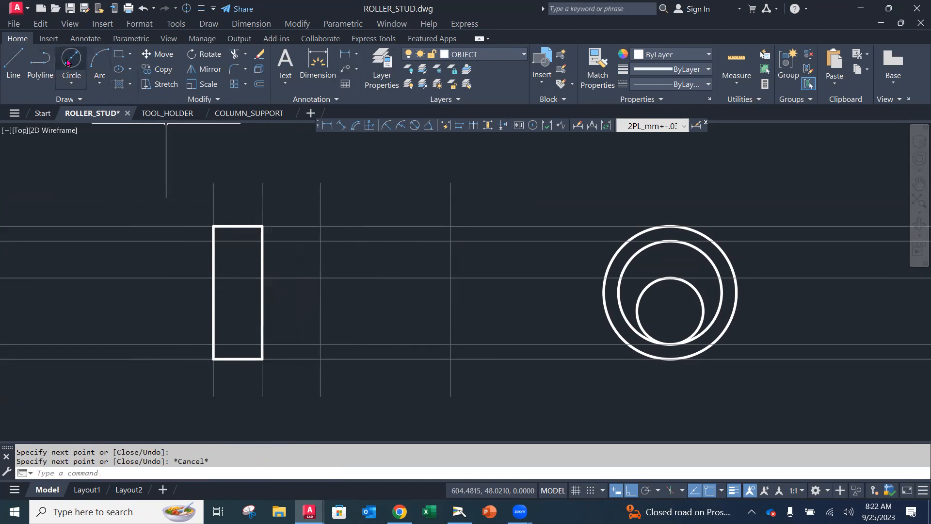
# Draw the 25 mm long middle section's outline from the head's right edge, following the 44.41 mm circle's projection lines.
pyautogui.click(13, 58)
pyautogui.click(262, 240)
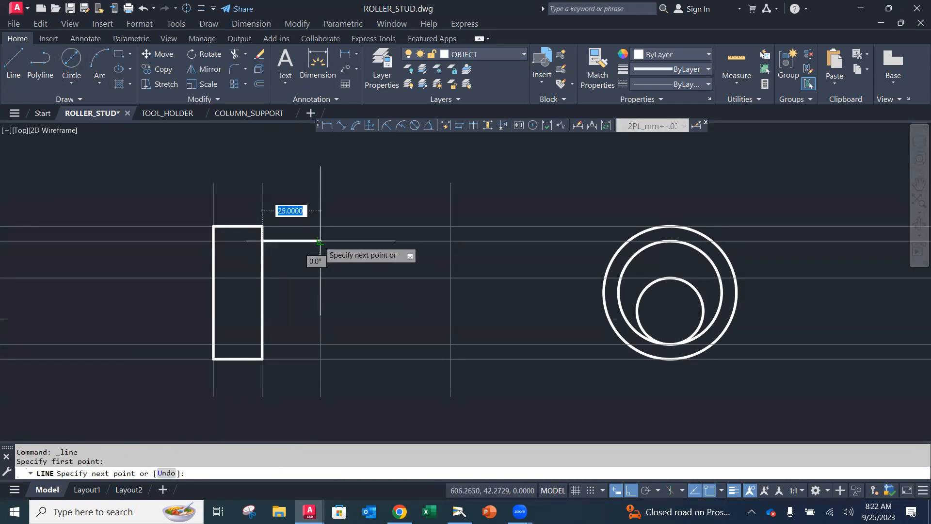
pyautogui.click(321, 240)
pyautogui.click(320, 343)
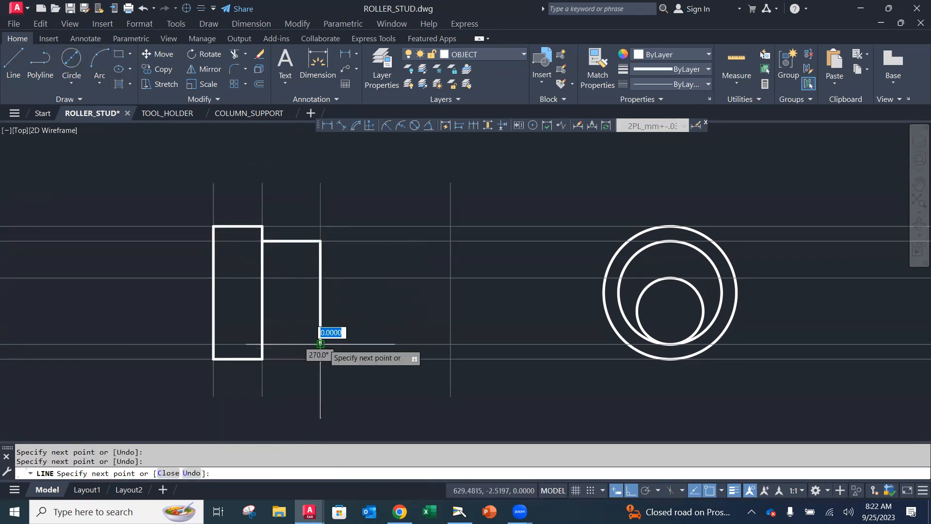
pyautogui.click(262, 344)
pyautogui.press('Escape')
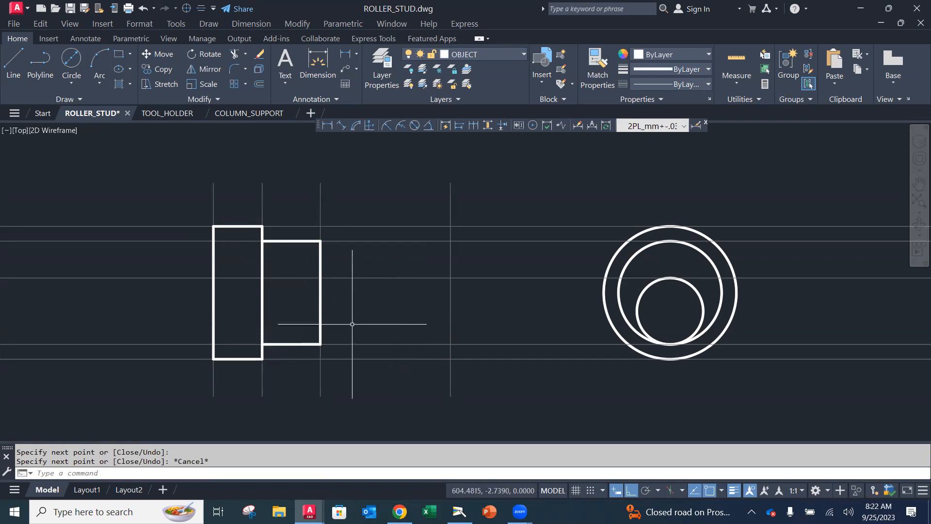
# Draw the smallest section's outline from the middle section to the rightmost vertical, following the 28.55 mm circle's projection lines.
pyautogui.click(20, 59)
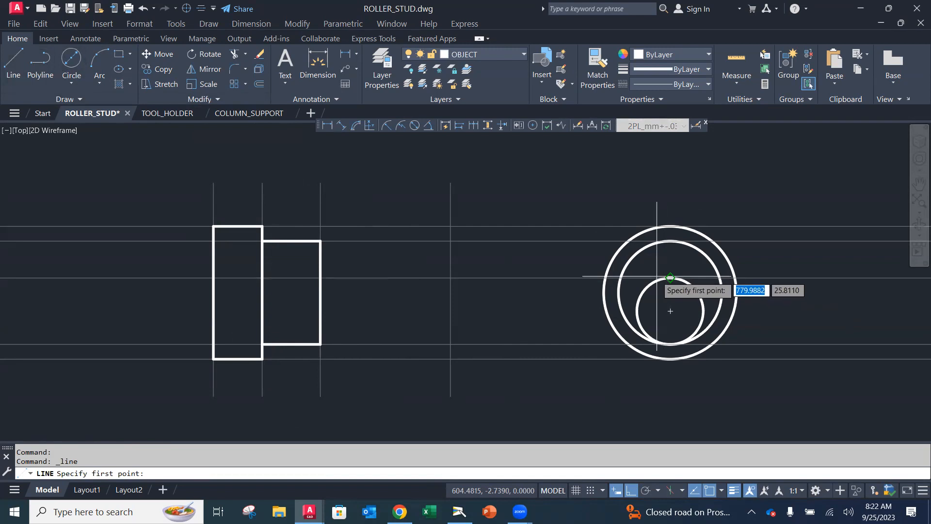
pyautogui.click(320, 278)
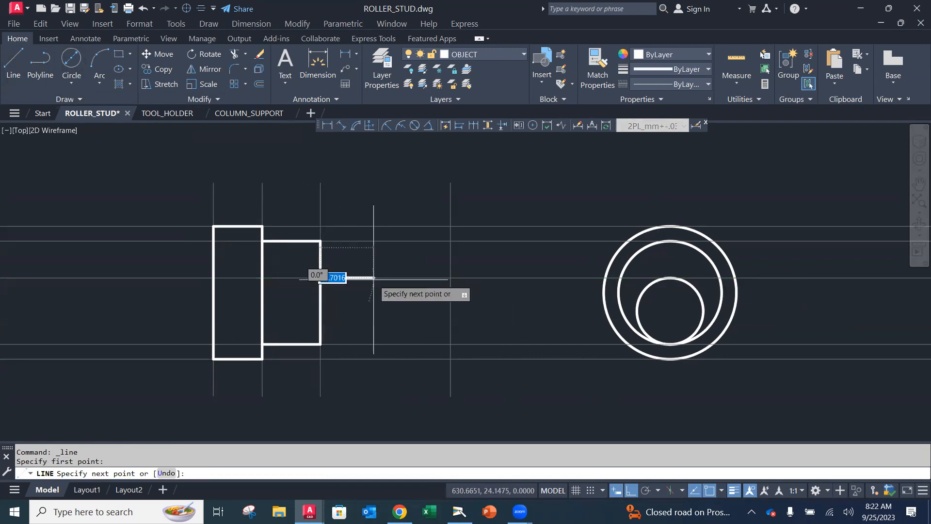
pyautogui.click(451, 278)
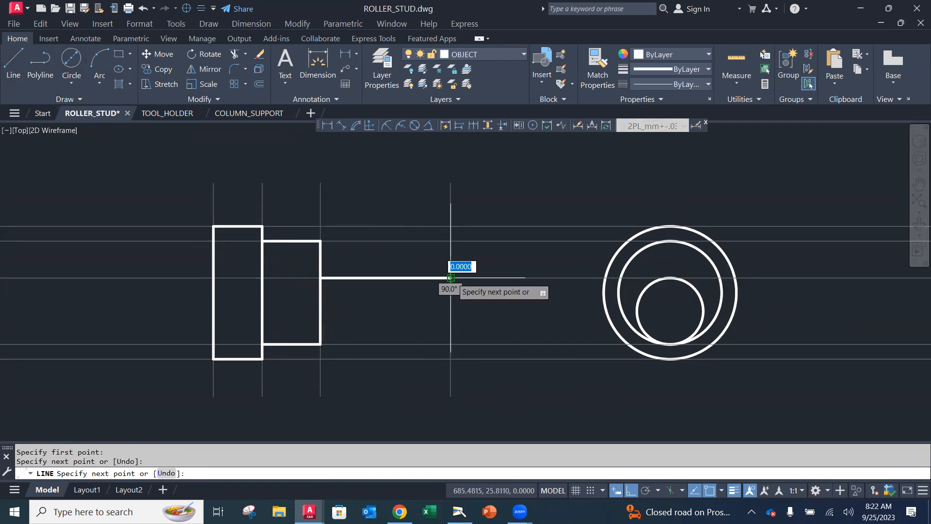
pyautogui.click(451, 344)
pyautogui.click(321, 344)
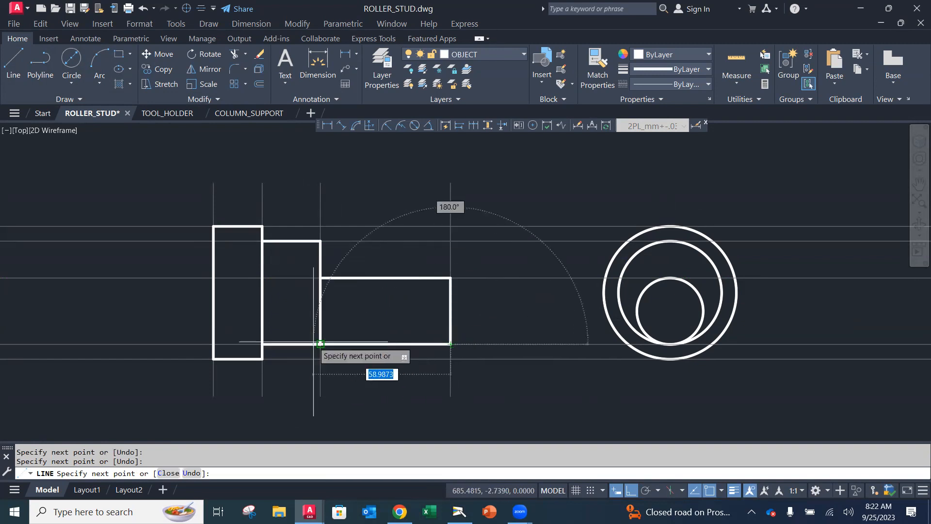
pyautogui.press('Escape')
# Save the ROLLER_STUD drawing.
pyautogui.scroll(-3, 397, 358)
pyautogui.moveTo(396, 358)
pyautogui.mouseDown(button='middle')
pyautogui.moveTo(681, 357)
pyautogui.moveTo(446, 345)
pyautogui.moveTo(415, 333)
pyautogui.moveTo(337, 349)
pyautogui.mouseUp(button='middle')
pyautogui.scroll(4, 414, 332)
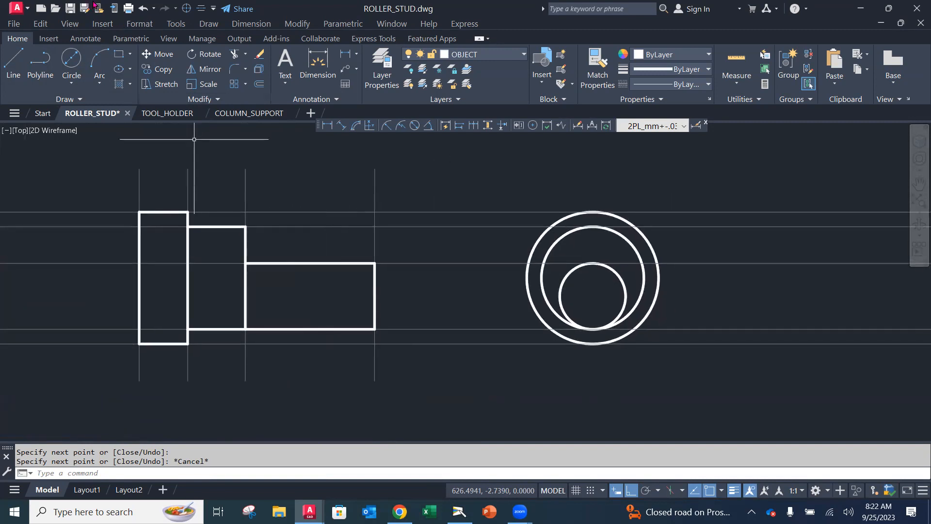
pyautogui.click(14, 24)
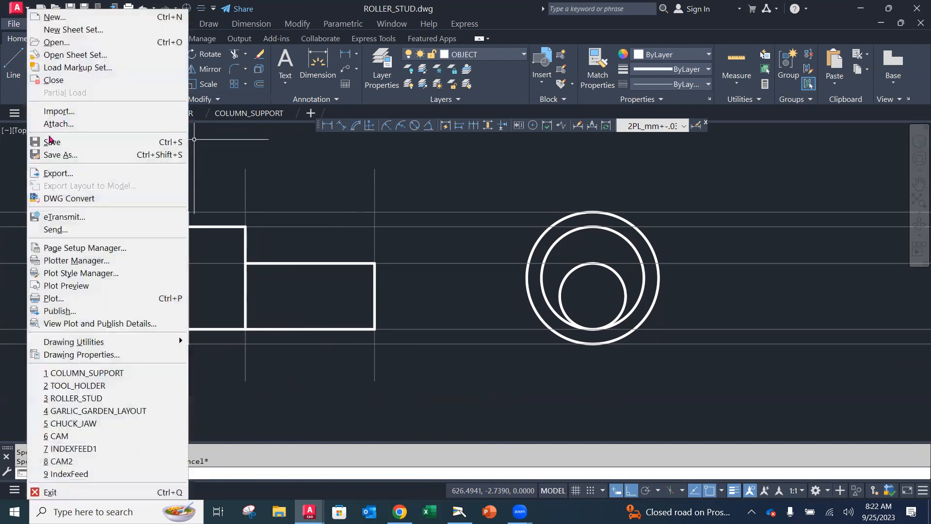
pyautogui.click(52, 143)
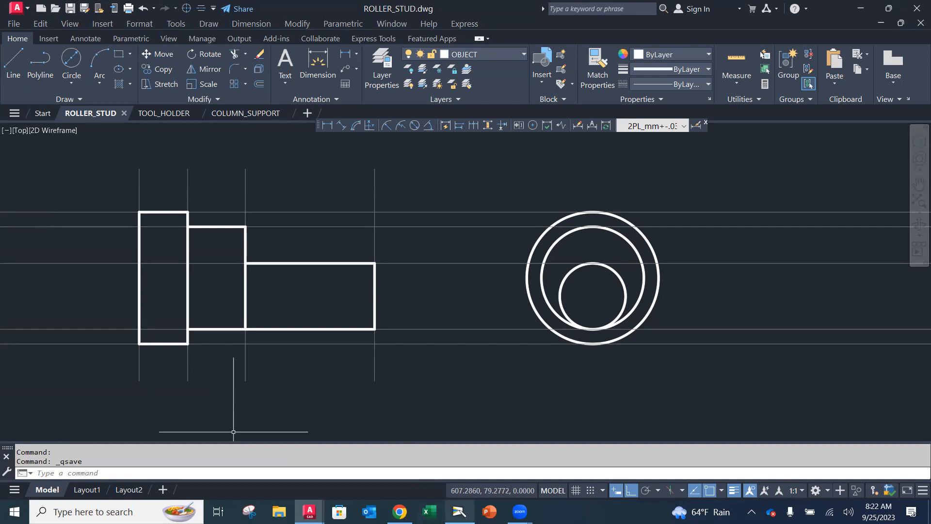
# Check the Exercise 7.21 Roller Stud reference drawing in the Camera app and return to ROLLER_STUD.dwg.
pyautogui.click(460, 511)
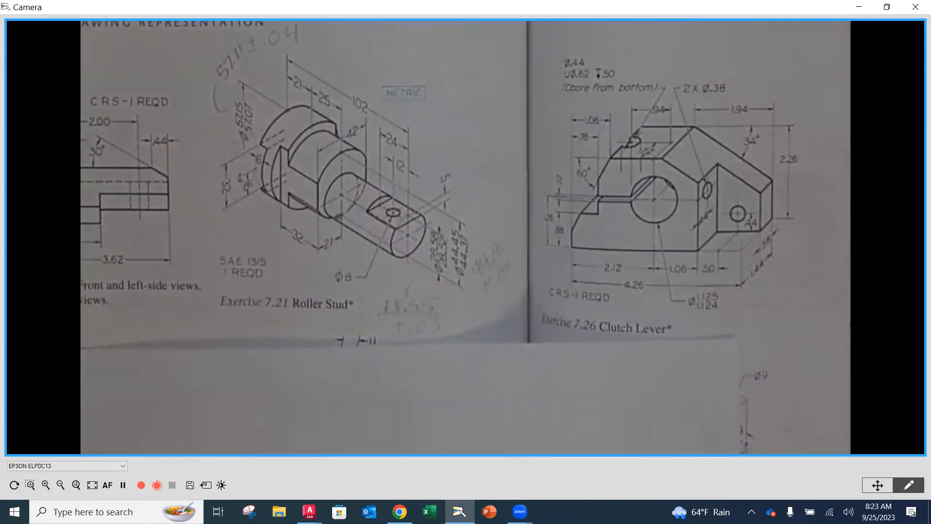
pyautogui.moveTo(310, 511)
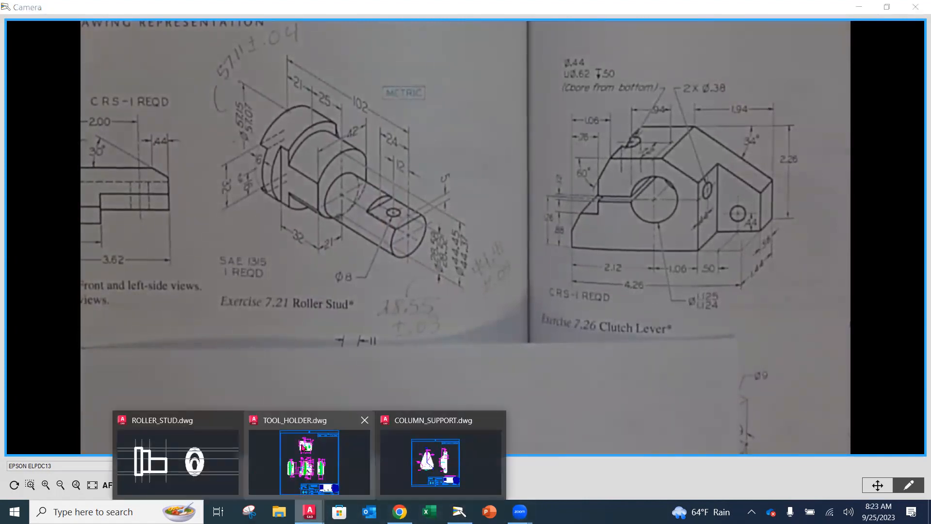
pyautogui.click(177, 460)
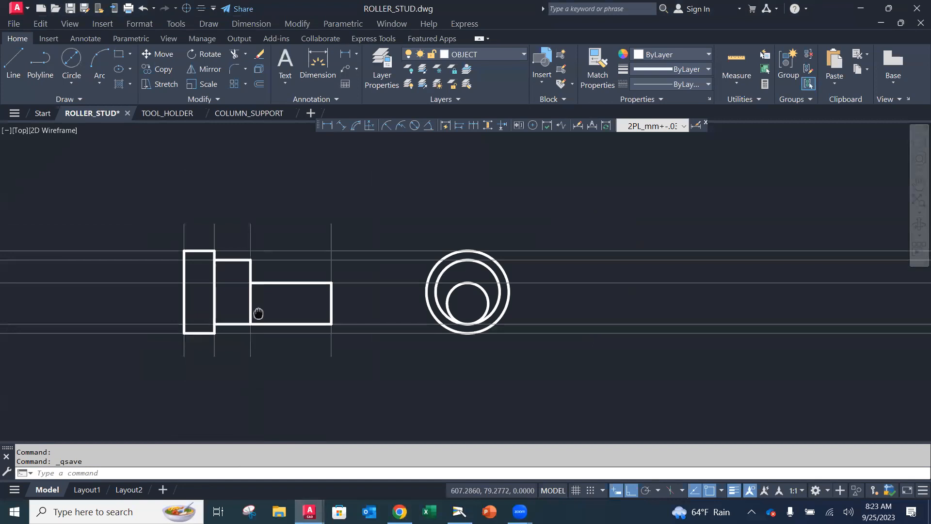
# On the CONSTRUCTION layer, draw a vertical construction line along the stud head's left edge, extending above the front view.
pyautogui.moveTo(258, 313); pyautogui.dragTo(267, 386, button='middle')
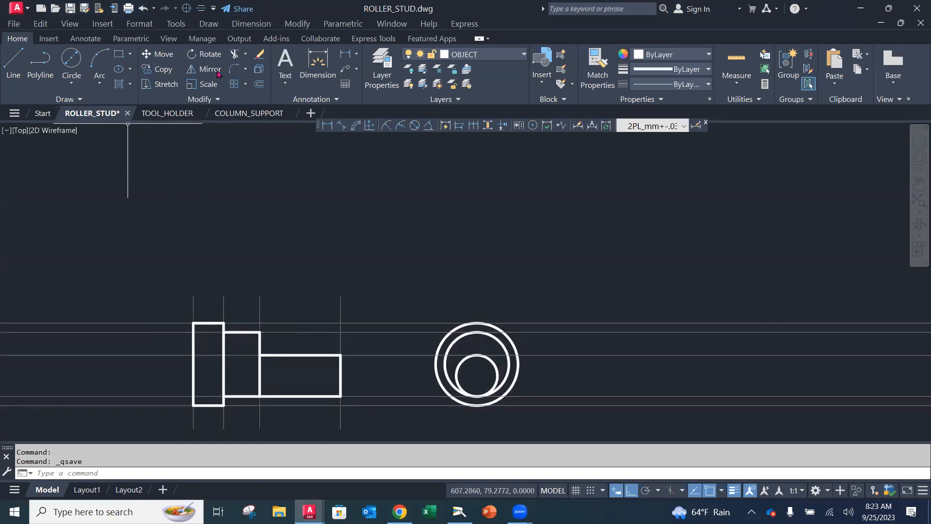
pyautogui.click(466, 55)
pyautogui.click(464, 122)
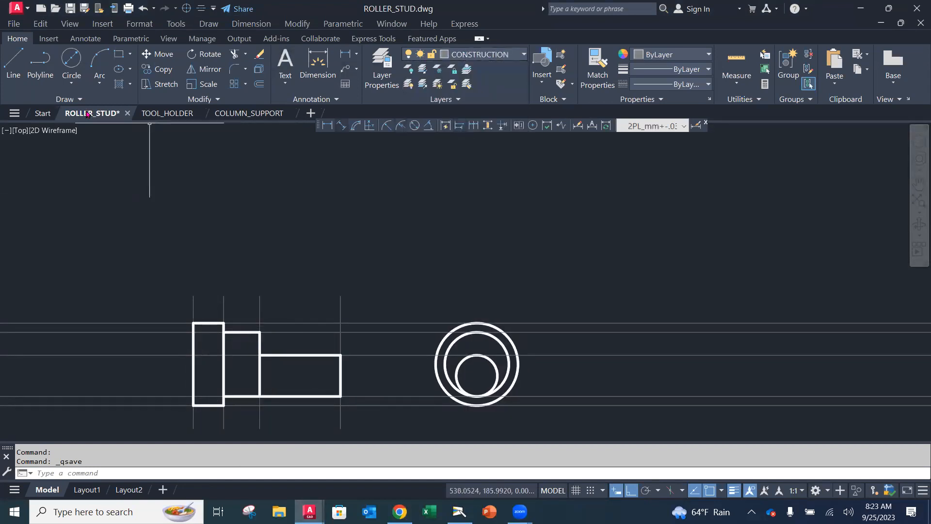
pyautogui.click(78, 100)
pyautogui.click(40, 113)
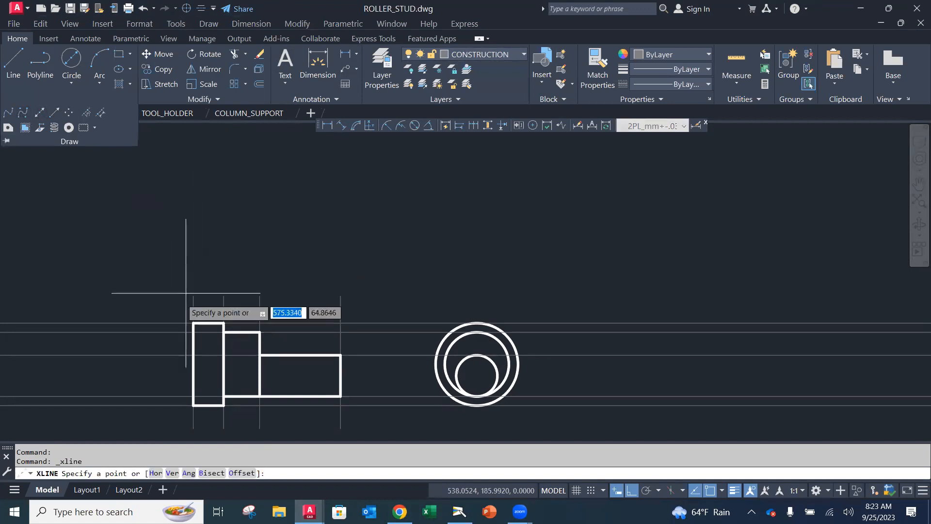
pyautogui.click(193, 323)
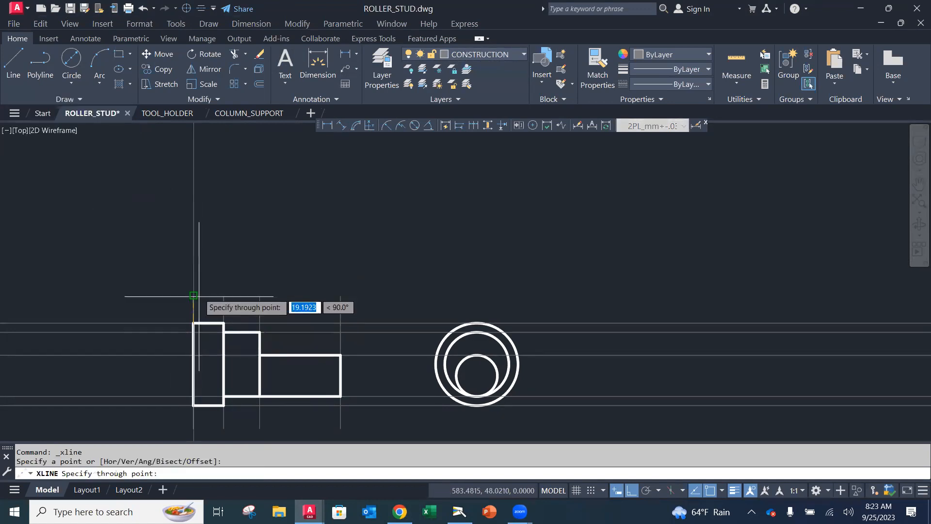
pyautogui.click(194, 266)
pyautogui.press('Return')
# Draw vertical construction lines through the right ends of the head, the middle section and the smallest section.
pyautogui.press('Return')
pyautogui.click(224, 323)
pyautogui.click(224, 272)
pyautogui.press('Return')
pyautogui.press('Return')
pyautogui.click(260, 332)
pyautogui.click(260, 271)
pyautogui.press('Return')
pyautogui.press('Return')
pyautogui.click(340, 322)
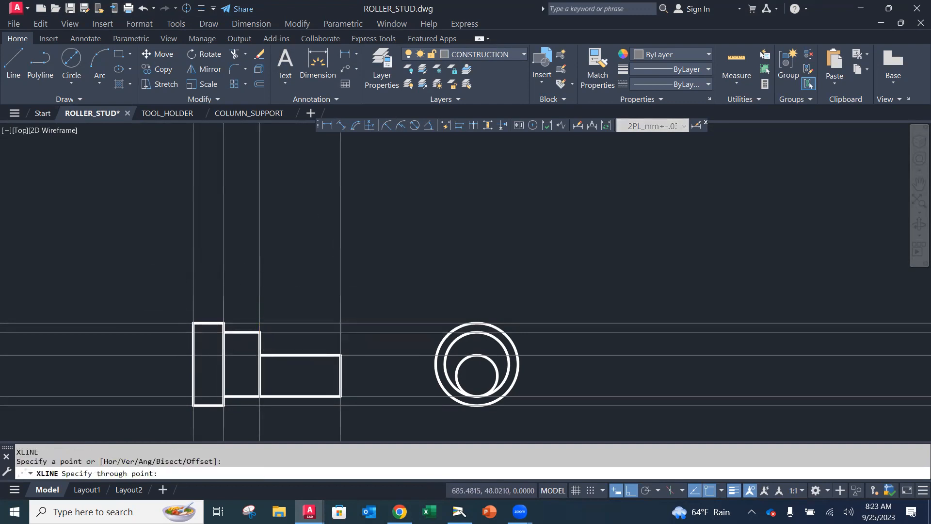
pyautogui.click(342, 271)
pyautogui.press('Return')
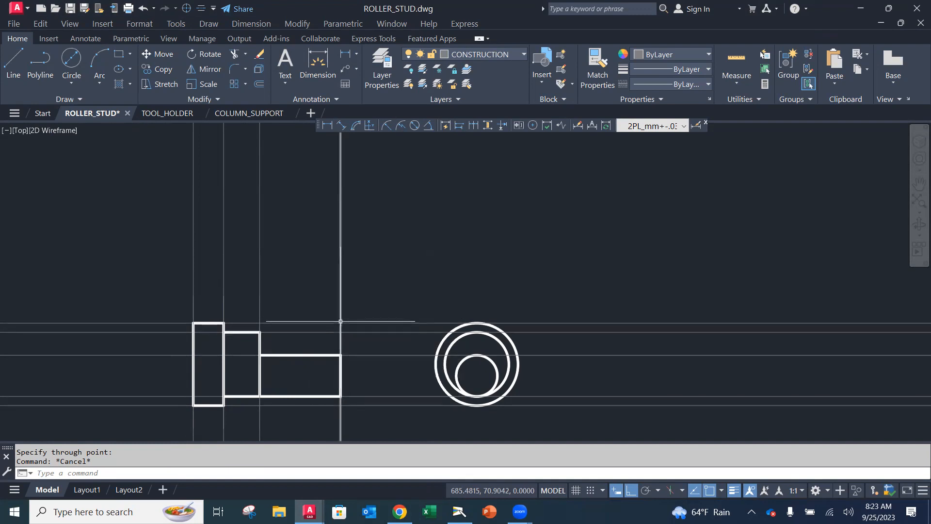
# On the OBJECT layer with polar tracking on, draw a 45° miter line upward from where the uppermost horizontal meets the rightmost front-view vertical.
pyautogui.click(485, 54)
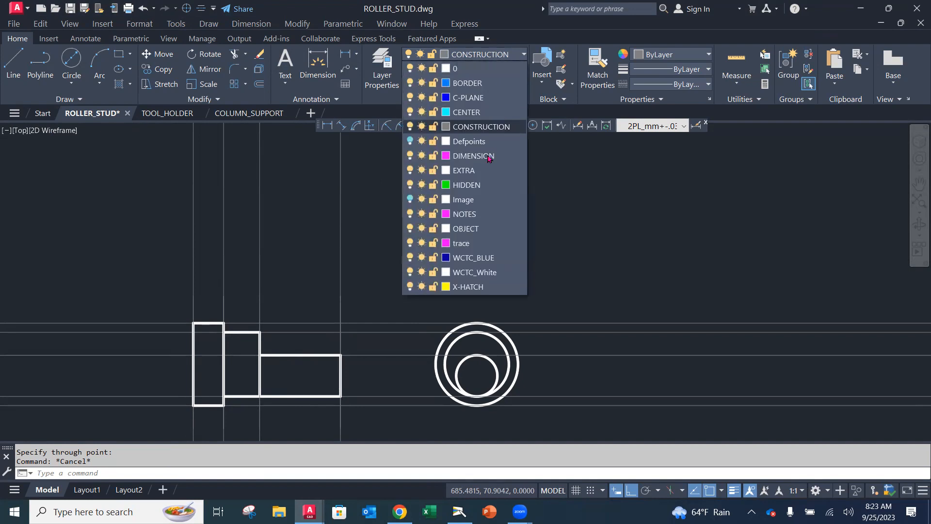
pyautogui.click(464, 229)
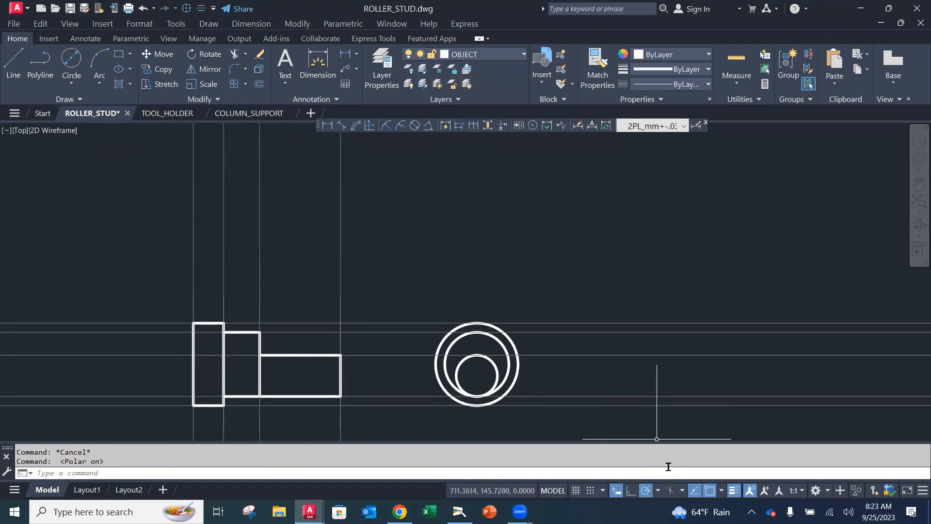
pyautogui.click(13, 63)
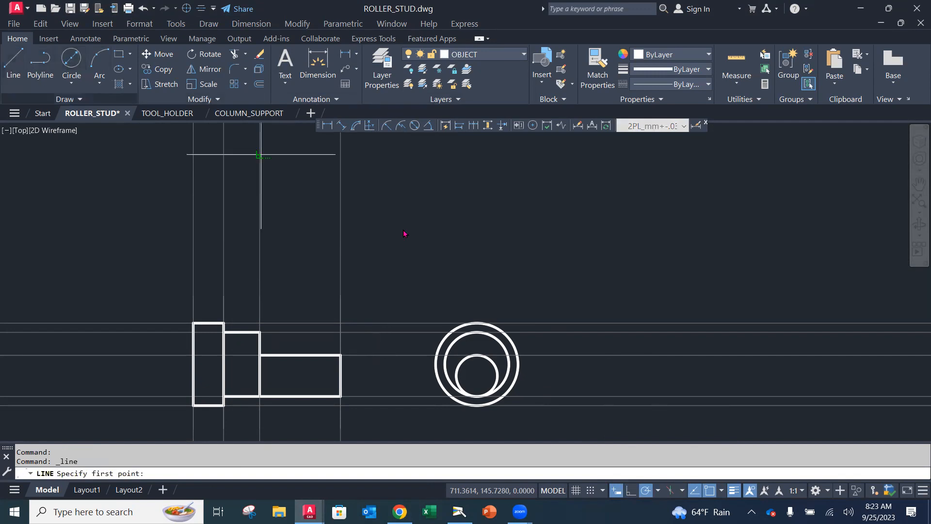
pyautogui.click(340, 322)
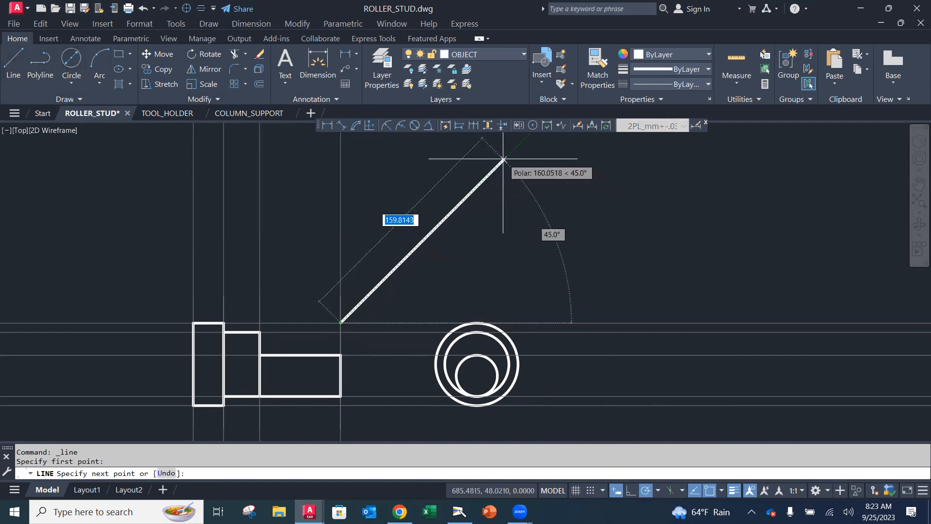
pyautogui.click(524, 141)
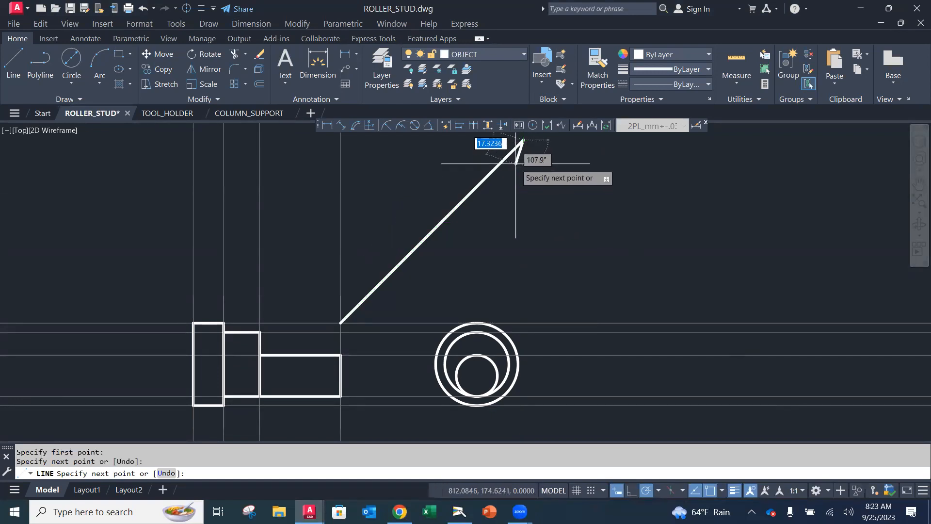
pyautogui.press('Escape')
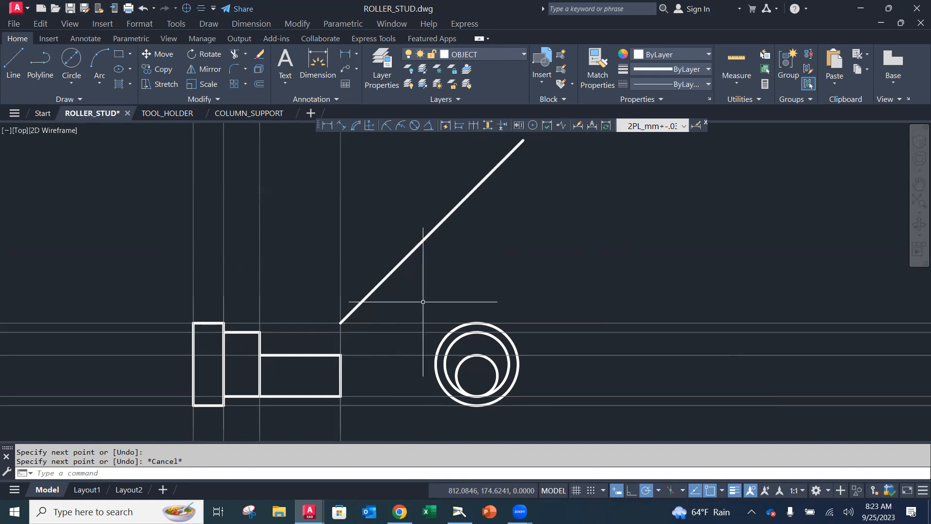
# On the CONSTRUCTION layer, draw a vertical construction line through the end view circles' centers, crossing the miter line.
pyautogui.click(468, 53)
pyautogui.click(449, 120)
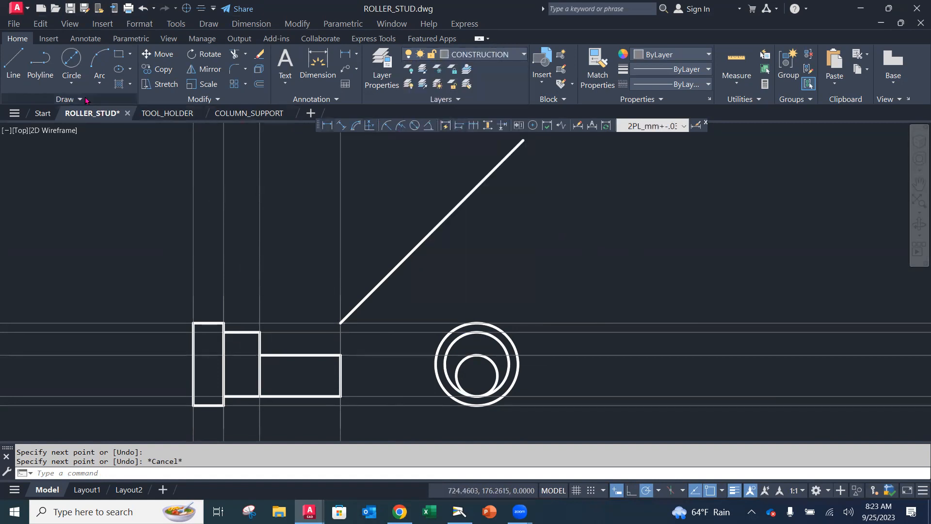
pyautogui.click(85, 100)
pyautogui.click(43, 114)
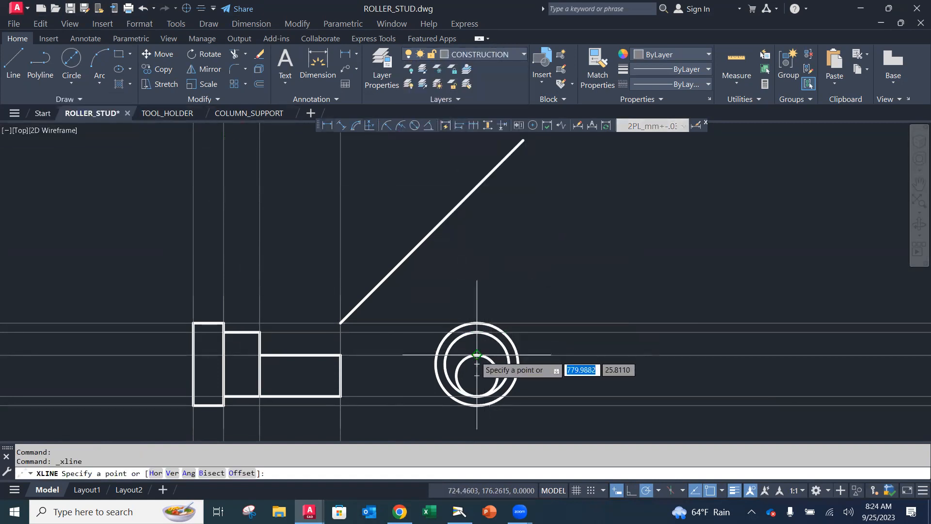
pyautogui.click(476, 375)
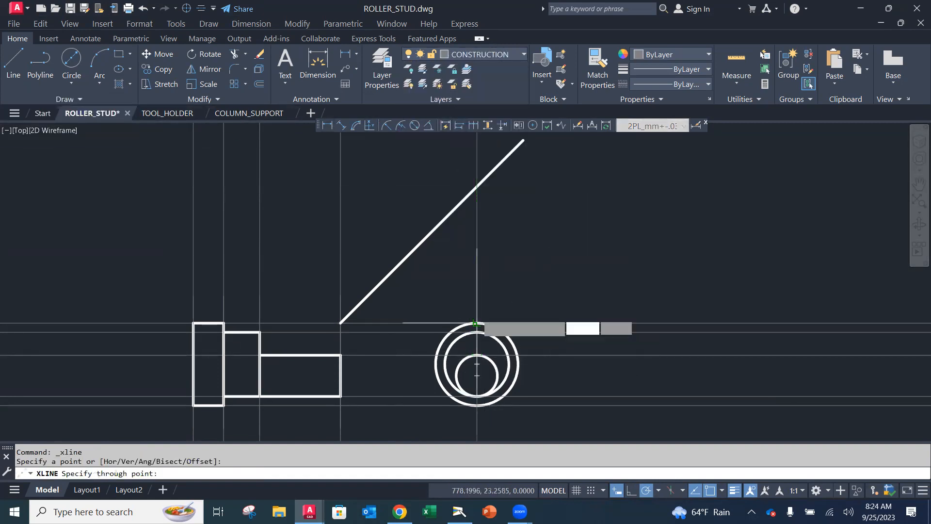
pyautogui.click(477, 274)
pyautogui.press('Escape')
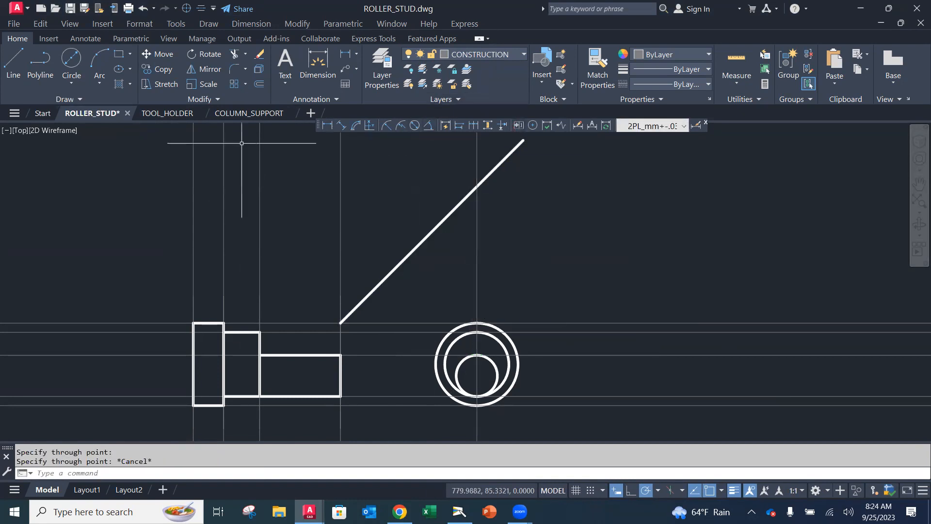
pyautogui.click(77, 100)
pyautogui.click(39, 112)
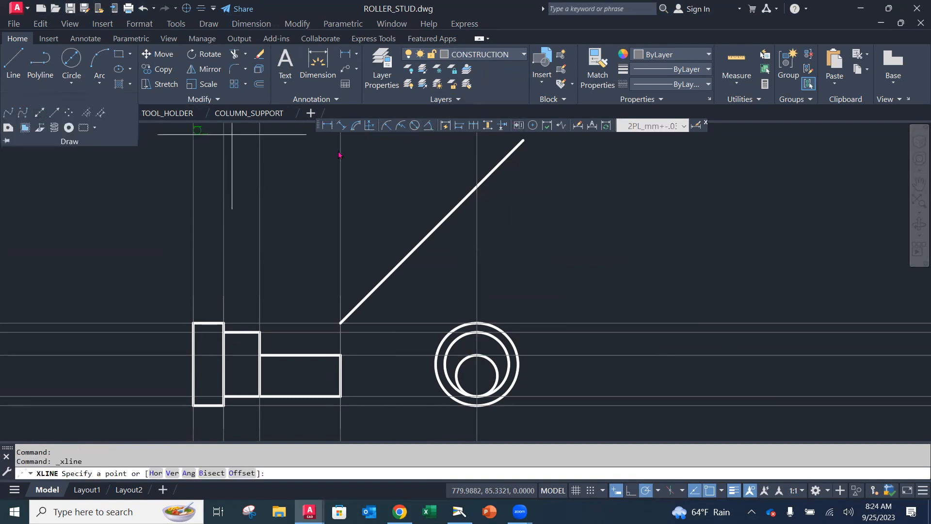
pyautogui.click(469, 187)
pyautogui.click(390, 192)
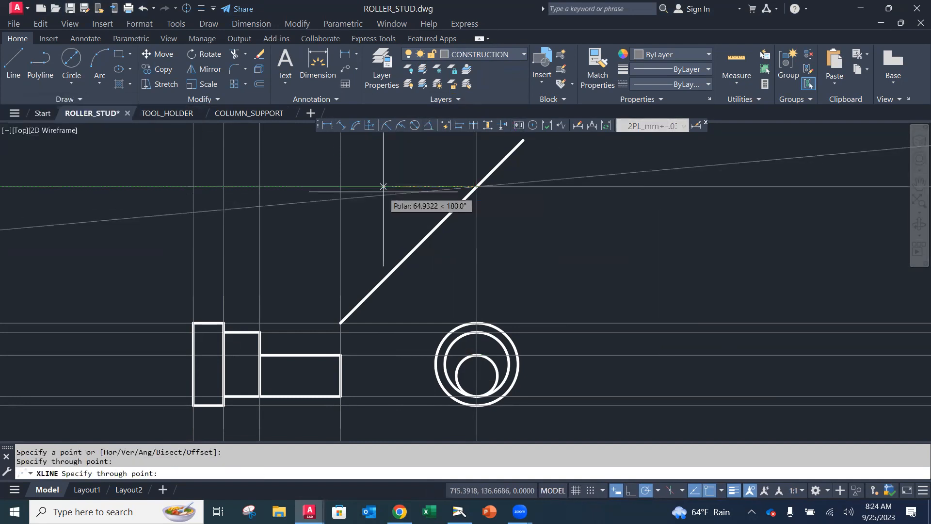
pyautogui.press('Escape')
pyautogui.write('e')
pyautogui.press('Return')
pyautogui.click(390, 198)
pyautogui.click(374, 162)
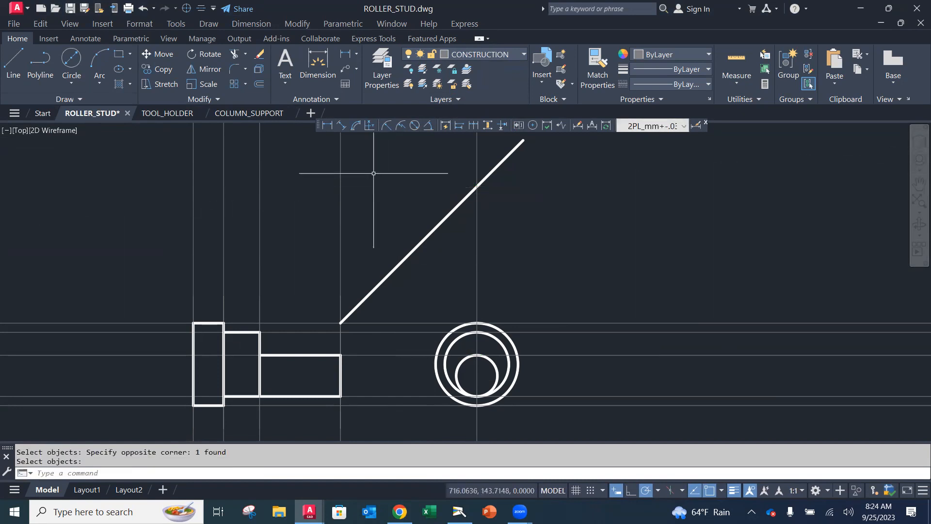
# Draw a horizontal construction line through the intersection of the miter line and the end view's vertical center construction line.
pyautogui.click(59, 99)
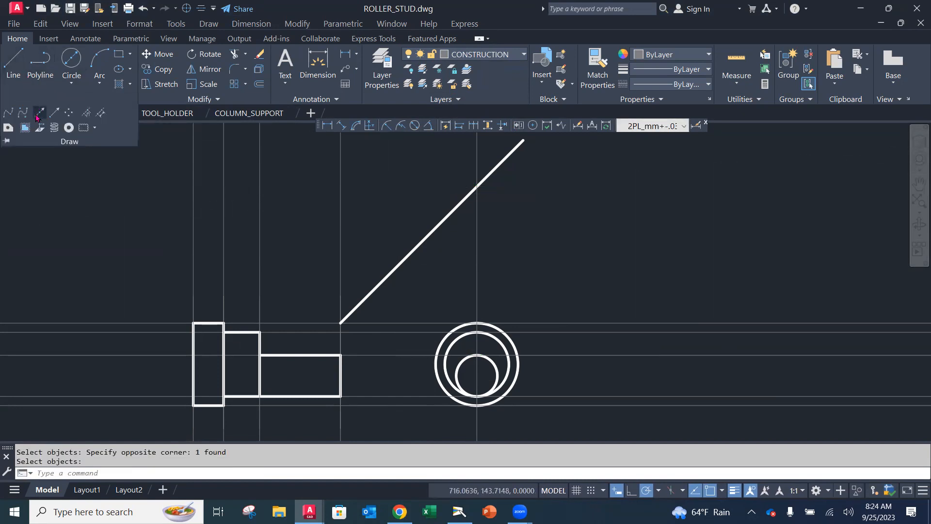
pyautogui.click(38, 116)
pyautogui.click(477, 186)
pyautogui.click(386, 186)
pyautogui.press('Escape')
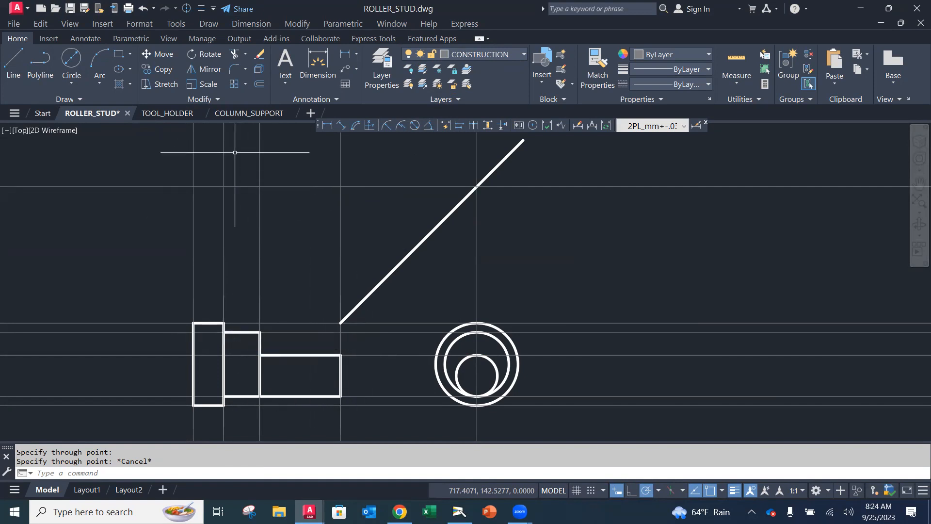
# Draw vertical construction lines through the left quadrants of the end view's outer and middle circles.
pyautogui.moveTo(242, 194)
pyautogui.mouseDown(button='middle')
pyautogui.moveTo(237, 239)
pyautogui.moveTo(256, 202)
pyautogui.mouseUp(button='middle')
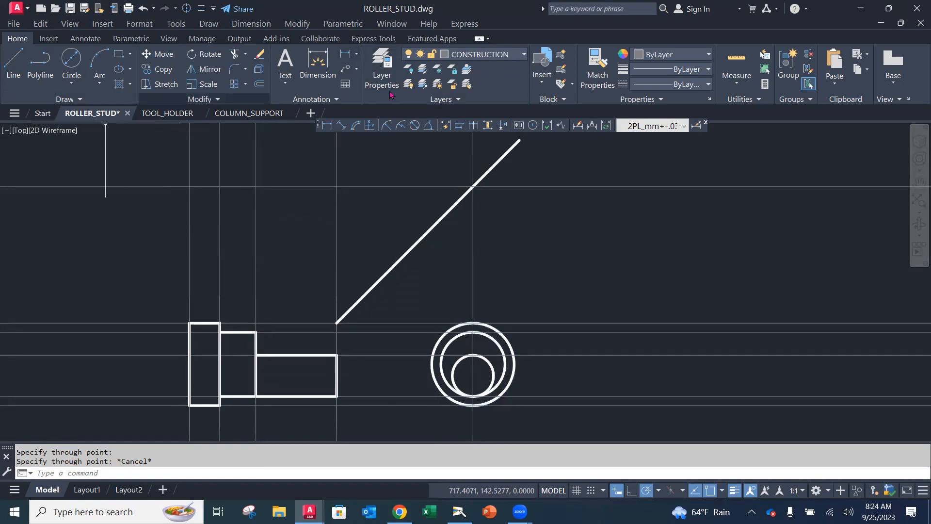
pyautogui.click(41, 99)
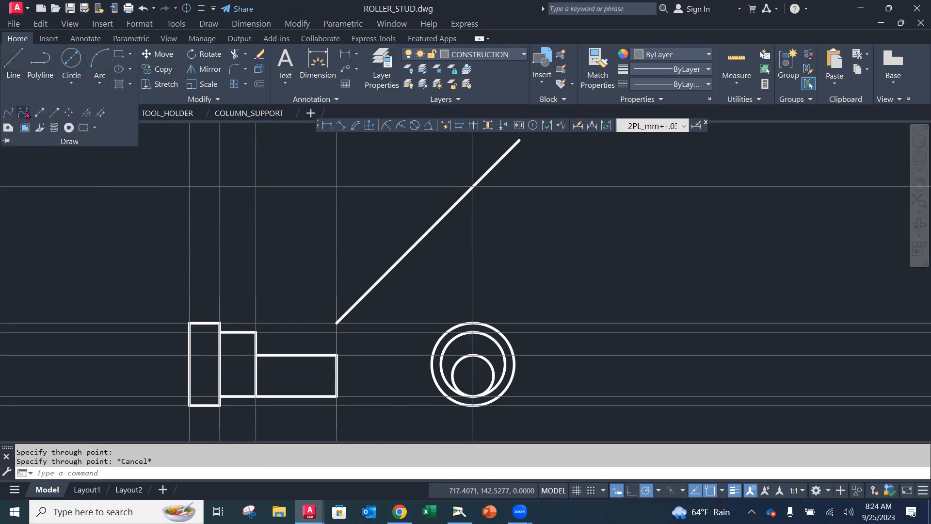
pyautogui.click(40, 113)
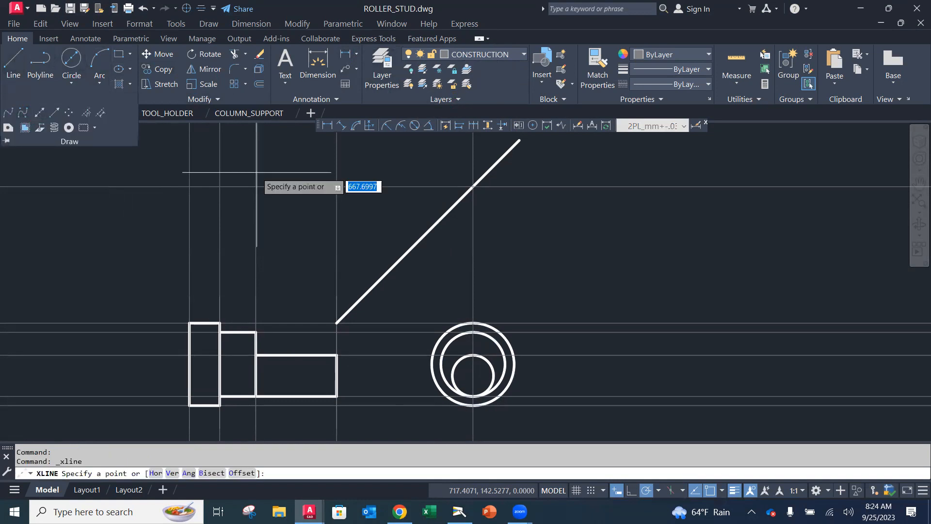
pyautogui.click(432, 364)
pyautogui.click(431, 332)
pyautogui.press('Return')
pyautogui.press('Return')
pyautogui.click(441, 363)
pyautogui.click(441, 297)
pyautogui.press('Return')
pyautogui.press('Return')
pyautogui.click(505, 364)
pyautogui.click(500, 311)
pyautogui.press('Return')
pyautogui.press('Return')
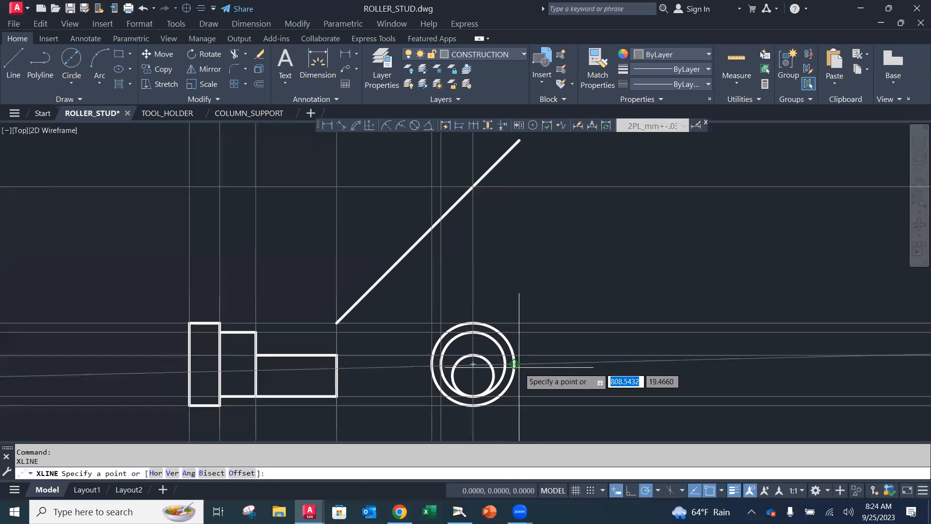
pyautogui.write('e')
pyautogui.press('Return')
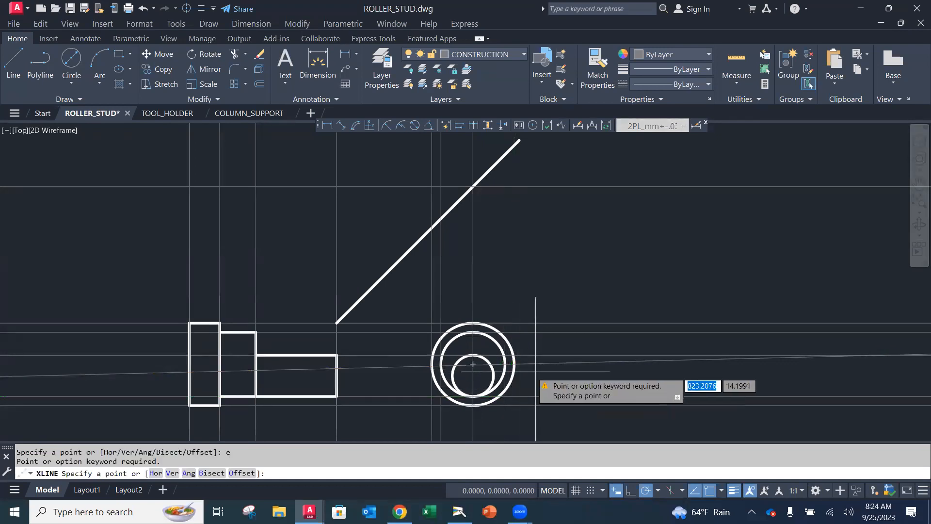
pyautogui.press('Escape')
pyautogui.write('e')
pyautogui.press('Return')
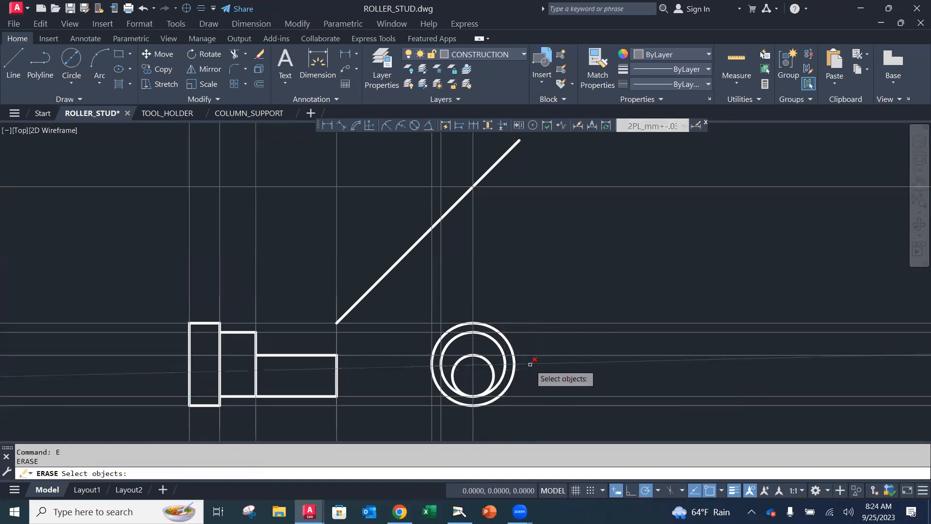
pyautogui.click(530, 364)
pyautogui.press('Return')
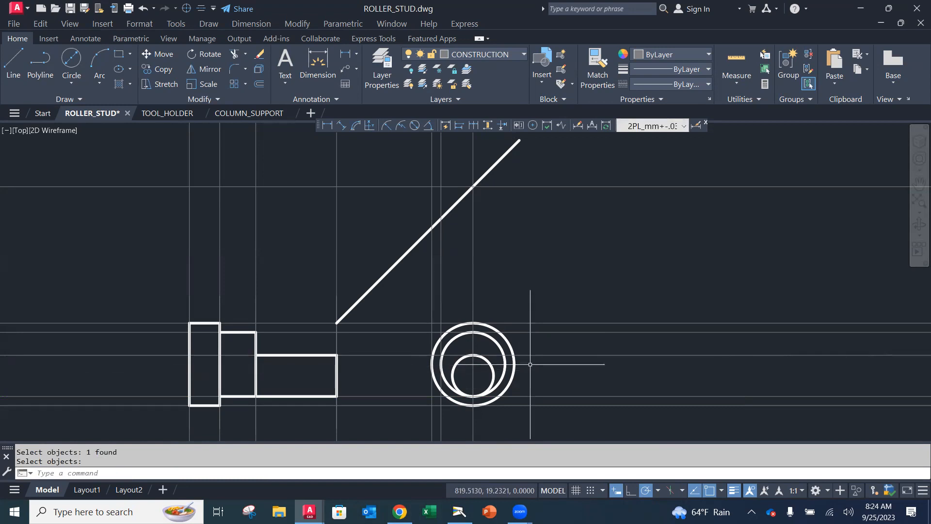
# With ortho on, draw vertical construction lines through the right quadrants of the end view's middle and outer circles.
pyautogui.click(67, 100)
pyautogui.click(45, 115)
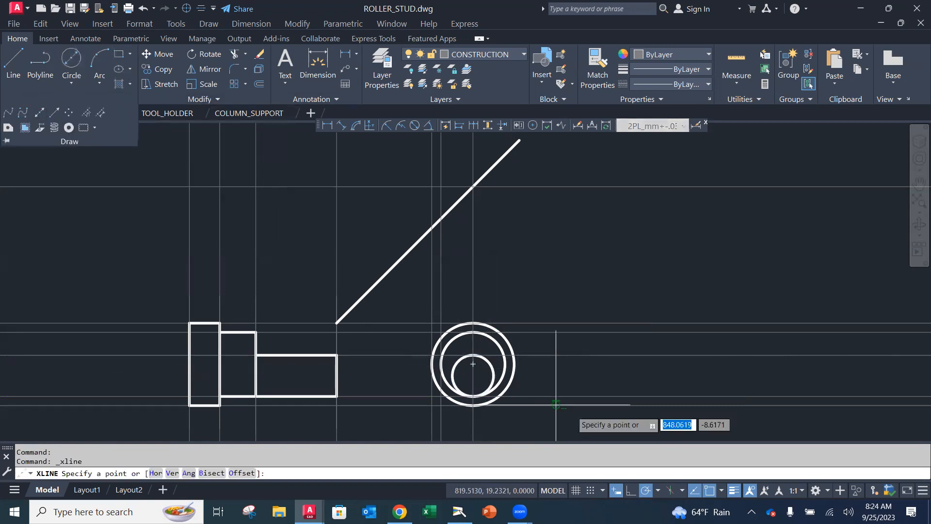
pyautogui.click(505, 364)
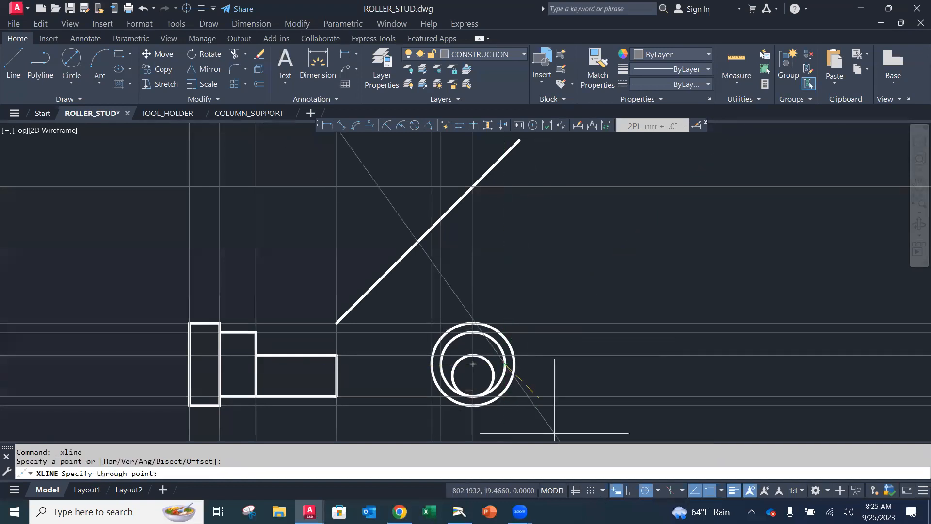
pyautogui.click(633, 491)
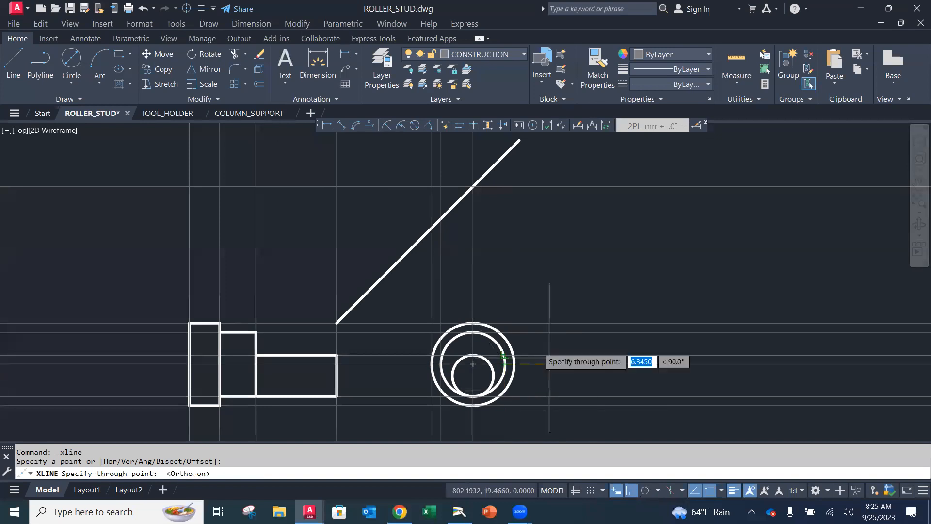
pyautogui.click(505, 275)
pyautogui.press('Return')
pyautogui.press('Return')
pyautogui.click(515, 364)
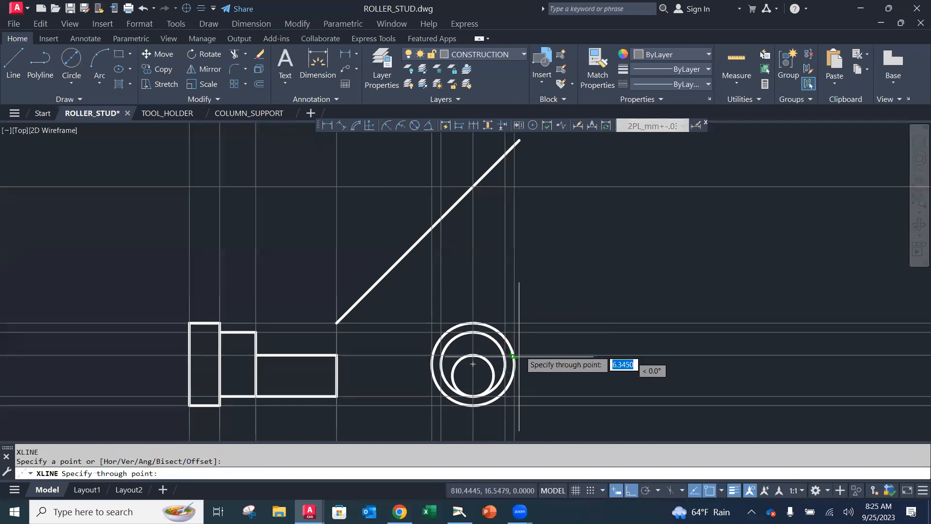
pyautogui.click(528, 268)
pyautogui.press('Escape')
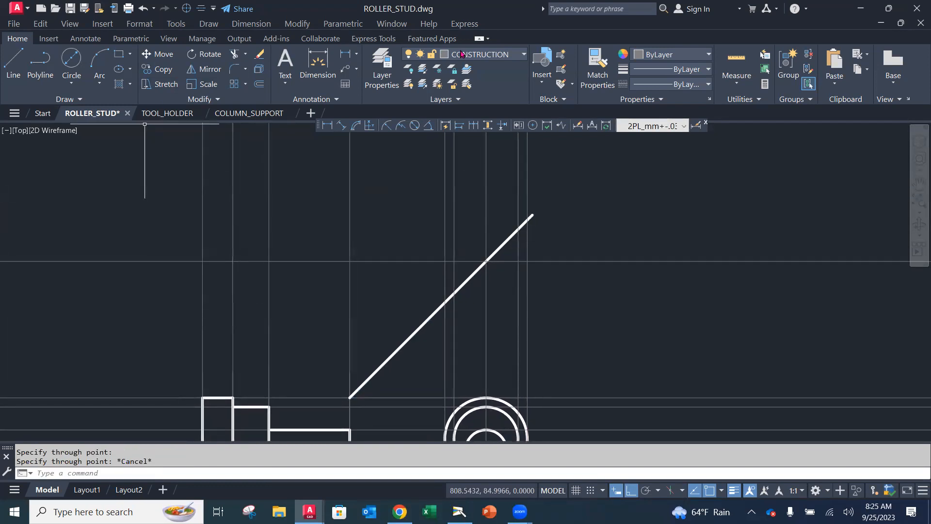
# Keep the CONSTRUCTION layer and draw horizontal construction lines where the miter line meets the outer and middle circles' right-quadrant verticals.
pyautogui.click(478, 54)
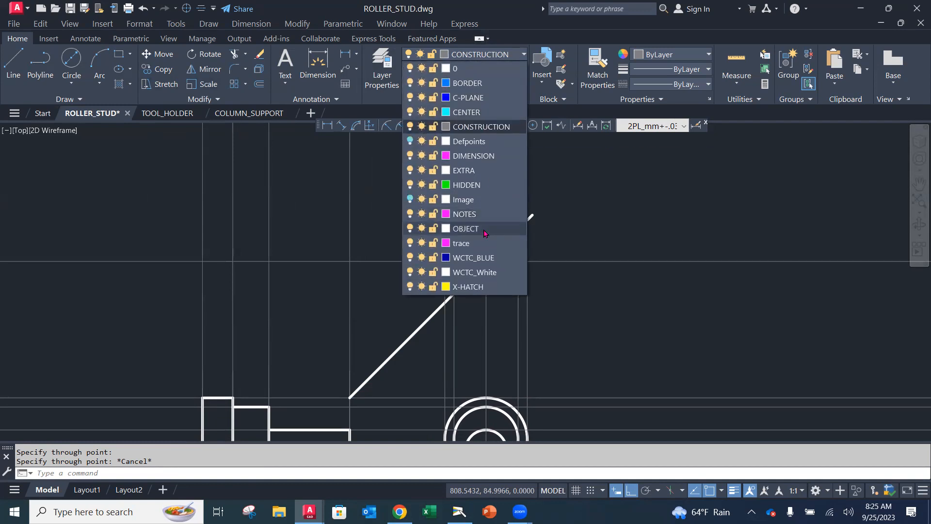
pyautogui.click(449, 127)
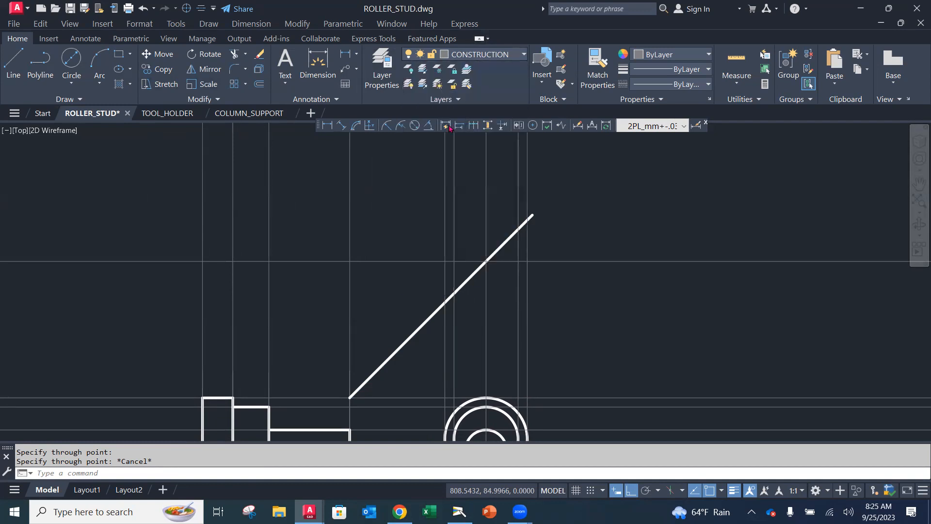
pyautogui.click(63, 98)
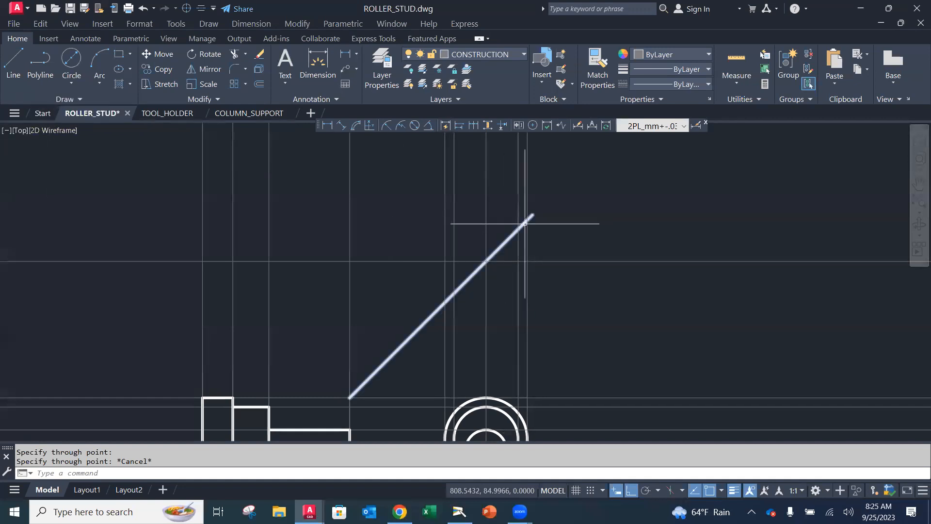
pyautogui.click(47, 98)
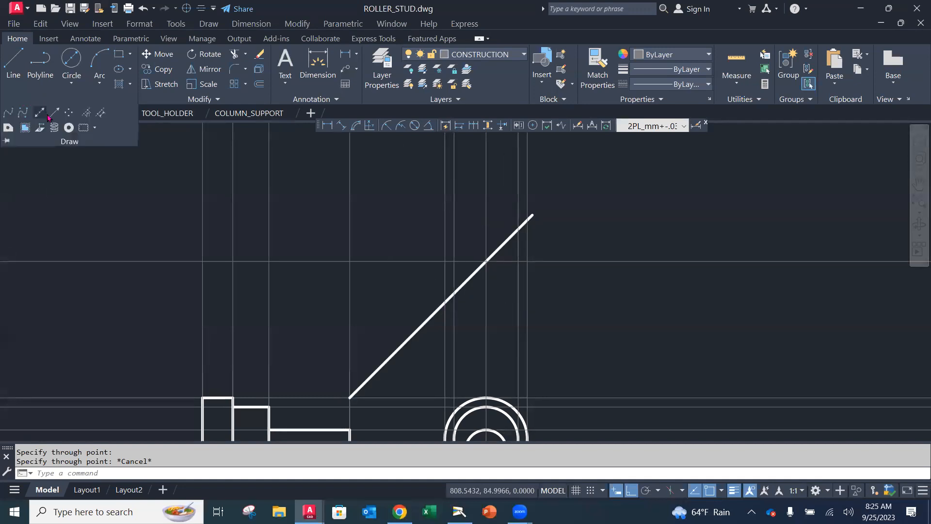
pyautogui.click(48, 116)
pyautogui.click(532, 215)
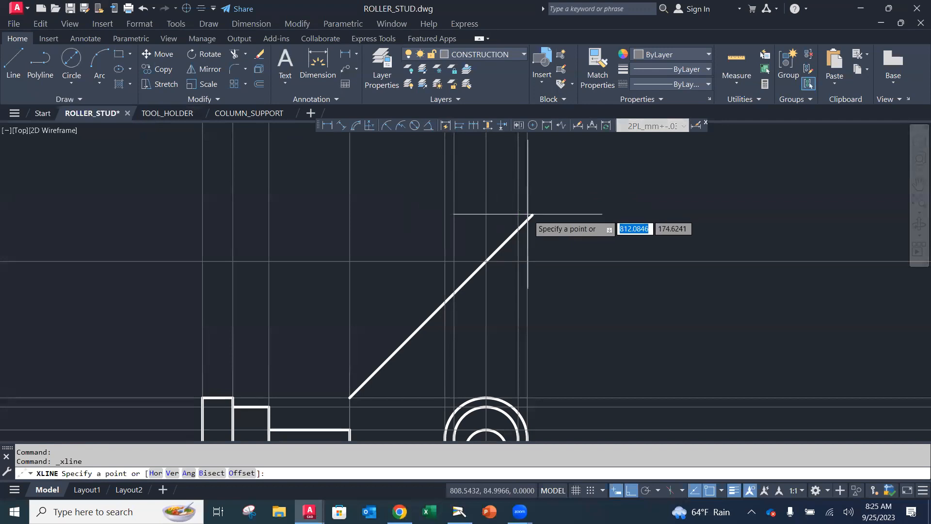
pyautogui.click(442, 221)
pyautogui.press('Return')
pyautogui.press('Return')
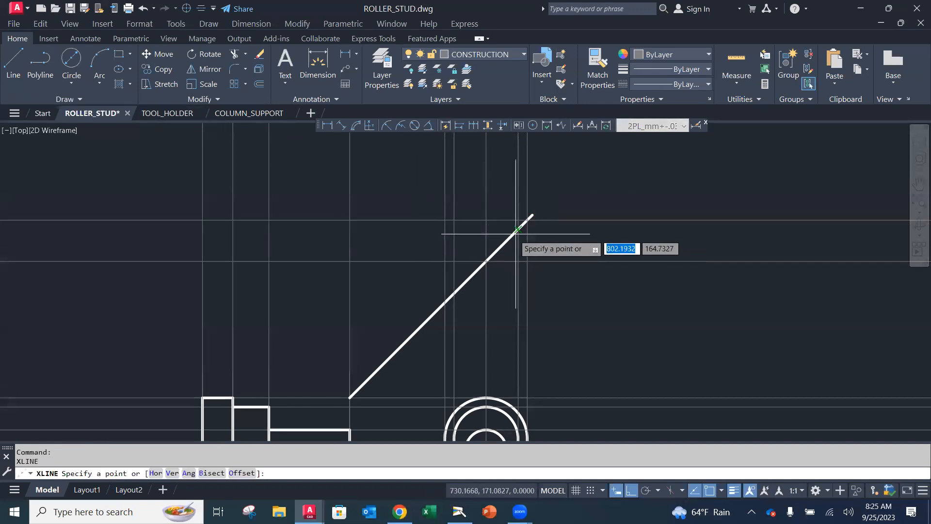
pyautogui.click(518, 229)
pyautogui.click(363, 236)
pyautogui.press('Return')
# Draw horizontal construction lines where the miter line meets the middle and outer circles' left-quadrant verticals.
pyautogui.press('Return')
pyautogui.click(454, 293)
pyautogui.click(448, 311)
pyautogui.press('Return')
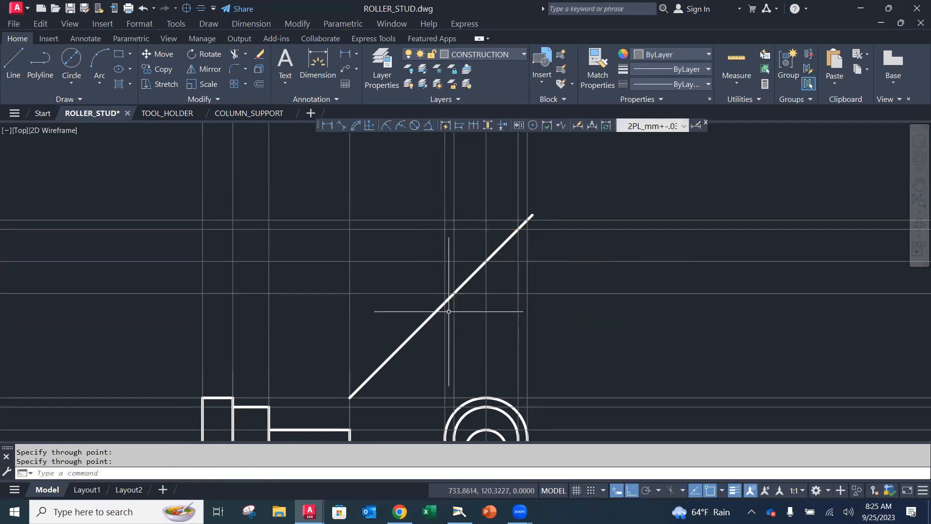
pyautogui.press('Return')
pyautogui.click(444, 302)
pyautogui.click(417, 315)
pyautogui.press('Return')
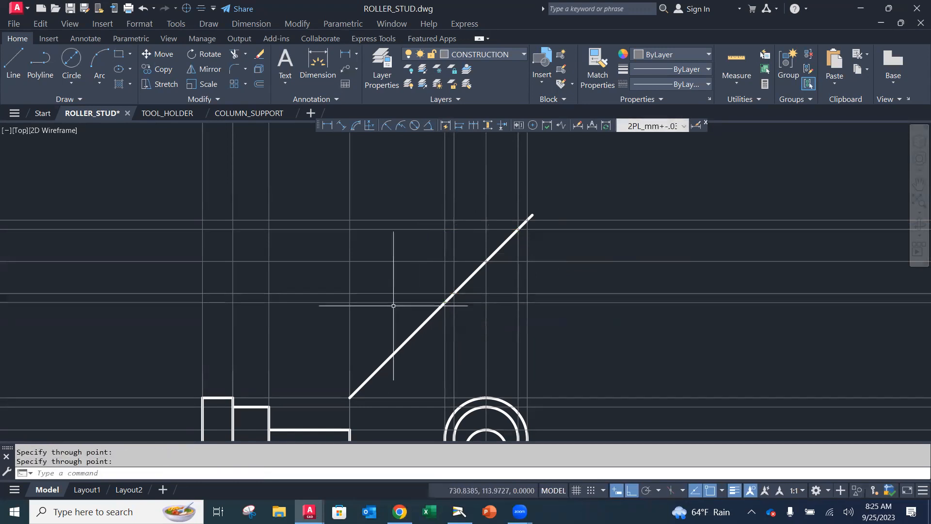
# On the OBJECT layer, draw the stud head's rectangle in the top view between the two leftmost verticals and the outermost projected horizontals.
pyautogui.click(466, 54)
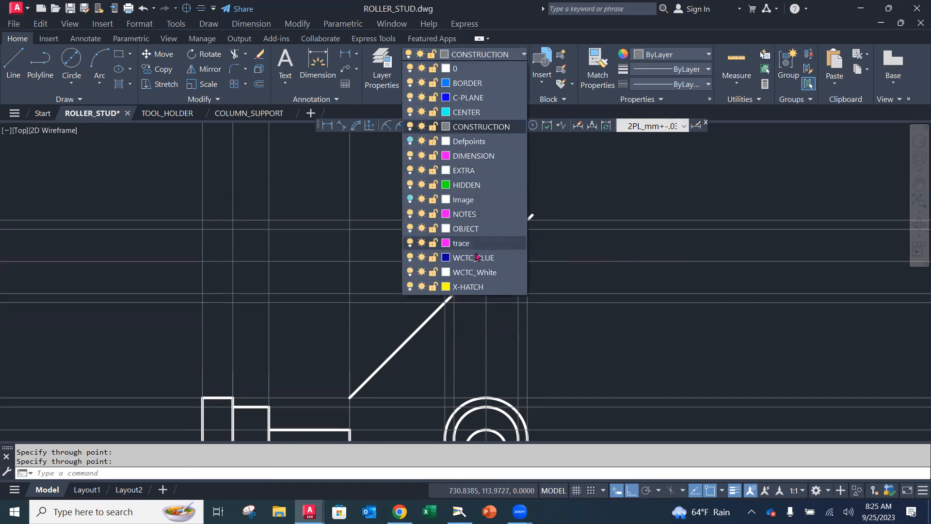
pyautogui.click(478, 226)
pyautogui.click(13, 61)
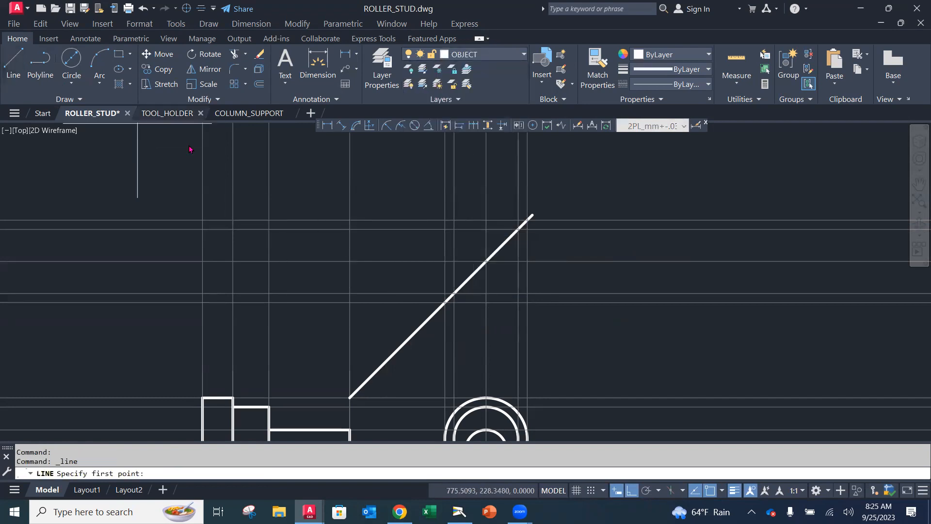
pyautogui.click(202, 302)
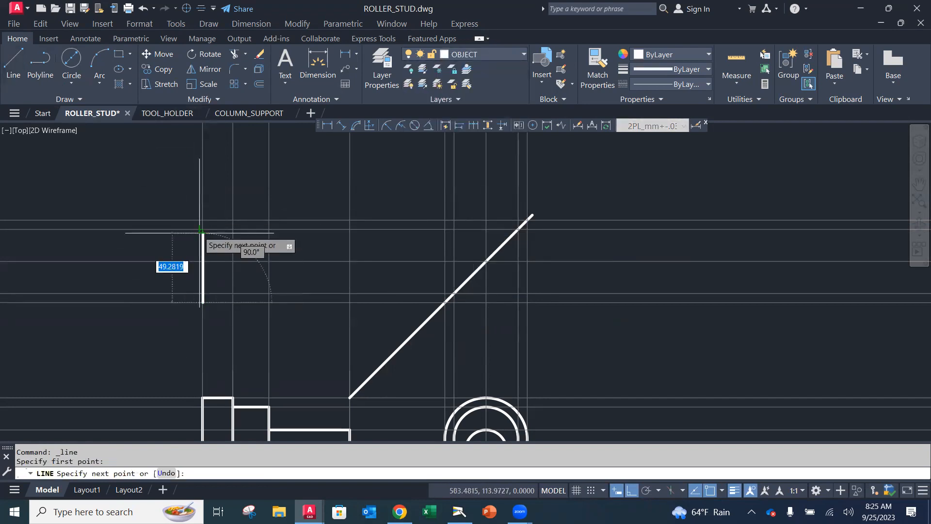
pyautogui.click(202, 219)
pyautogui.click(234, 219)
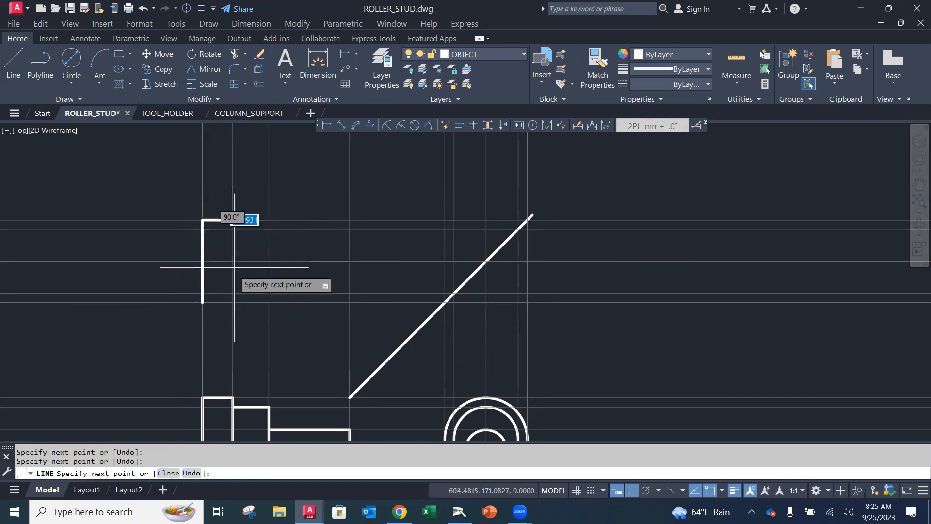
pyautogui.click(233, 302)
pyautogui.click(202, 301)
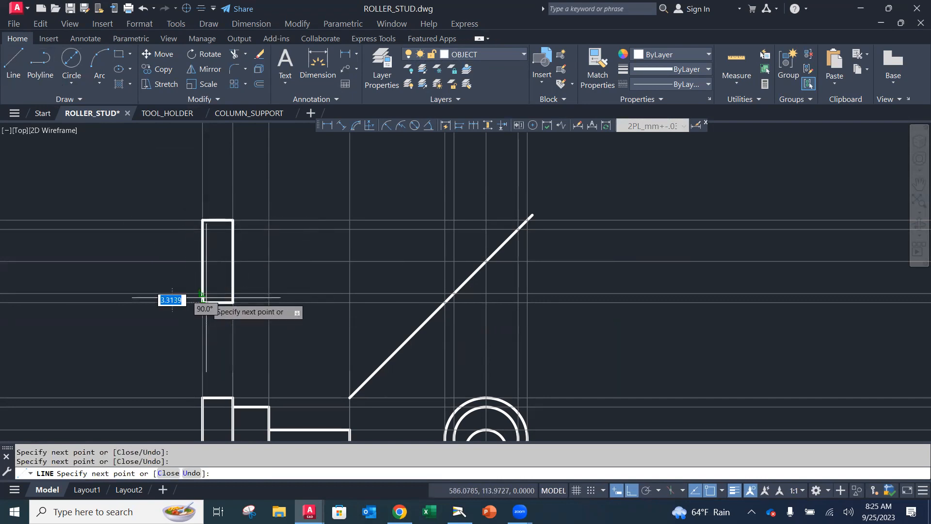
pyautogui.press('Escape')
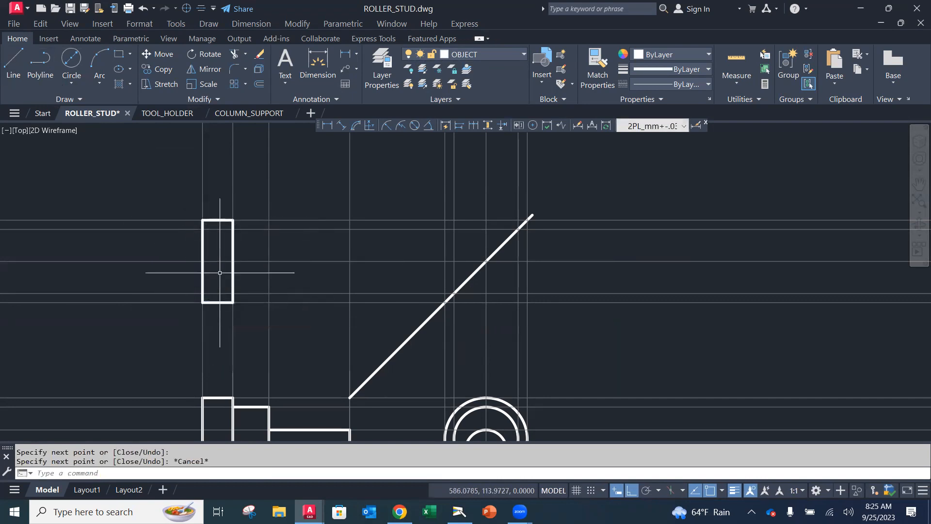
# Draw the three-sided outline of the middle section in the top view, starting from the head's right edge along the middle circle's projected horizontals.
pyautogui.click(22, 69)
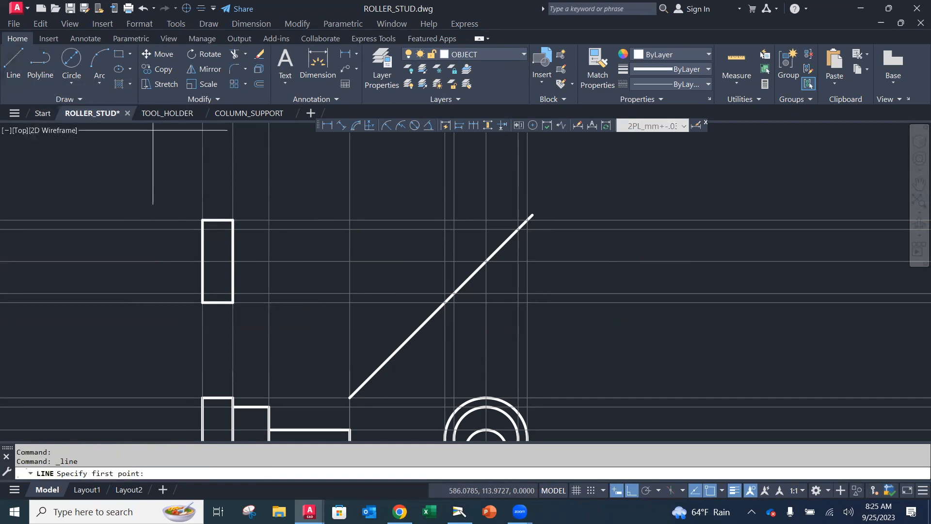
pyautogui.click(233, 230)
pyautogui.click(269, 230)
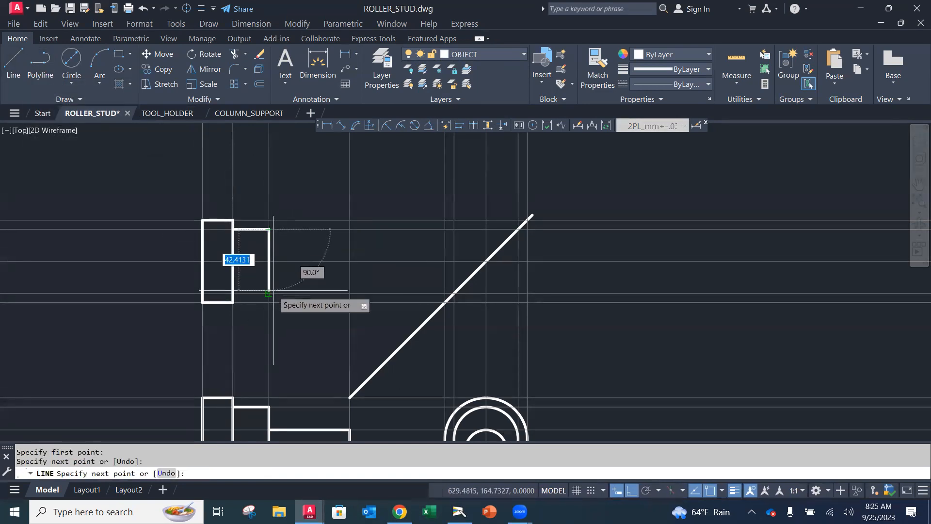
pyautogui.click(269, 292)
pyautogui.click(233, 293)
pyautogui.press('Escape')
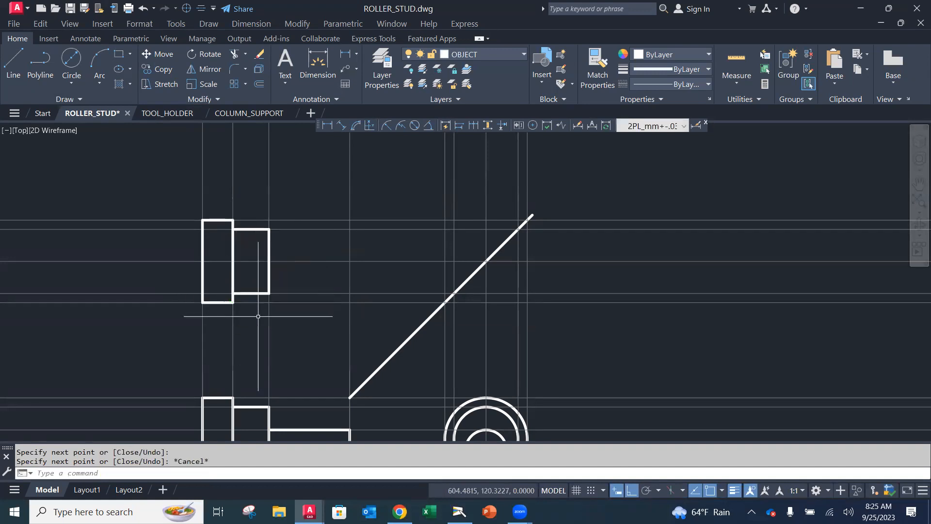
# On the CONSTRUCTION layer, draw vertical construction lines through the left and right quadrants of the end view's smallest circle.
pyautogui.scroll(-1, 410, 304)
pyautogui.scroll(1, 381, 352)
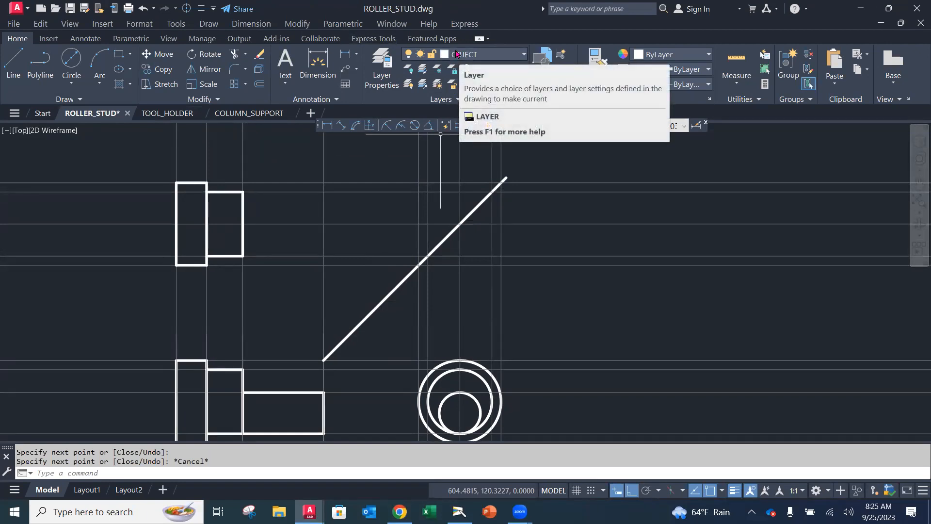
pyautogui.click(456, 54)
pyautogui.click(467, 226)
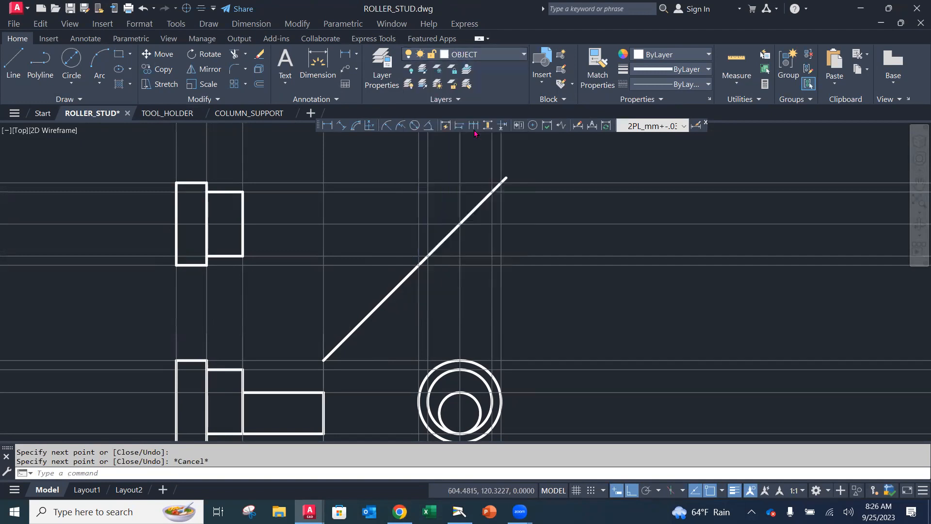
pyautogui.click(80, 99)
pyautogui.click(54, 112)
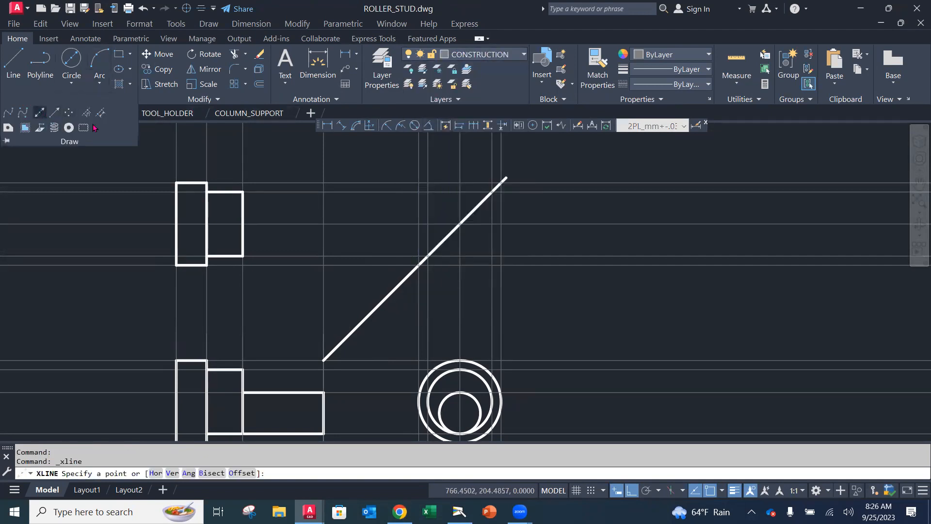
pyautogui.click(439, 413)
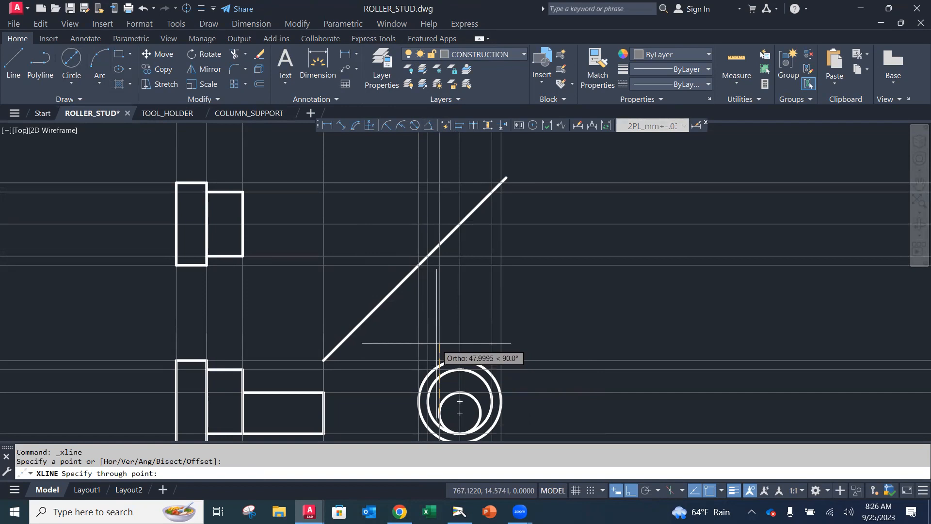
pyautogui.click(440, 362)
pyautogui.press('Return')
pyautogui.press('Return')
pyautogui.click(482, 413)
pyautogui.click(480, 329)
pyautogui.press('Return')
# Draw horizontal construction lines where the miter line meets the smallest circle's right-quadrant and left-quadrant verticals.
pyautogui.press('Return')
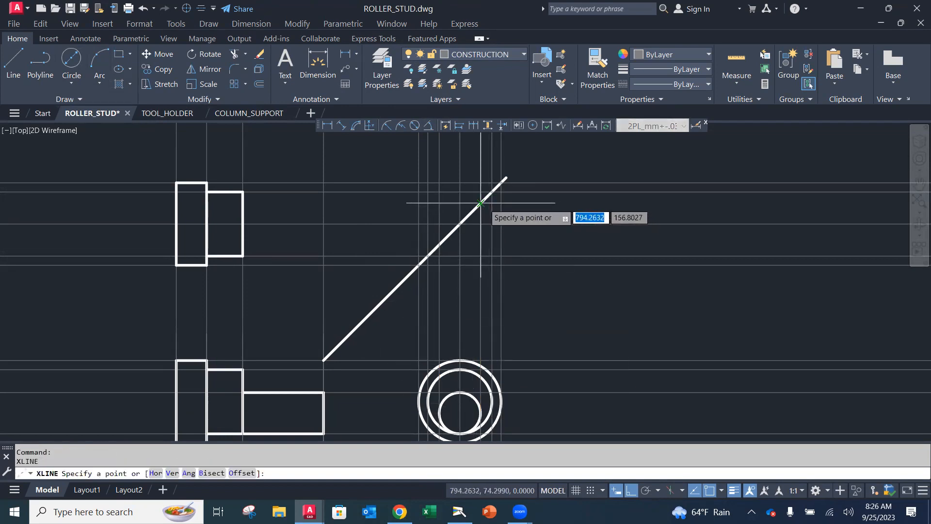
pyautogui.click(483, 204)
pyautogui.click(395, 203)
pyautogui.press('Return')
pyautogui.press('Return')
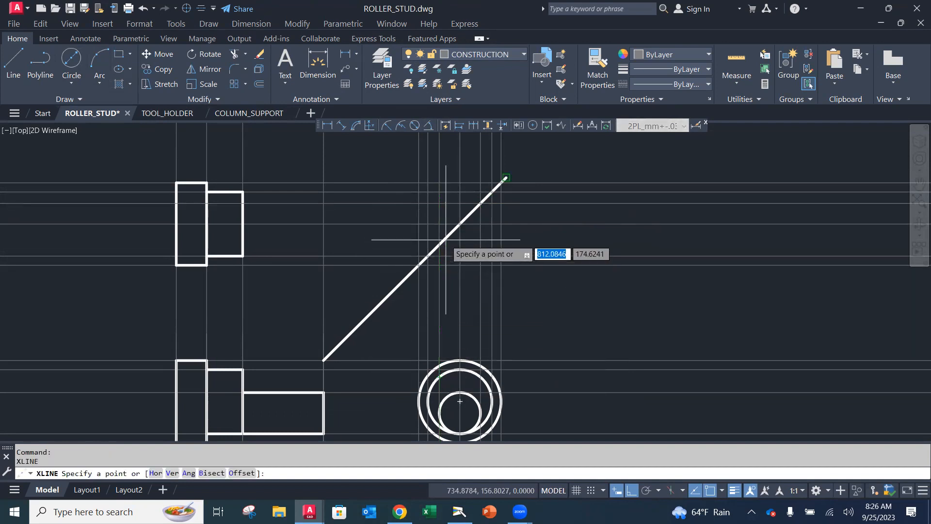
pyautogui.click(439, 243)
pyautogui.click(439, 203)
pyautogui.press('Return')
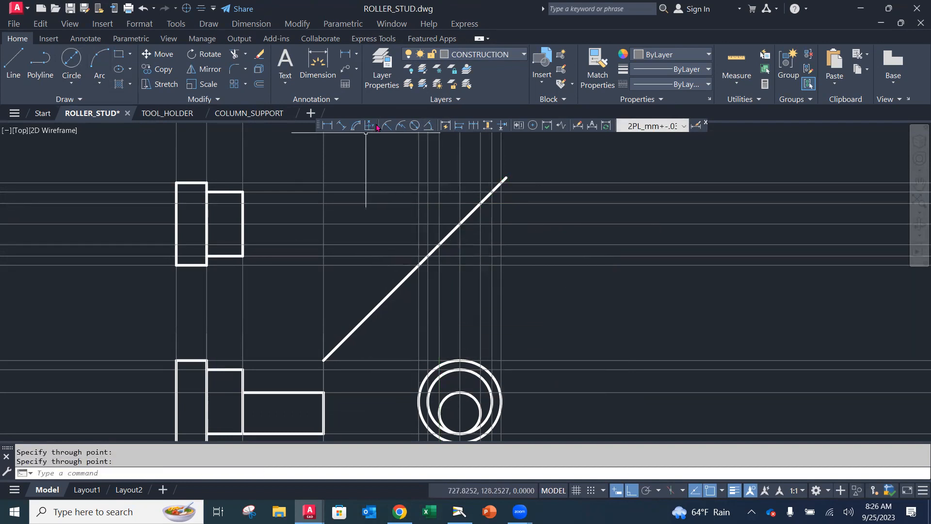
# On the OBJECT layer, draw the three-sided shank outline in the top view from the middle section's right edge to the rightmost front-view vertical.
pyautogui.click(482, 55)
pyautogui.click(465, 226)
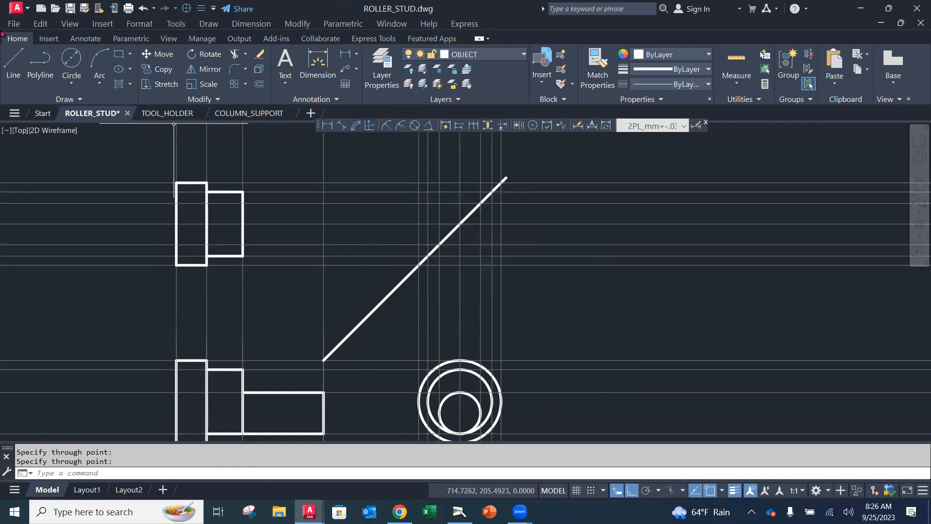
pyautogui.click(13, 61)
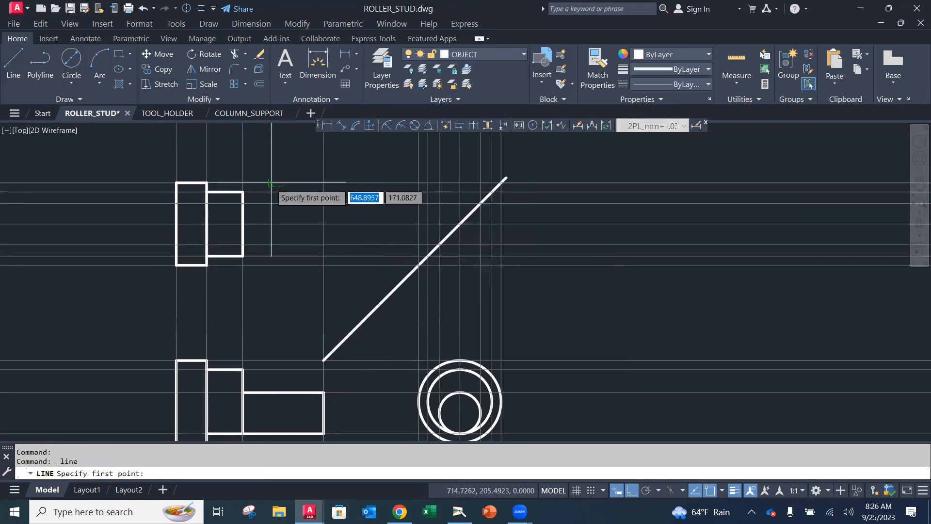
pyautogui.click(242, 203)
pyautogui.click(323, 204)
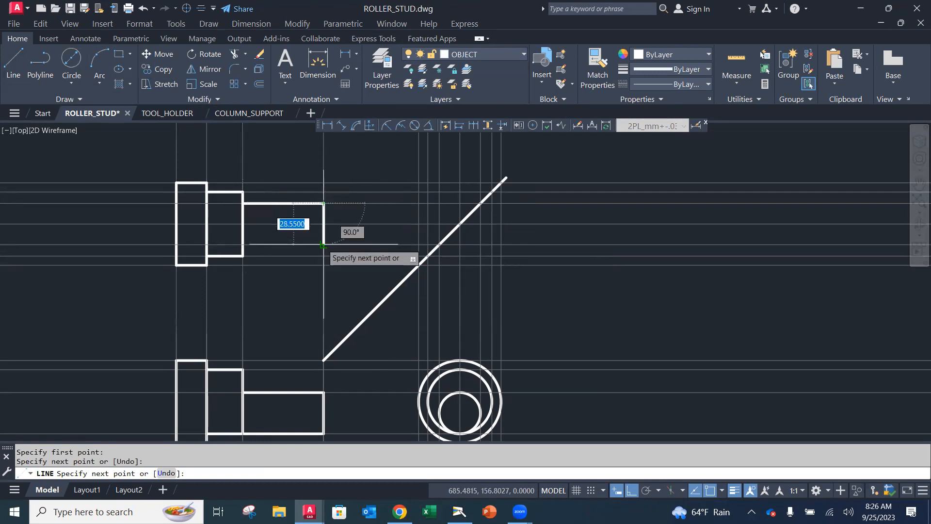
pyautogui.click(323, 241)
pyautogui.click(242, 245)
pyautogui.press('Escape')
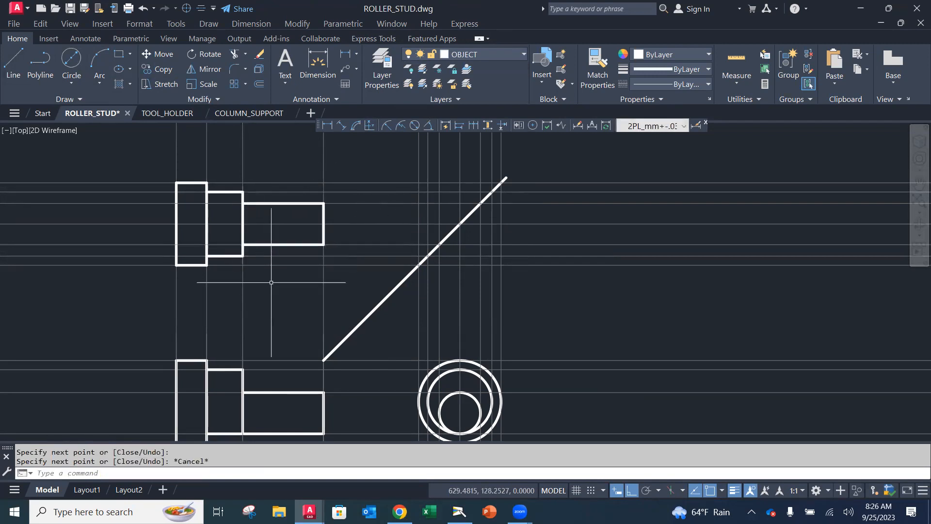
# Save the ROLLER_STUD drawing.
pyautogui.scroll(-2, 394, 217)
pyautogui.moveTo(392, 219)
pyautogui.mouseDown(button='middle')
pyautogui.moveTo(303, 218)
pyautogui.moveTo(383, 216)
pyautogui.moveTo(381, 225)
pyautogui.mouseUp(button='middle')
pyautogui.scroll(2, 329, 231)
pyautogui.click(15, 23)
pyautogui.click(68, 143)
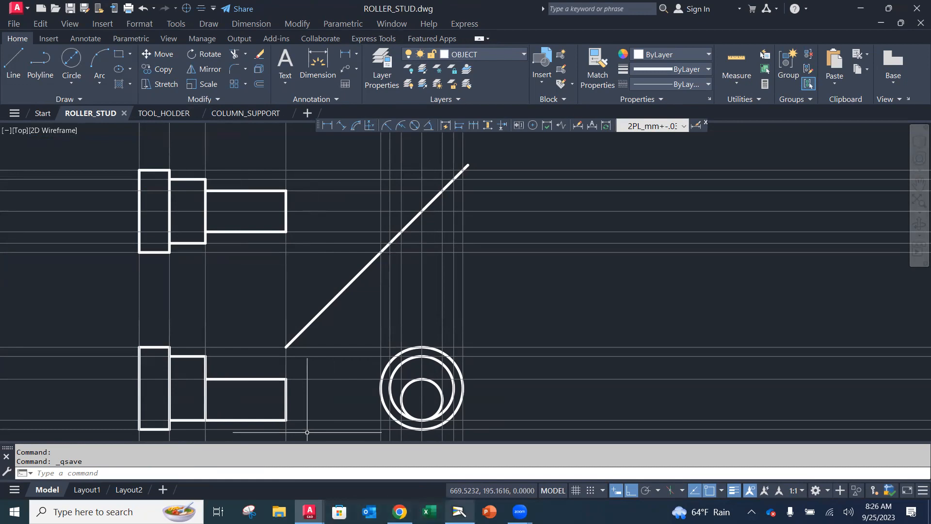
# Switch to the Camera app and examine the dimensioned pictorial of Exercise 7.21 Roller Stud.
pyautogui.click(459, 512)
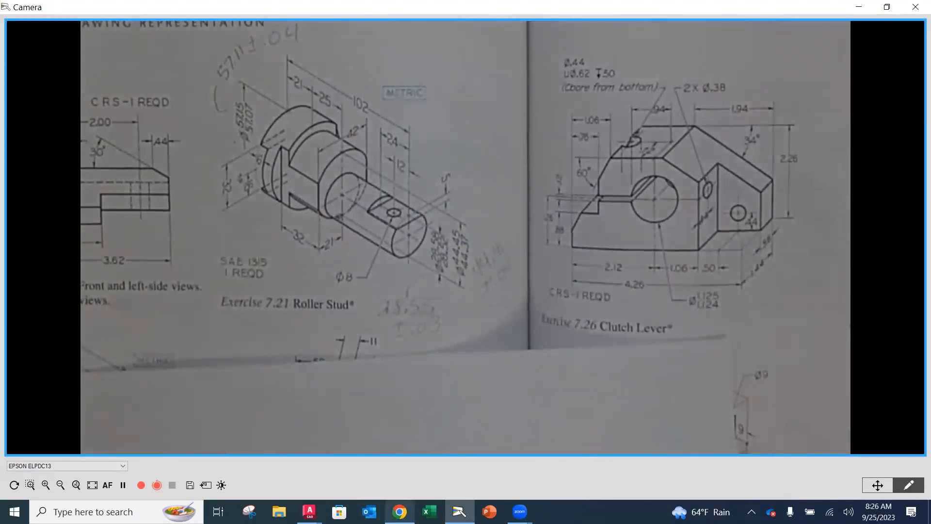
# Switch to the ROLLER_STUD drawing in AutoCAD and offset the horizontal construction line at the smallest circle's top downward by 5.
pyautogui.moveTo(310, 512)
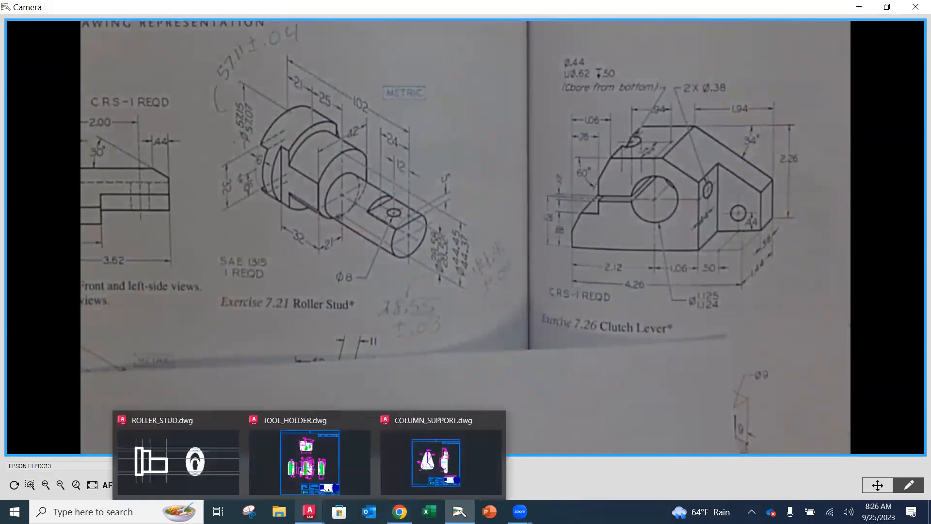
pyautogui.click(218, 471)
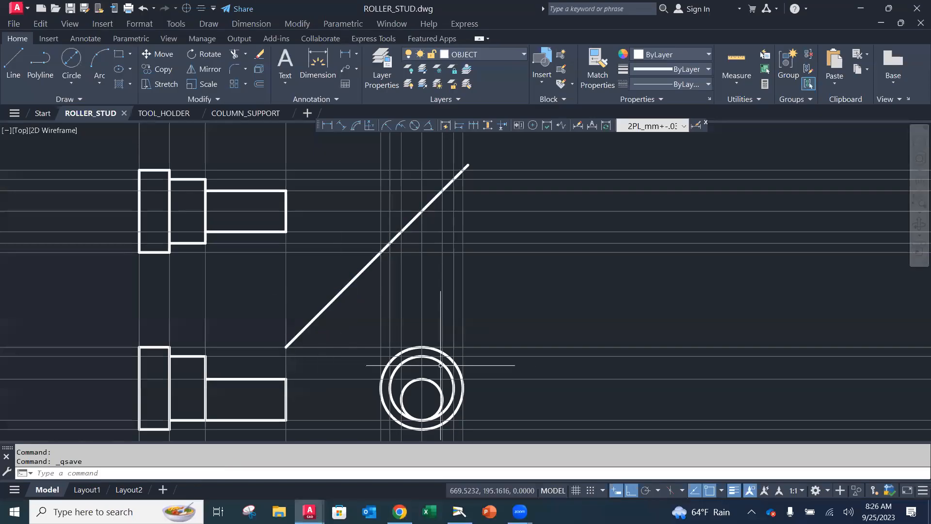
pyautogui.scroll(3, 419, 293)
pyautogui.scroll(4, 419, 292)
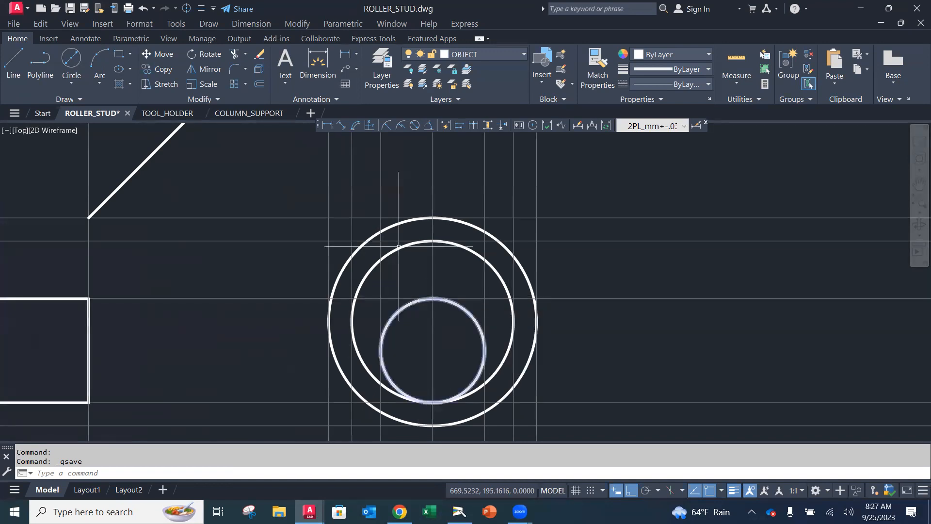
pyautogui.click(259, 85)
pyautogui.write('5')
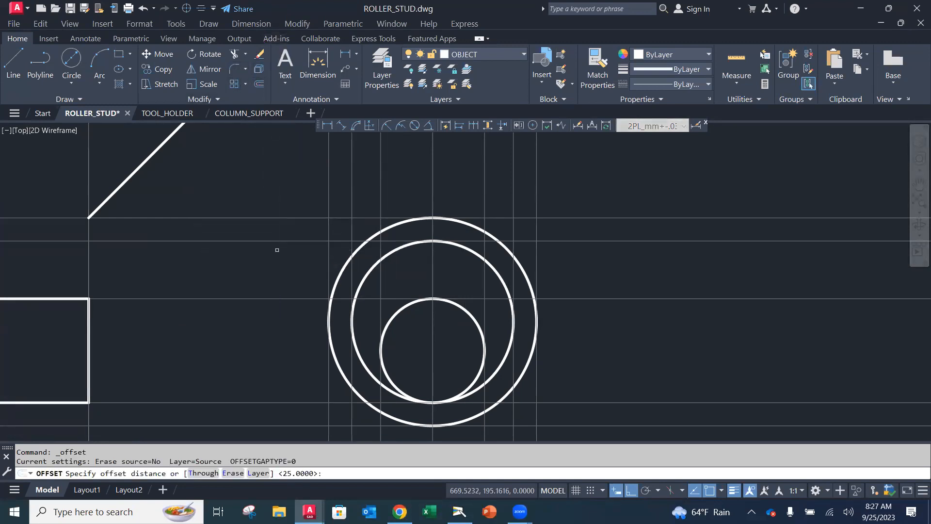
pyautogui.press('Return')
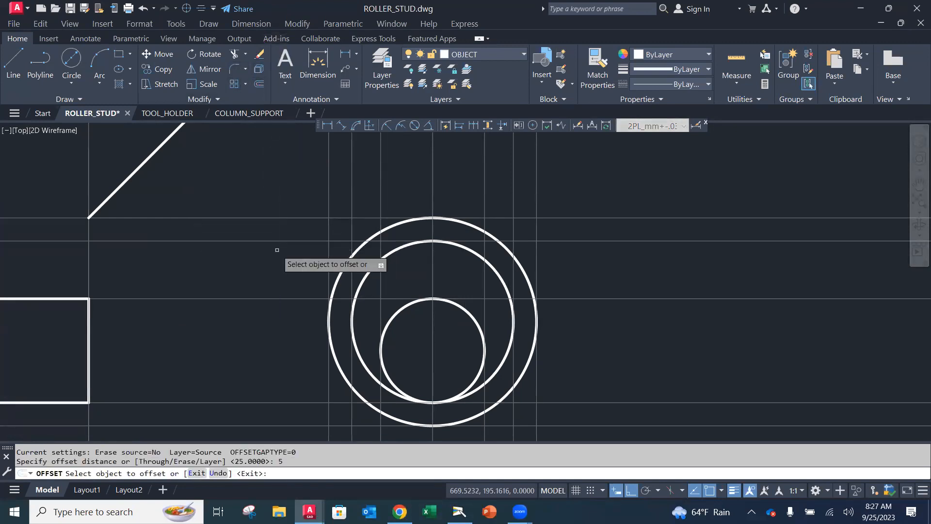
pyautogui.click(629, 299)
pyautogui.click(632, 340)
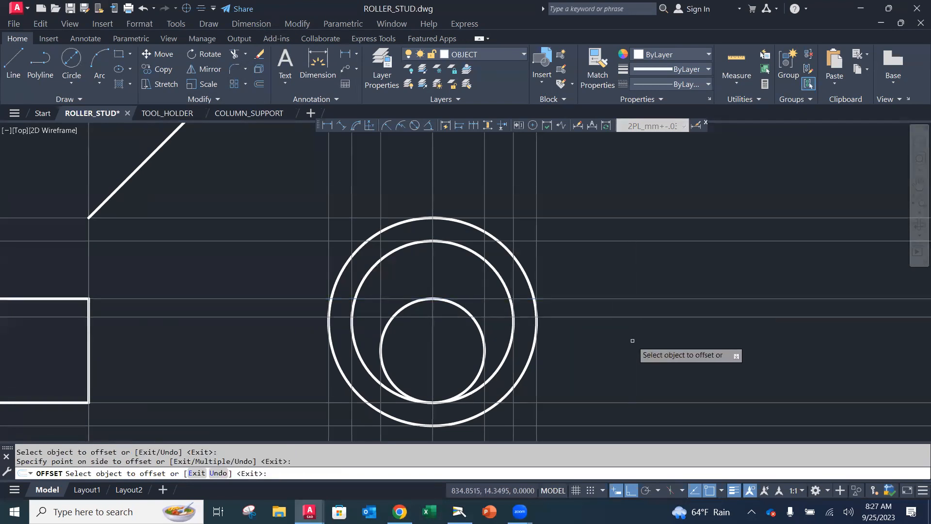
pyautogui.press('Escape')
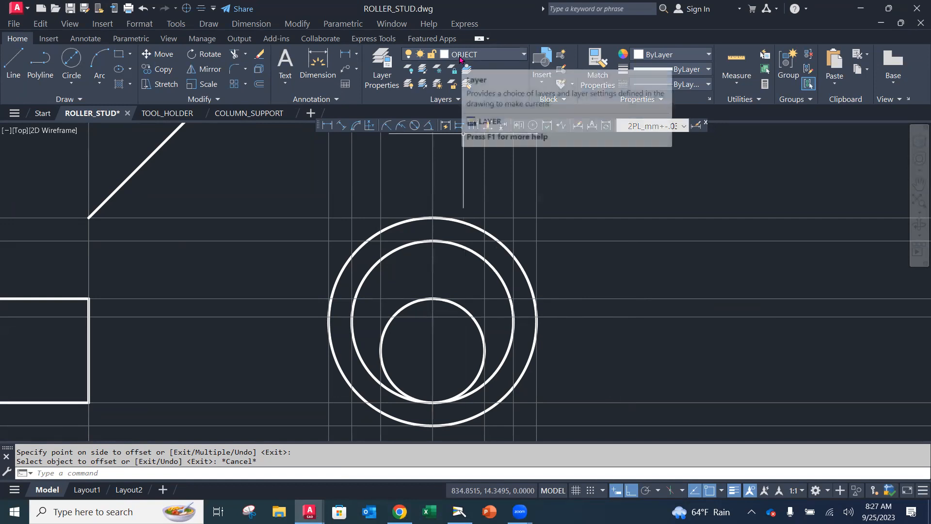
# Draw the flat's horizontal chord across the smallest circle in the end view, along the offset construction line.
pyautogui.click(13, 63)
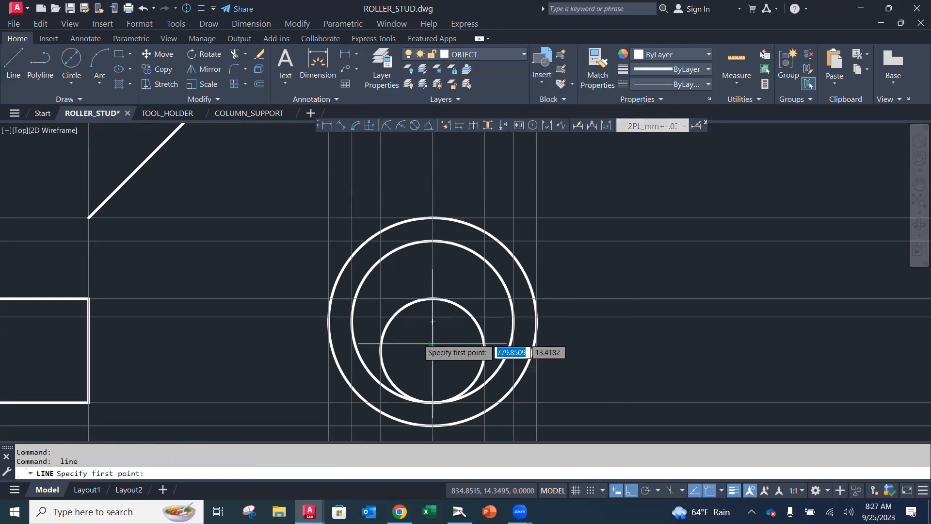
pyautogui.click(393, 317)
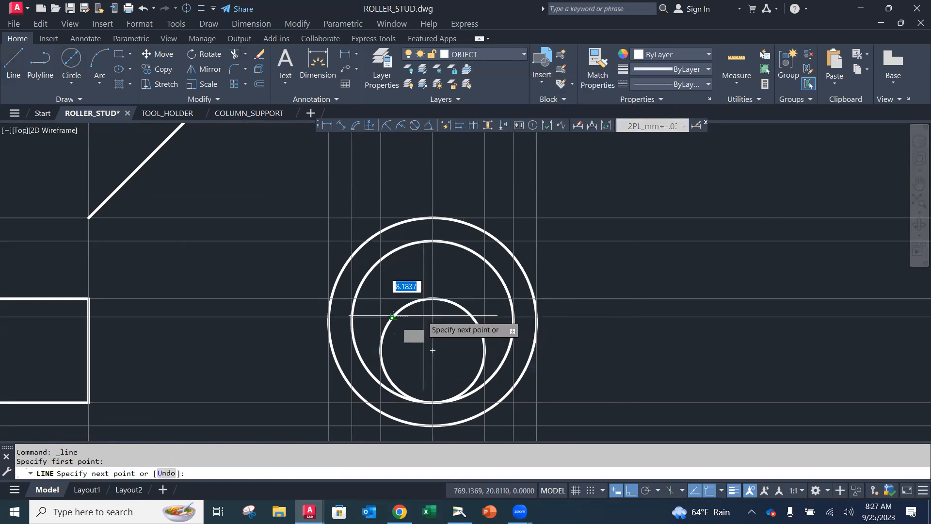
pyautogui.click(472, 316)
pyautogui.press('Escape')
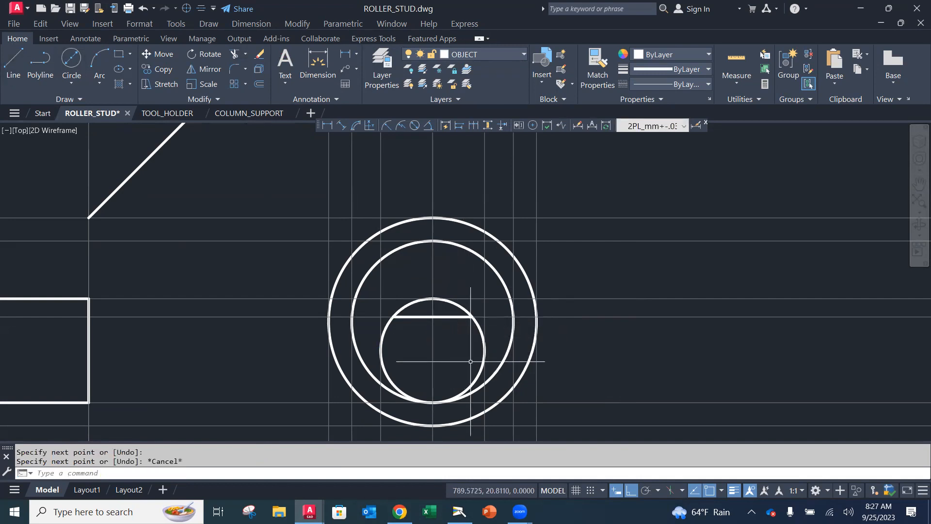
pyautogui.moveTo(268, 348); pyautogui.dragTo(410, 351, button='middle')
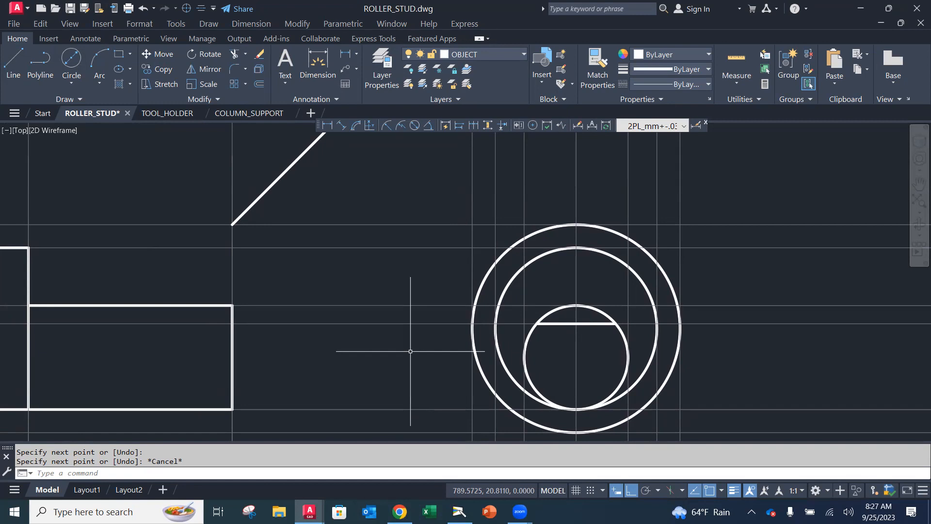
pyautogui.moveTo(333, 322); pyautogui.dragTo(405, 333, button='middle')
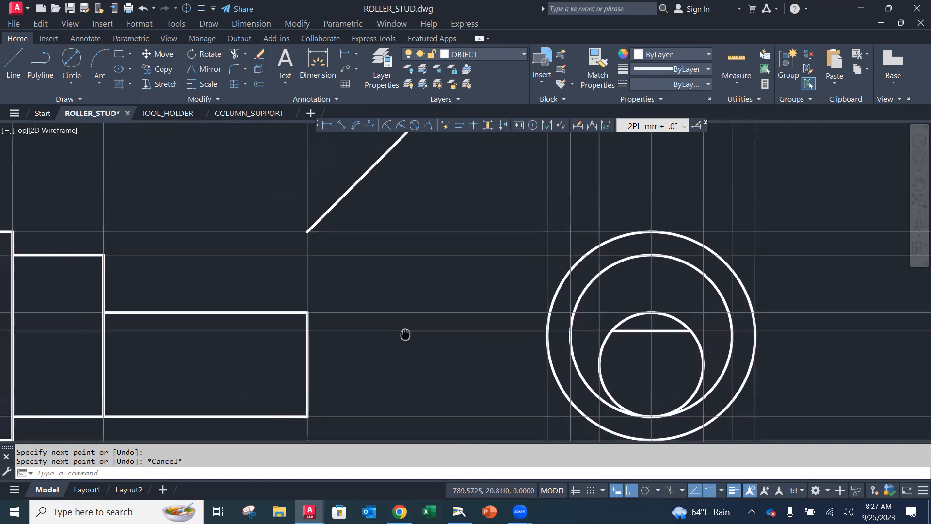
pyautogui.click(259, 84)
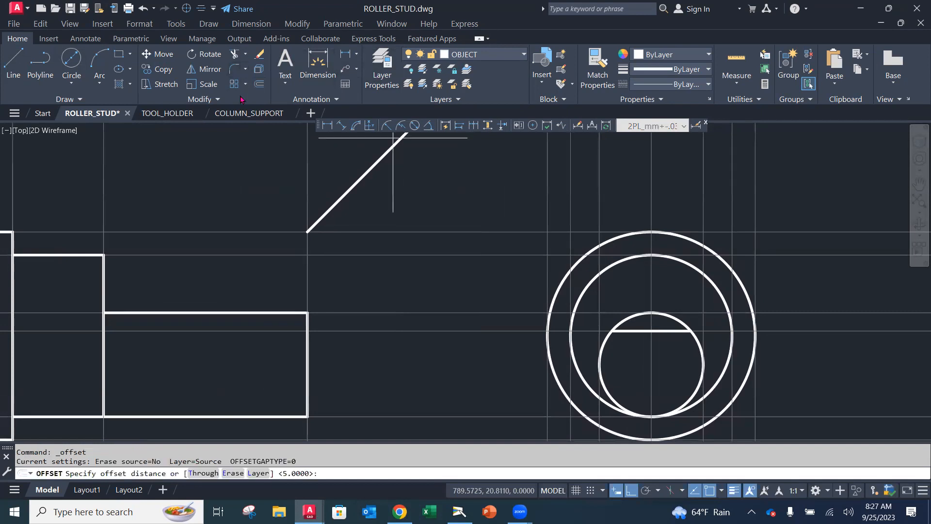
pyautogui.moveTo(226, 111)
pyautogui.write('24')
pyautogui.press('Return')
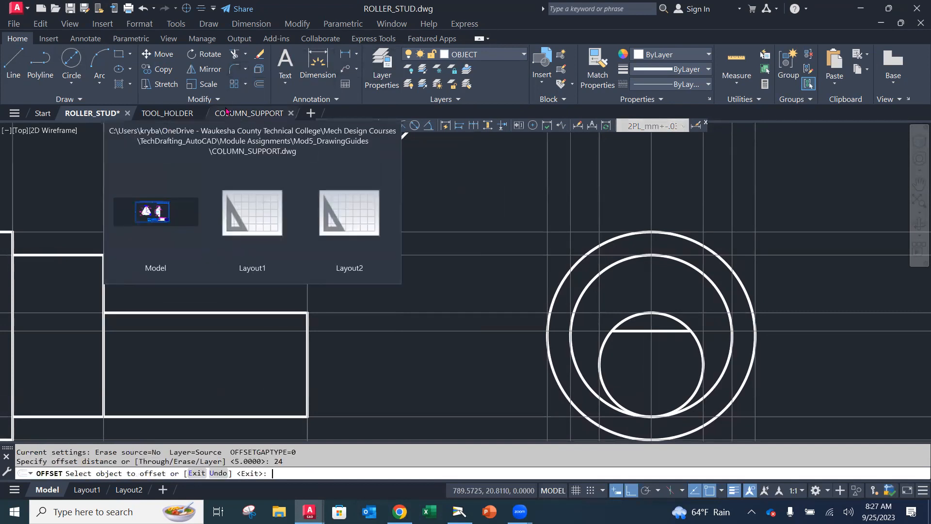
pyautogui.press('Escape')
pyautogui.press('Escape')
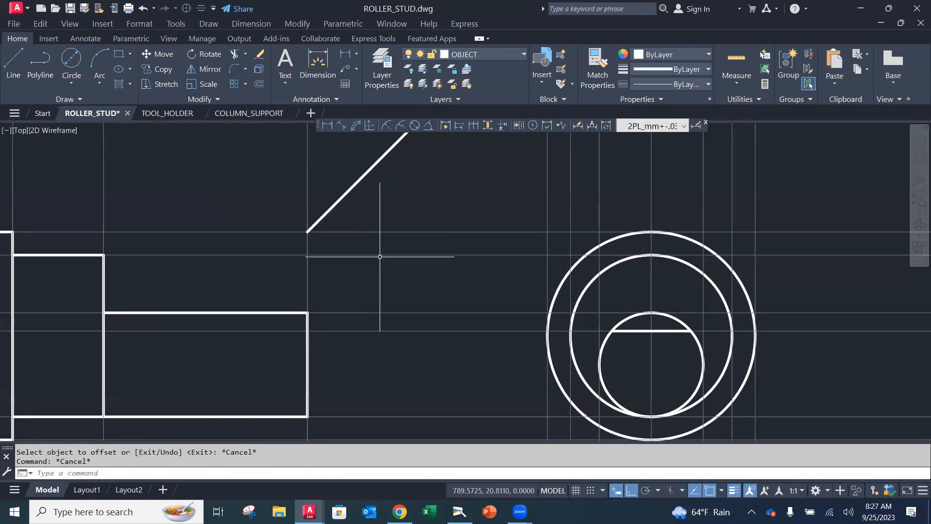
pyautogui.press('Escape')
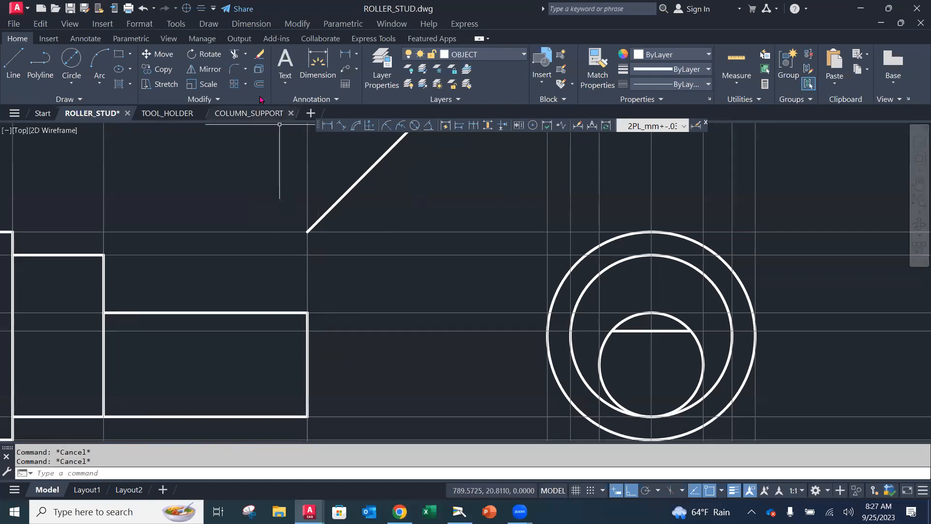
# Offset the vertical construction line at the front view's shank end by 24 toward the head.
pyautogui.click(259, 85)
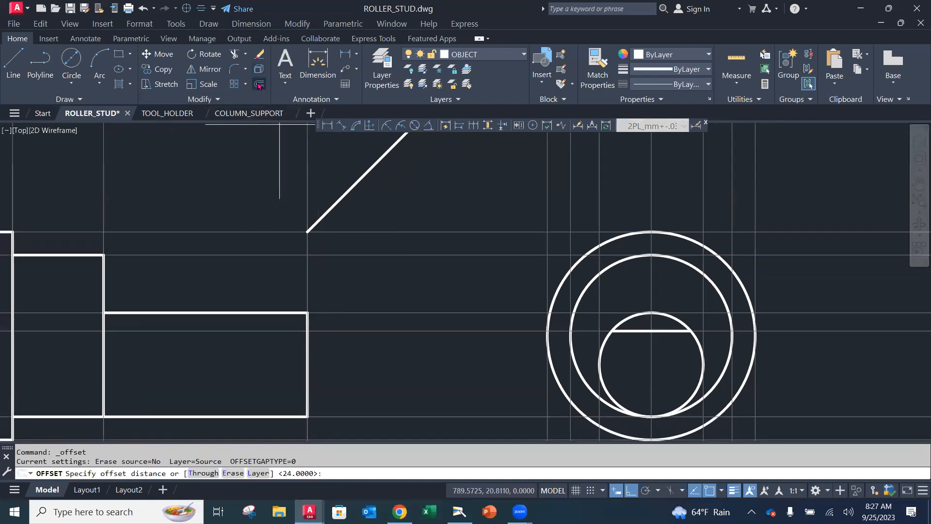
pyautogui.write('24')
pyautogui.press('Return')
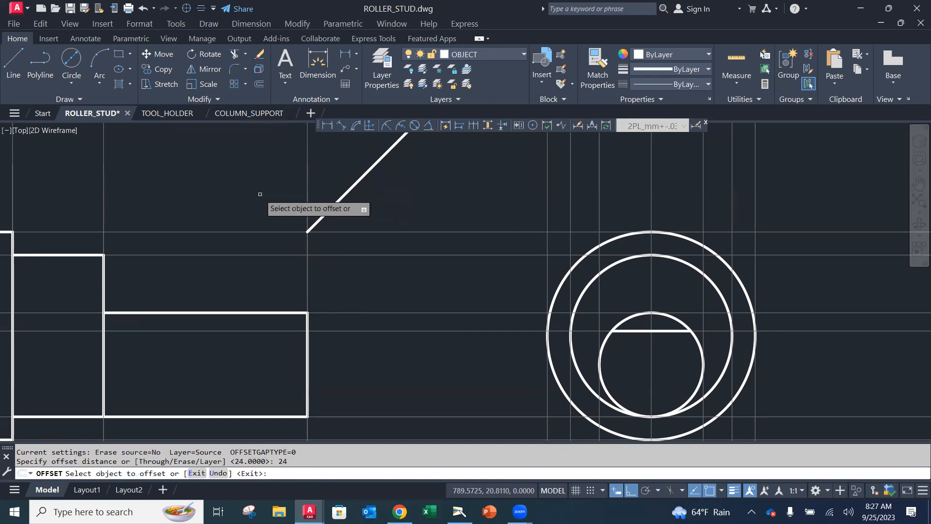
pyautogui.click(308, 280)
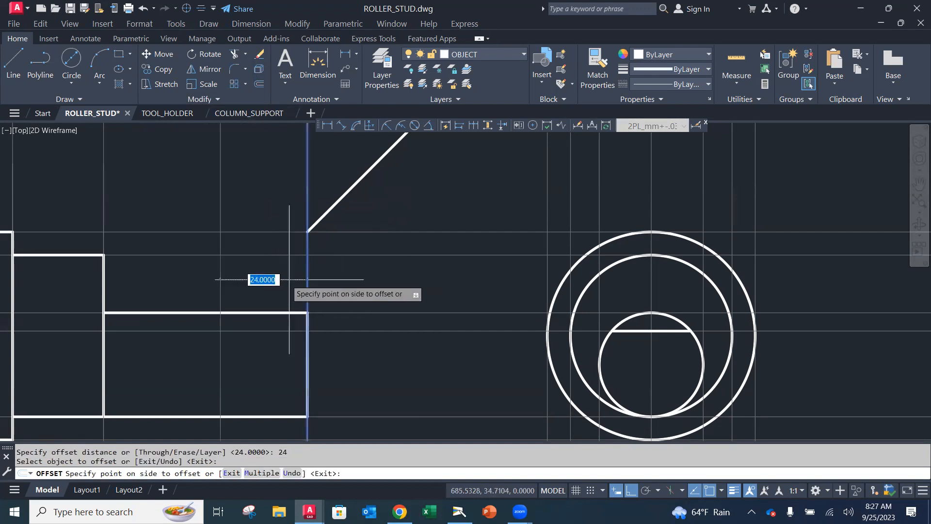
pyautogui.click(266, 280)
pyautogui.press('Escape')
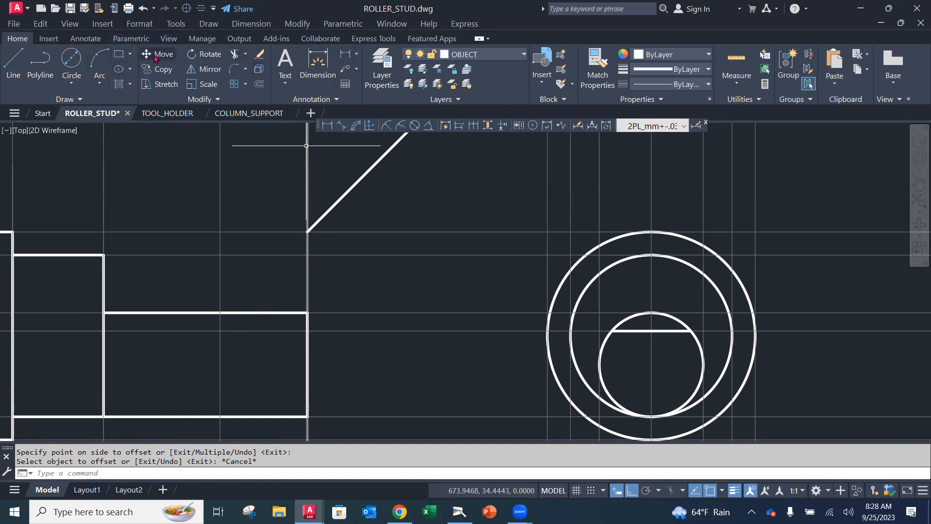
# Draw the flat's outline in the front view: 5 down from the shank's top edge at the offset line, then across to the shank's end.
pyautogui.click(235, 54)
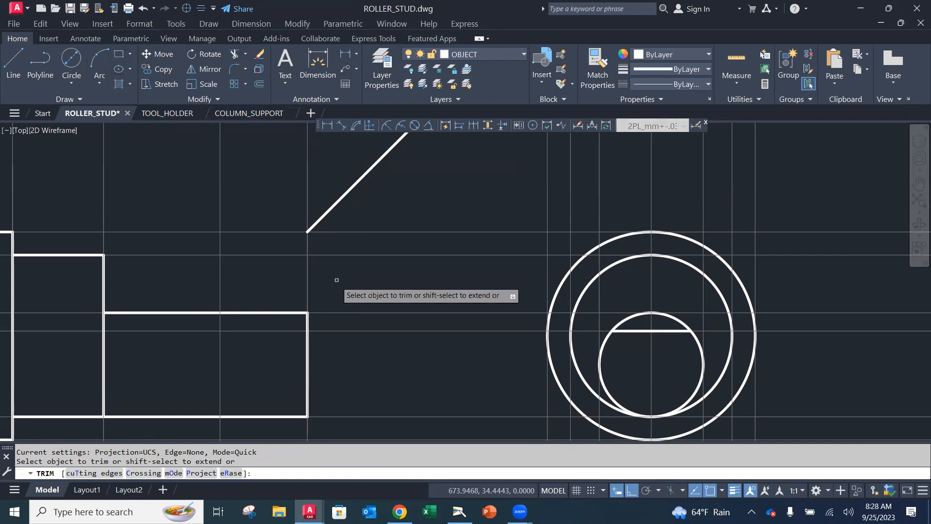
pyautogui.press('Escape')
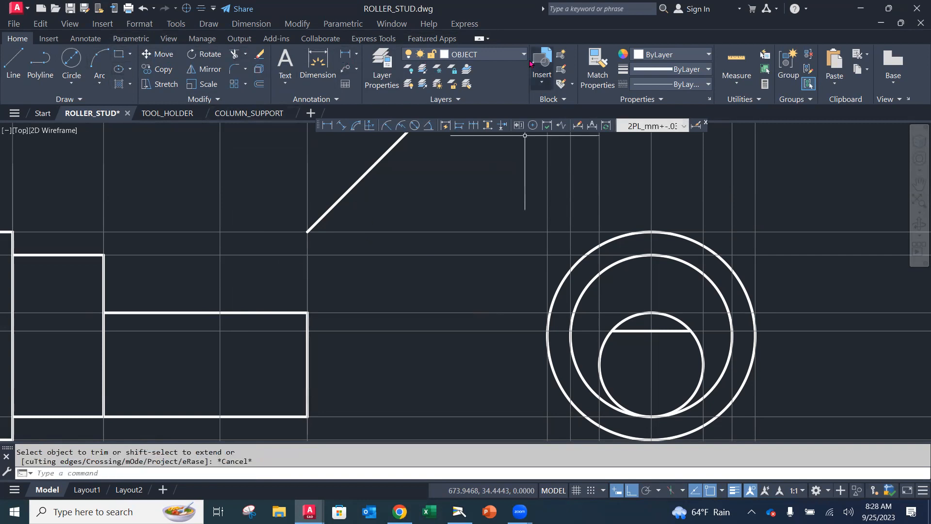
pyautogui.click(13, 60)
pyautogui.click(220, 331)
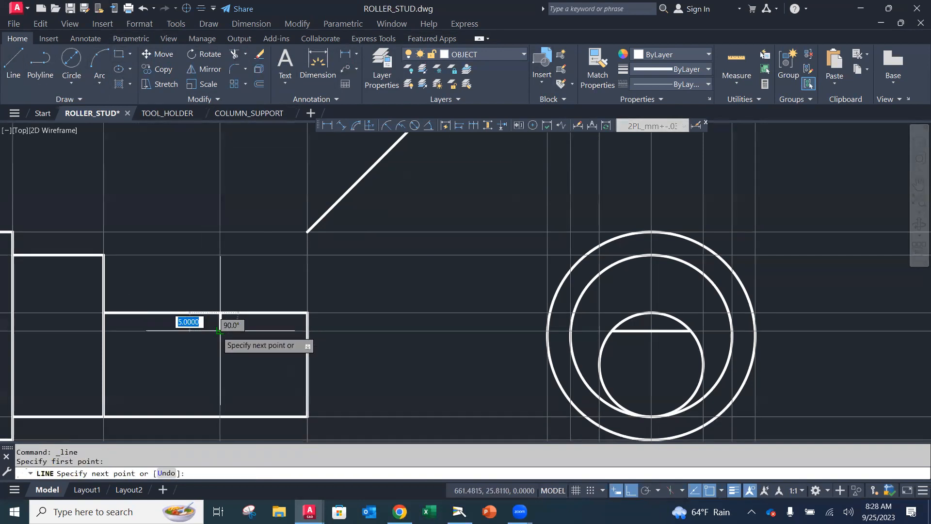
pyautogui.click(220, 330)
pyautogui.click(307, 331)
pyautogui.press('Escape')
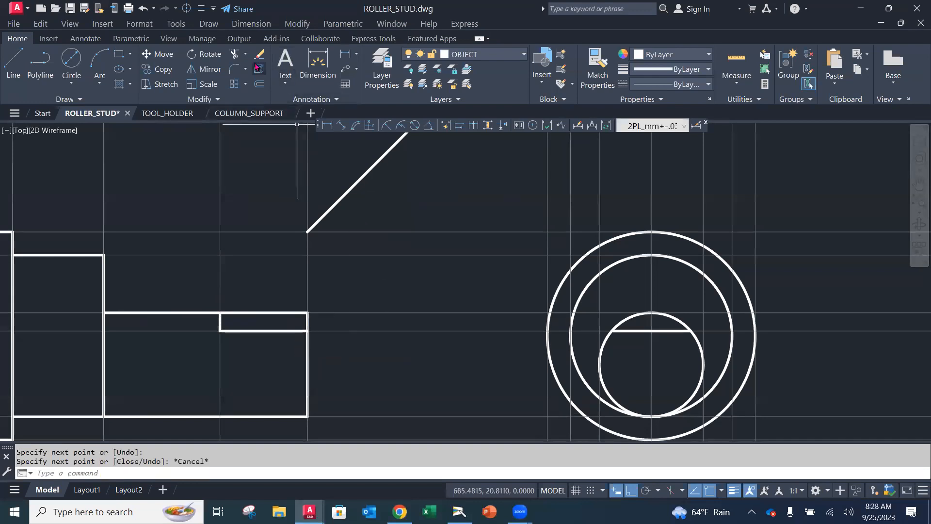
# Trim away the shank's top and end edges above the flat in the front view.
pyautogui.click(235, 55)
pyautogui.click(319, 325)
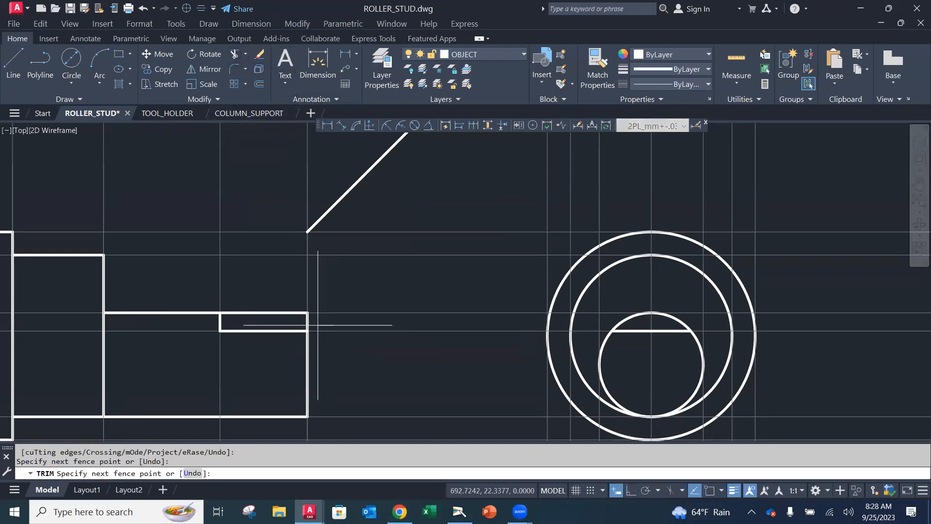
pyautogui.press('Return')
pyautogui.press('Escape')
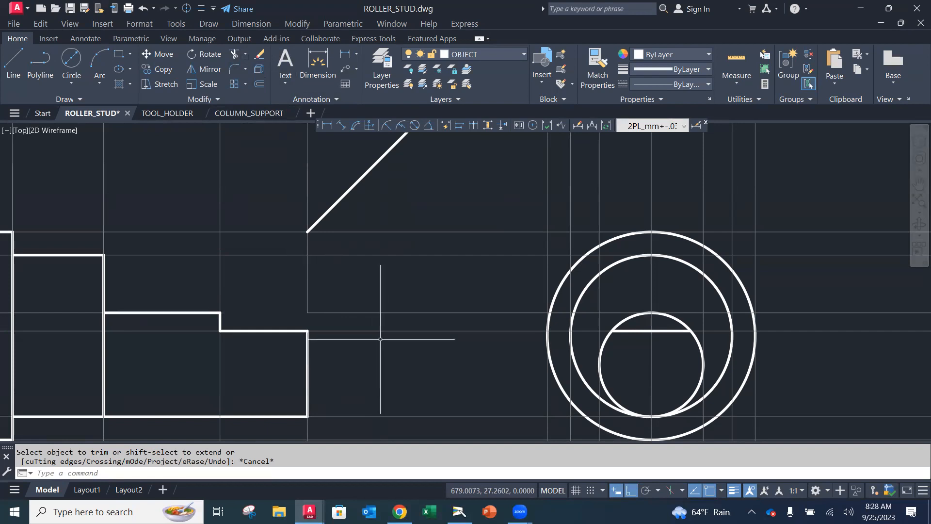
# Make CONSTRUCTION the current layer.
pyautogui.scroll(-2, 359, 291)
pyautogui.moveTo(373, 304)
pyautogui.mouseDown(button='middle')
pyautogui.moveTo(351, 428)
pyautogui.moveTo(350, 397)
pyautogui.moveTo(349, 416)
pyautogui.mouseUp(button='middle')
pyautogui.scroll(2, 378, 388)
pyautogui.scroll(-2, 380, 373)
pyautogui.moveTo(381, 374)
pyautogui.mouseDown(button='middle')
pyautogui.moveTo(382, 349)
pyautogui.moveTo(383, 399)
pyautogui.mouseUp(button='middle')
pyautogui.moveTo(361, 388); pyautogui.dragTo(294, 353, button='middle')
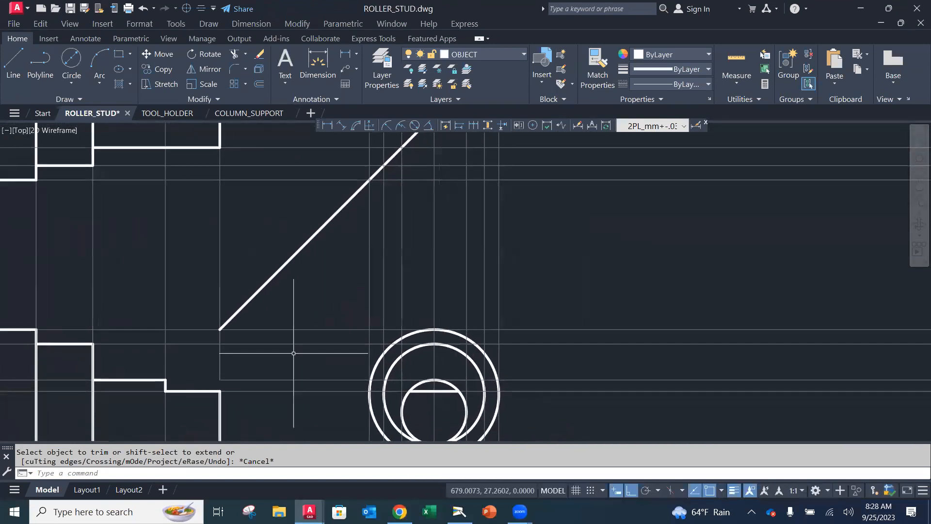
pyautogui.moveTo(429, 393); pyautogui.dragTo(423, 325, button='middle')
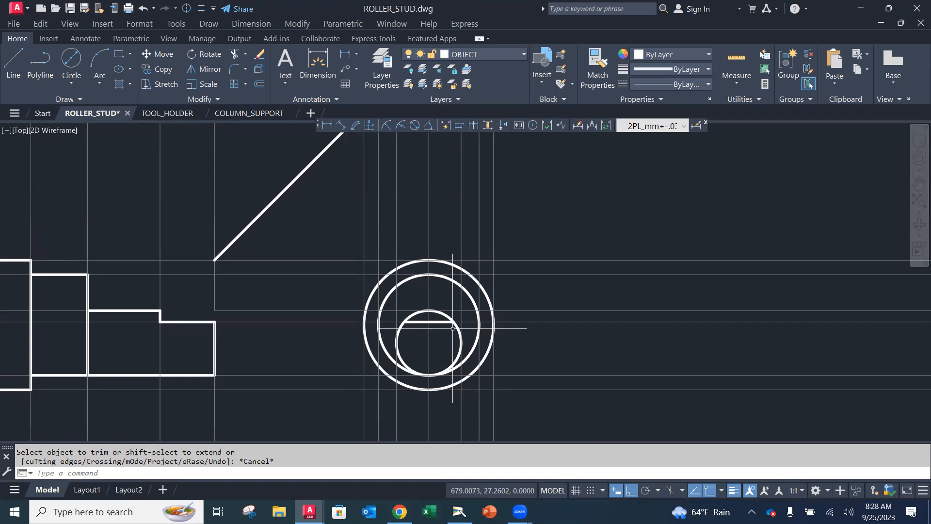
pyautogui.moveTo(450, 319); pyautogui.dragTo(432, 378, button='middle')
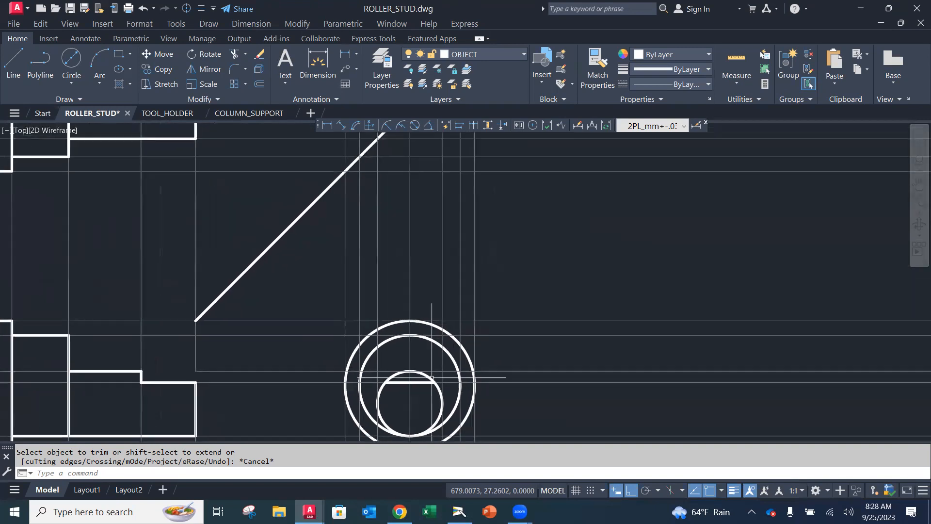
pyautogui.click(475, 54)
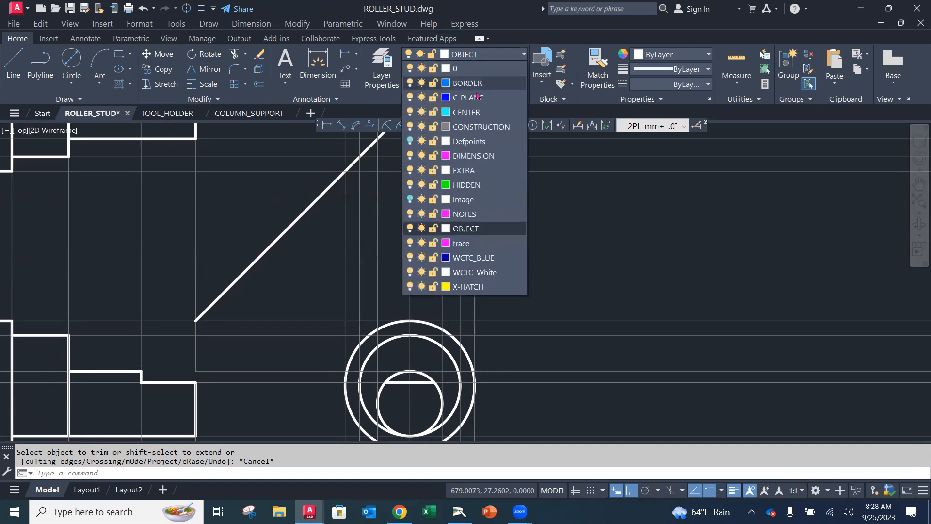
pyautogui.click(469, 127)
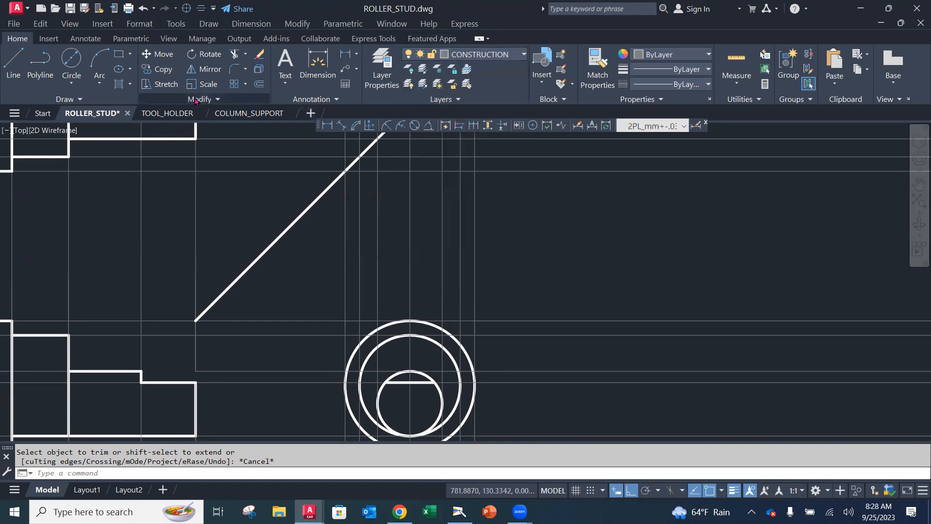
pyautogui.click(73, 99)
pyautogui.click(44, 114)
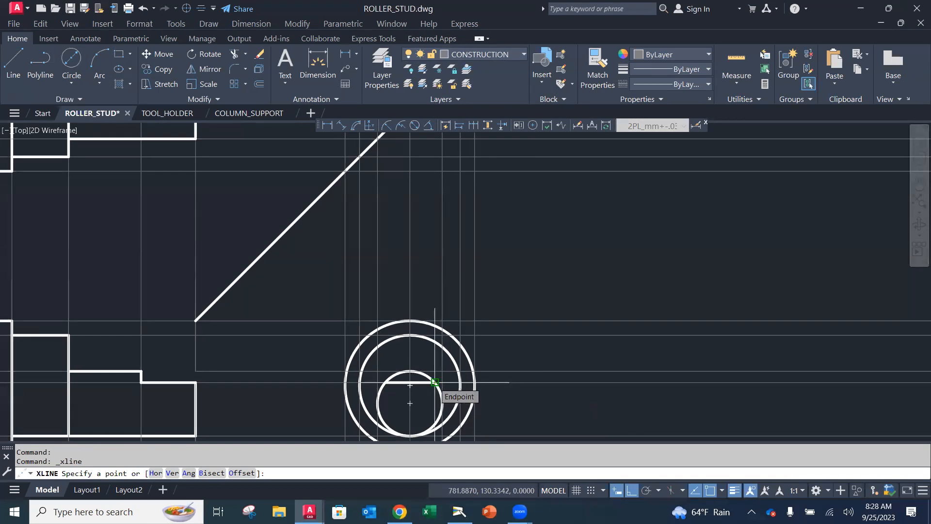
pyautogui.click(435, 382)
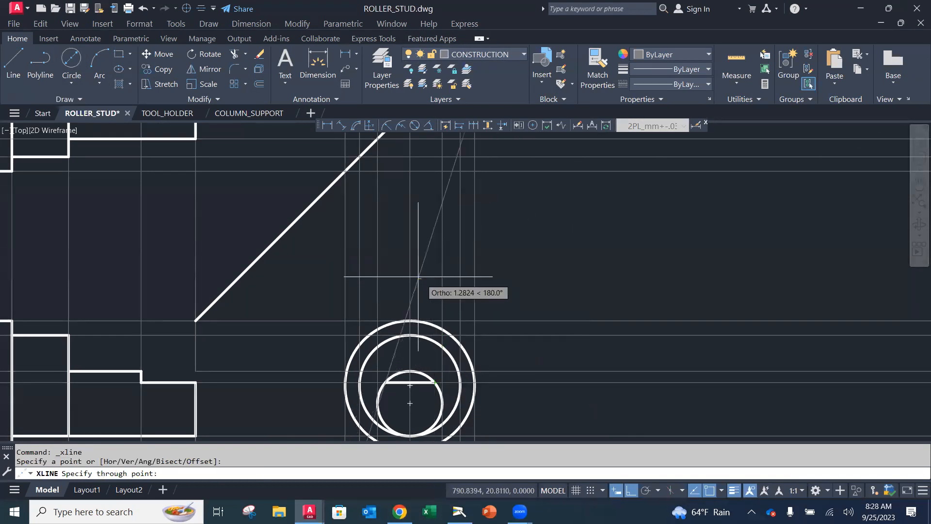
pyautogui.click(636, 494)
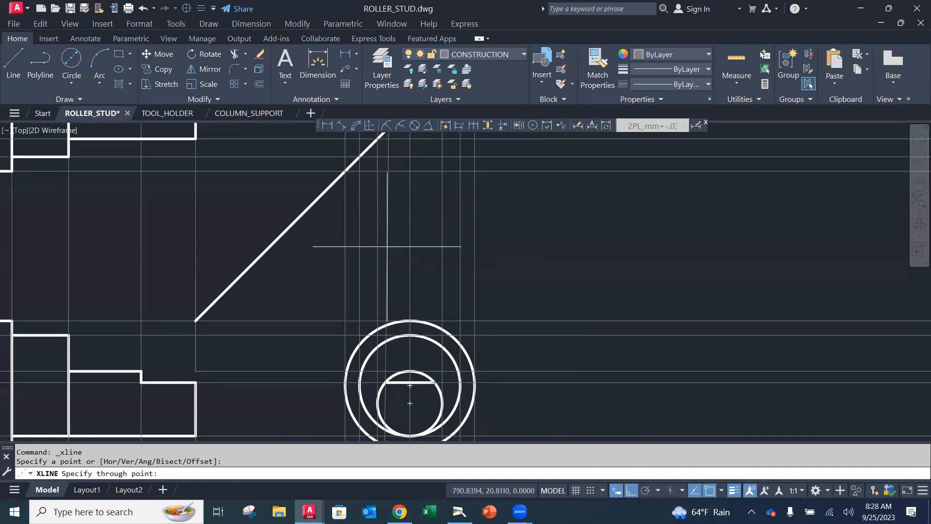
pyautogui.press('Escape')
# Draw a vertical construction line through the left end of the flat's edge in the side view.
pyautogui.click(64, 99)
pyautogui.click(40, 113)
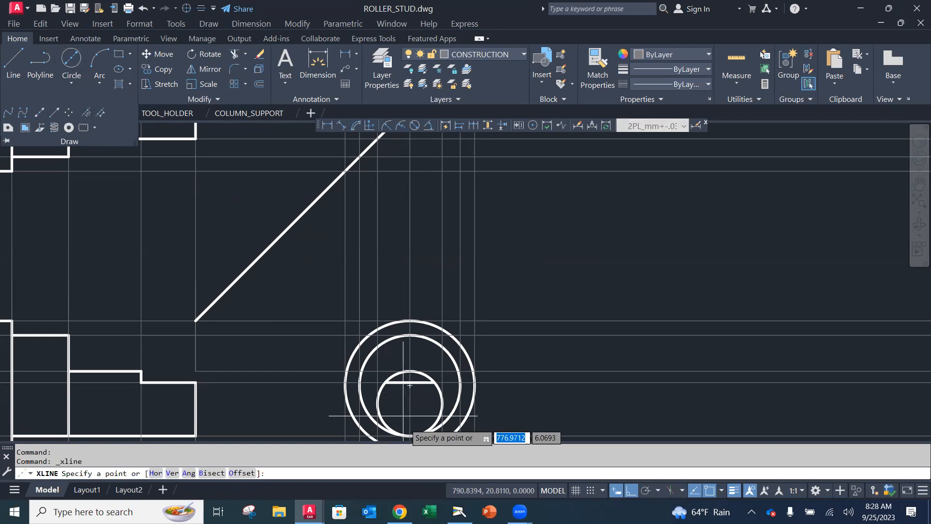
pyautogui.click(386, 383)
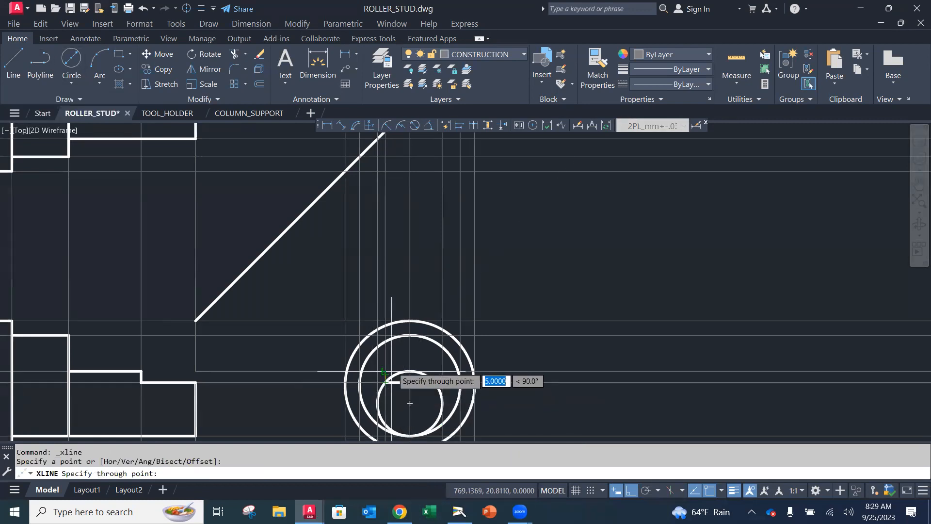
pyautogui.click(392, 287)
pyautogui.press('Return')
pyautogui.press('Return')
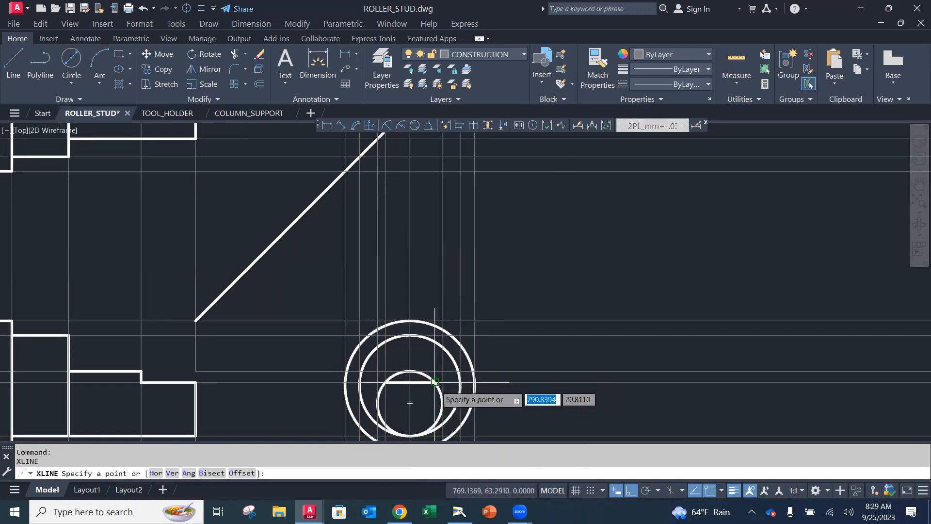
pyautogui.click(435, 383)
pyautogui.press('Escape')
pyautogui.press('Escape')
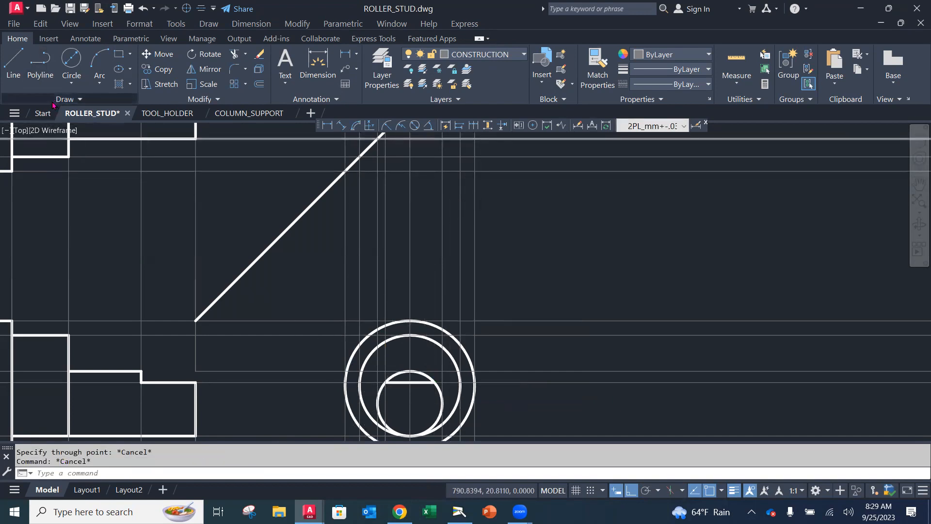
# Draw a vertical construction line through the intersection at the right end of the flat's edge in the side view.
pyautogui.click(55, 102)
pyautogui.click(40, 111)
pyautogui.keyDown('shift'); pyautogui.rightClick(382, 262); pyautogui.keyUp('shift')
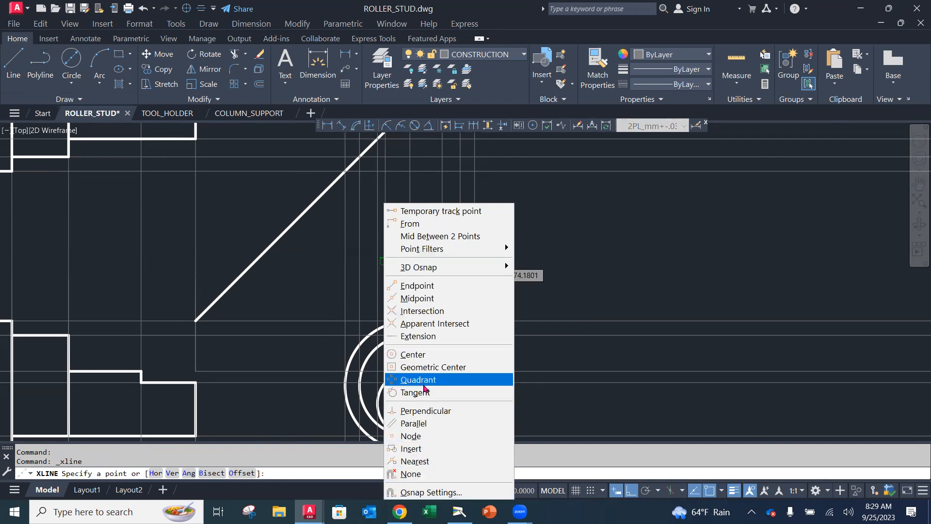
pyautogui.click(429, 311)
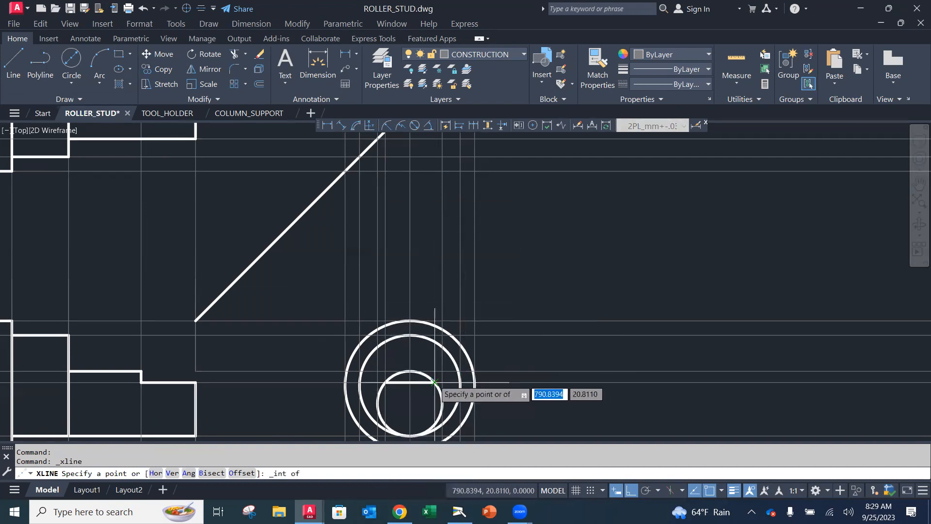
pyautogui.click(433, 382)
pyautogui.click(428, 279)
pyautogui.press('Escape')
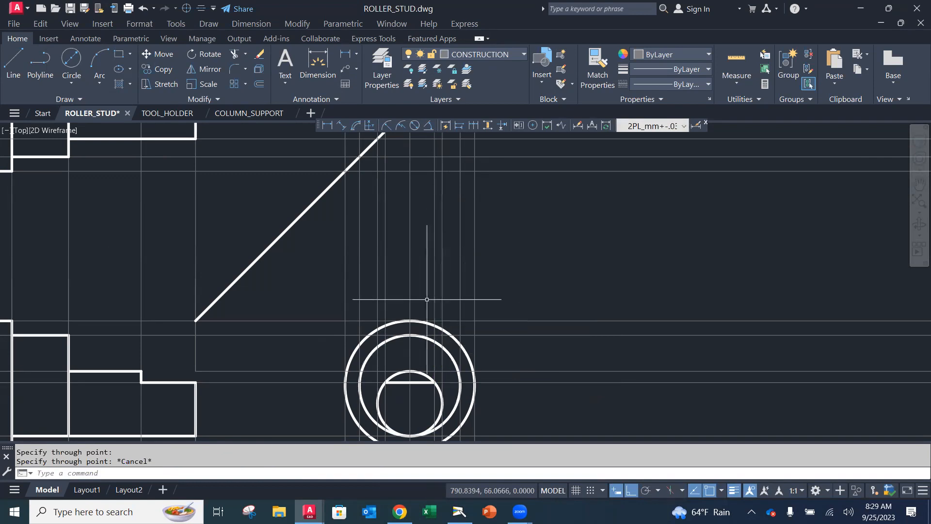
# Draw a horizontal construction line through the point where the flat's right projection line crosses the miter line.
pyautogui.scroll(-4, 427, 299)
pyautogui.scroll(4, 413, 310)
pyautogui.moveTo(400, 317); pyautogui.dragTo(406, 326, button='middle')
pyautogui.click(433, 311)
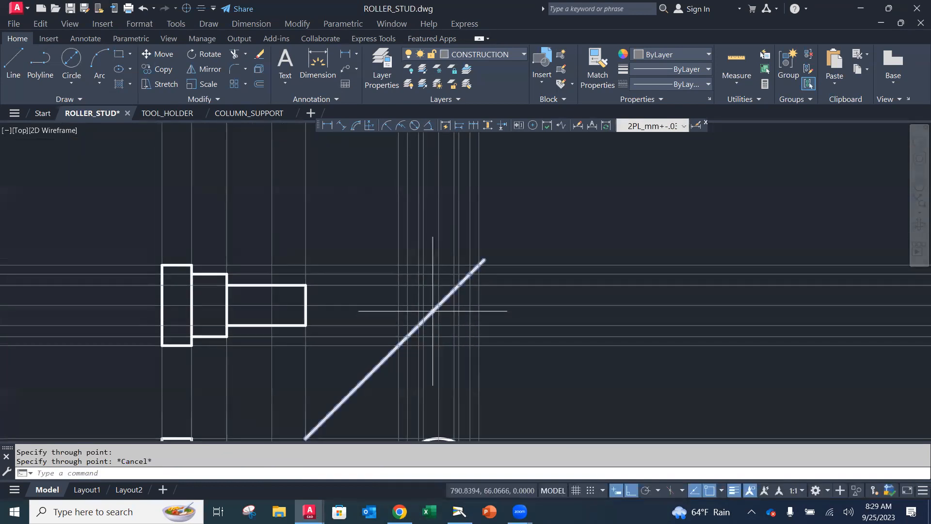
pyautogui.scroll(2, 432, 311)
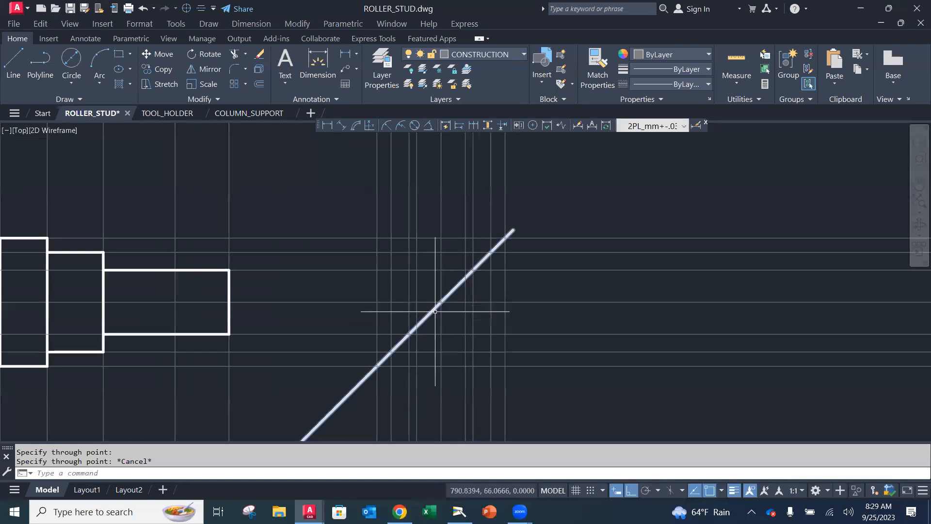
pyautogui.click(56, 99)
pyautogui.click(41, 115)
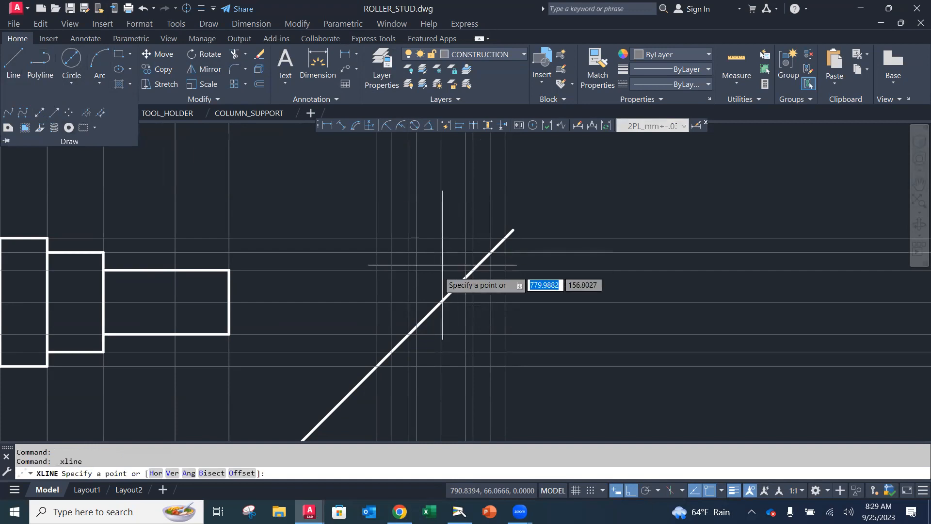
pyautogui.click(465, 278)
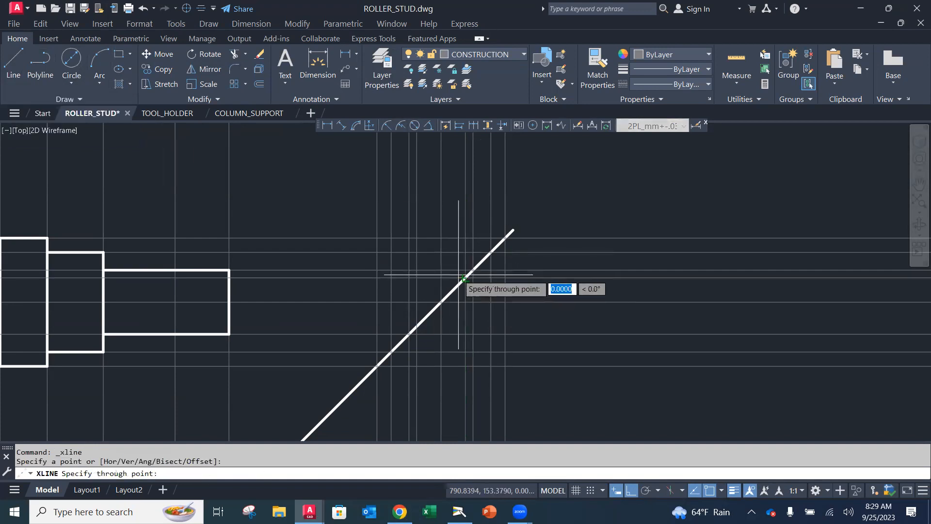
pyautogui.click(332, 279)
pyautogui.press('Return')
# Draw a horizontal construction line through the point where the flat's left projection line crosses the miter line.
pyautogui.press('Return')
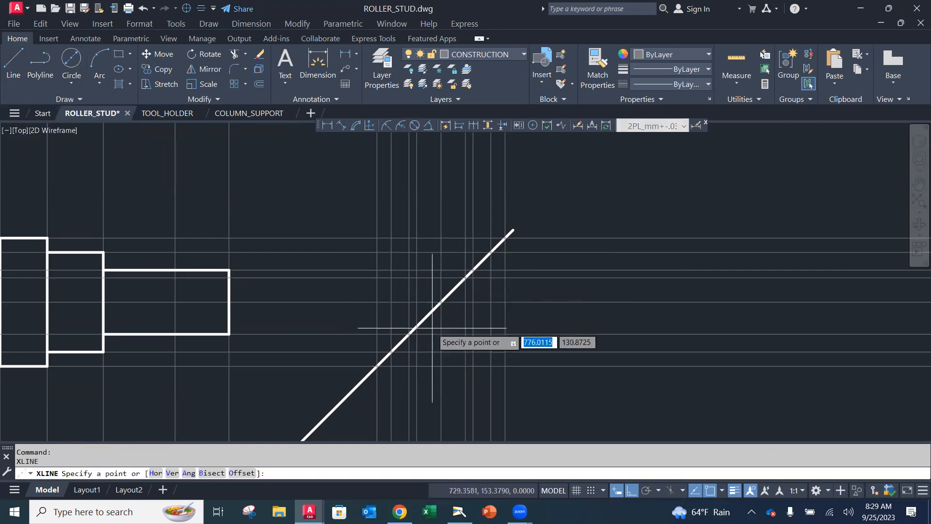
pyautogui.click(416, 326)
pyautogui.click(321, 326)
pyautogui.press('Return')
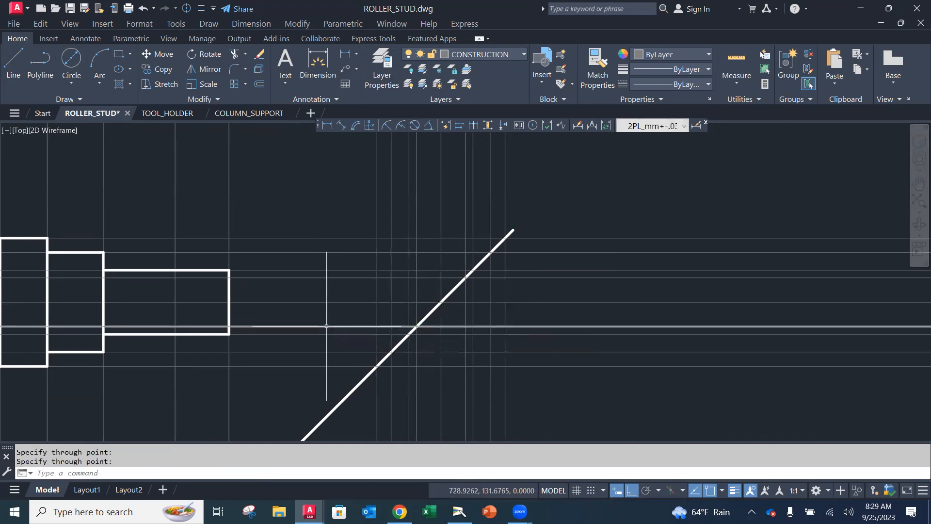
# On the OBJECT layer, draw the flat's three-sided outline in the top view along the projected construction lines, ending at the shank's end.
pyautogui.click(476, 56)
pyautogui.click(458, 232)
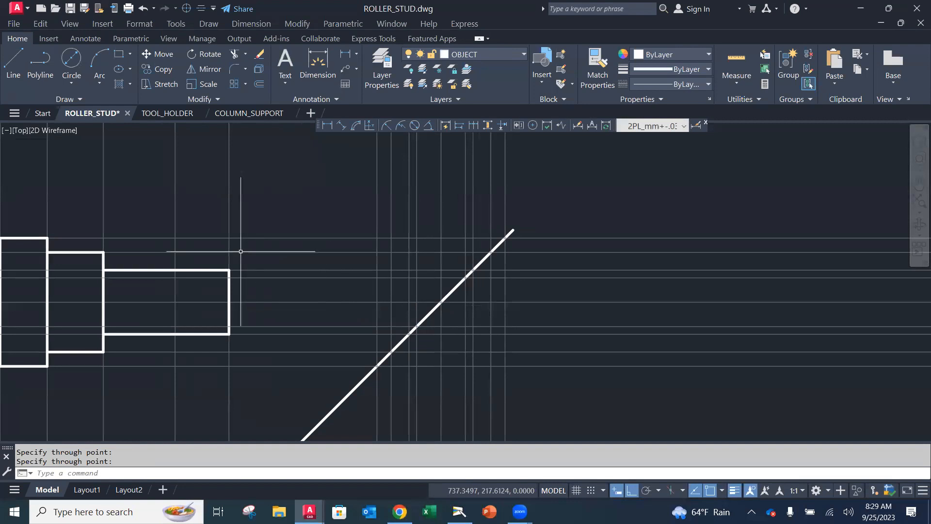
pyautogui.click(13, 61)
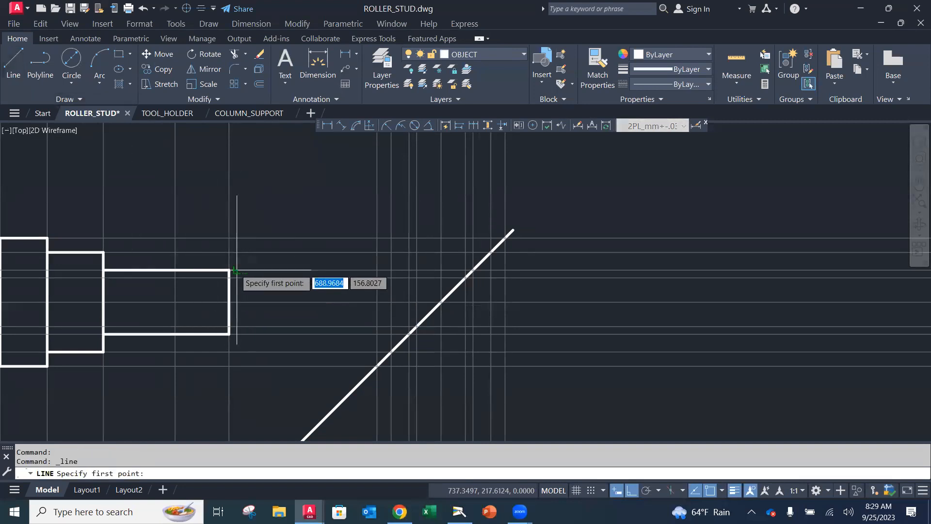
pyautogui.click(175, 278)
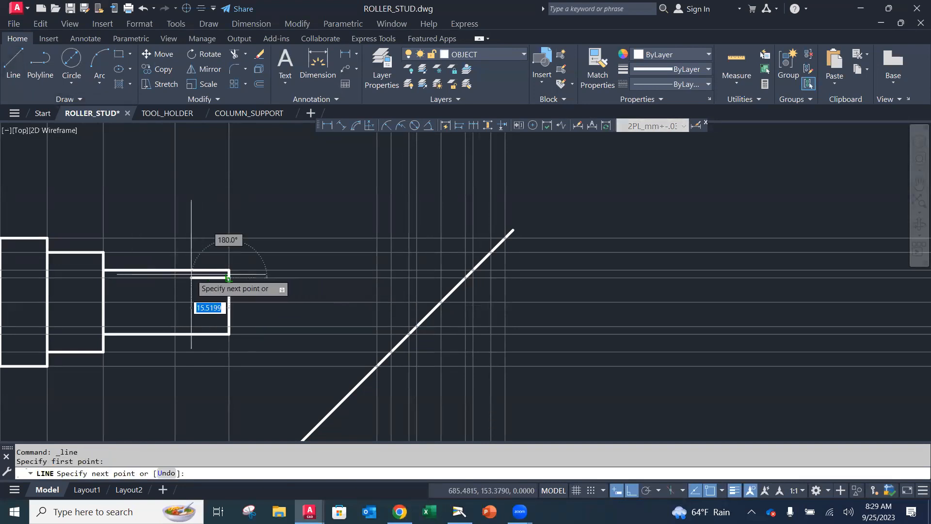
pyautogui.click(175, 326)
pyautogui.click(229, 326)
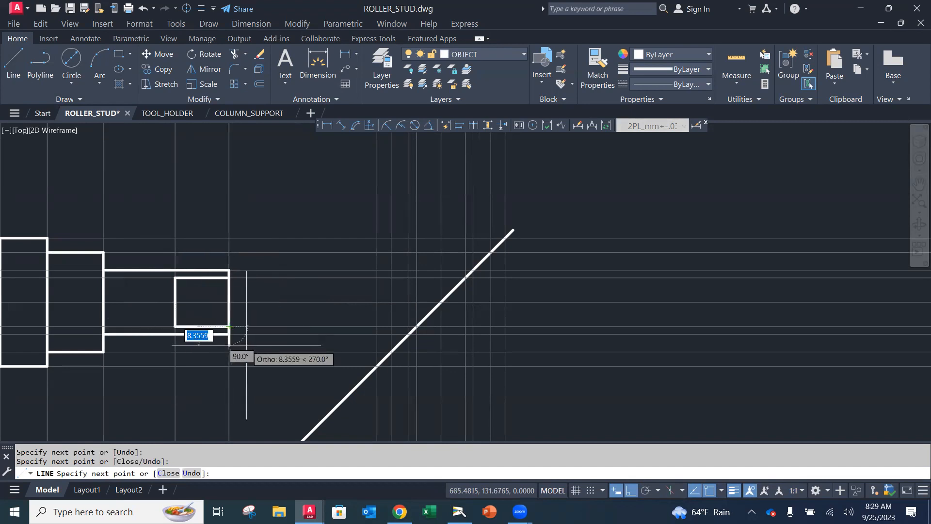
pyautogui.press('Escape')
# Save the drawing.
pyautogui.scroll(-2, 320, 302)
pyautogui.moveTo(316, 299); pyautogui.dragTo(318, 187, button='middle')
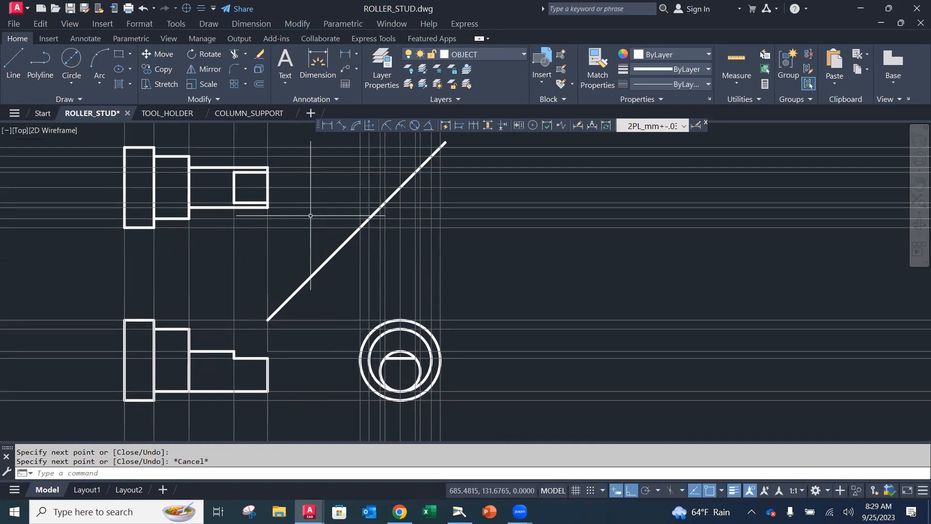
pyautogui.scroll(4, 268, 191)
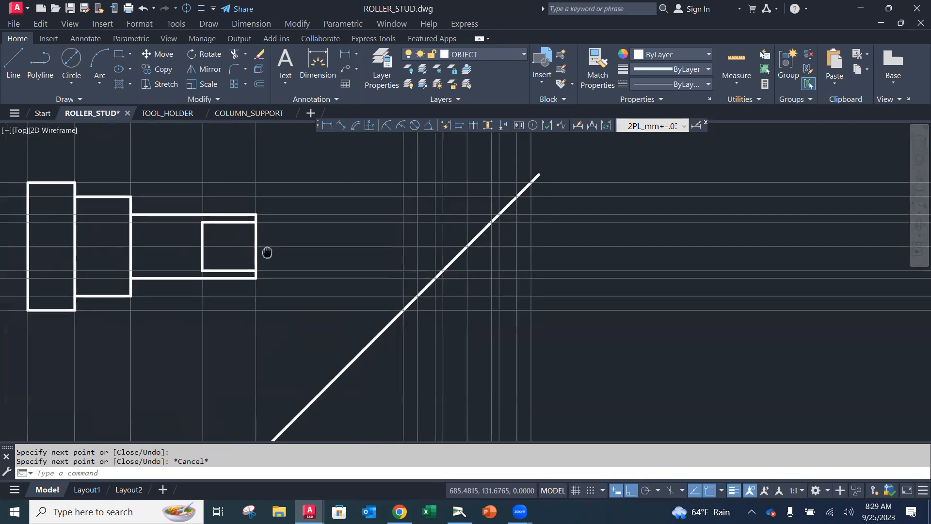
pyautogui.click(14, 23)
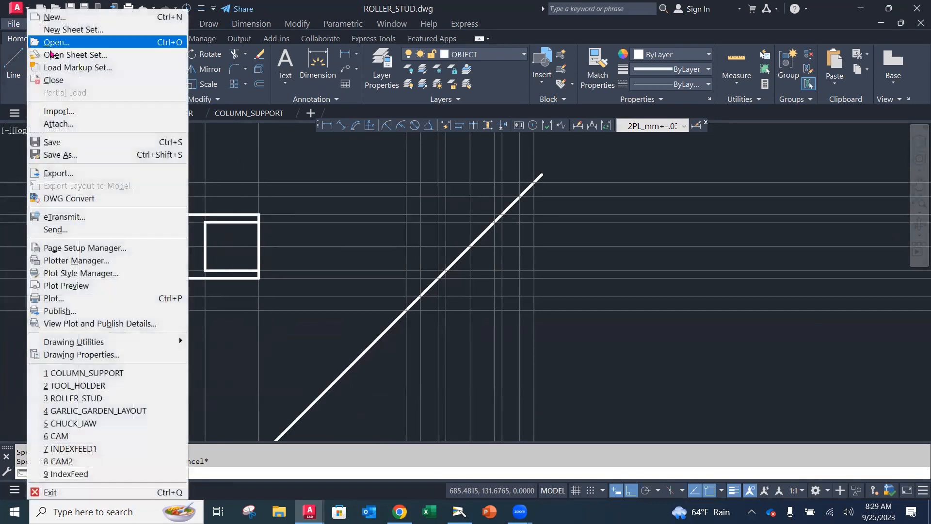
pyautogui.click(53, 141)
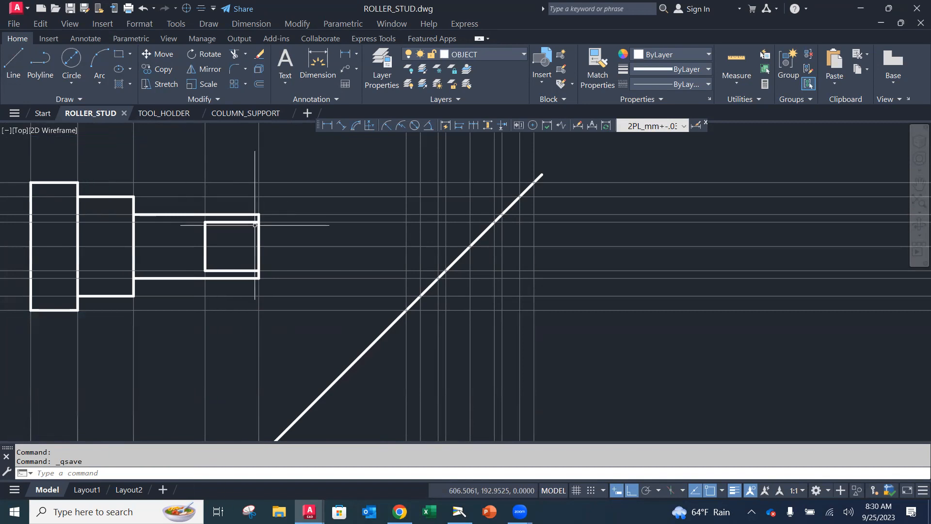
# Offset the vertical construction line at the top view's shank end by 12 toward the head.
pyautogui.scroll(2, 224, 236)
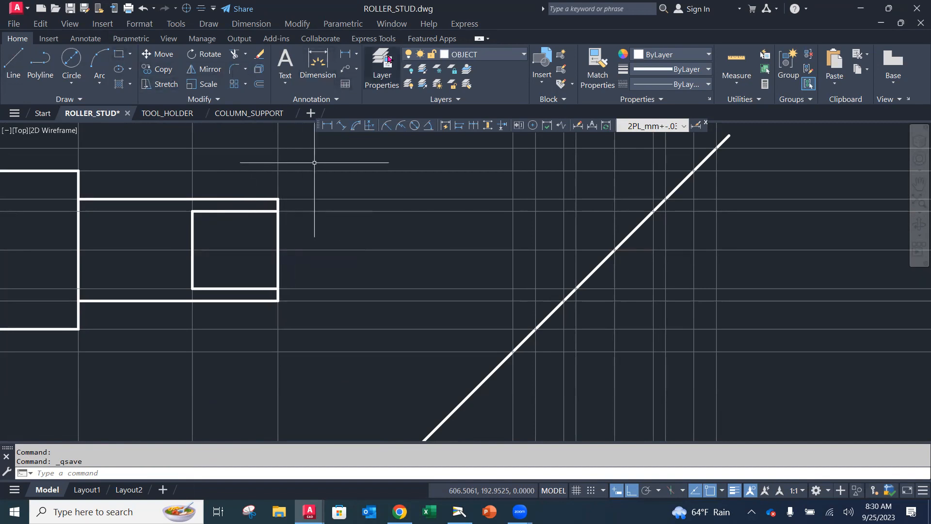
pyautogui.click(259, 85)
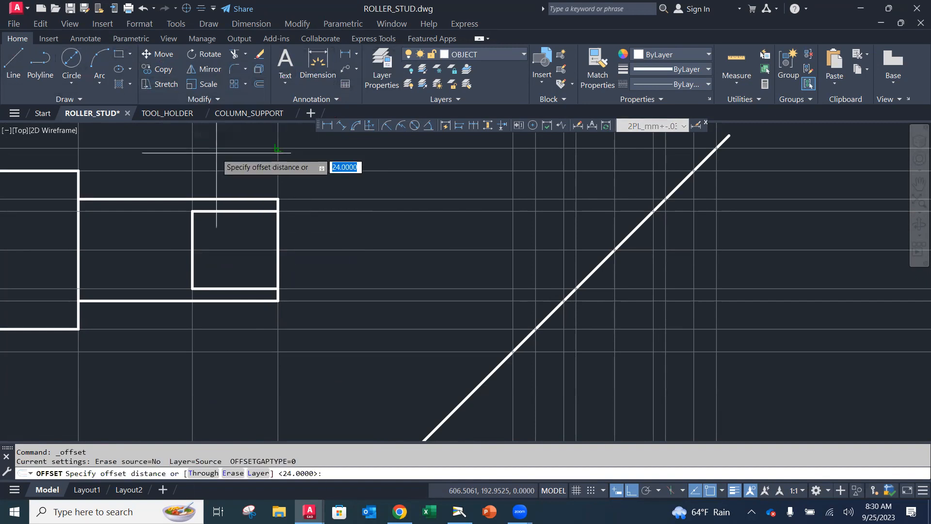
pyautogui.write('12')
pyautogui.press('Return')
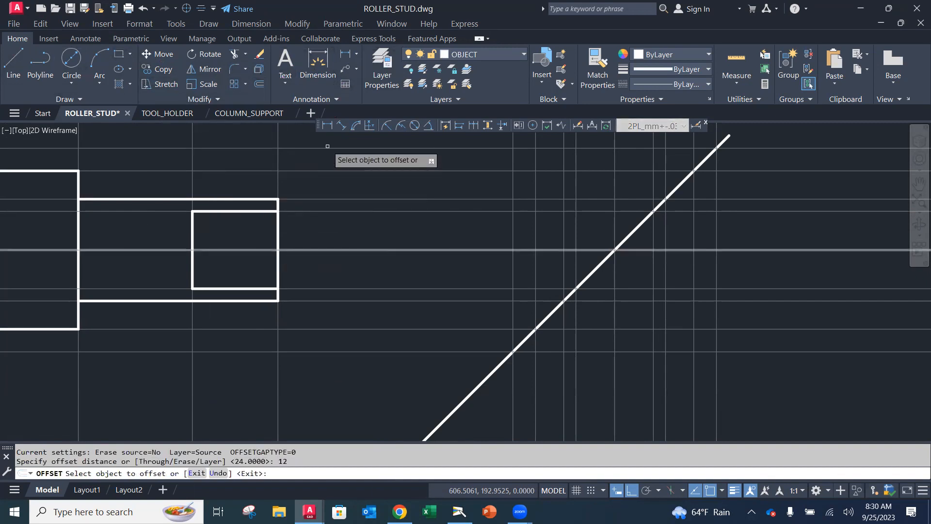
pyautogui.click(279, 180)
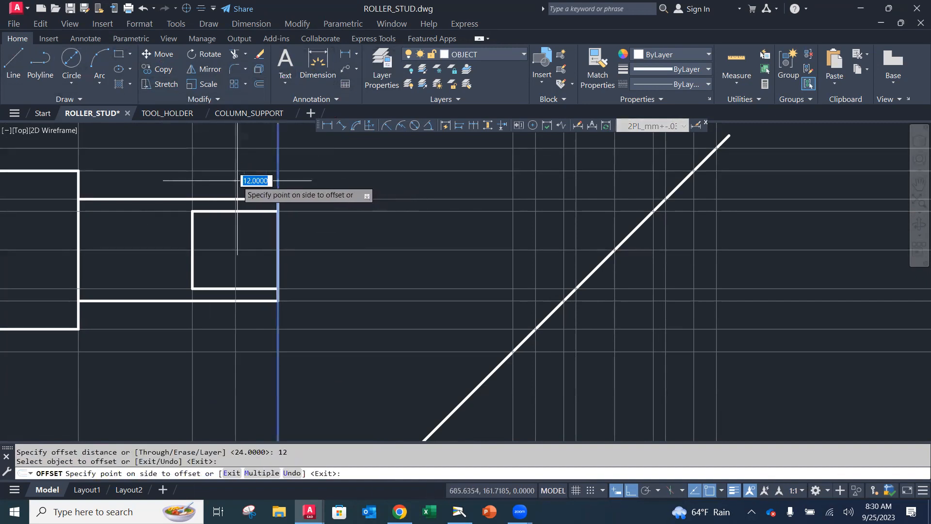
pyautogui.click(250, 192)
pyautogui.press('Escape')
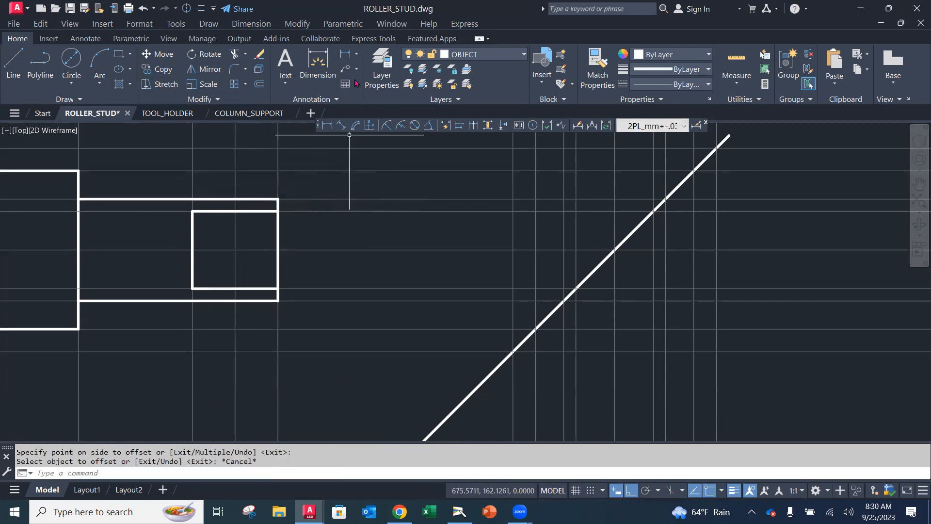
# Draw an 8 diameter circle in the top view's flat, centred where the offset line crosses the shank's centre line.
pyautogui.click(72, 67)
pyautogui.click(235, 250)
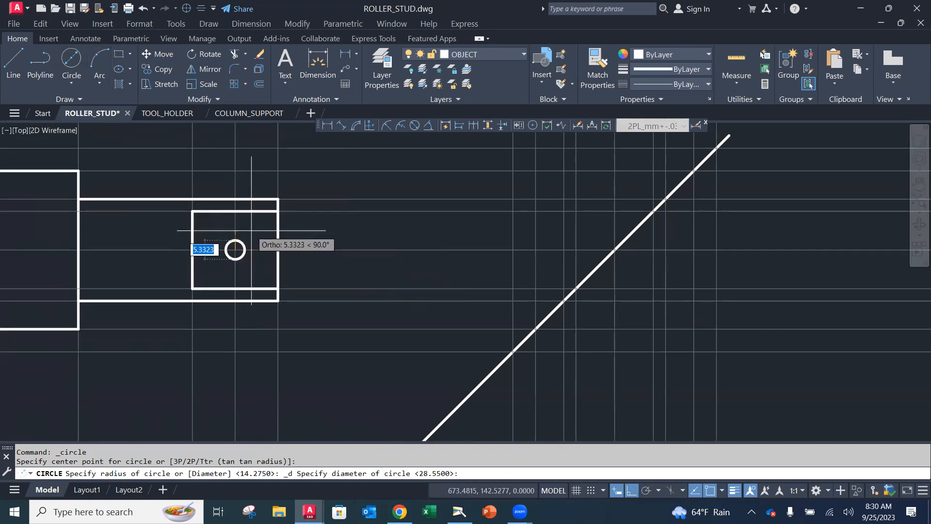
pyautogui.write('8')
pyautogui.press('Return')
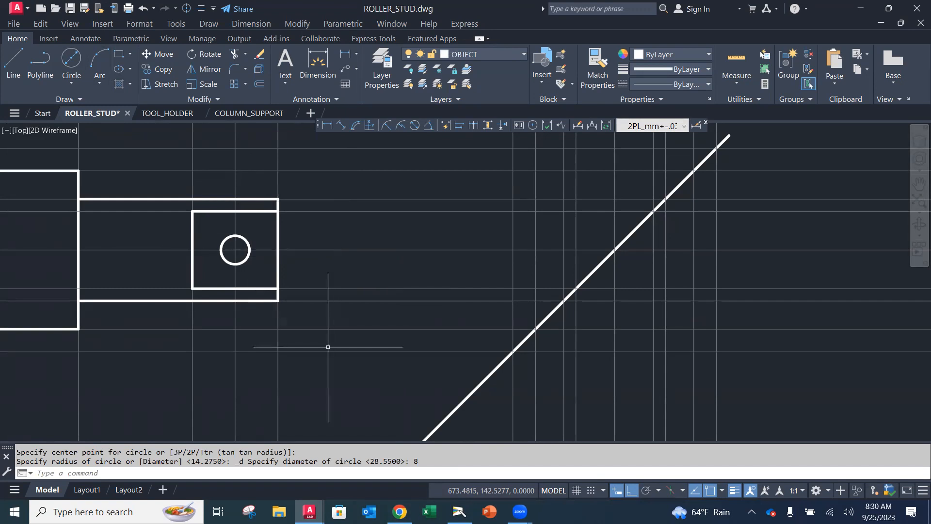
# Make HIDDEN the current layer.
pyautogui.scroll(-2, 330, 346)
pyautogui.moveTo(327, 344)
pyautogui.mouseDown(button='middle')
pyautogui.moveTo(322, 224)
pyautogui.moveTo(300, 191)
pyautogui.mouseUp(button='middle')
pyautogui.scroll(-1, 321, 224)
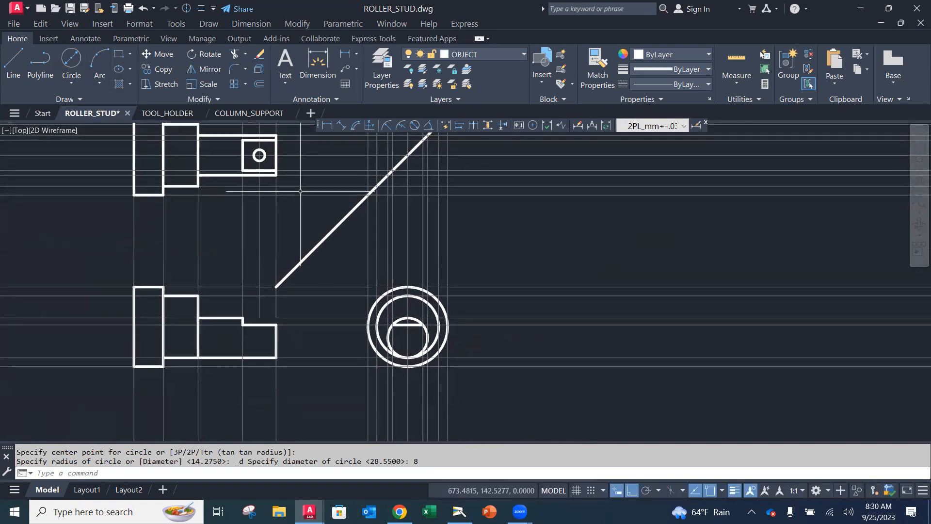
pyautogui.moveTo(285, 221); pyautogui.dragTo(276, 260, button='middle')
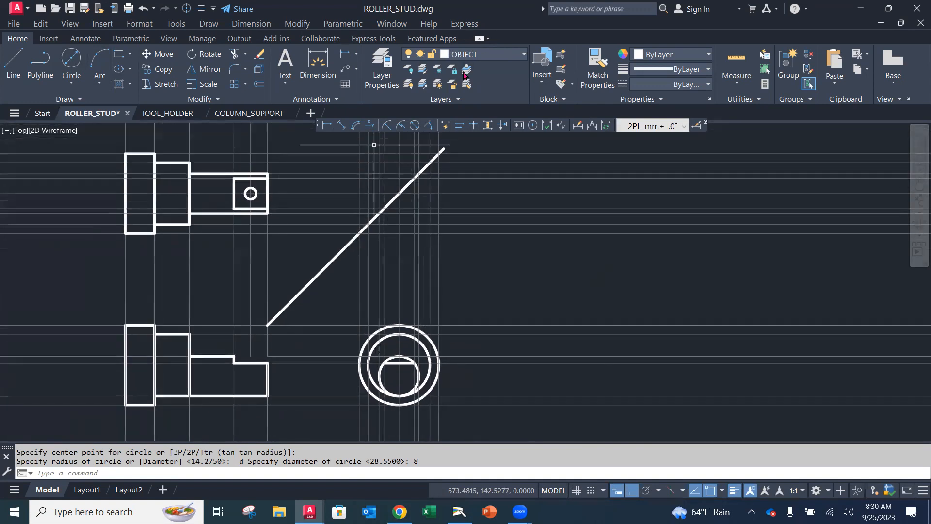
pyautogui.click(484, 57)
pyautogui.click(468, 190)
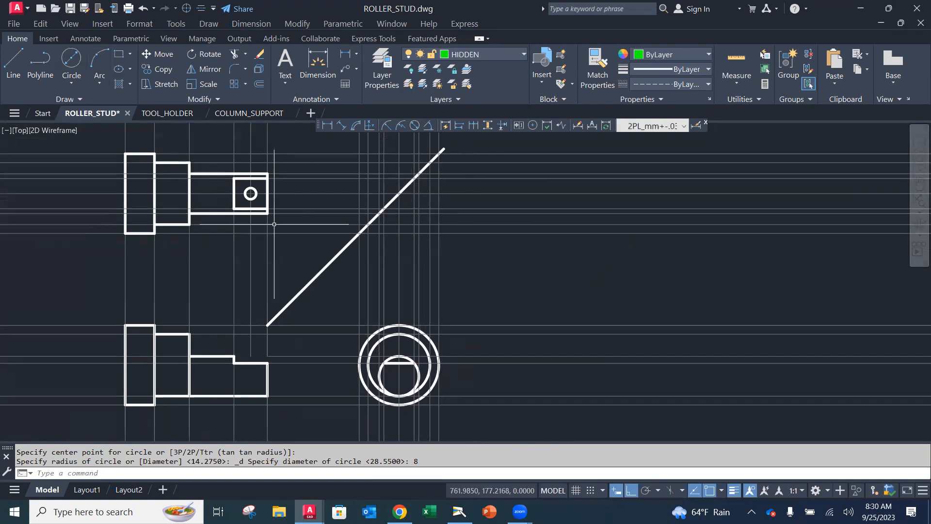
# Draw the front view's first hidden hole edge between bottom edge and flat, aligned with the top-view circle's head-side quadrant.
pyautogui.scroll(2, 272, 223)
pyautogui.moveTo(270, 222)
pyautogui.mouseDown(button='middle')
pyautogui.moveTo(285, 189)
pyautogui.moveTo(287, 202)
pyautogui.mouseUp(button='middle')
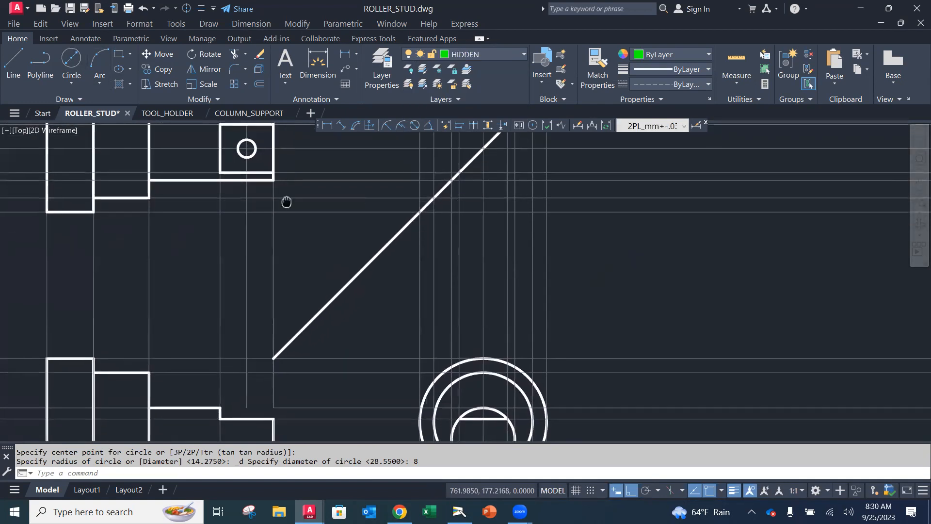
pyautogui.scroll(-2, 286, 202)
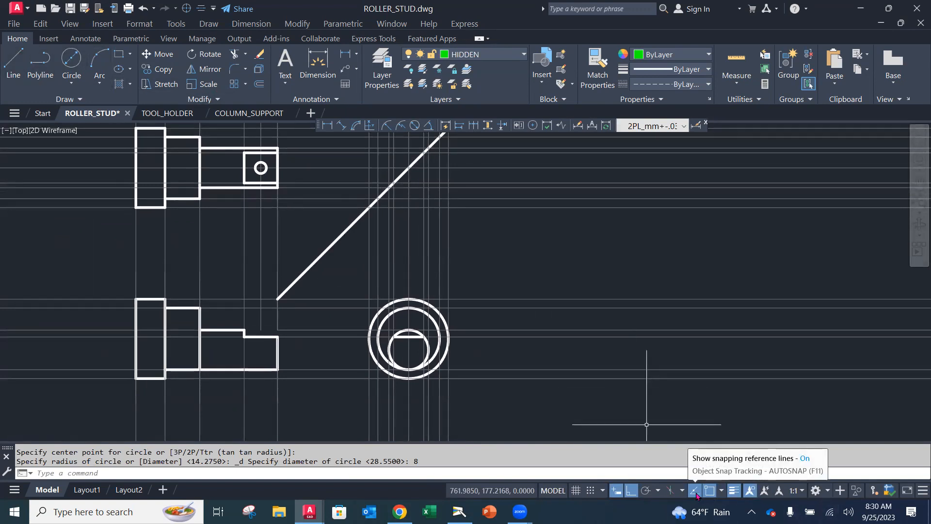
pyautogui.click(13, 61)
pyautogui.scroll(2, 291, 219)
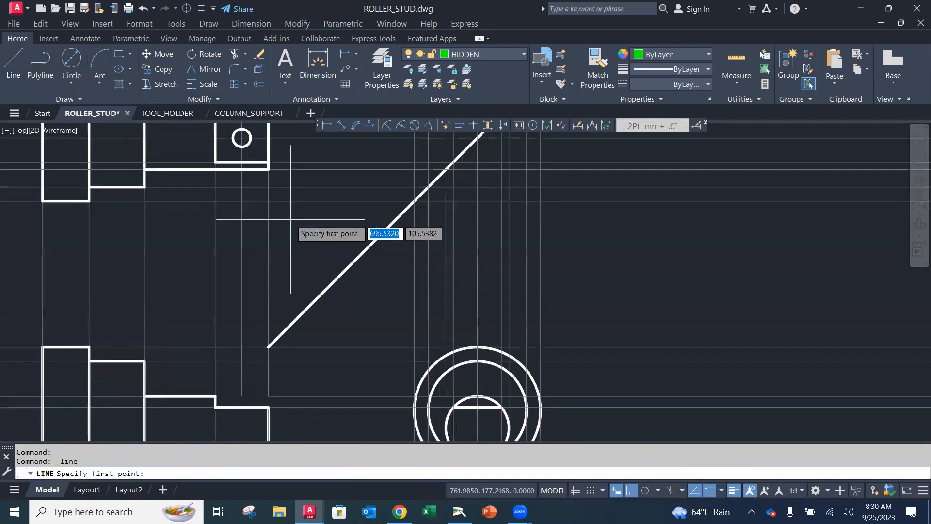
pyautogui.moveTo(291, 223)
pyautogui.mouseDown(button='middle')
pyautogui.moveTo(298, 214)
pyautogui.moveTo(291, 222)
pyautogui.mouseUp(button='middle')
pyautogui.scroll(-2, 296, 213)
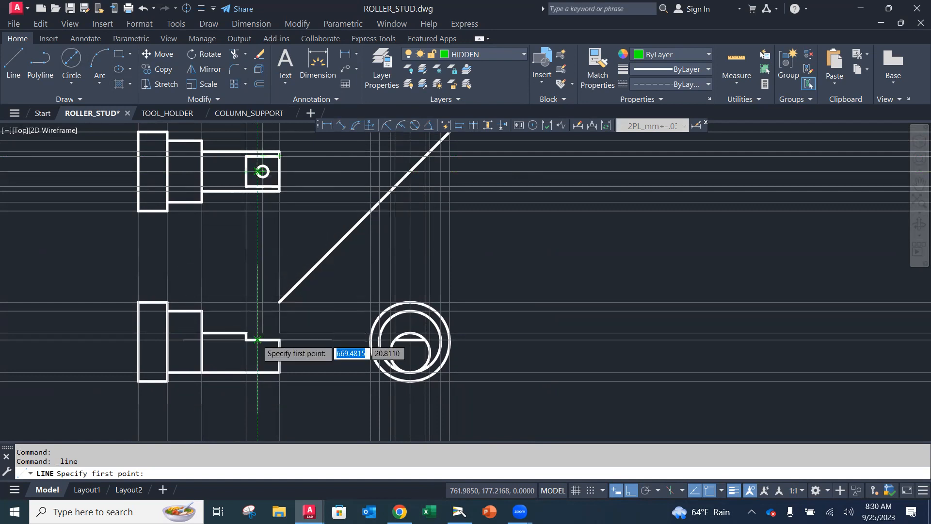
pyautogui.click(256, 372)
pyautogui.click(257, 339)
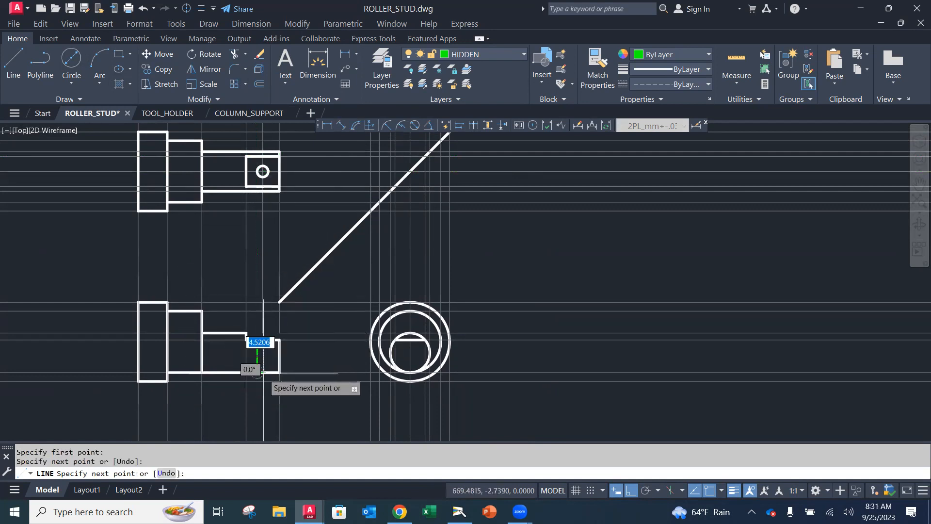
pyautogui.press('Escape')
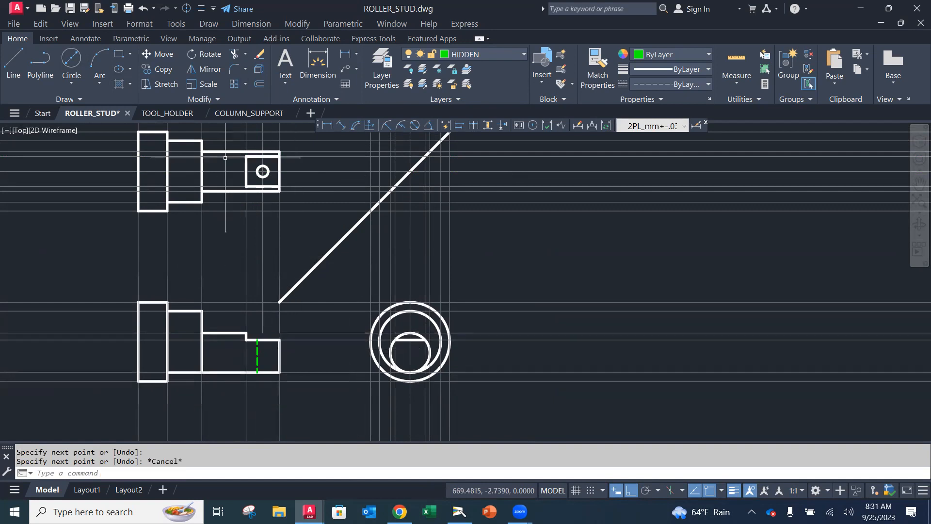
# Draw the second hidden hole edge in the front view from flat to bottom edge, aligned with the circle's shank-end quadrant.
pyautogui.click(13, 63)
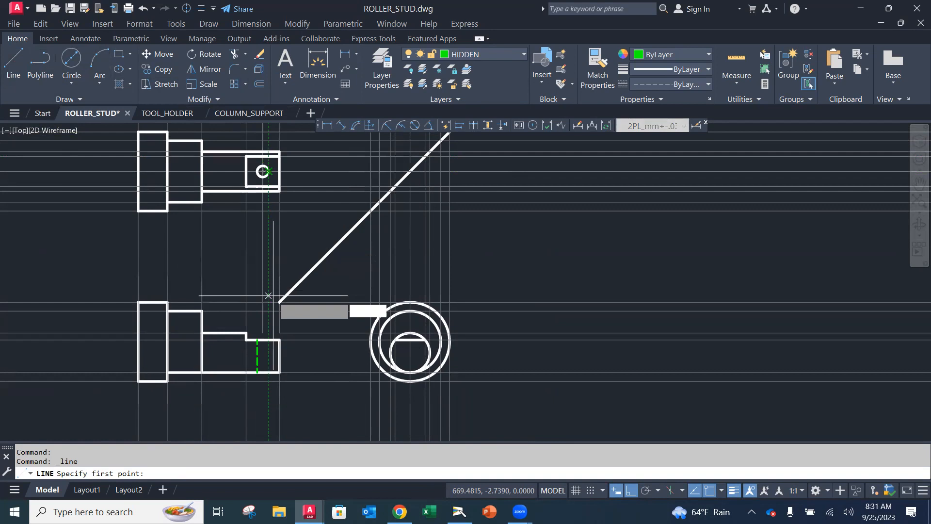
pyautogui.click(268, 340)
pyautogui.click(268, 373)
pyautogui.press('Escape')
# Copy both hidden hole lines from the front view to the side view, using the hole's centre line as base and centring them on the circles.
pyautogui.scroll(2, 372, 323)
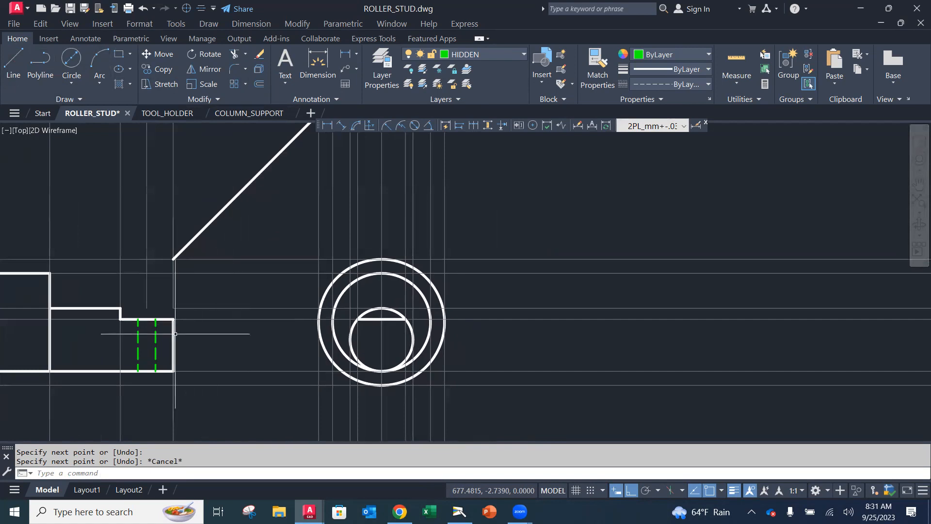
pyautogui.write('c')
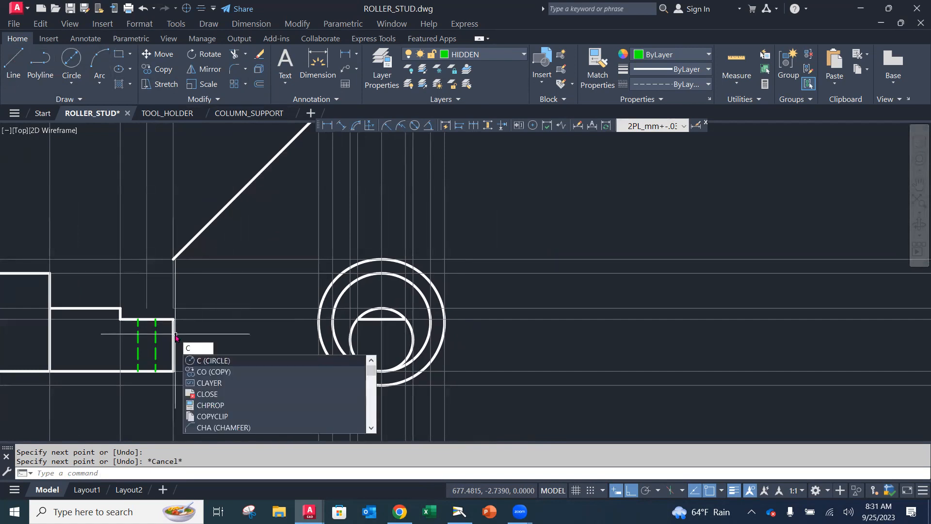
pyautogui.write('opy')
pyautogui.press('Return')
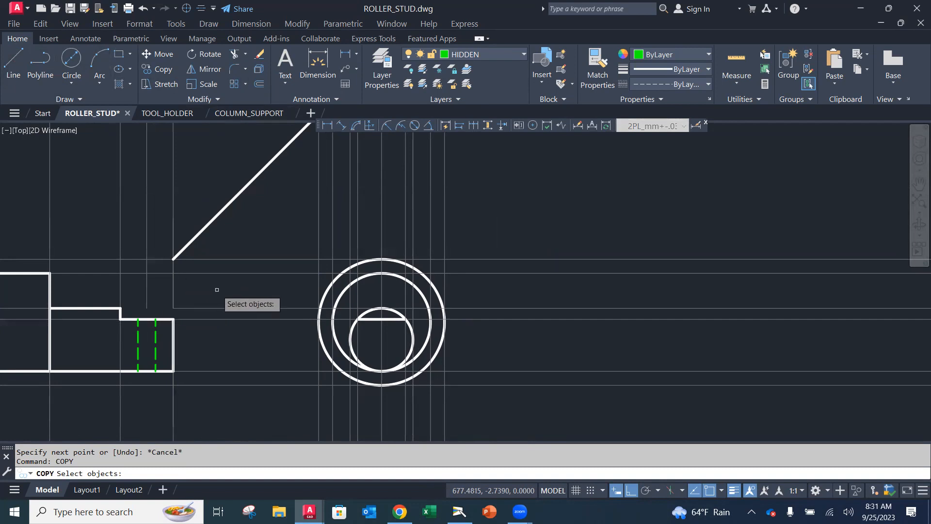
pyautogui.click(157, 356)
pyautogui.press('Return')
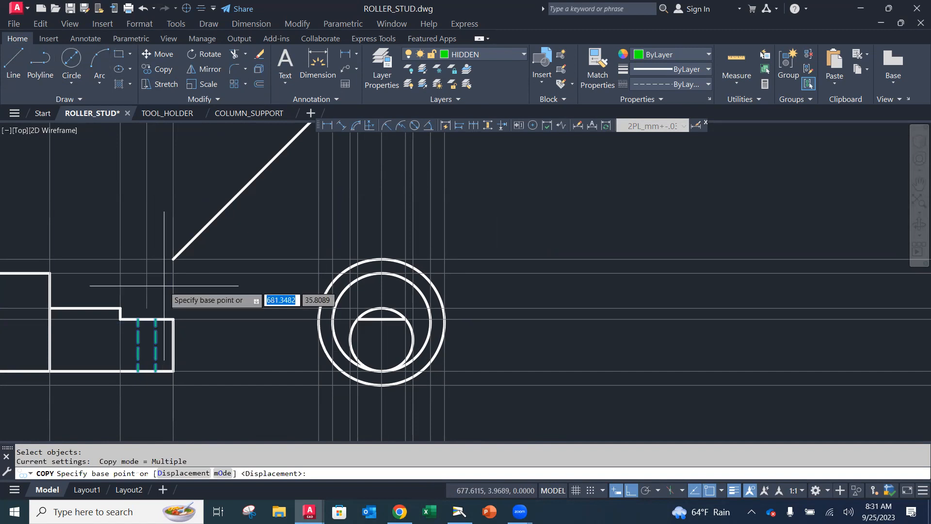
pyautogui.click(146, 307)
pyautogui.click(381, 308)
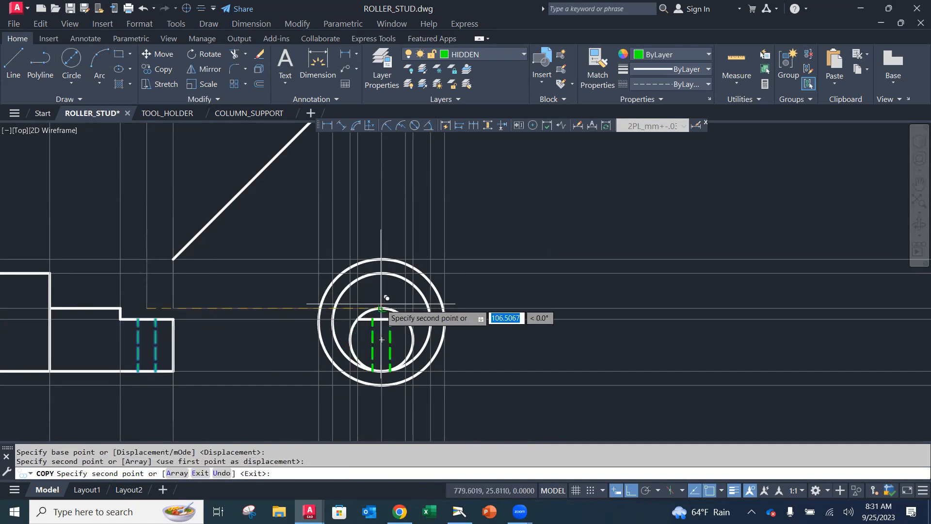
pyautogui.press('Escape')
# Trim the lower ends of the side view's two hidden lines where they extend past the shank circle.
pyautogui.scroll(5, 412, 363)
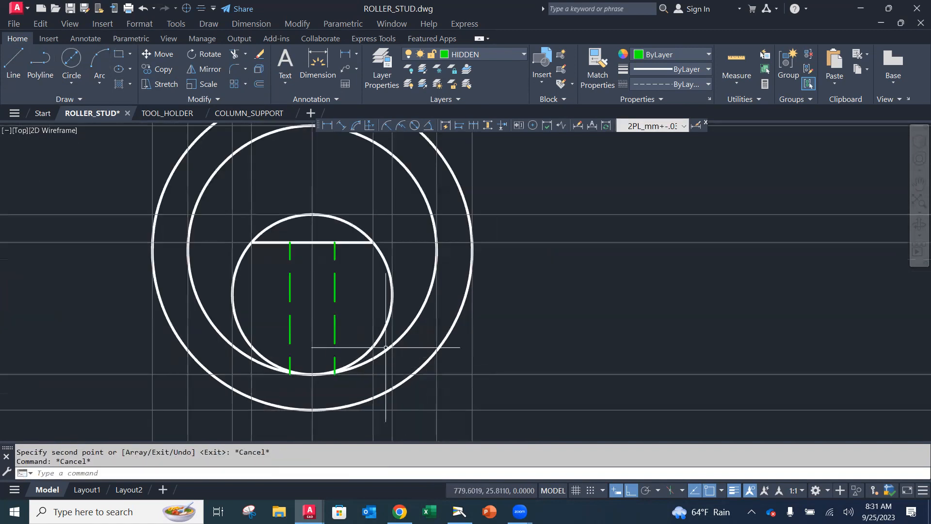
pyautogui.moveTo(339, 334); pyautogui.dragTo(339, 304, button='middle')
pyautogui.scroll(4, 340, 369)
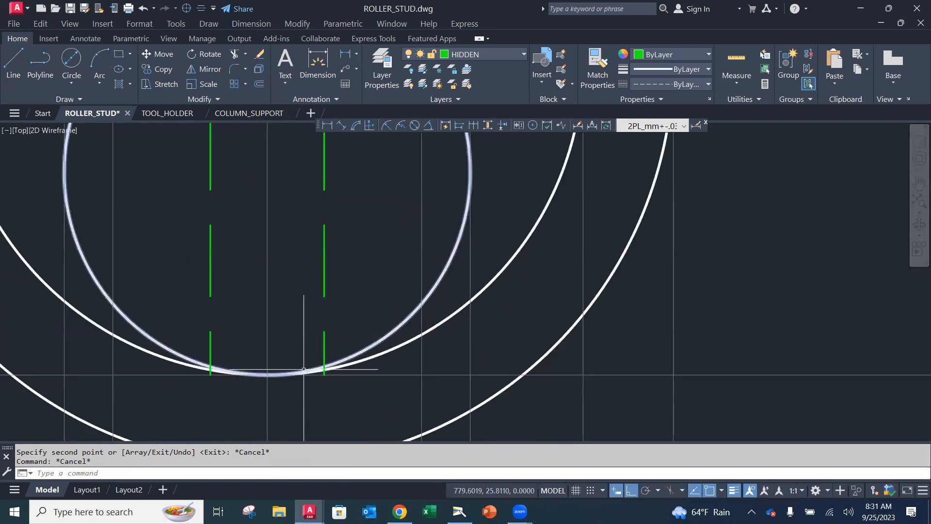
pyautogui.write('trim')
pyautogui.press('Return')
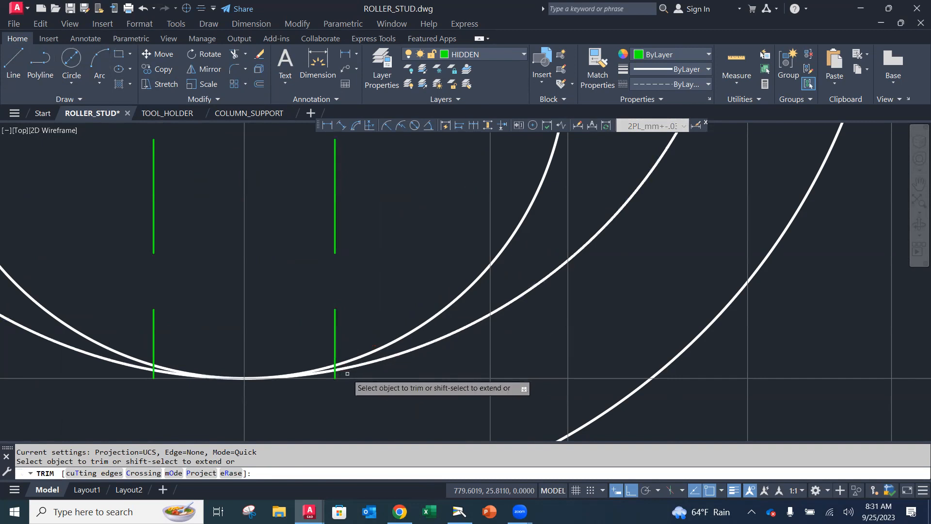
pyautogui.click(335, 375)
pyautogui.scroll(2, 339, 368)
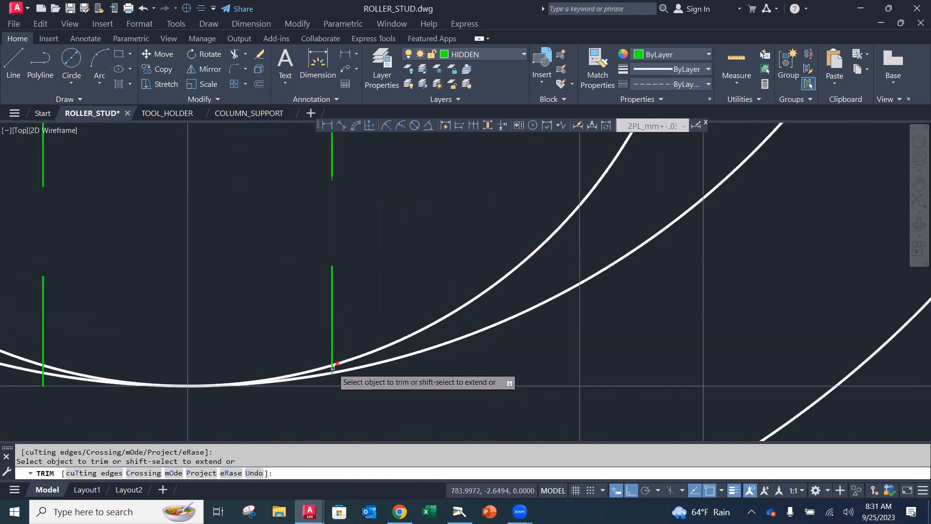
pyautogui.click(43, 368)
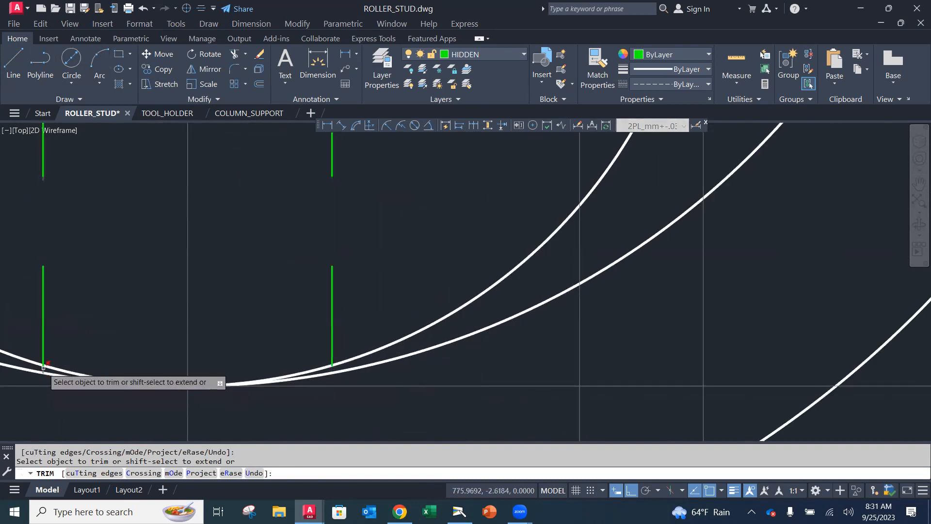
pyautogui.scroll(-5, 102, 328)
pyautogui.scroll(-3, 124, 320)
pyautogui.moveTo(131, 318); pyautogui.dragTo(534, 311, button='middle')
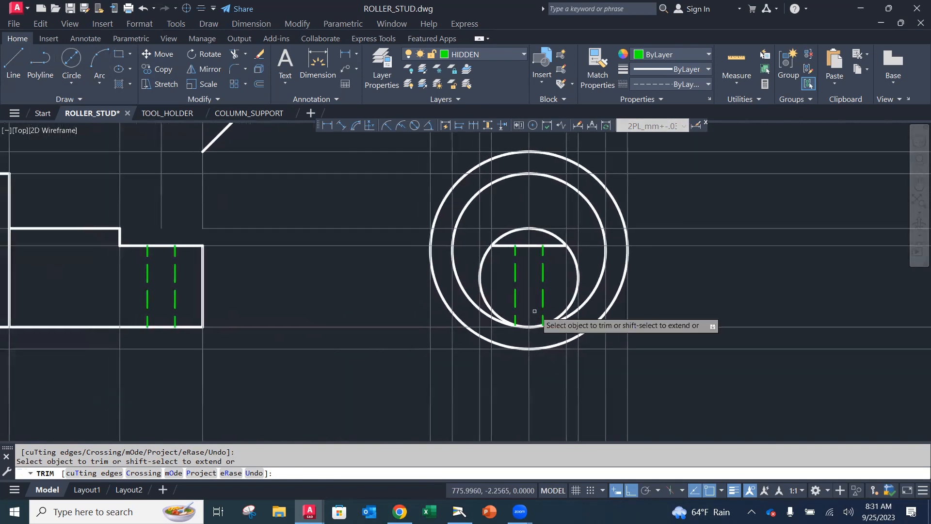
pyautogui.press('Escape')
pyautogui.press('Escape')
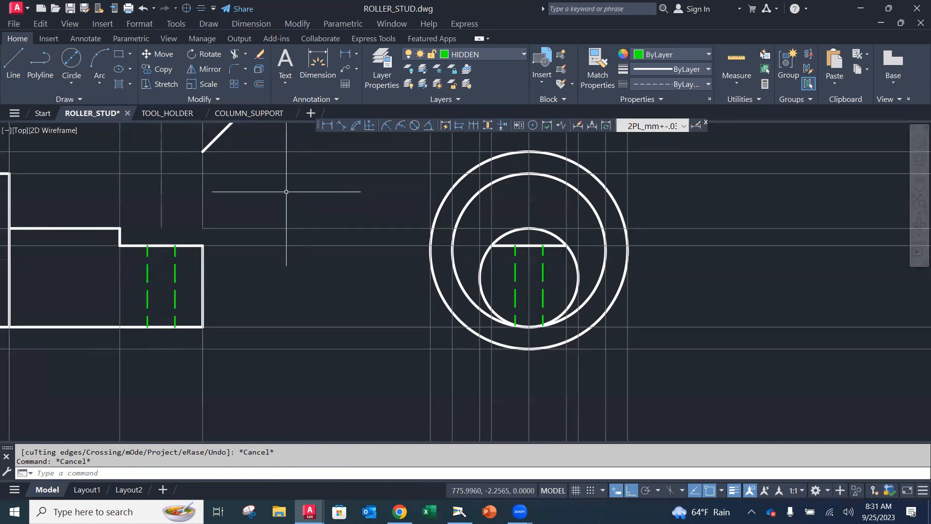
# Save the drawing with all the views in sight.
pyautogui.scroll(2, 262, 220)
pyautogui.scroll(-7, 267, 222)
pyautogui.moveTo(267, 222)
pyautogui.mouseDown(button='middle')
pyautogui.moveTo(353, 282)
pyautogui.moveTo(354, 328)
pyautogui.mouseUp(button='middle')
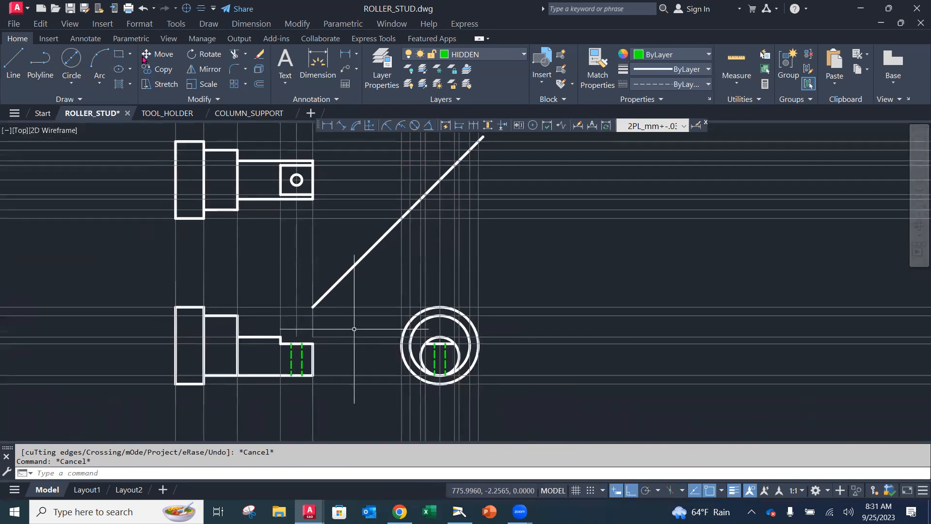
pyautogui.click(14, 24)
pyautogui.click(46, 141)
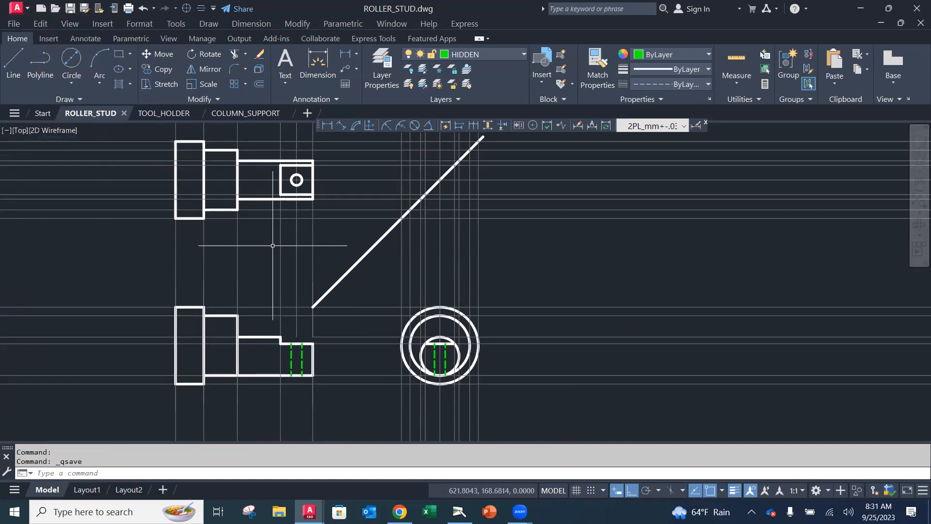
# Switch to the Camera window to check the head dimensions in the Exercise 7.21 Roller Stud sketch, and return to ROLLER_STUD.dwg in AutoCAD.
pyautogui.click(464, 505)
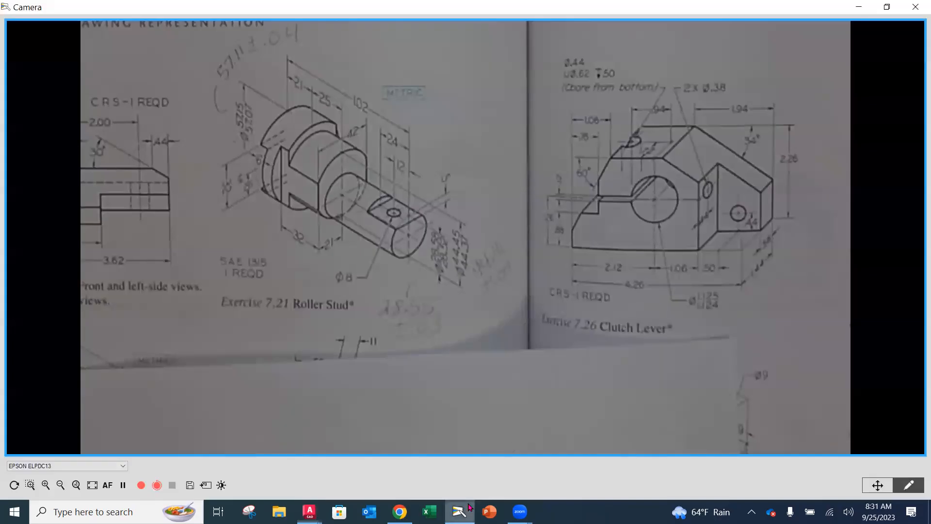
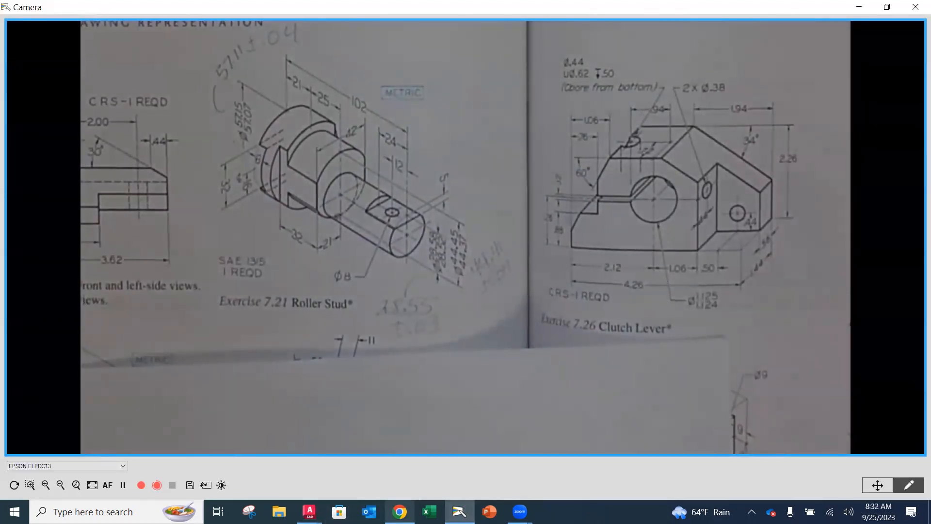
pyautogui.moveTo(310, 511)
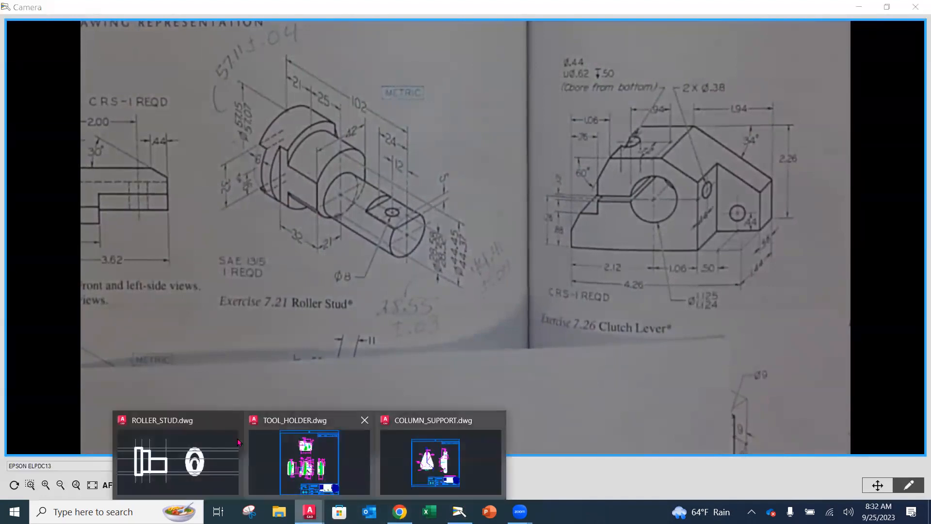
pyautogui.click(211, 429)
pyautogui.scroll(3, 224, 342)
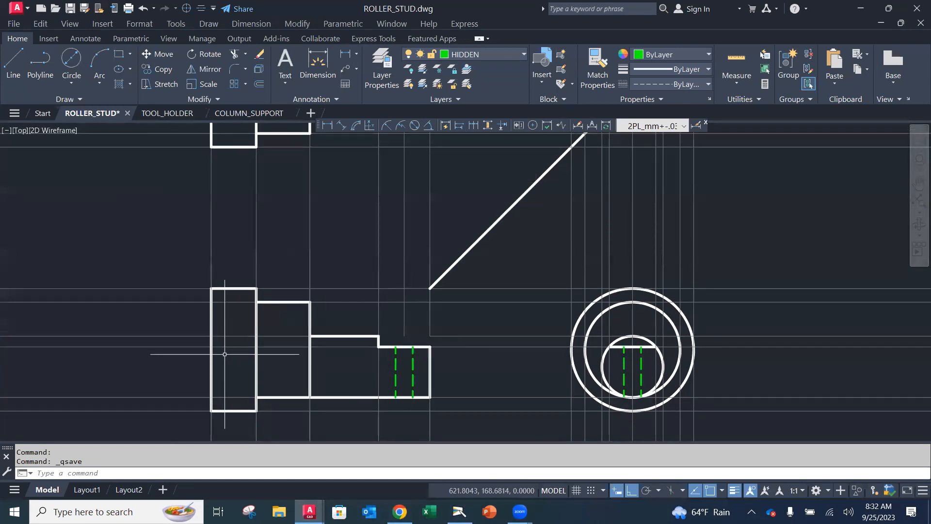
pyautogui.keyDown('shift'); pyautogui.rightClick(259, 385); pyautogui.keyUp('shift')
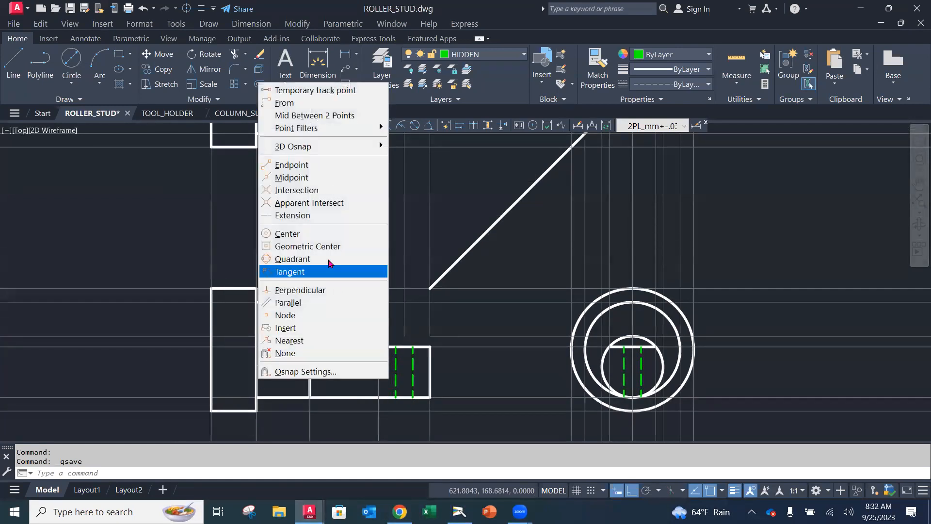
pyautogui.click(320, 179)
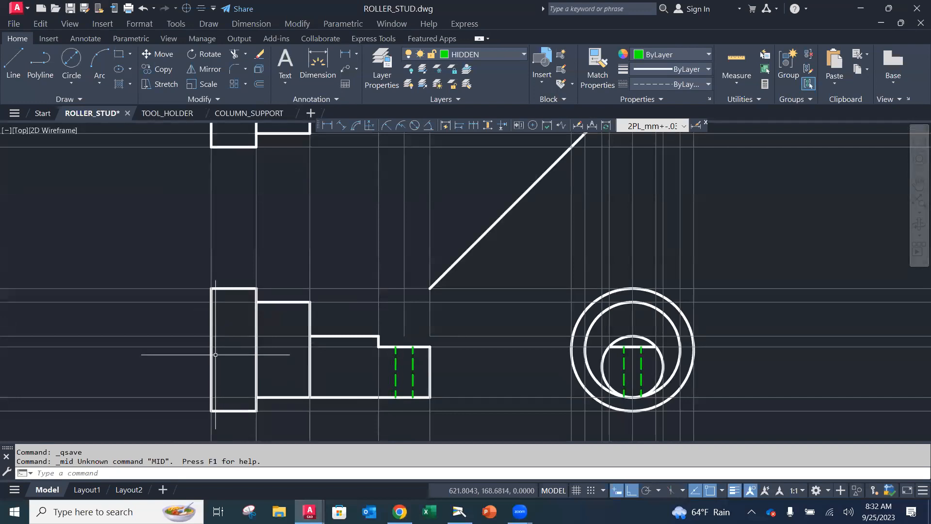
pyautogui.press('Escape')
pyautogui.press('XF86AudioMute')
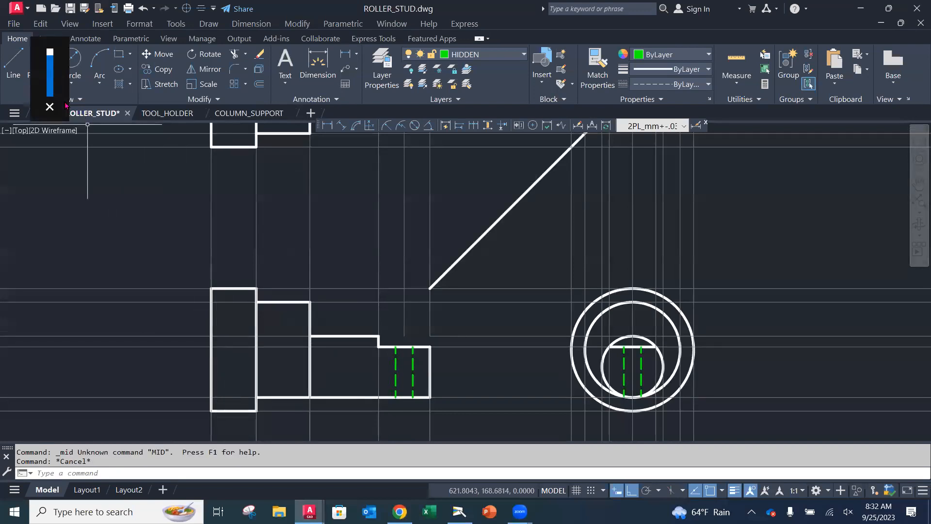
pyautogui.click(13, 61)
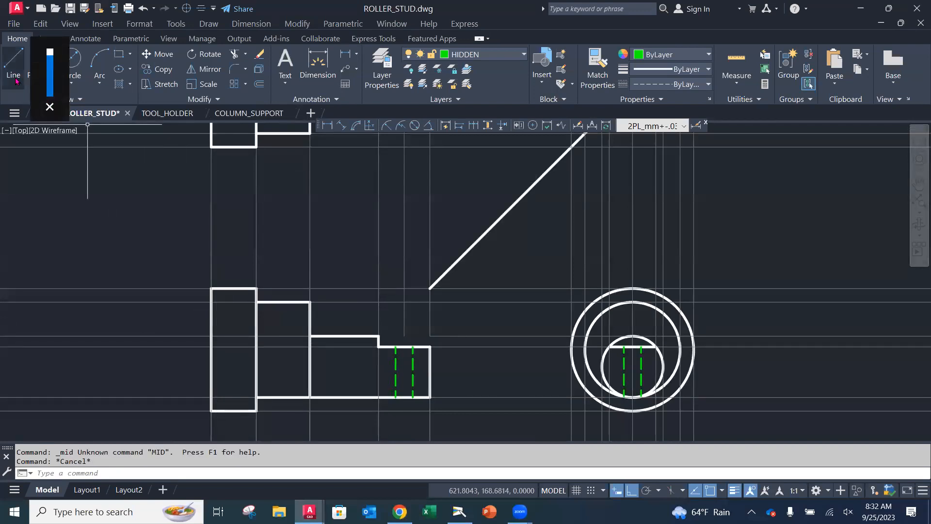
pyautogui.keyDown('shift'); pyautogui.rightClick(248, 347); pyautogui.keyUp('shift')
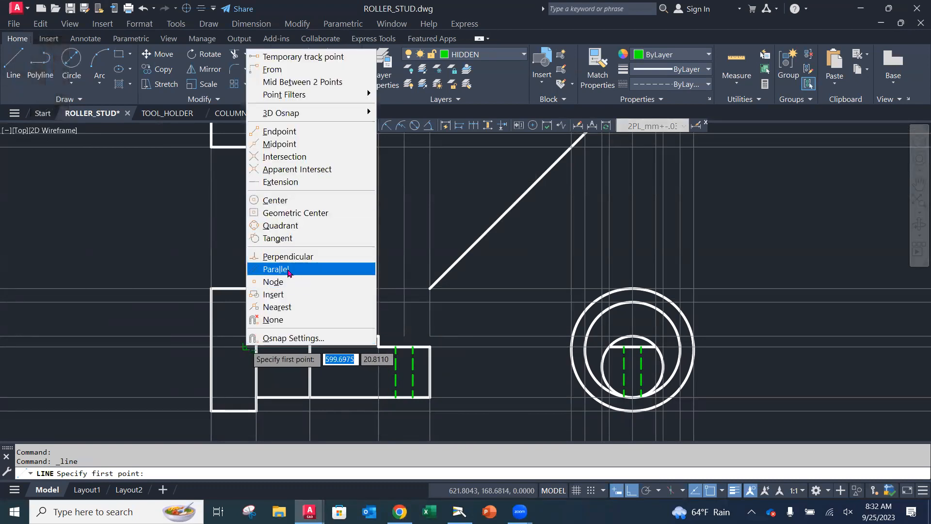
pyautogui.click(284, 144)
pyautogui.click(214, 349)
pyautogui.press('Escape')
pyautogui.press('Escape')
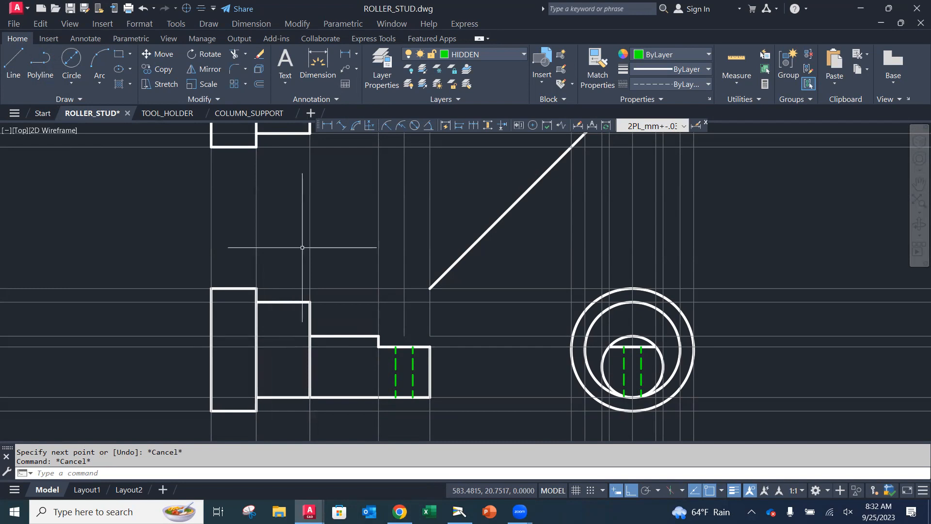
# Offset the horizontal construction line level with the front view's shank flat by 16 both upward and downward.
pyautogui.click(258, 84)
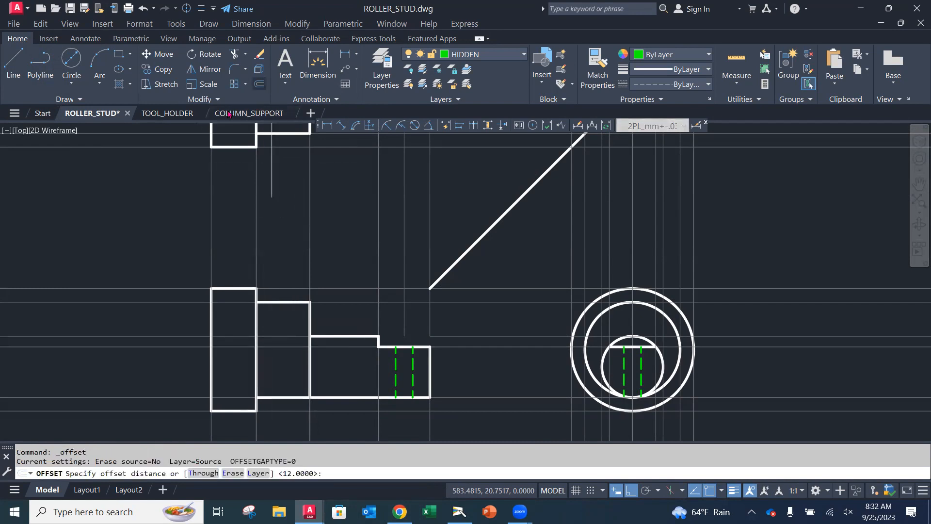
pyautogui.write('16')
pyautogui.press('Return')
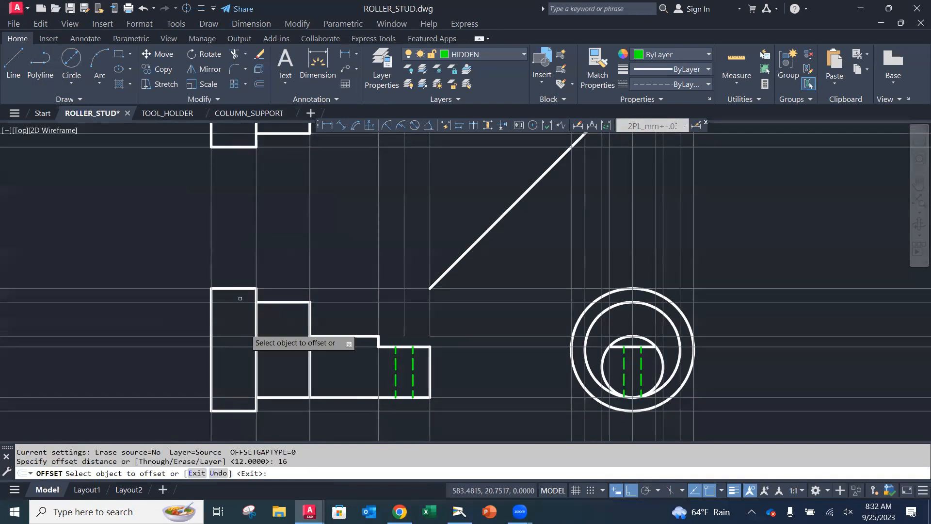
pyautogui.click(235, 346)
pyautogui.click(225, 323)
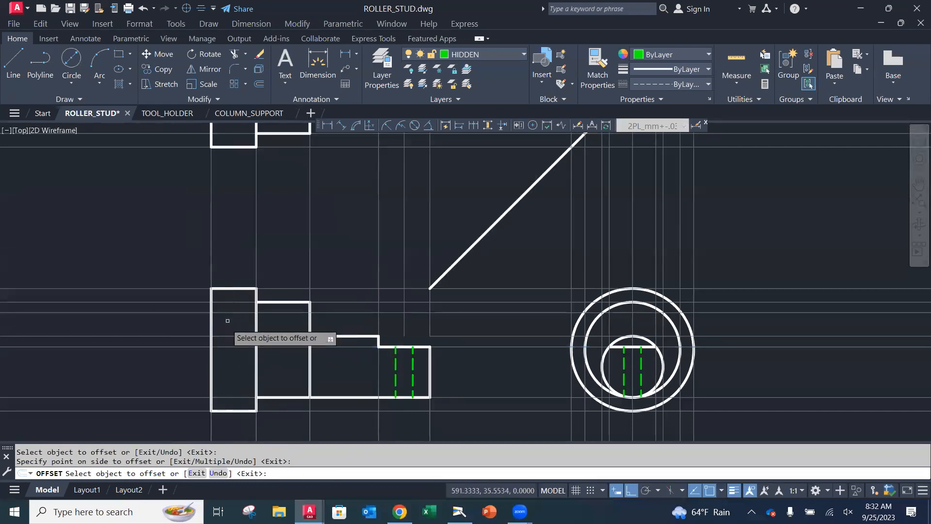
pyautogui.click(225, 346)
pyautogui.click(225, 367)
pyautogui.press('Escape')
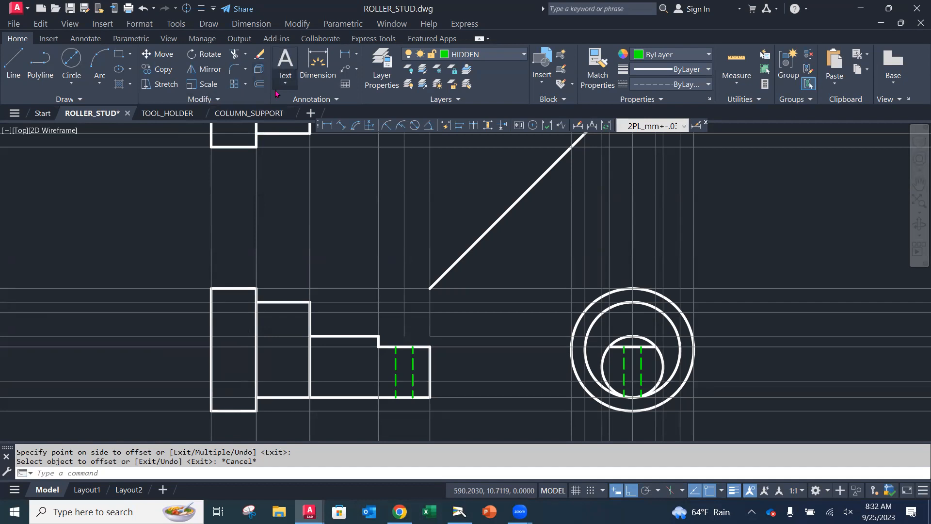
pyautogui.write('6')
pyautogui.press('Return')
pyautogui.press('Escape')
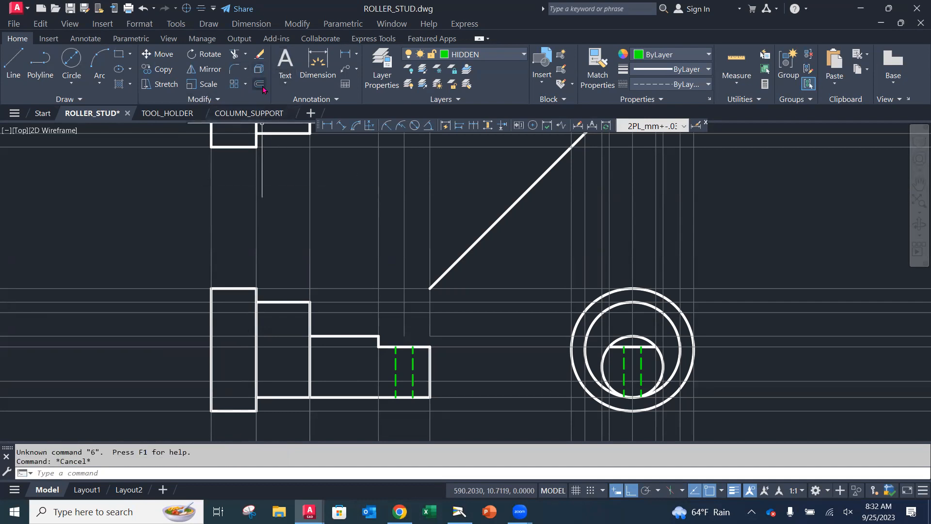
# Offset the vertical construction line on the front view head's outer face by 6 into the head.
pyautogui.click(261, 85)
pyautogui.write('6')
pyautogui.press('Return')
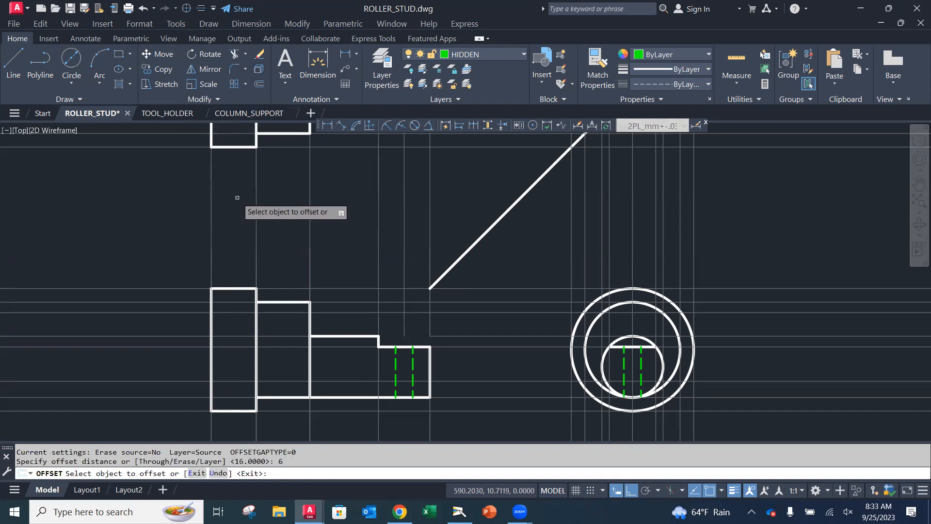
pyautogui.click(211, 239)
pyautogui.click(223, 239)
pyautogui.press('Escape')
# Make OBJECT the current layer and draw the head slot's upper edge and its vertical inner face down to the shank's bottom level.
pyautogui.scroll(-2, 228, 258)
pyautogui.scroll(4, 235, 239)
pyautogui.moveTo(266, 281); pyautogui.dragTo(280, 282, button='middle')
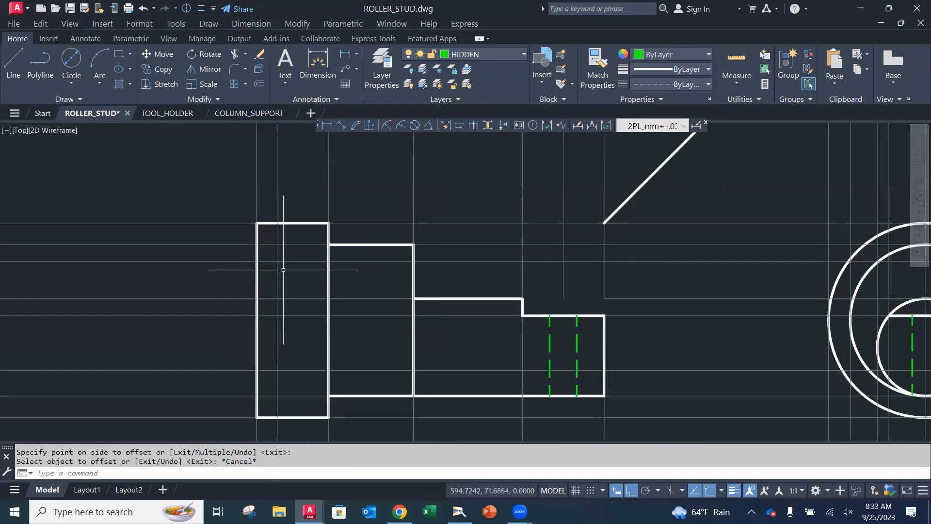
pyautogui.press('Escape')
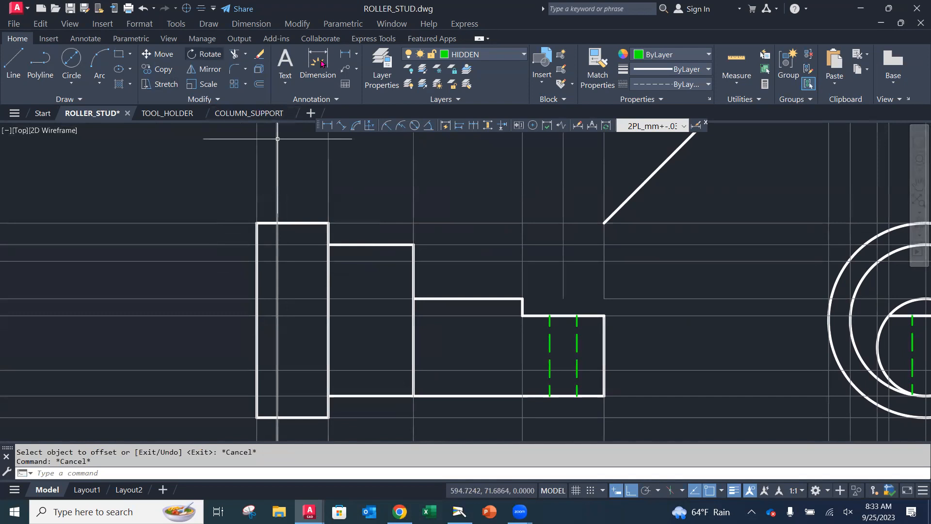
pyautogui.click(463, 53)
pyautogui.click(459, 233)
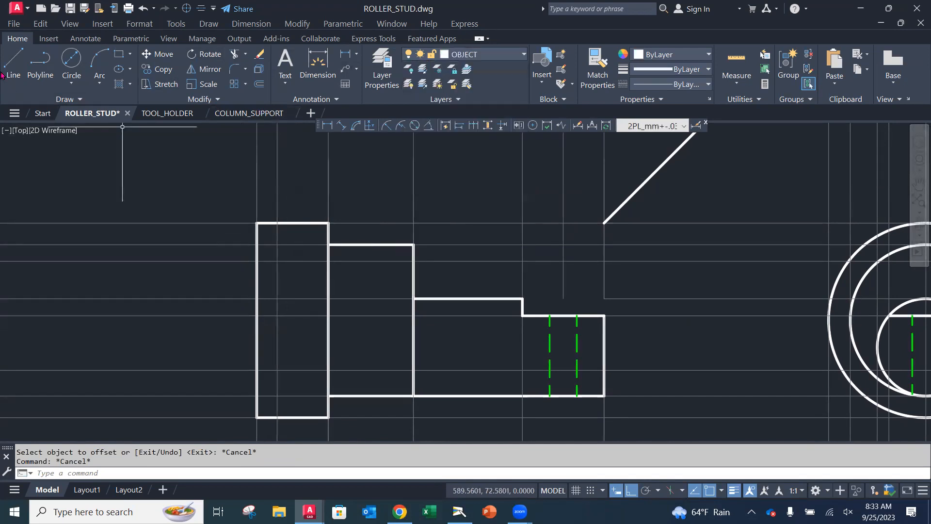
pyautogui.click(9, 73)
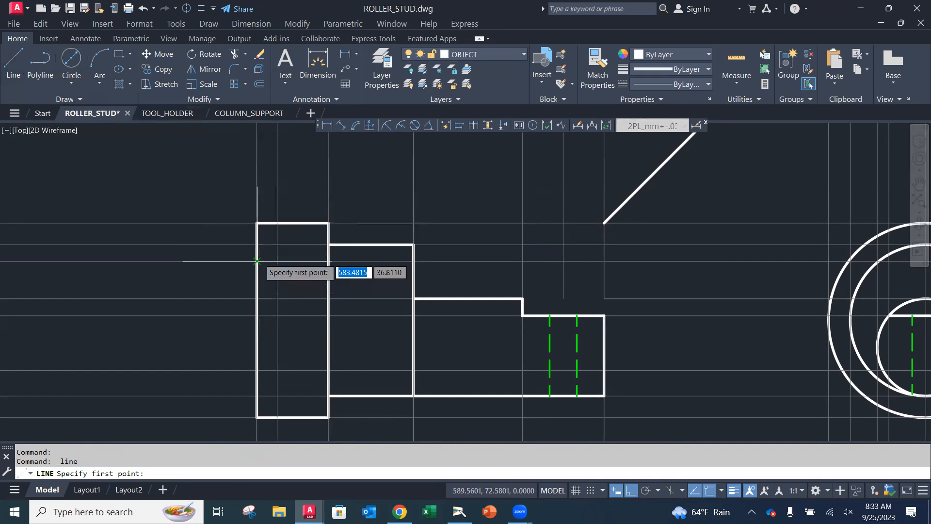
pyautogui.click(278, 260)
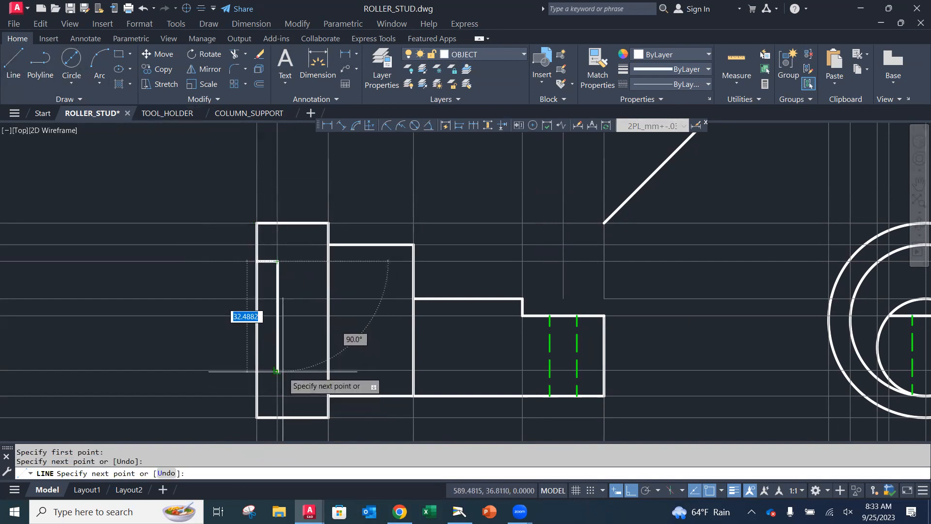
pyautogui.click(277, 395)
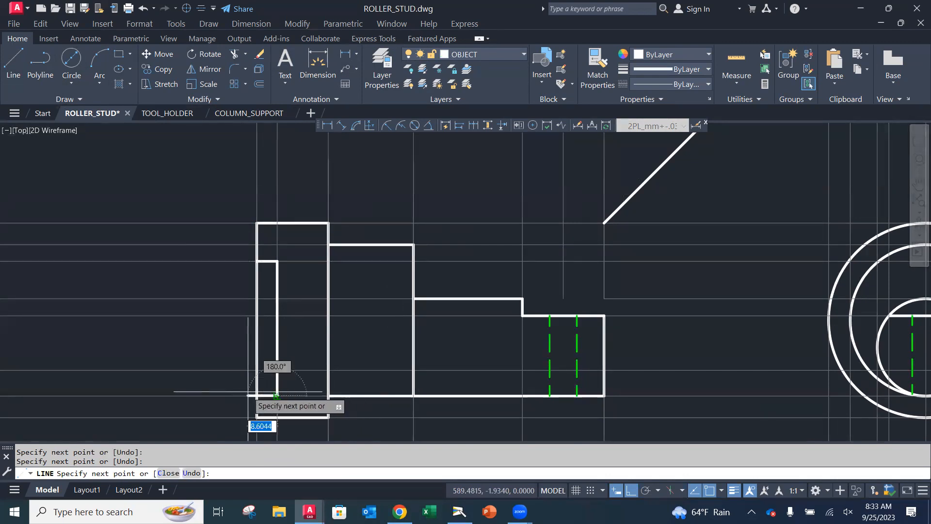
pyautogui.press('Escape')
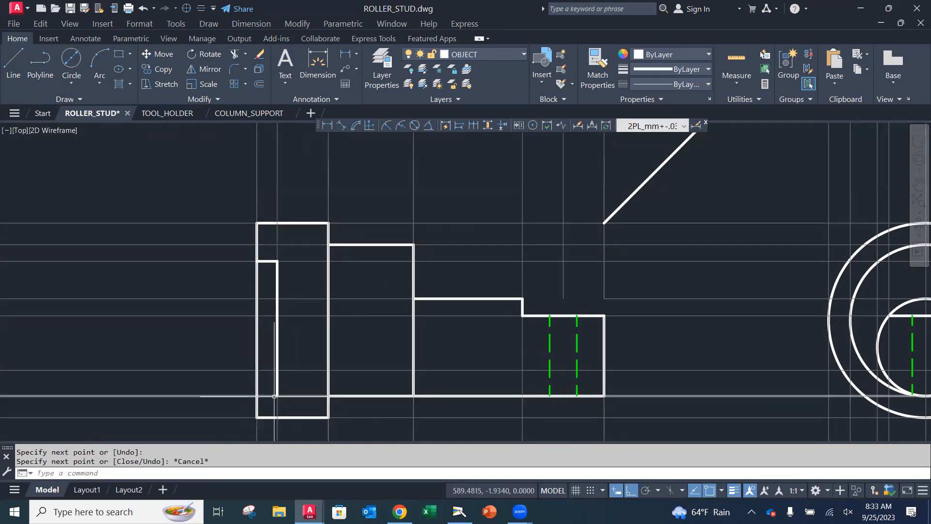
# Shorten the slot's vertical inner line so it ends at the slot's lower construction line.
pyautogui.click(277, 394)
pyautogui.click(274, 394)
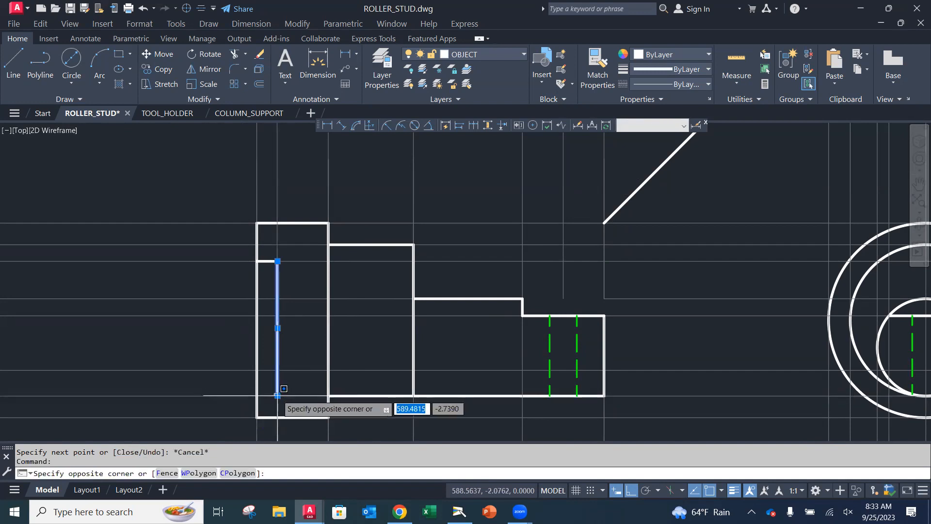
pyautogui.click(278, 381)
pyautogui.click(278, 395)
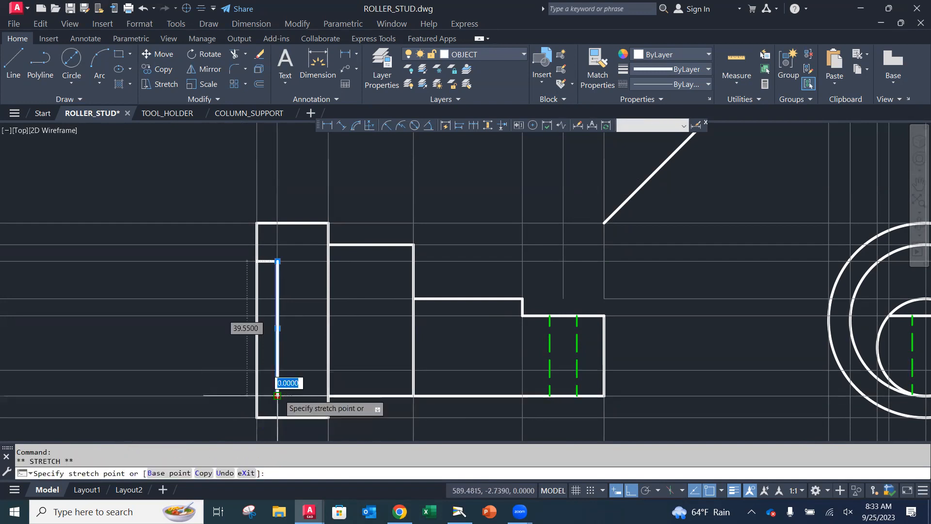
pyautogui.click(300, 369)
pyautogui.press('Escape')
# Draw the slot's lower edge from the inner face's lower end to the head's outer face.
pyautogui.press('l')
pyautogui.press('Return')
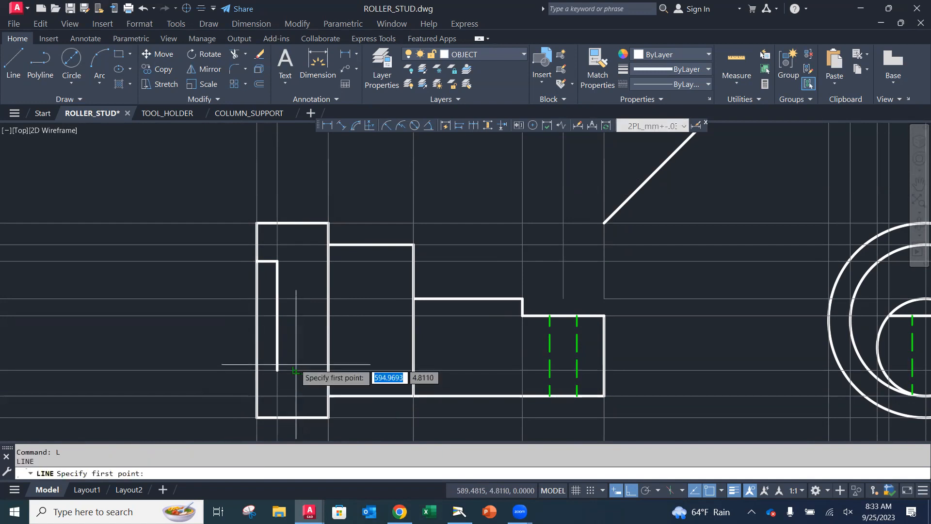
pyautogui.click(276, 370)
pyautogui.click(255, 370)
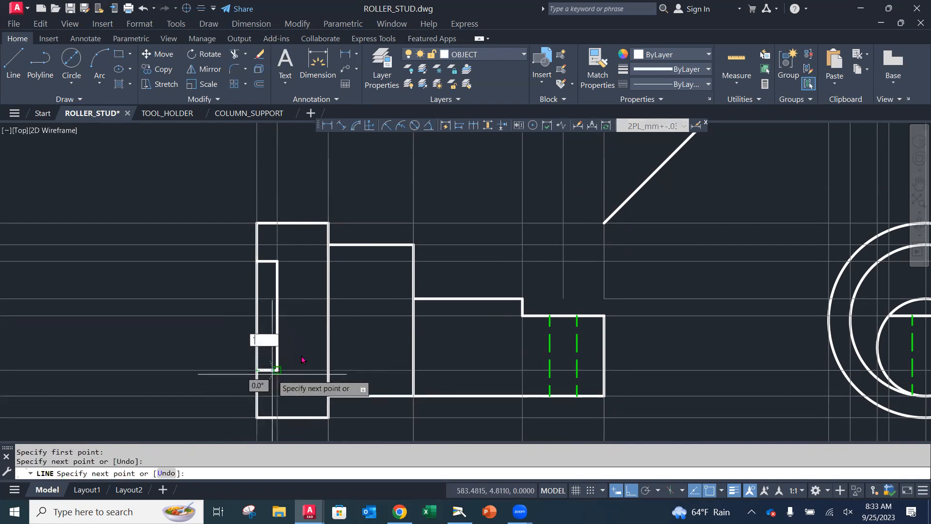
pyautogui.press('Escape')
pyautogui.press('Escape')
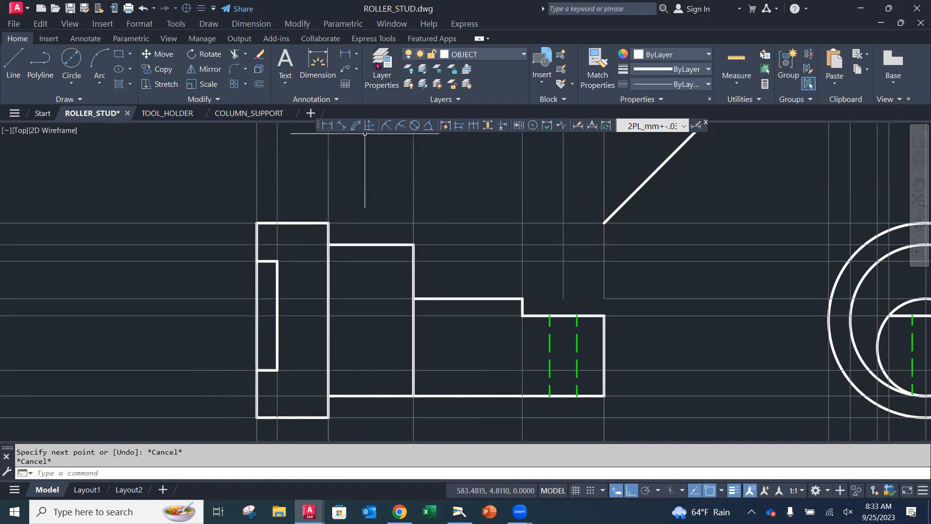
# Trim the head's outer face line between the slot's upper and lower edges to open the slot.
pyautogui.click(260, 54)
pyautogui.press('Escape')
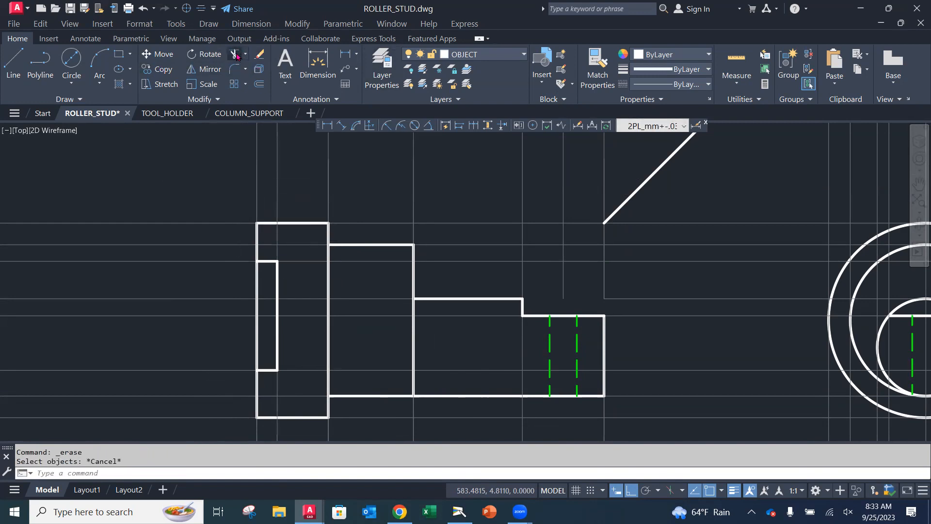
pyautogui.click(235, 55)
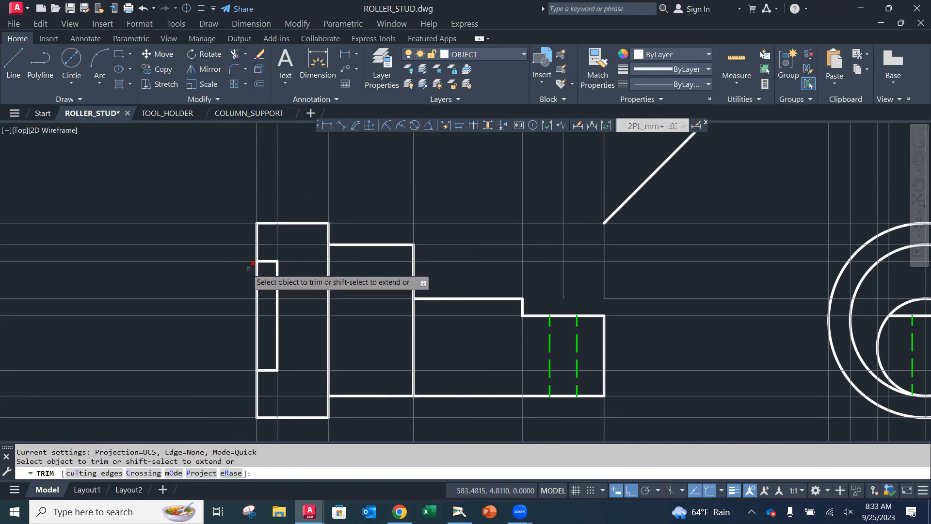
pyautogui.moveTo(237, 272); pyautogui.dragTo(247, 276)
pyautogui.moveTo(250, 316); pyautogui.dragTo(252, 322)
pyautogui.press('Escape')
# Make HIDDEN the current layer and draw the slot depth's hidden line across the full height of the top view's head.
pyautogui.scroll(-2, 379, 316)
pyautogui.scroll(-3, 379, 317)
pyautogui.moveTo(286, 306); pyautogui.dragTo(288, 368, button='middle')
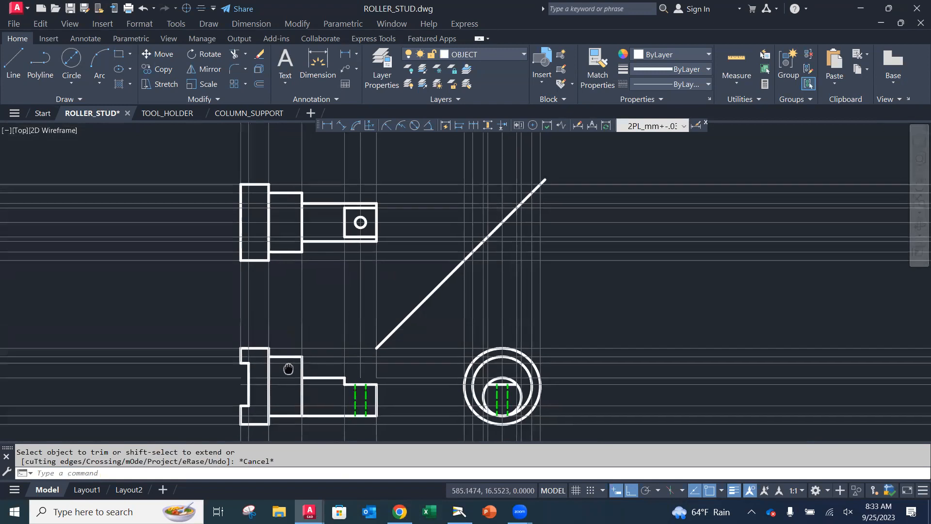
pyautogui.click(457, 55)
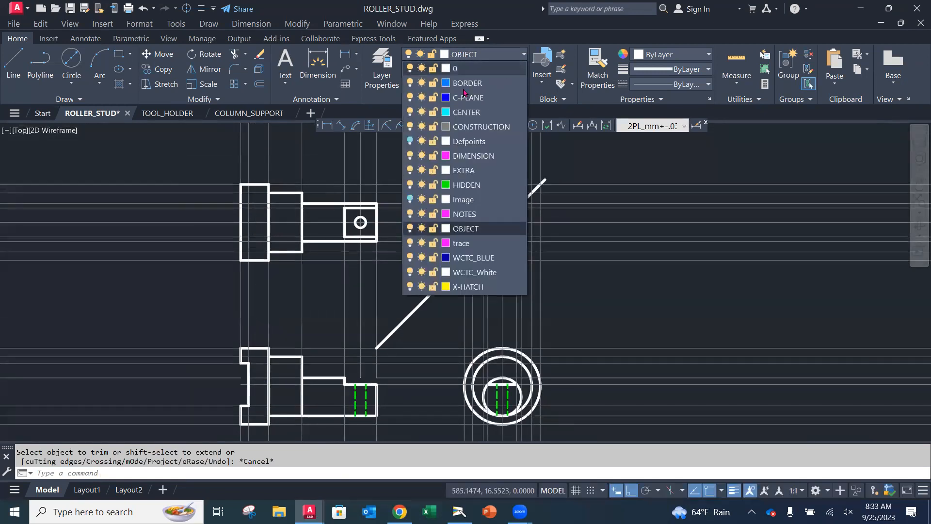
pyautogui.click(465, 186)
pyautogui.click(13, 62)
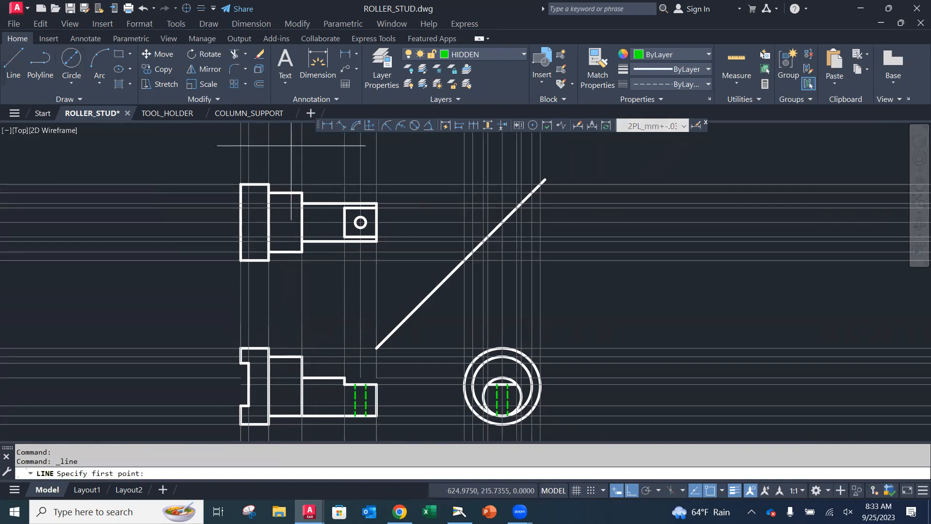
pyautogui.click(248, 260)
pyautogui.click(249, 184)
pyautogui.press('Escape')
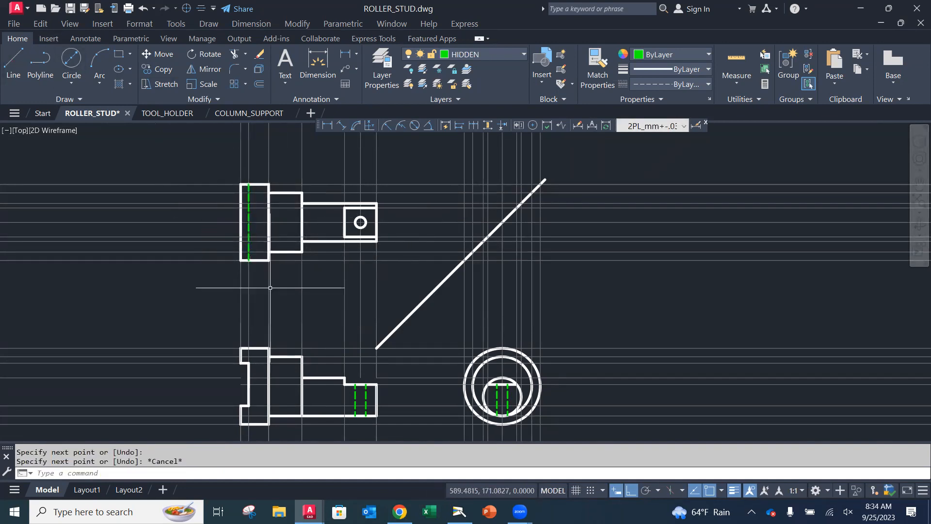
# Bring the side view's concentric circles into close view.
pyautogui.moveTo(339, 251); pyautogui.dragTo(282, 192, button='middle')
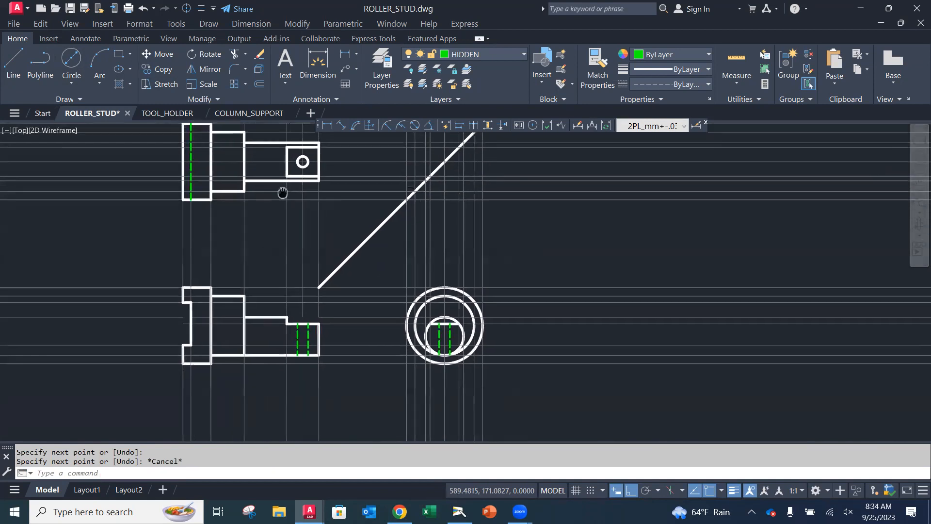
pyautogui.moveTo(330, 291)
pyautogui.mouseDown(button='middle')
pyautogui.moveTo(272, 269)
pyautogui.moveTo(227, 268)
pyautogui.mouseUp(button='middle')
pyautogui.scroll(2, 247, 267)
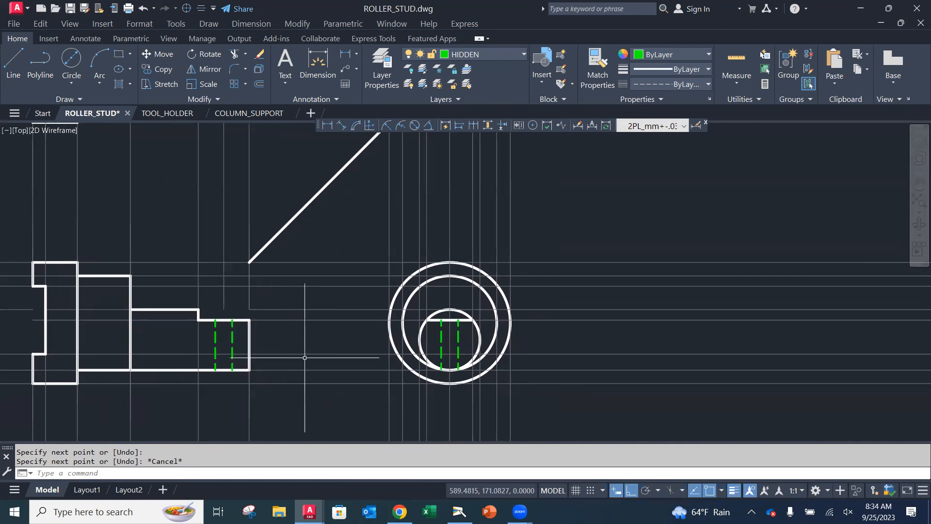
# Draw a horizontal hidden line across the outer circle of the side view at the slot's lower edge.
pyautogui.scroll(2, 405, 356)
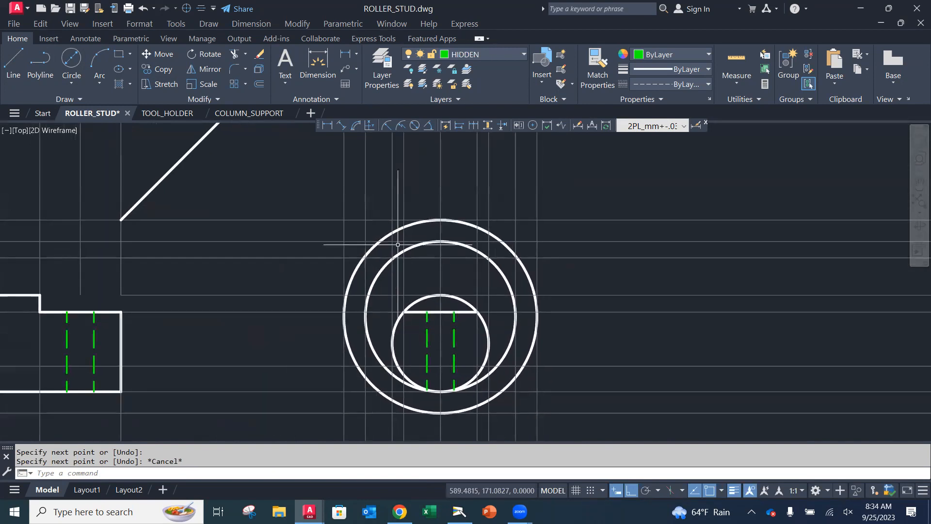
pyautogui.moveTo(342, 244); pyautogui.dragTo(525, 259, button='middle')
pyautogui.scroll(-3, 538, 271)
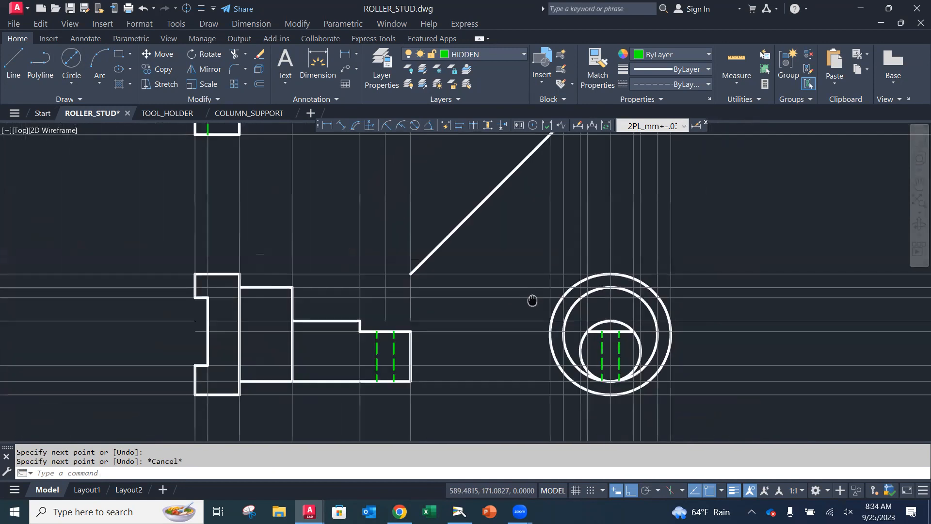
pyautogui.scroll(-4, 535, 294)
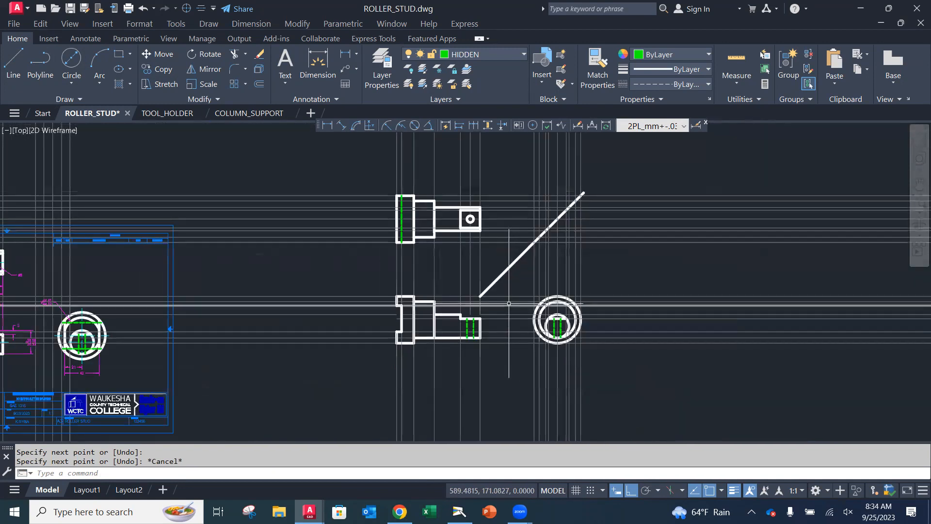
pyautogui.scroll(4, 509, 301)
pyautogui.moveTo(508, 300); pyautogui.dragTo(468, 270, button='middle')
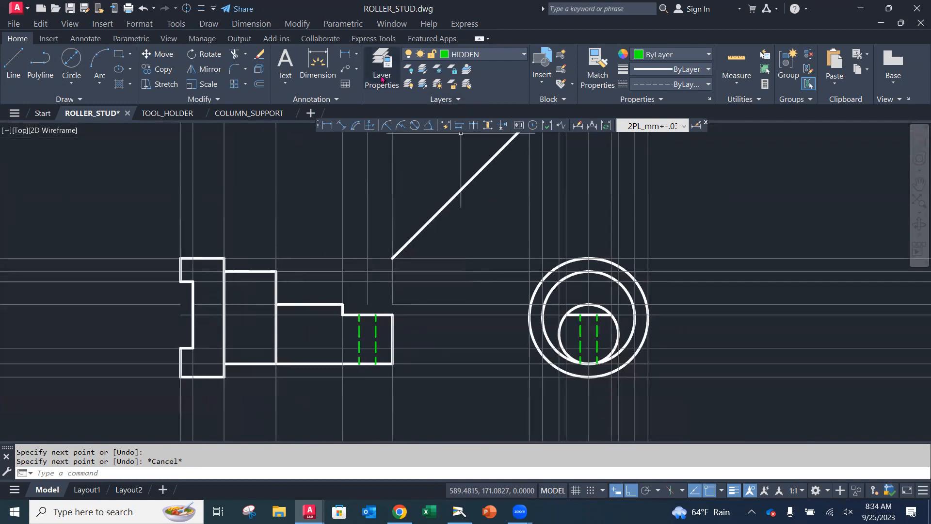
pyautogui.click(13, 63)
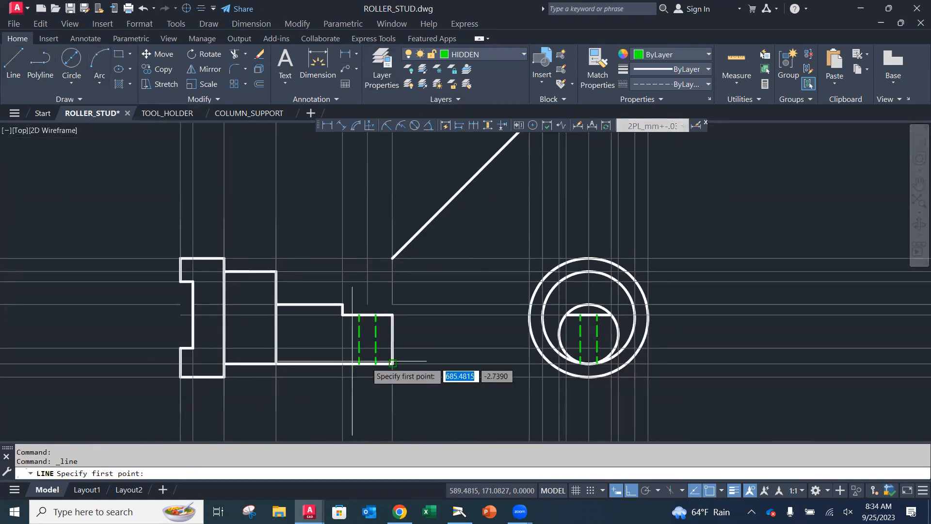
pyautogui.click(539, 348)
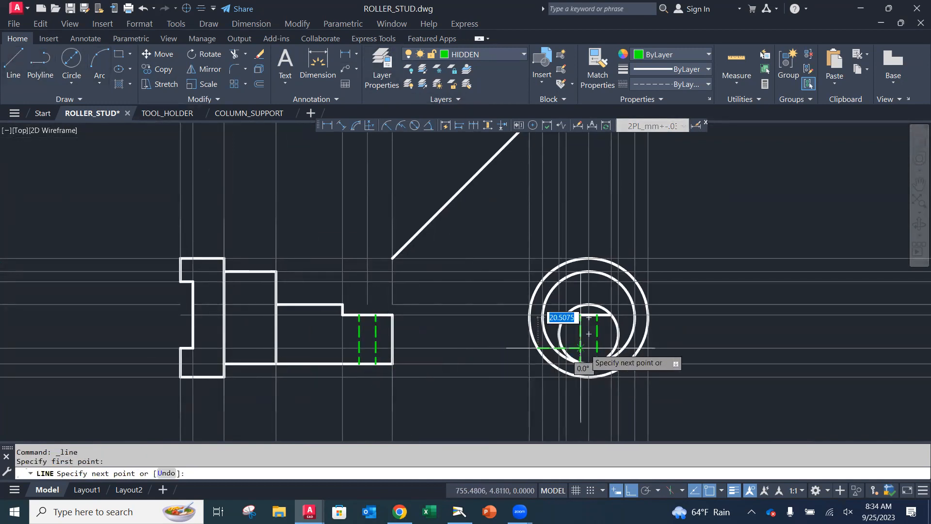
pyautogui.click(640, 347)
pyautogui.press('Escape')
# Draw a second horizontal hidden line across the outer circle of the side view at the slot's upper edge.
pyautogui.press('Return')
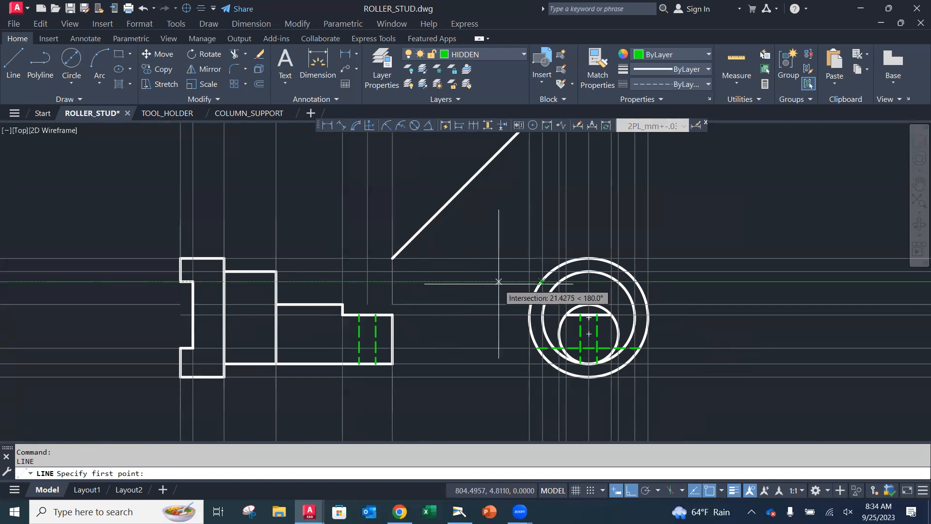
pyautogui.click(541, 282)
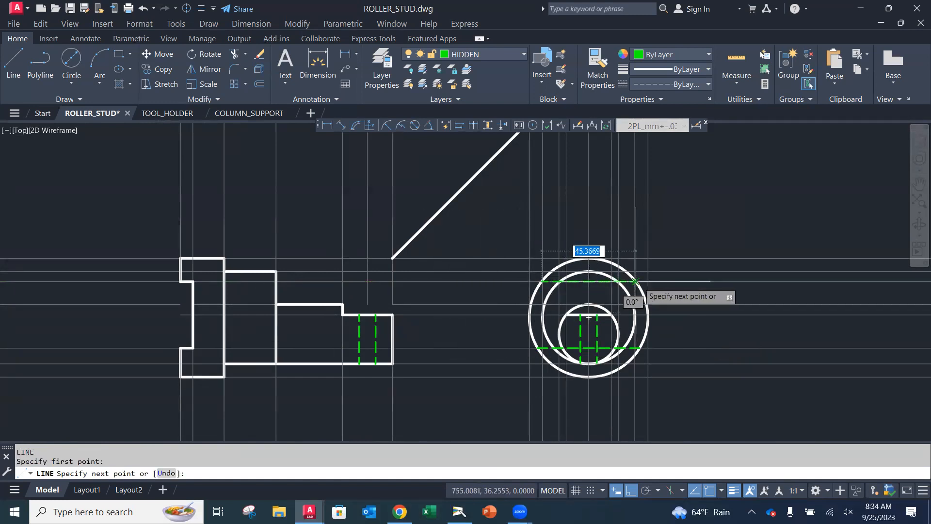
pyautogui.scroll(4, 635, 281)
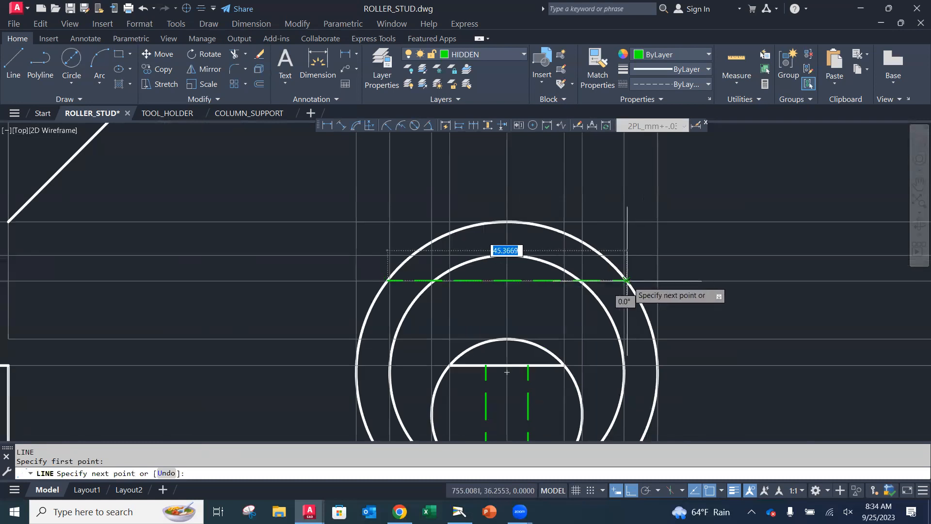
pyautogui.click(626, 281)
pyautogui.press('Return')
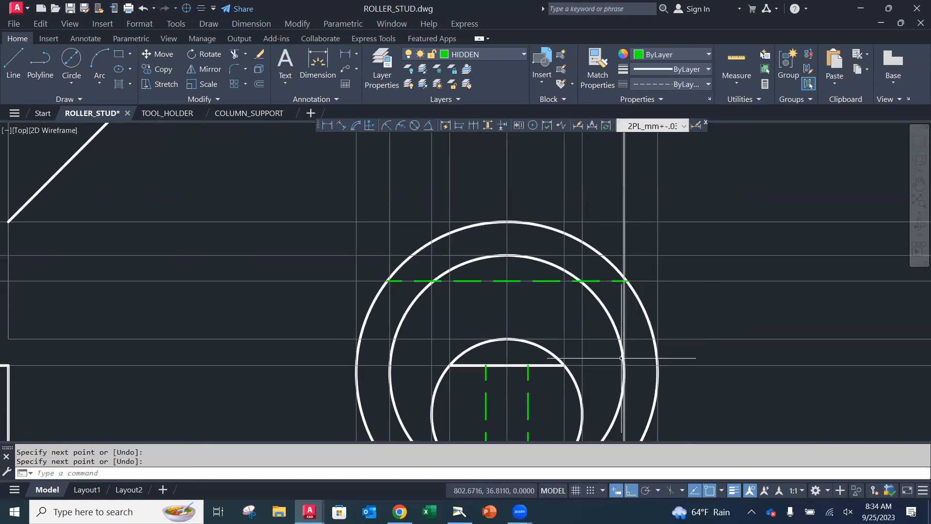
pyautogui.scroll(2, 616, 318)
pyautogui.scroll(-2, 609, 315)
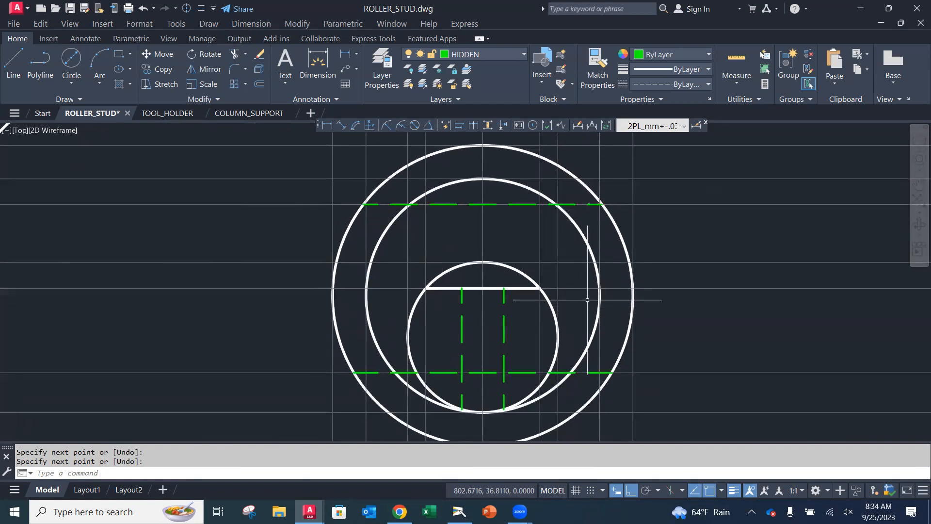
# Save the ROLLER_STUD drawing.
pyautogui.scroll(-2, 576, 312)
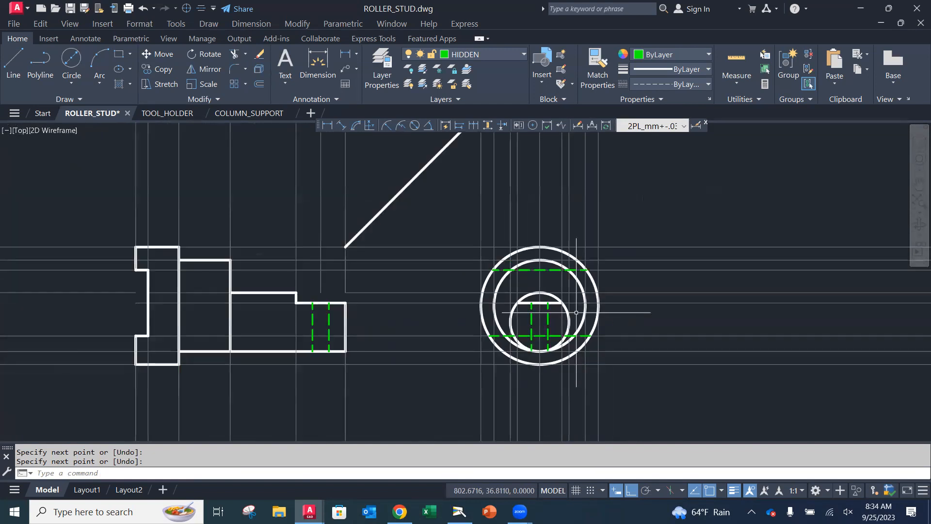
pyautogui.moveTo(576, 313); pyautogui.dragTo(626, 314, button='middle')
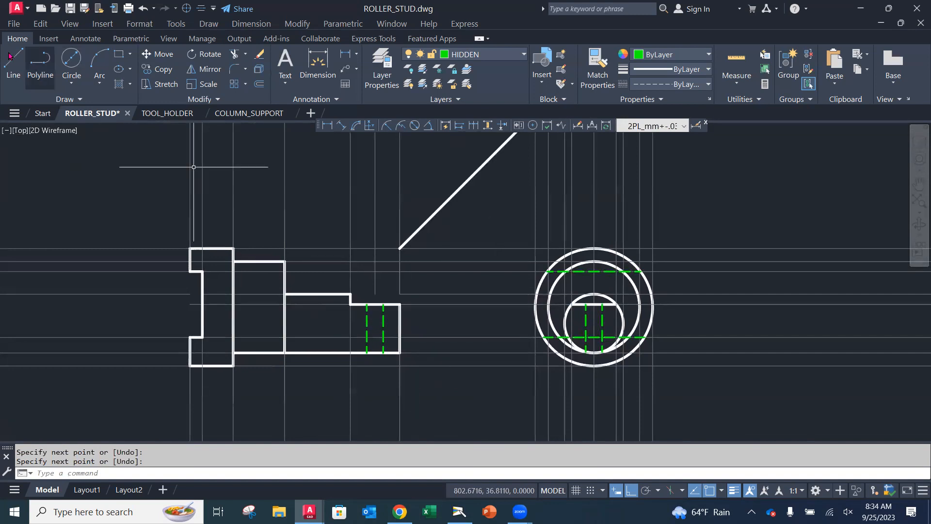
pyautogui.click(13, 23)
pyautogui.click(40, 143)
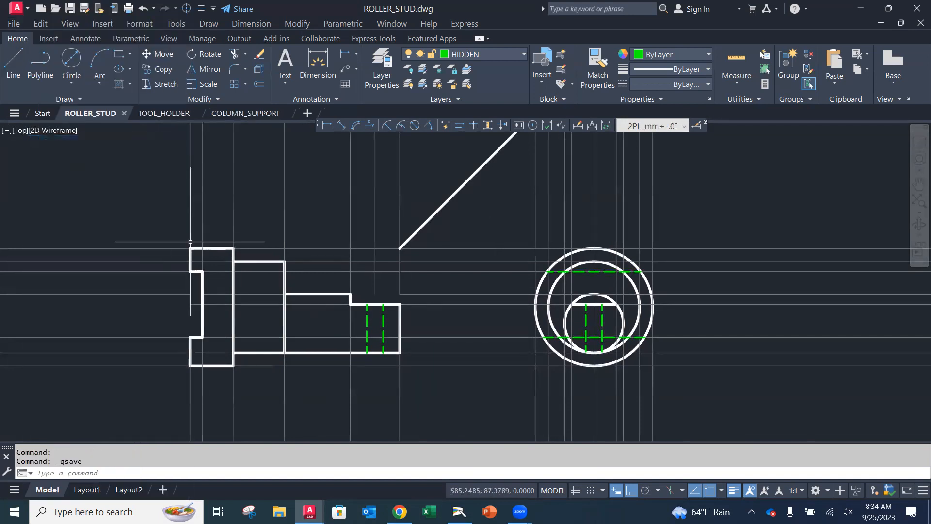
# Switch to the Camera window to check the dimensions of the Roller Stud exercise, and return to the ROLLER_STUD drawing in AutoCAD.
pyautogui.scroll(-1, 237, 252)
pyautogui.moveTo(236, 252); pyautogui.dragTo(228, 307, button='middle')
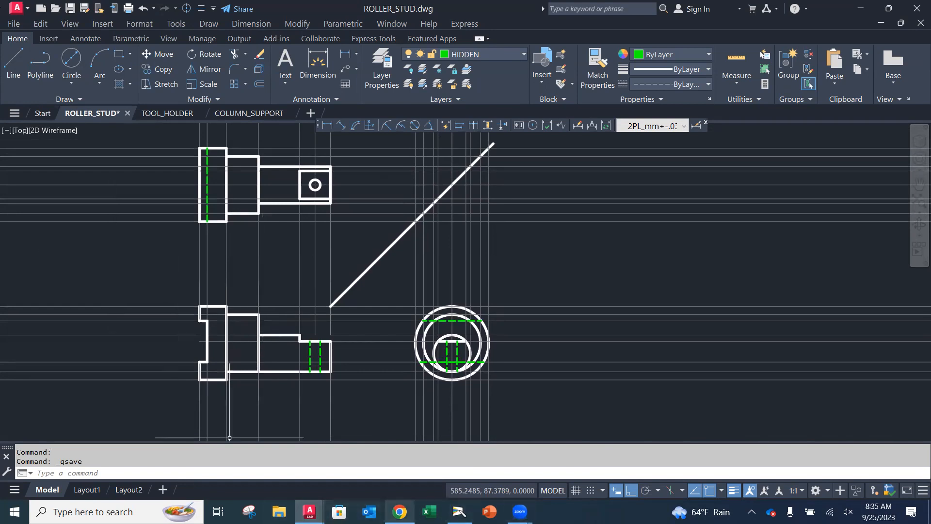
pyautogui.click(459, 512)
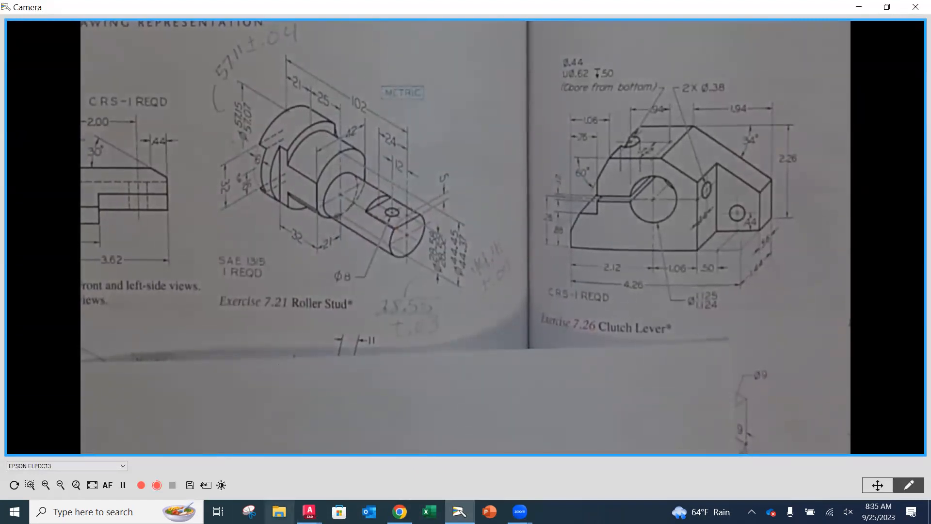
pyautogui.moveTo(309, 512)
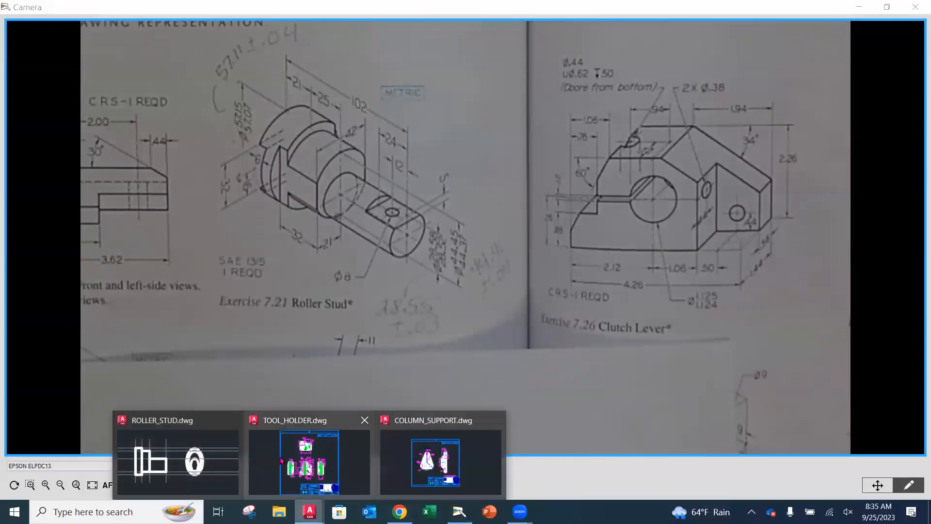
pyautogui.click(238, 450)
# Erase the vertical construction lines between the outermost pair in the side view, keeping the one through the centre.
pyautogui.scroll(4, 419, 348)
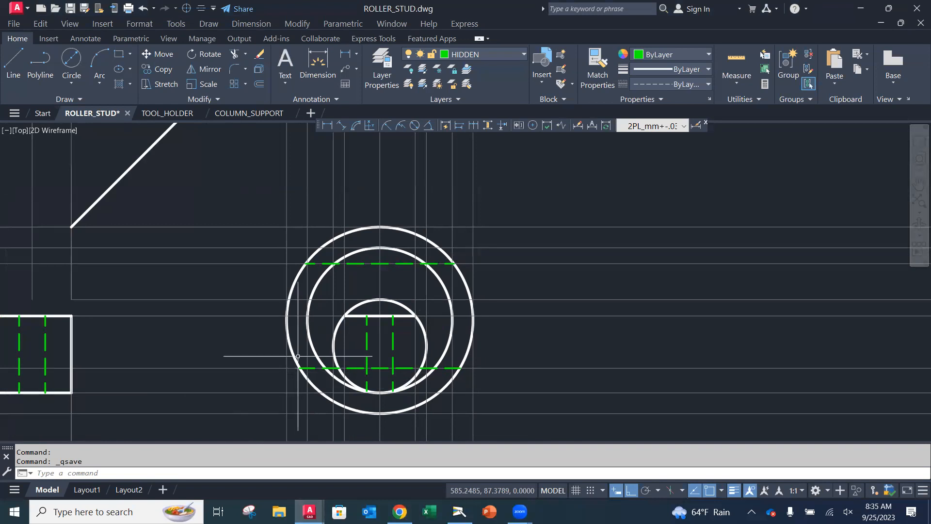
pyautogui.write('E')
pyautogui.press('Return')
pyautogui.click(461, 203)
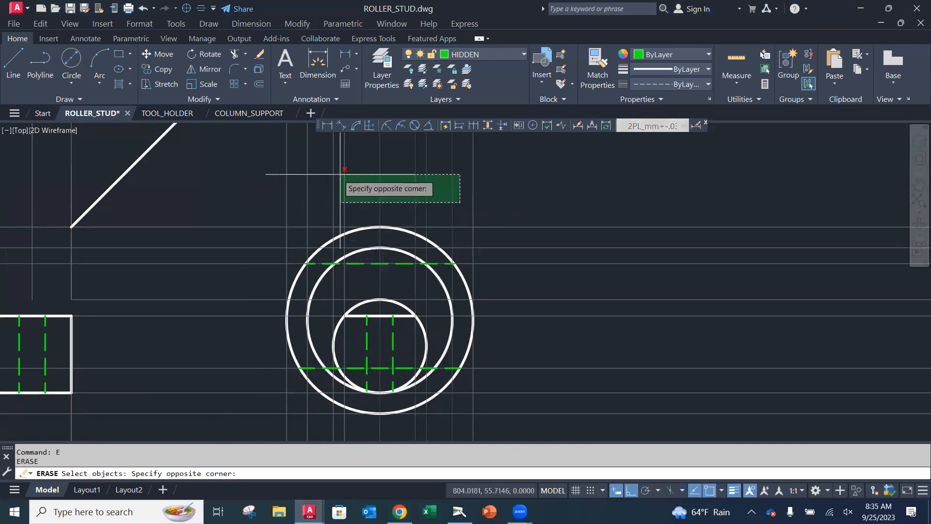
pyautogui.click(299, 163)
pyautogui.write('r')
pyautogui.press('Return')
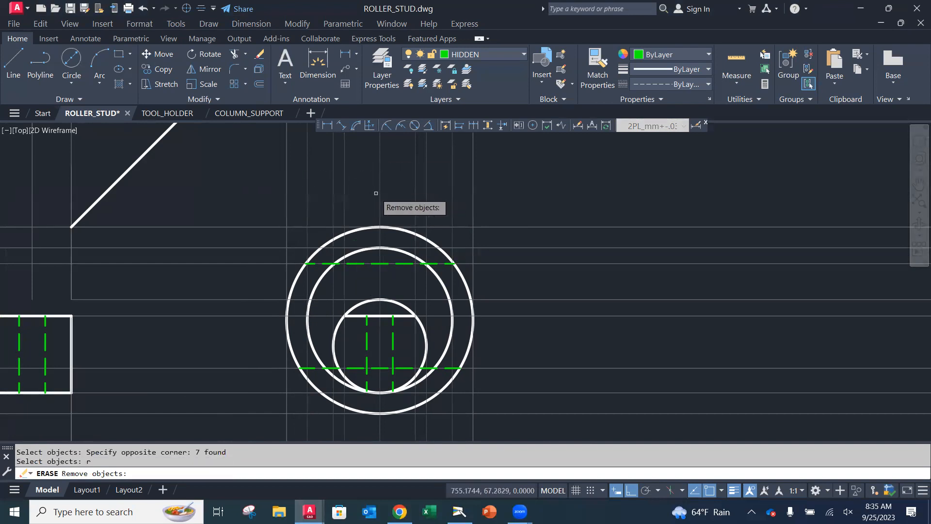
pyautogui.click(382, 198)
pyautogui.press('Return')
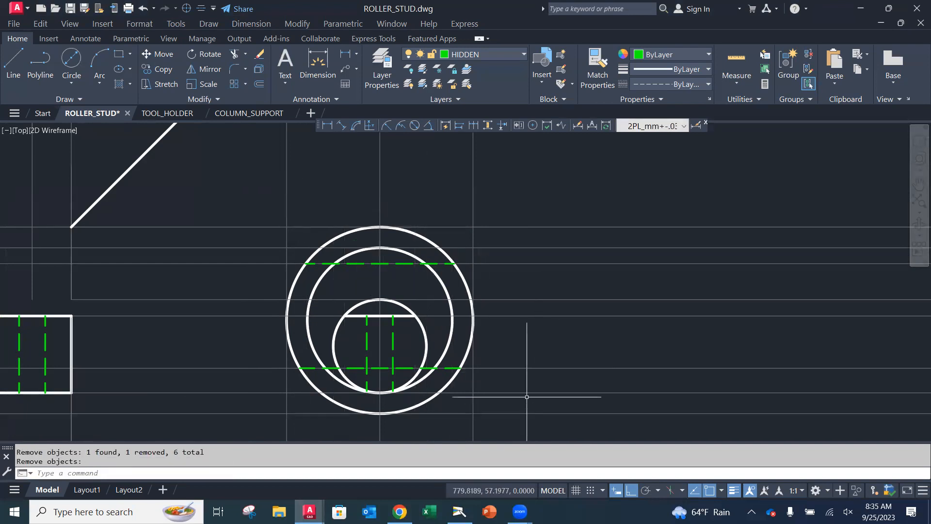
# Erase the inner horizontal construction lines projected from the top view, keeping the centre line and the two outermost lines.
pyautogui.moveTo(474, 370)
pyautogui.mouseDown(button='middle')
pyautogui.moveTo(490, 496)
pyautogui.moveTo(486, 523)
pyautogui.moveTo(466, 523)
pyautogui.mouseUp(button='middle')
pyautogui.moveTo(467, 466)
pyautogui.mouseDown(button='middle')
pyautogui.moveTo(467, 523)
pyautogui.moveTo(469, 491)
pyautogui.mouseUp(button='middle')
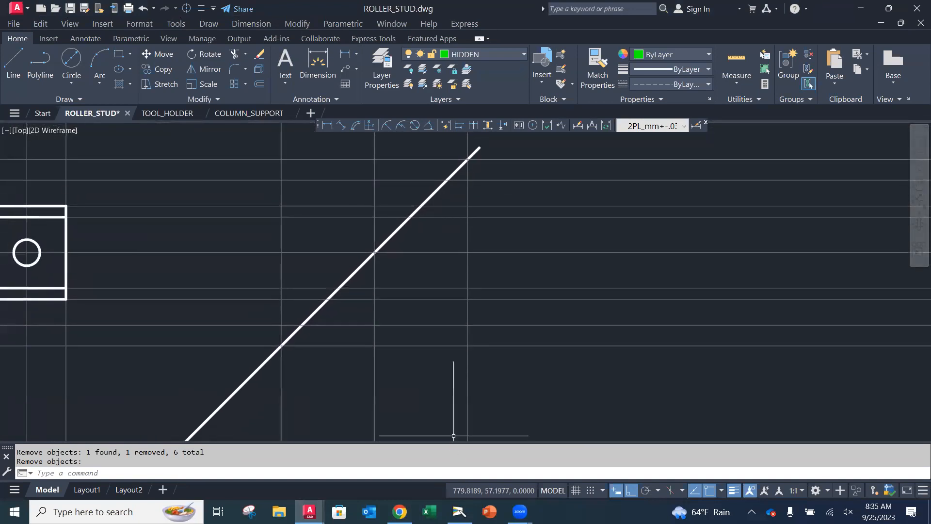
pyautogui.write('e')
pyautogui.press('Return')
pyautogui.click(258, 317)
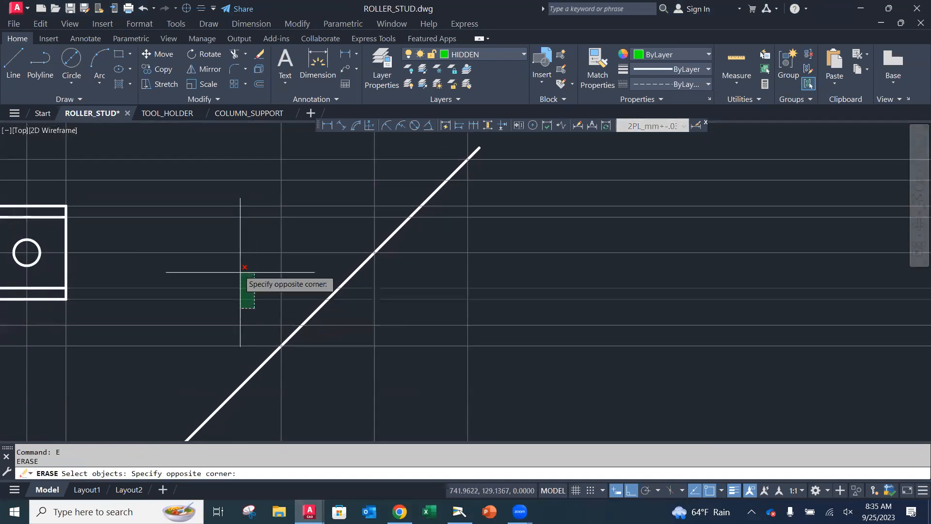
pyautogui.click(232, 260)
pyautogui.click(241, 227)
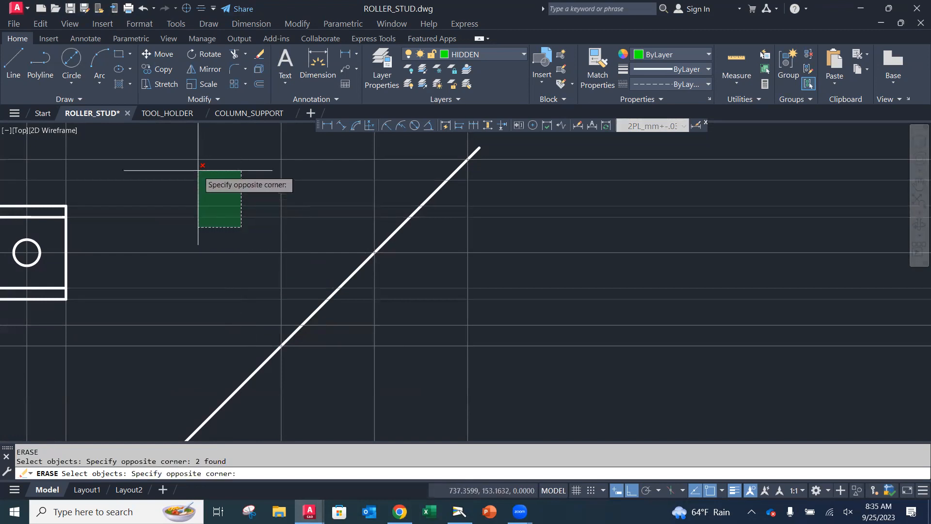
pyautogui.click(197, 172)
pyautogui.scroll(-2, 375, 306)
pyautogui.moveTo(376, 306)
pyautogui.mouseDown(button='middle')
pyautogui.moveTo(262, 233)
pyautogui.moveTo(233, 232)
pyautogui.mouseUp(button='middle')
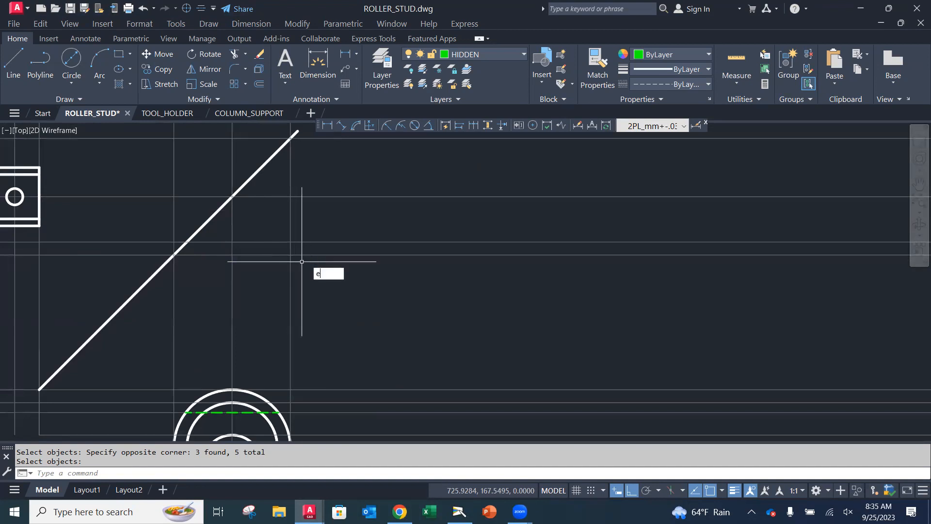
pyautogui.press('Return')
pyautogui.press('Return')
pyautogui.click(323, 242)
# Offset the side view's vertical centre construction line 21 mm to both sides.
pyautogui.scroll(-2, 291, 335)
pyautogui.moveTo(291, 327)
pyautogui.mouseDown(button='middle')
pyautogui.moveTo(289, 262)
pyautogui.moveTo(275, 288)
pyautogui.mouseUp(button='middle')
pyautogui.scroll(3, 311, 276)
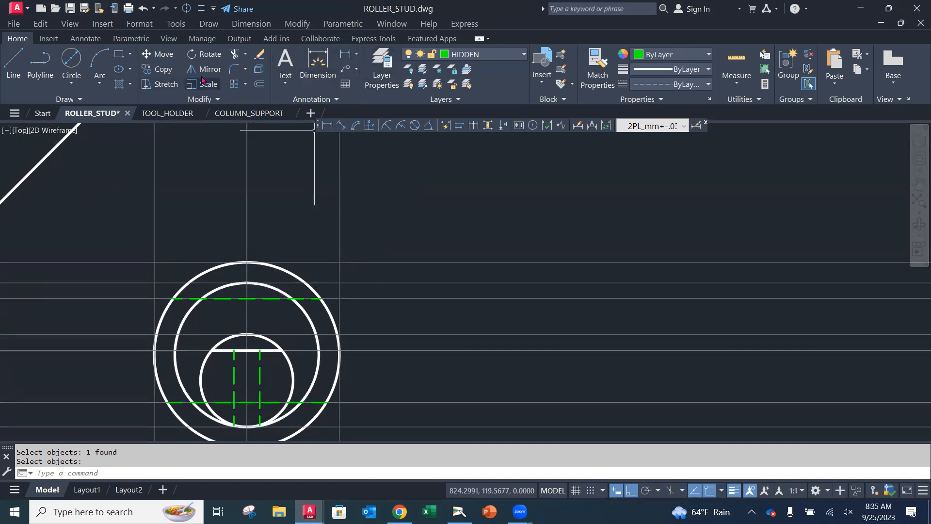
pyautogui.click(267, 85)
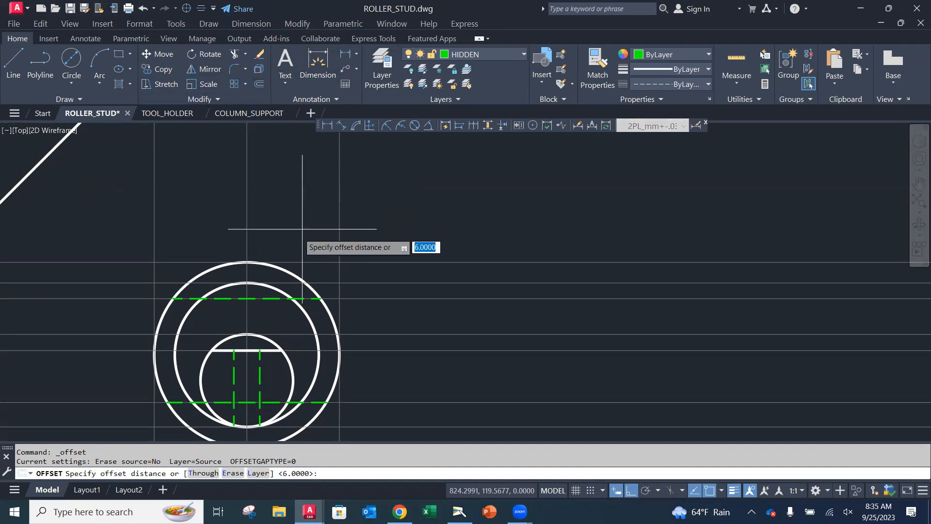
pyautogui.write('21')
pyautogui.press('Return')
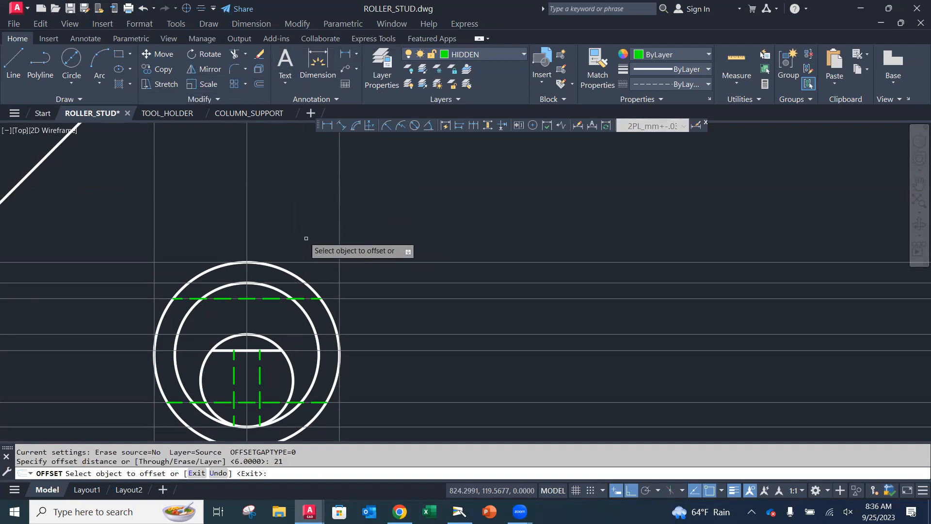
pyautogui.click(247, 234)
pyautogui.click(209, 233)
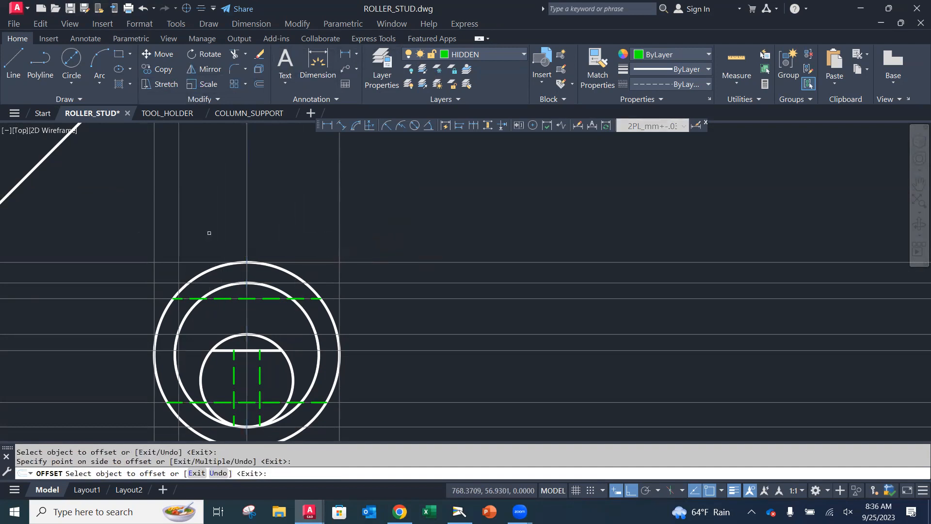
pyautogui.click(248, 233)
pyautogui.click(297, 225)
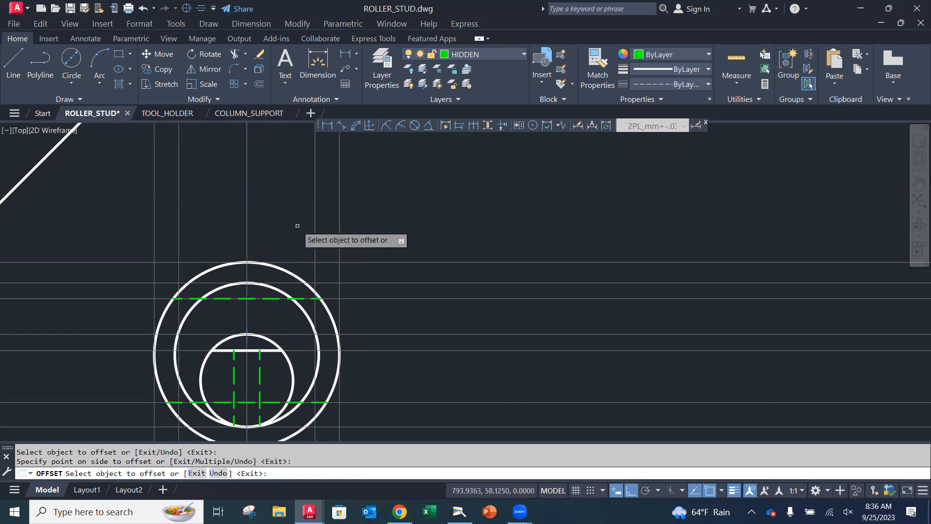
pyautogui.press('Escape')
# Make OBJECT the current layer and draw a vertical line across the outer circle along the side view's left offset construction line.
pyautogui.scroll(2, 276, 311)
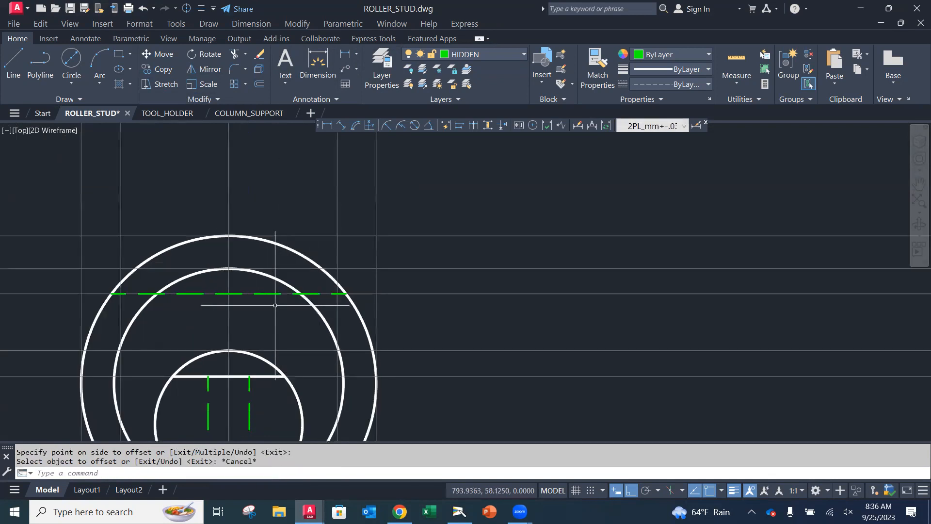
pyautogui.moveTo(277, 304); pyautogui.dragTo(277, 283, button='middle')
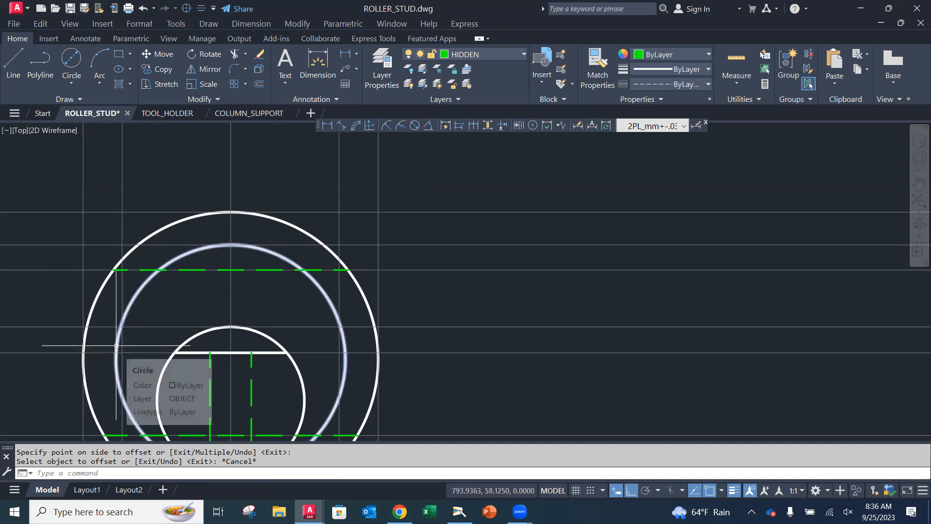
pyautogui.moveTo(151, 346); pyautogui.dragTo(159, 259, button='middle')
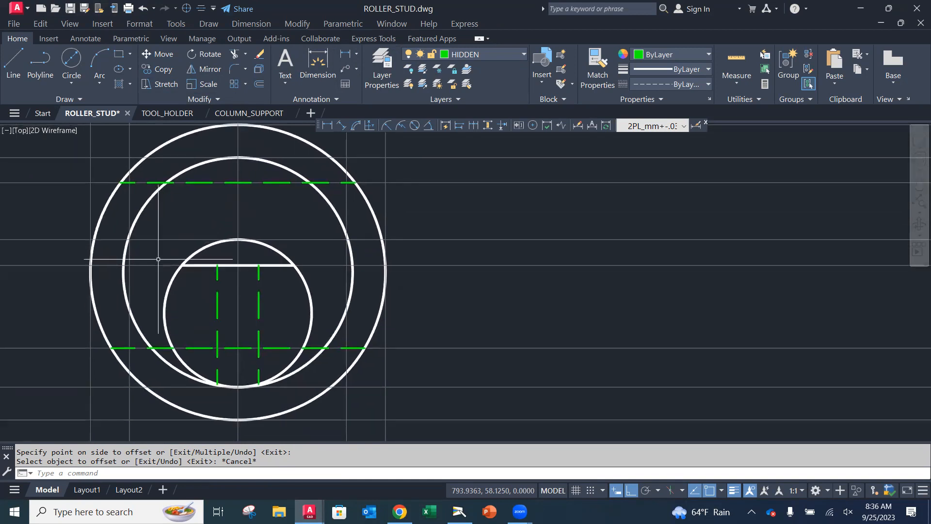
pyautogui.click(462, 56)
pyautogui.click(466, 228)
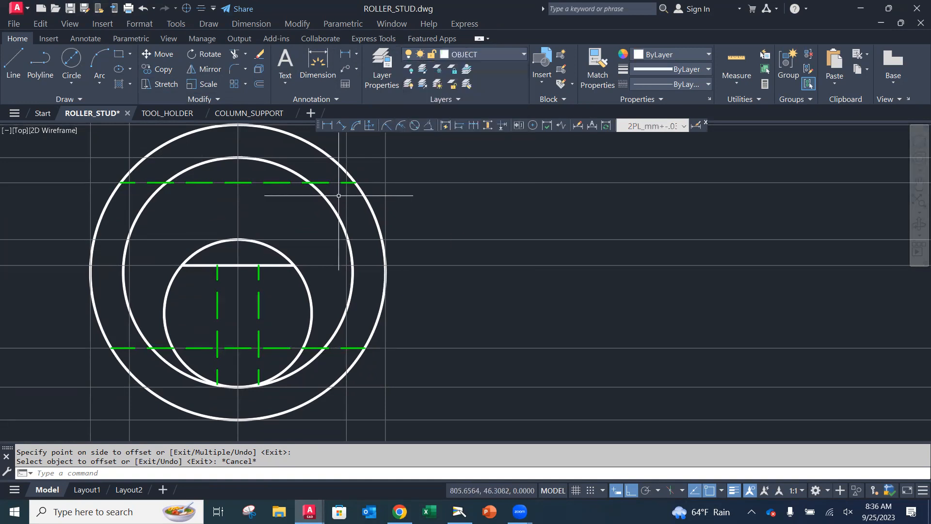
pyautogui.click(13, 62)
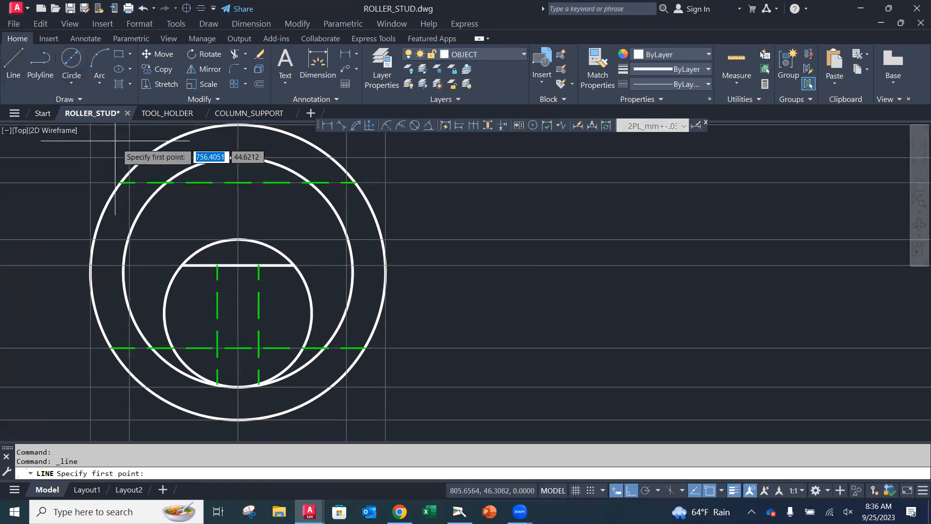
pyautogui.click(130, 171)
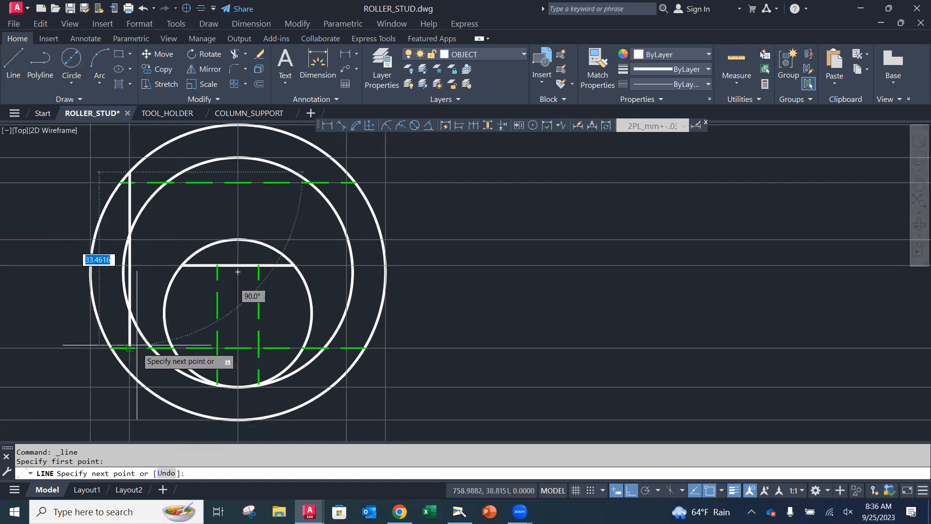
pyautogui.click(129, 372)
pyautogui.press('Escape')
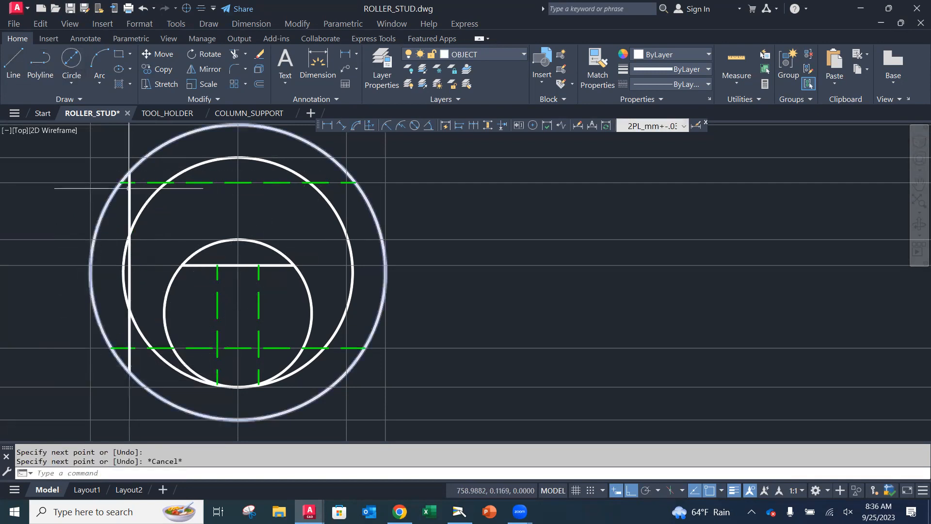
# Draw the matching vertical object line across the outer circle along the side view's right offset construction line.
pyautogui.click(13, 63)
pyautogui.click(347, 171)
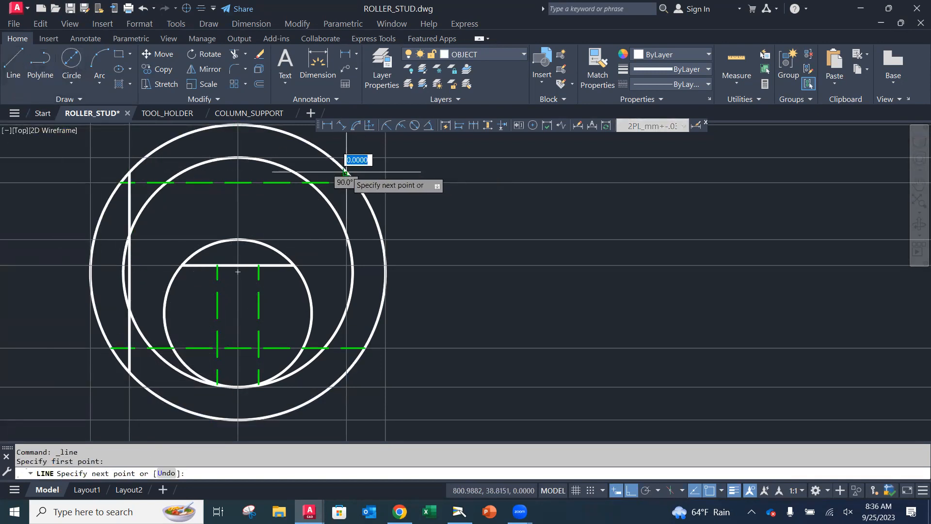
pyautogui.click(349, 372)
pyautogui.press('Escape')
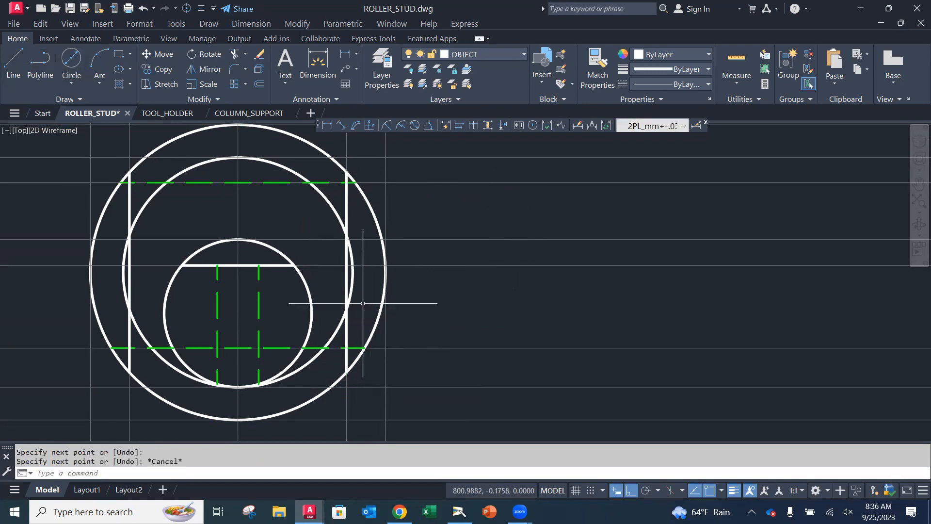
# Trim the part of the middle circle that lies outside the right vertical line in the side view.
pyautogui.click(235, 55)
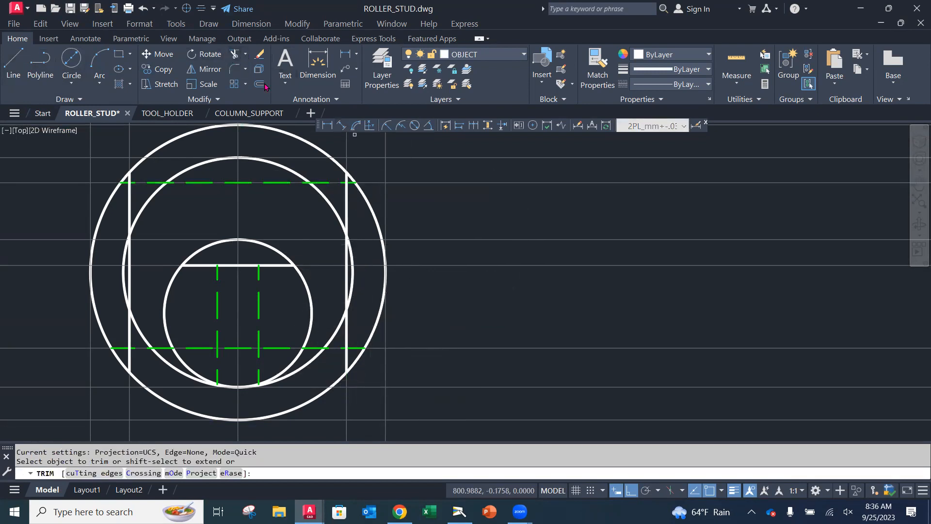
pyautogui.scroll(5, 354, 261)
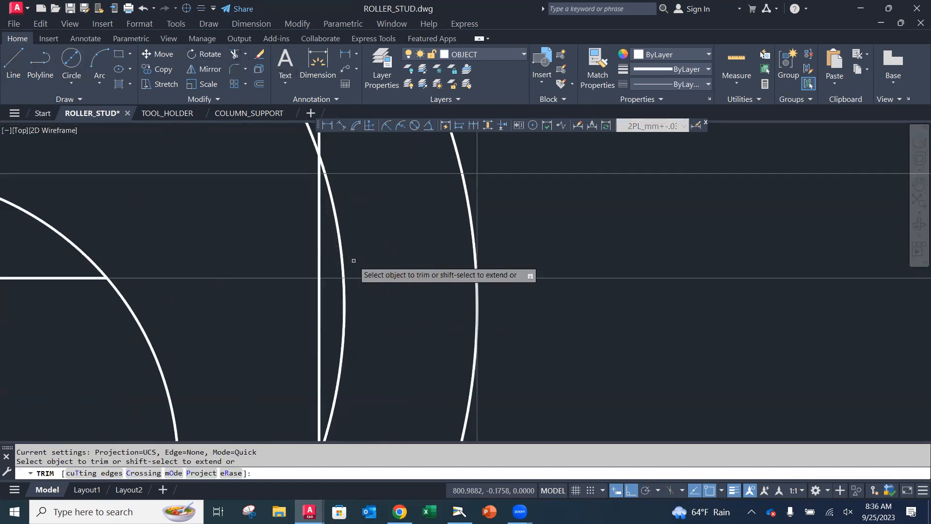
pyautogui.click(334, 153)
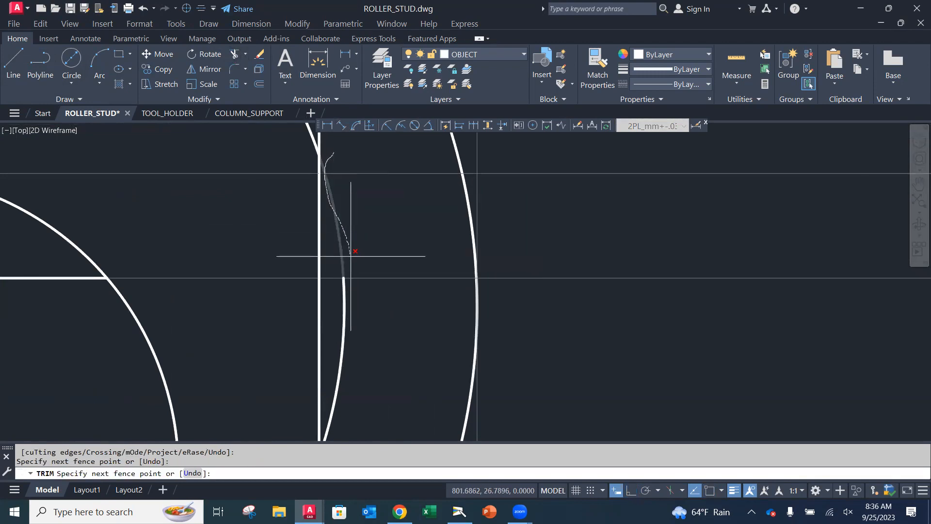
pyautogui.moveTo(342, 351); pyautogui.dragTo(341, 354)
# Trim the part of the middle circle that lies outside the left vertical line in the side view.
pyautogui.scroll(-2, 345, 355)
pyautogui.moveTo(345, 357); pyautogui.dragTo(364, 218, button='middle')
pyautogui.scroll(2, 360, 264)
pyautogui.scroll(-3, 341, 258)
pyautogui.moveTo(322, 256)
pyautogui.mouseDown(button='middle')
pyautogui.moveTo(332, 239)
pyautogui.moveTo(408, 332)
pyautogui.mouseUp(button='middle')
pyautogui.scroll(4, 266, 301)
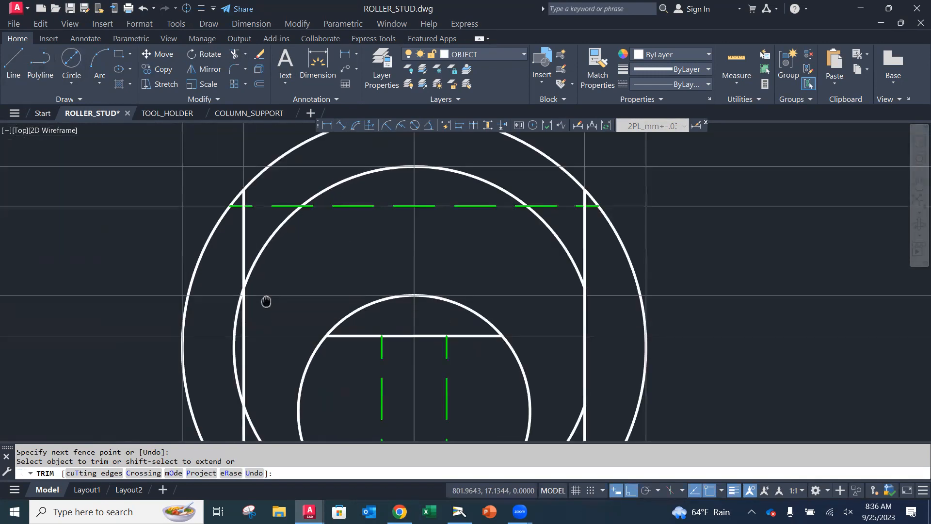
pyautogui.moveTo(282, 251); pyautogui.dragTo(285, 266, button='middle')
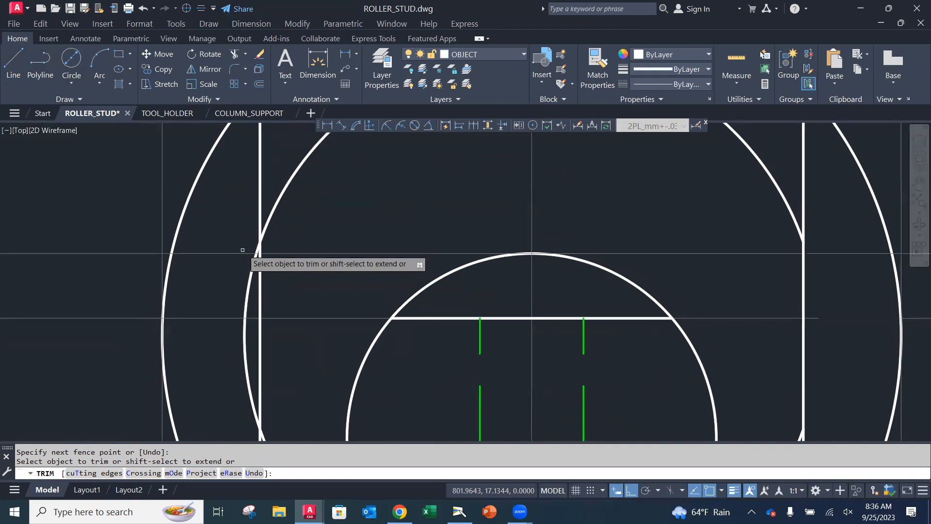
pyautogui.scroll(2, 275, 264)
pyautogui.click(234, 226)
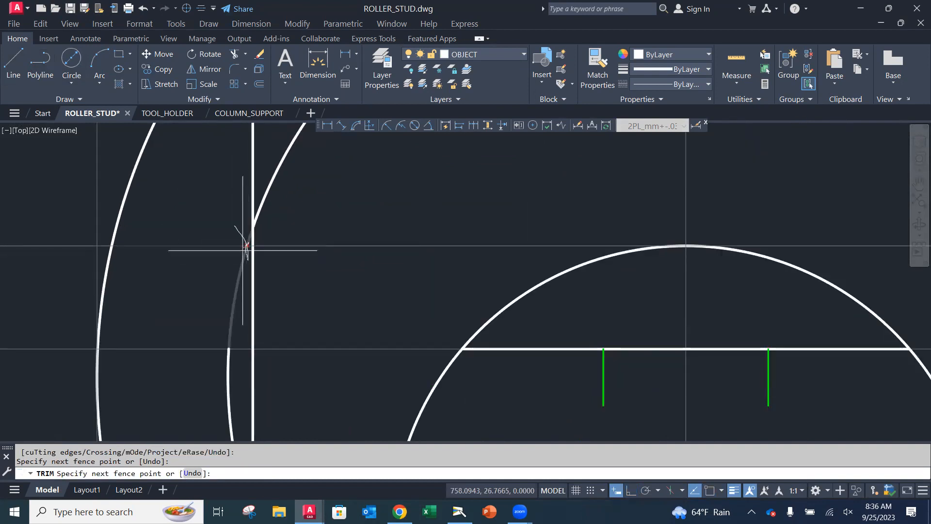
pyautogui.moveTo(221, 355); pyautogui.dragTo(235, 373)
pyautogui.scroll(-3, 263, 291)
pyautogui.moveTo(289, 306)
pyautogui.mouseDown(button='middle')
pyautogui.moveTo(235, 230)
pyautogui.moveTo(241, 260)
pyautogui.moveTo(346, 305)
pyautogui.mouseUp(button='middle')
pyautogui.scroll(-4, 231, 246)
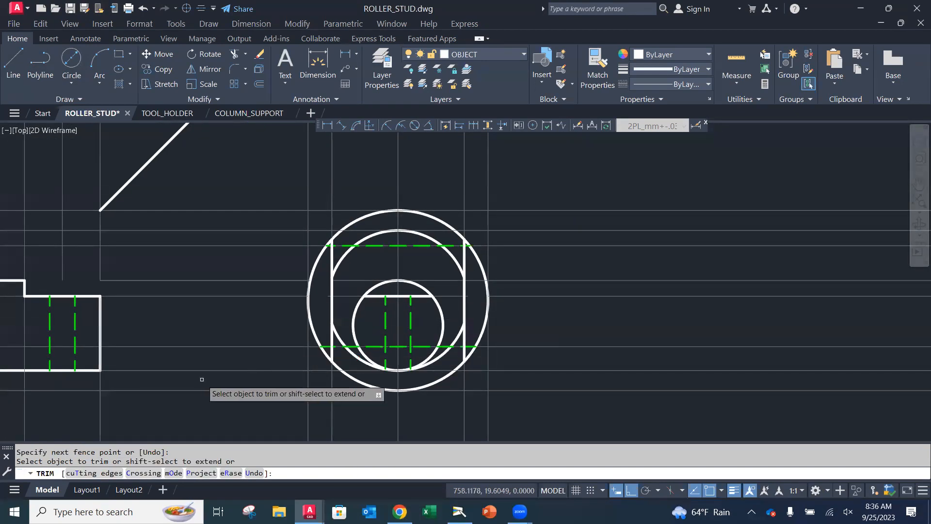
pyautogui.press('Escape')
# Erase the inner horizontal construction lines running between the front and side views, keeping the two at the outer circle's upper and lower edges.
pyautogui.moveTo(285, 331); pyautogui.dragTo(501, 327, button='middle')
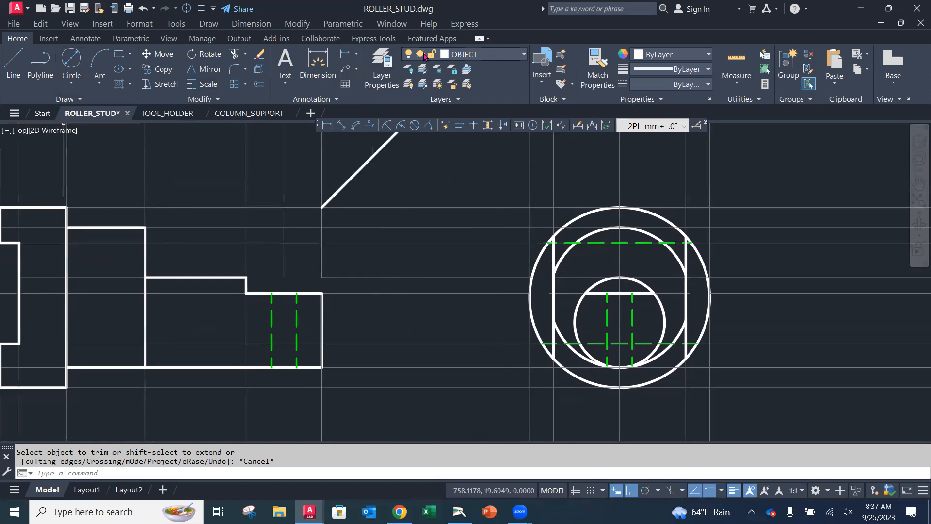
pyautogui.click(261, 55)
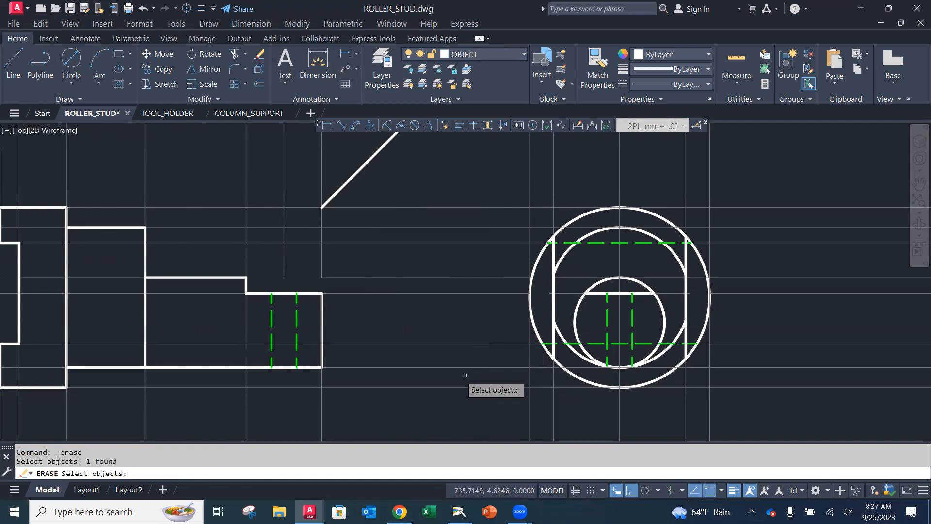
pyautogui.click(471, 348)
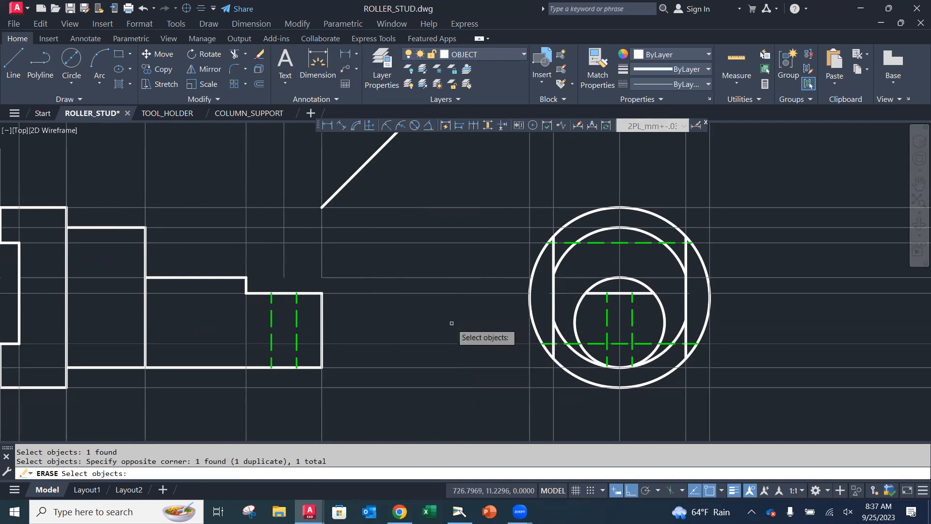
pyautogui.click(465, 372)
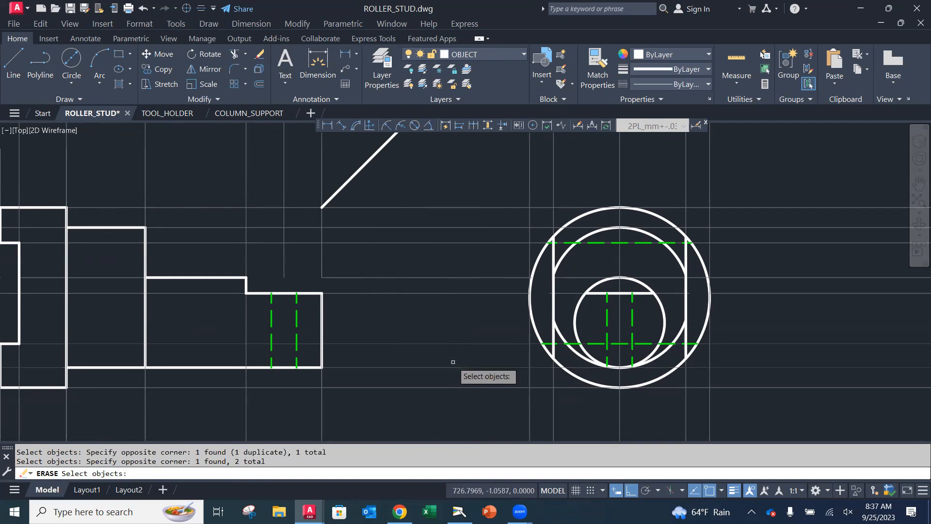
pyautogui.click(459, 283)
pyautogui.click(444, 267)
pyautogui.click(467, 248)
pyautogui.click(450, 223)
pyautogui.press('Return')
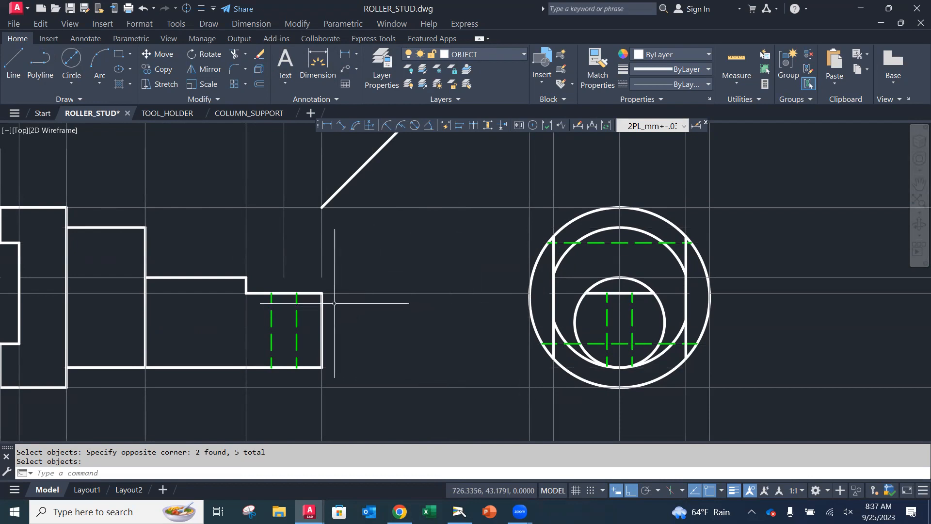
# Erase the remaining inner horizontal construction line pieces between the front and side views.
pyautogui.write('ERASE Select objects:')
pyautogui.press('Return')
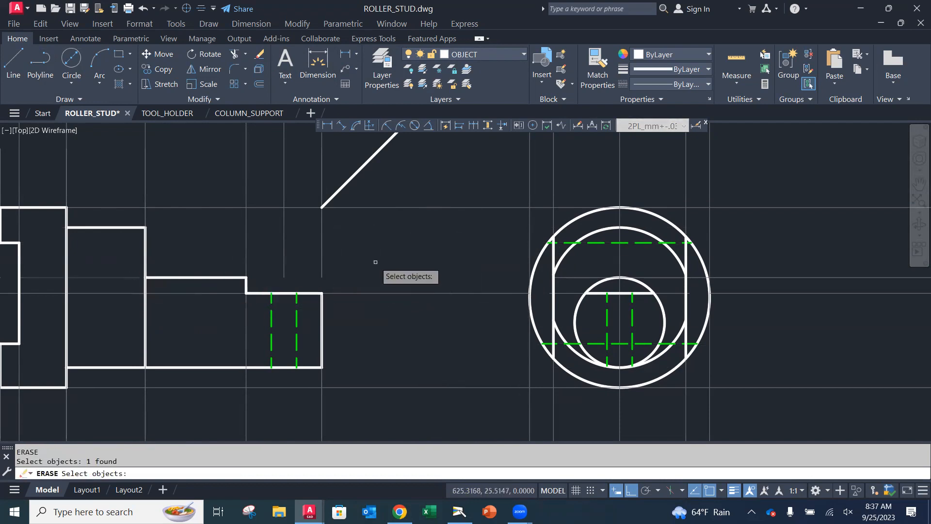
pyautogui.press('Return')
pyautogui.press('Return')
pyautogui.click(246, 303)
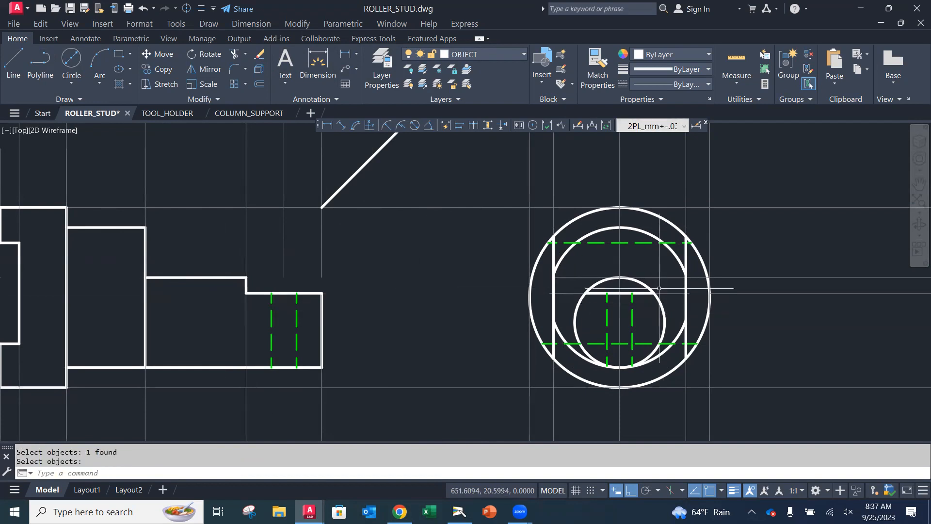
# Make CONSTRUCTION the current layer.
pyautogui.click(494, 56)
pyautogui.click(474, 128)
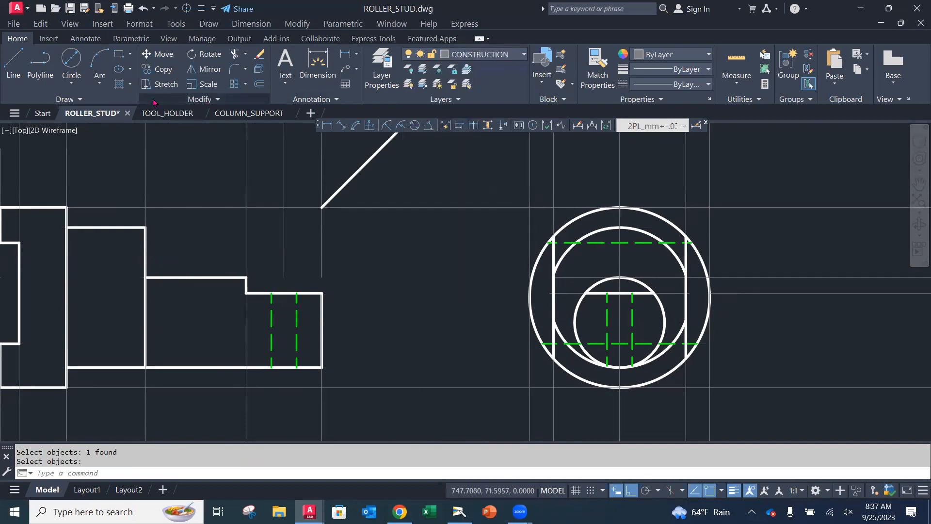
pyautogui.click(90, 99)
pyautogui.click(41, 114)
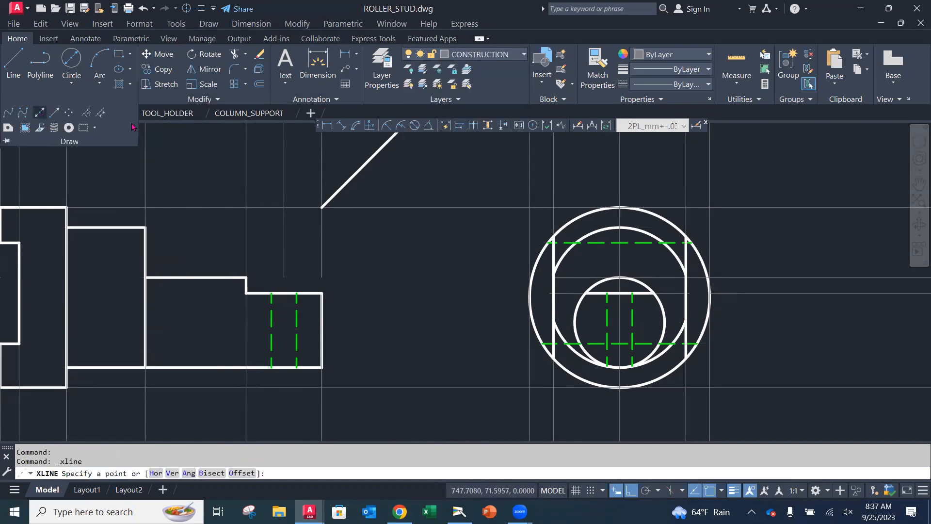
pyautogui.click(553, 237)
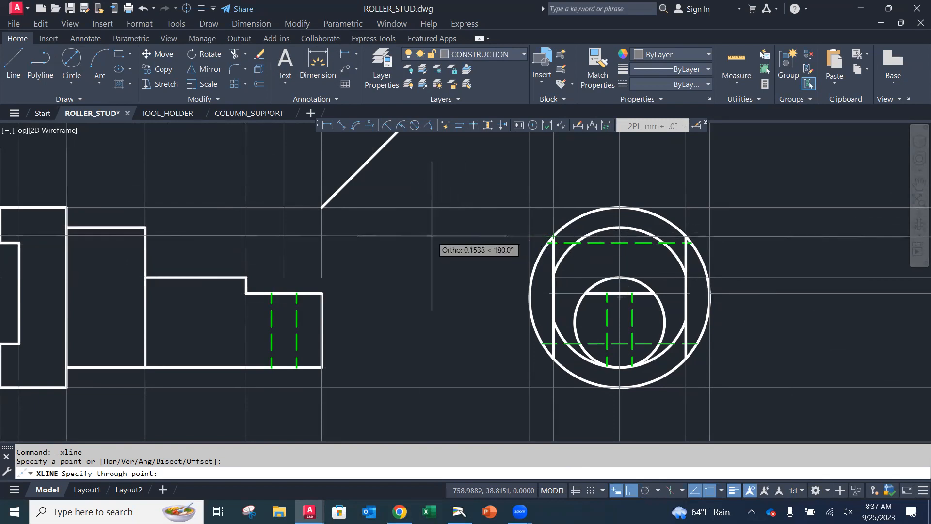
pyautogui.press('Escape')
pyautogui.press('Escape')
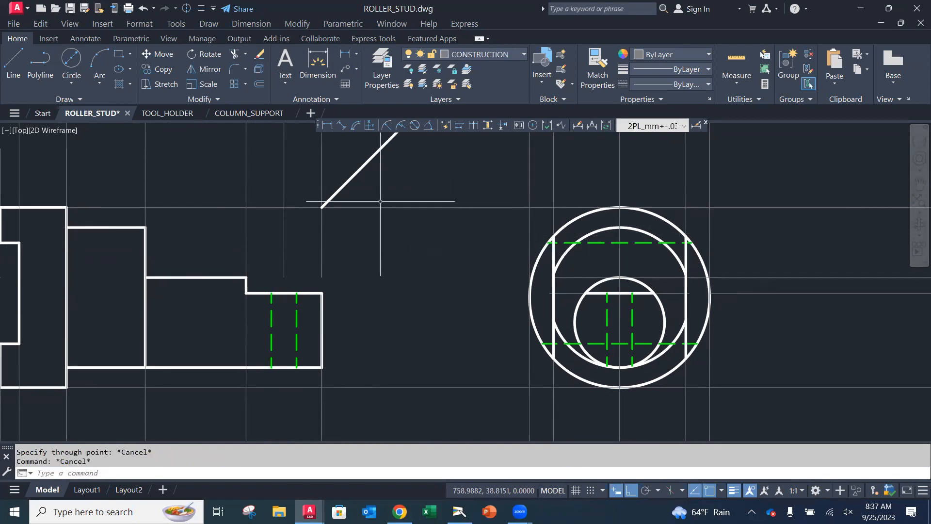
# Draw a horizontal construction line through the upper intersection of the side view's left vertical line and outer circle, using the Intersection snap.
pyautogui.click(68, 98)
pyautogui.click(40, 112)
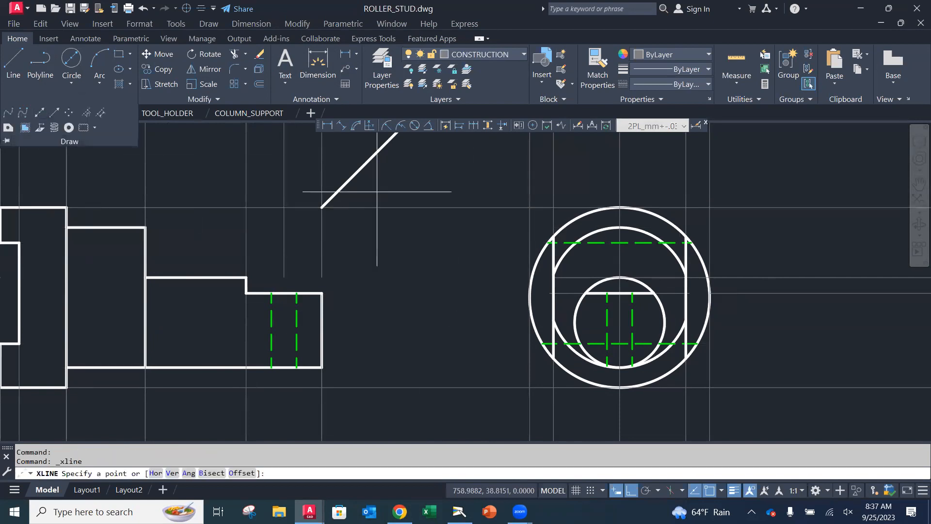
pyautogui.keyDown('shift'); pyautogui.rightClick(572, 244); pyautogui.keyUp('shift')
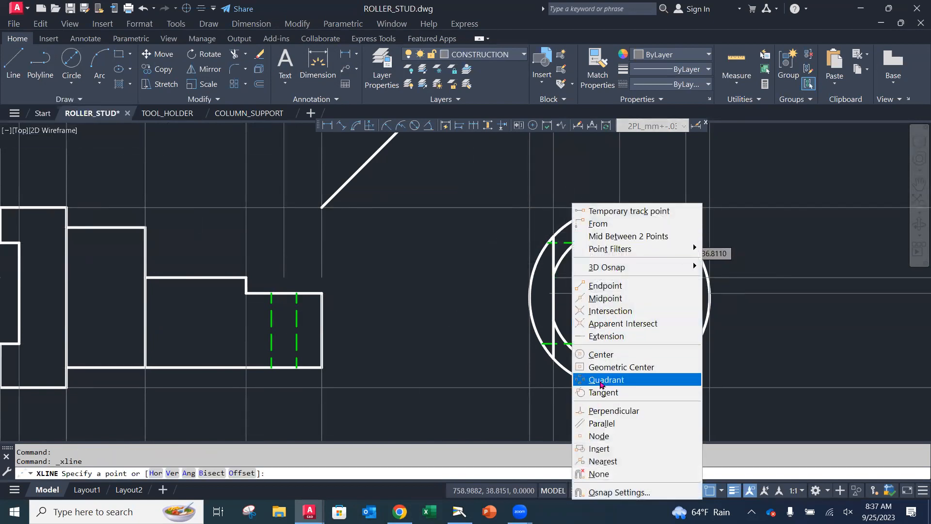
pyautogui.click(612, 311)
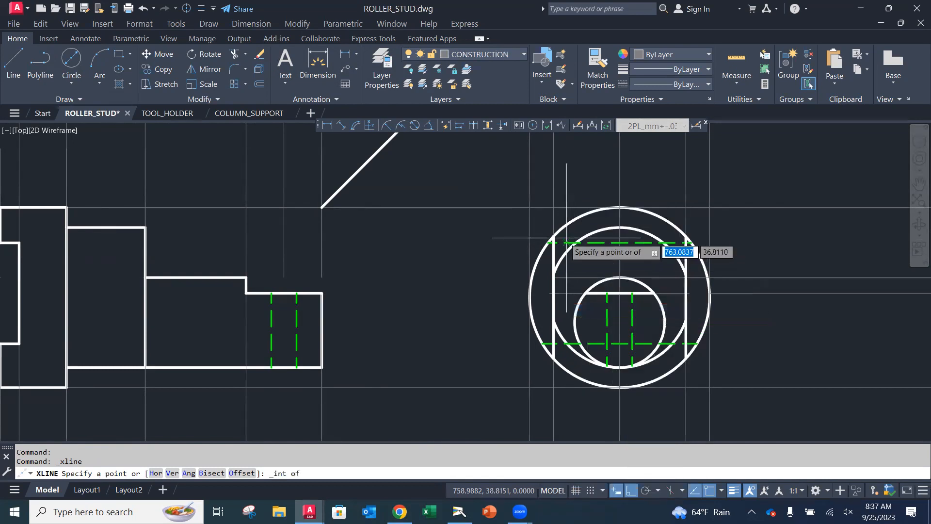
pyautogui.click(554, 238)
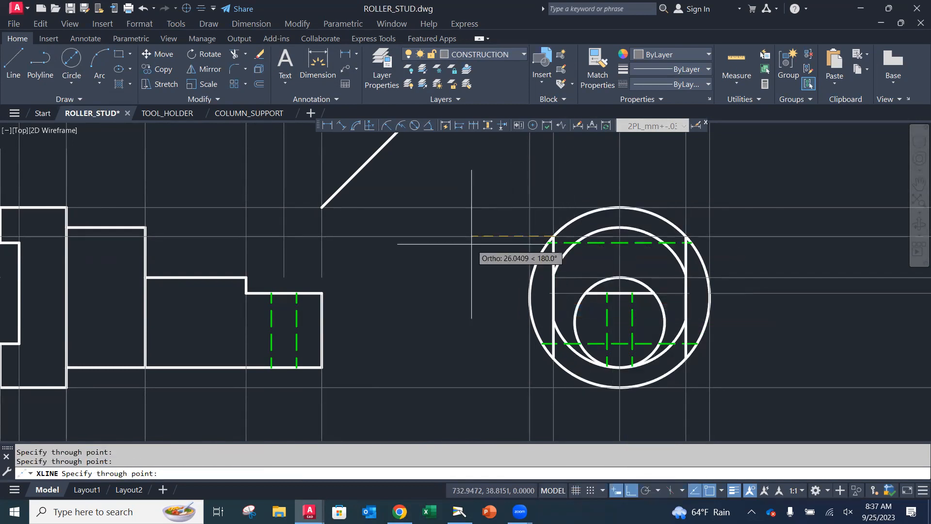
pyautogui.press('Return')
pyautogui.press('Return')
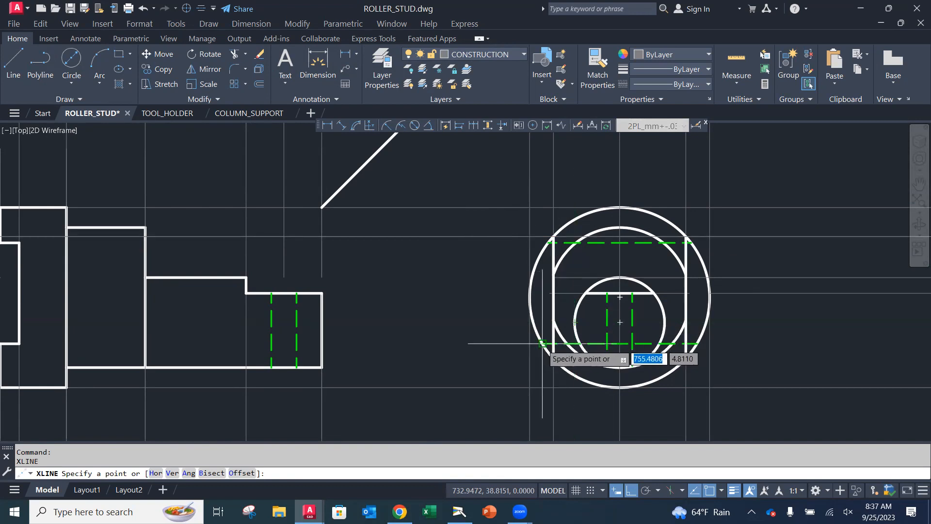
pyautogui.click(553, 358)
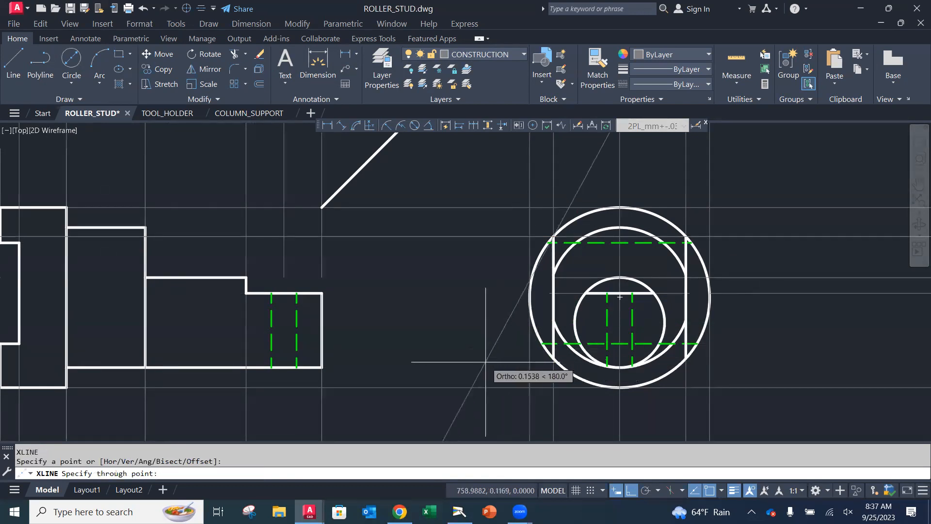
pyautogui.press('Escape')
pyautogui.press('Escape')
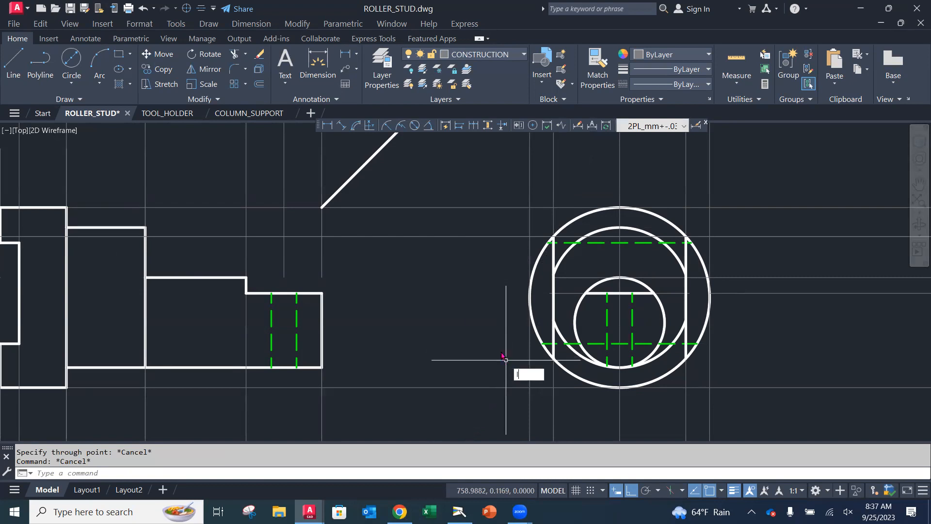
pyautogui.write('L')
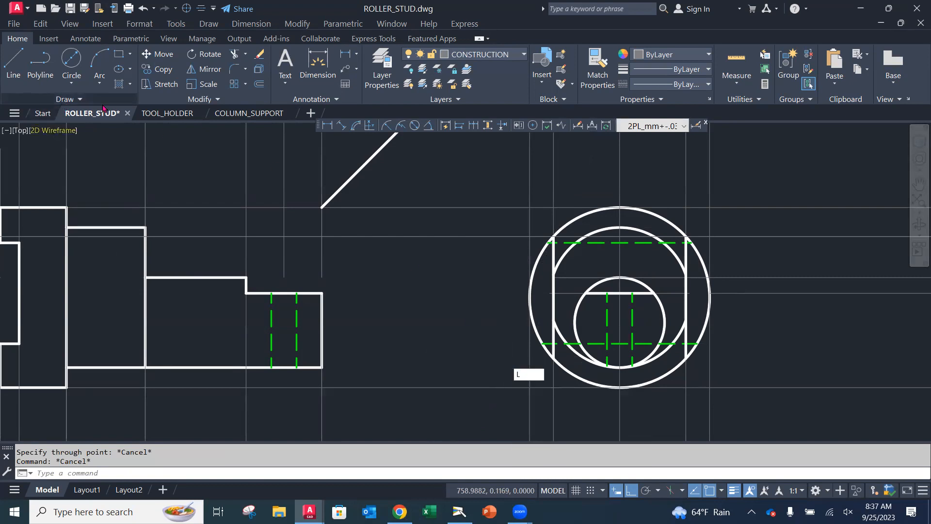
# Draw a horizontal construction line through the lower intersection of the side view's left vertical line and outer circle, using the Intersection snap.
pyautogui.press('Escape')
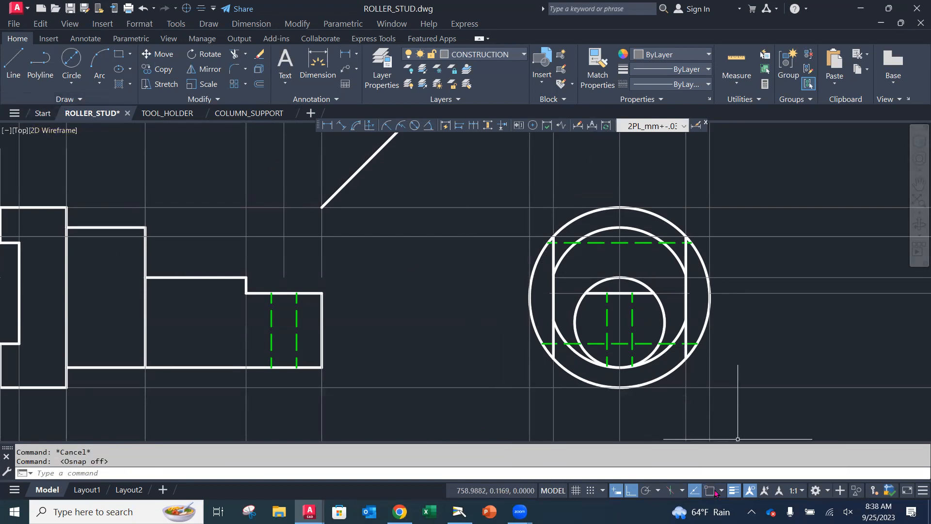
pyautogui.click(63, 99)
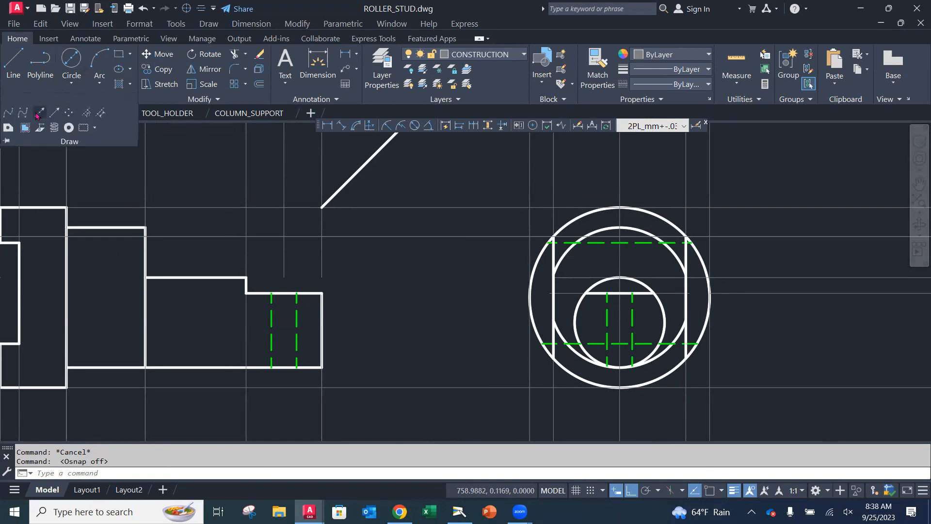
pyautogui.click(40, 114)
pyautogui.keyDown('shift'); pyautogui.rightClick(601, 285); pyautogui.keyUp('shift')
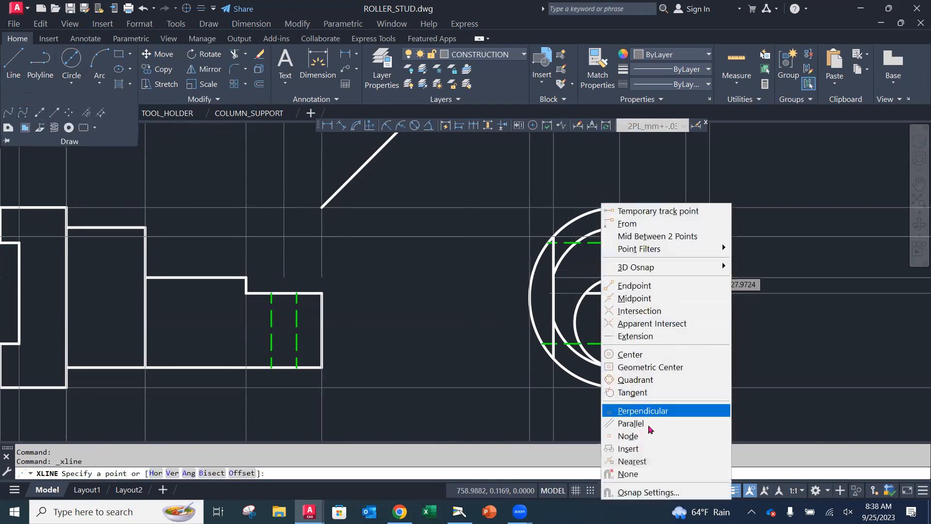
pyautogui.click(635, 311)
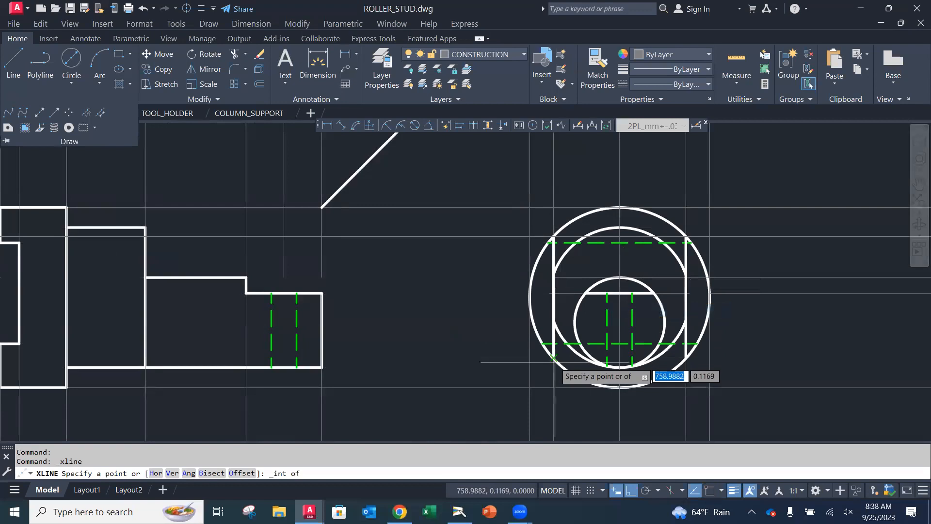
pyautogui.click(553, 360)
pyautogui.click(467, 360)
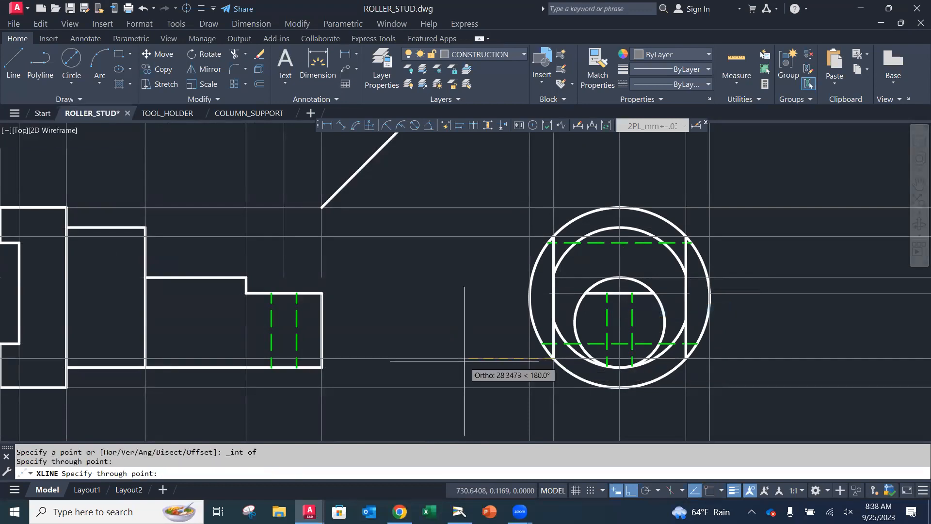
pyautogui.press('Return')
# Draw a horizontal construction line through the lower intersection of the side view's left vertical line and middle circle, using the Intersection snap.
pyautogui.press('Return')
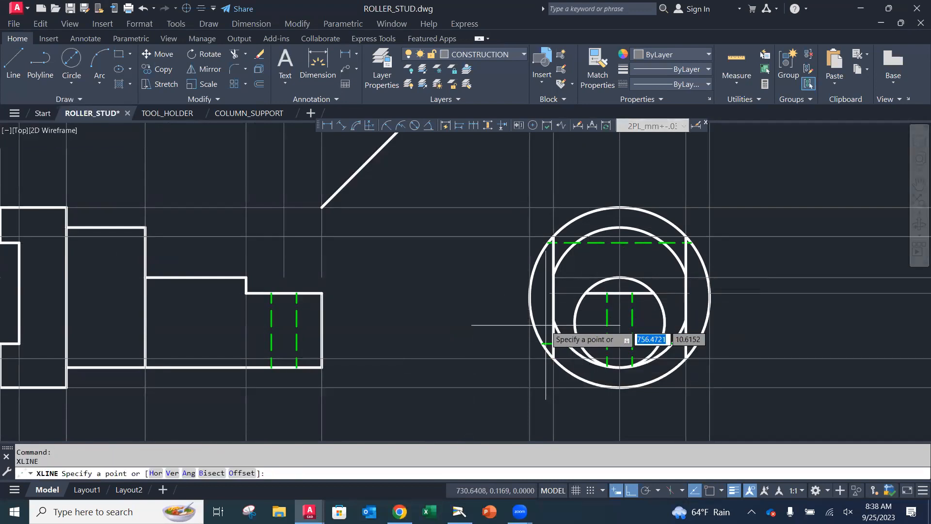
pyautogui.keyDown('shift'); pyautogui.rightClick(555, 320); pyautogui.keyUp('shift')
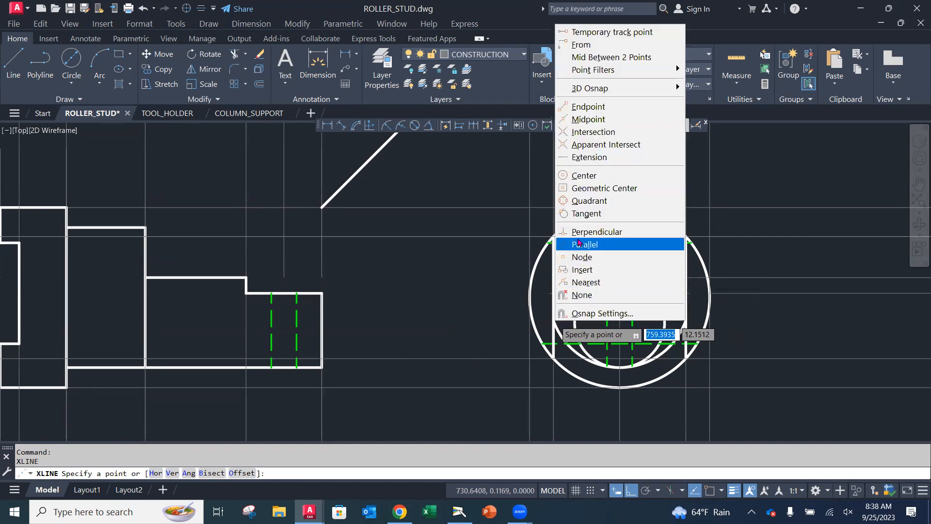
pyautogui.click(601, 130)
pyautogui.click(571, 277)
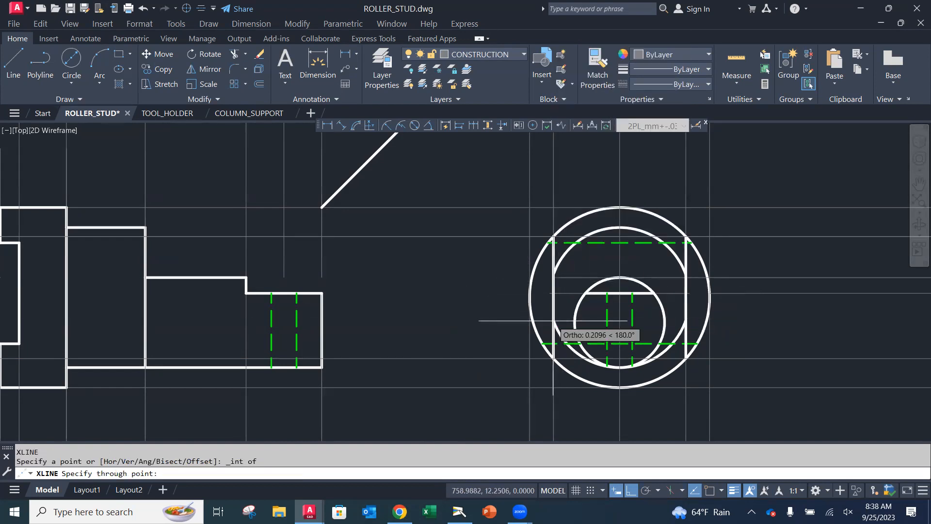
pyautogui.click(502, 325)
pyautogui.press('Return')
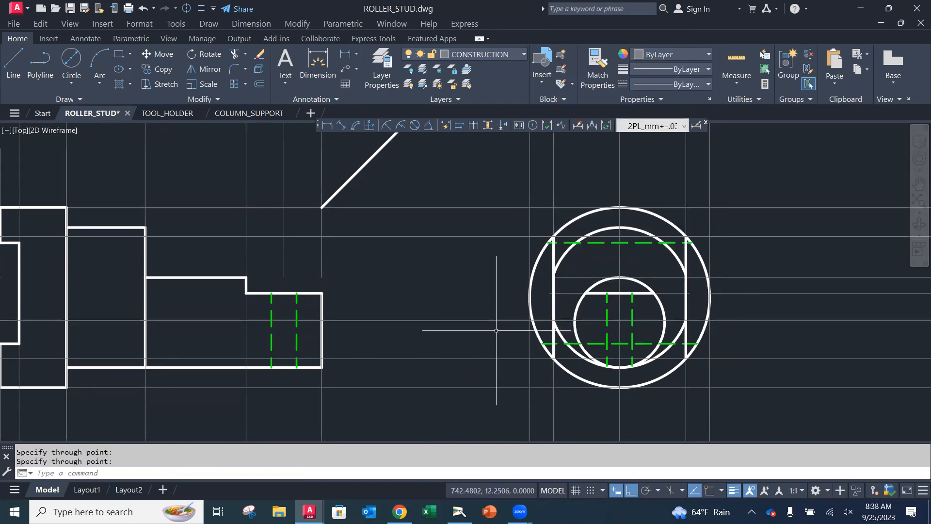
# Draw a horizontal construction line through the upper intersection of the side view's left vertical line and middle circle, using the Intersection snap.
pyautogui.press('Return')
pyautogui.keyDown('shift'); pyautogui.rightClick(563, 292); pyautogui.keyUp('shift')
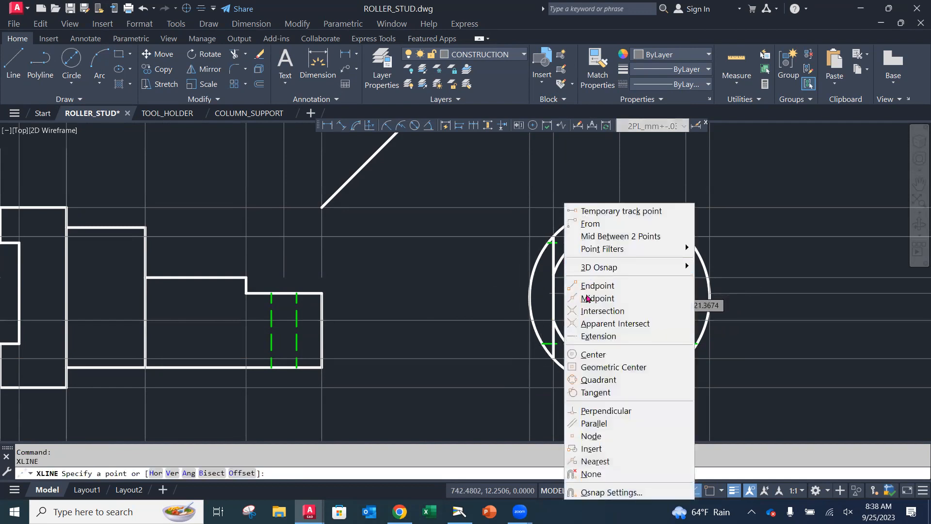
pyautogui.click(598, 311)
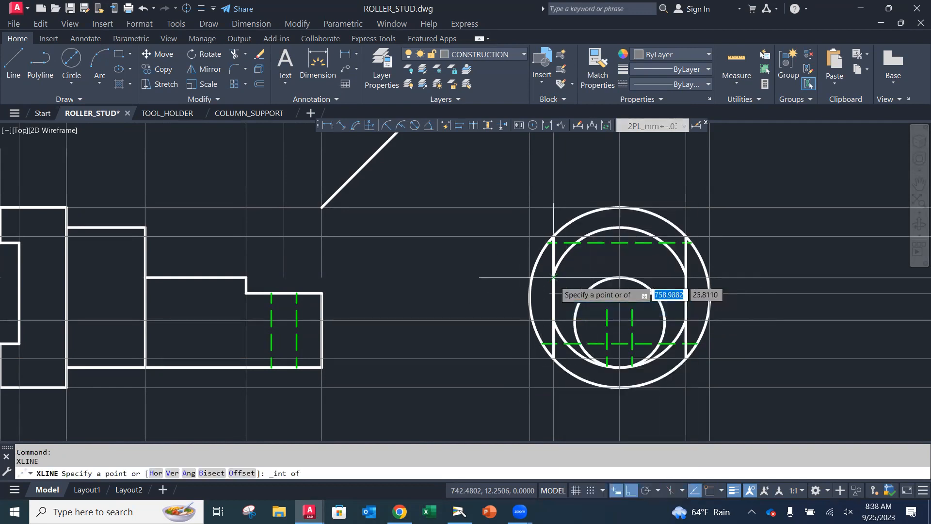
pyautogui.click(553, 275)
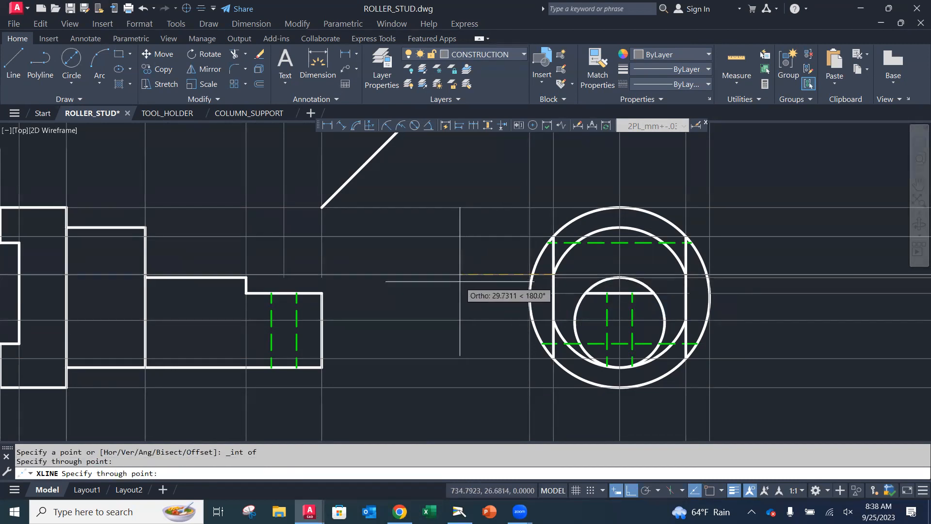
pyautogui.press('Escape')
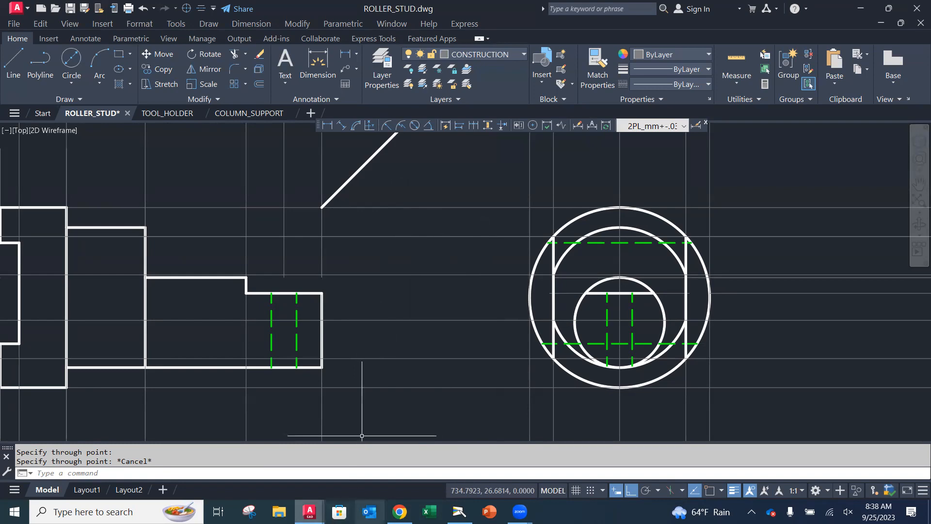
# Check the roller stud exercise in the Camera window and offset the construction line at the middle cylinder's right end 32 mm to the left.
pyautogui.click(459, 512)
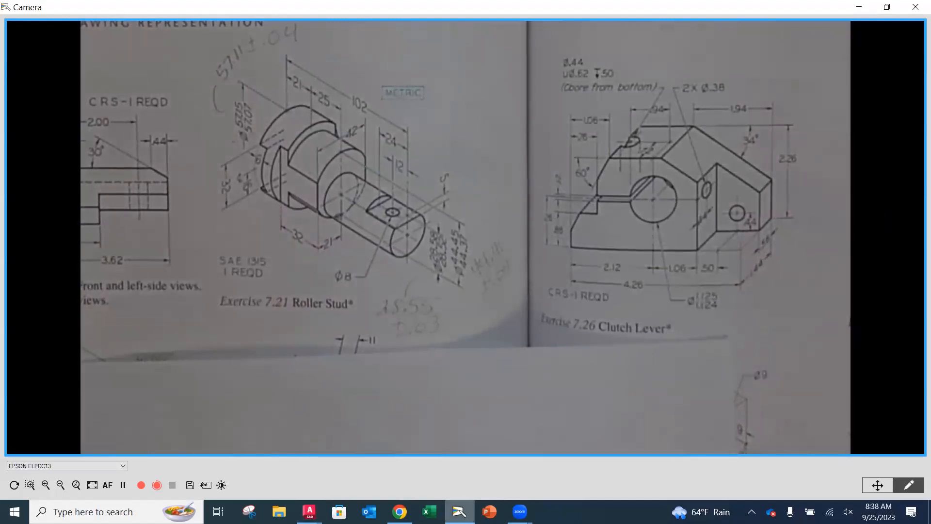
pyautogui.moveTo(309, 512)
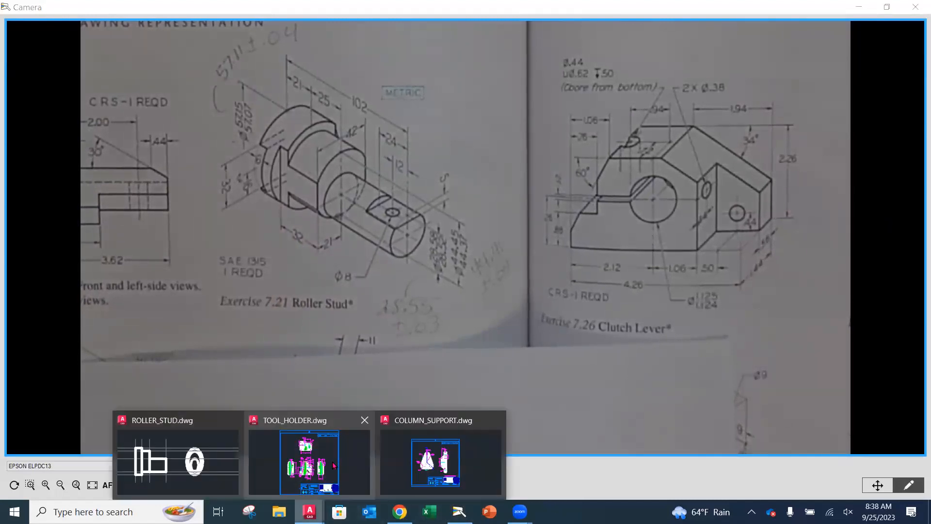
pyautogui.click(221, 468)
pyautogui.moveTo(334, 309)
pyautogui.mouseDown(button='middle')
pyautogui.moveTo(412, 300)
pyautogui.moveTo(379, 312)
pyautogui.mouseUp(button='middle')
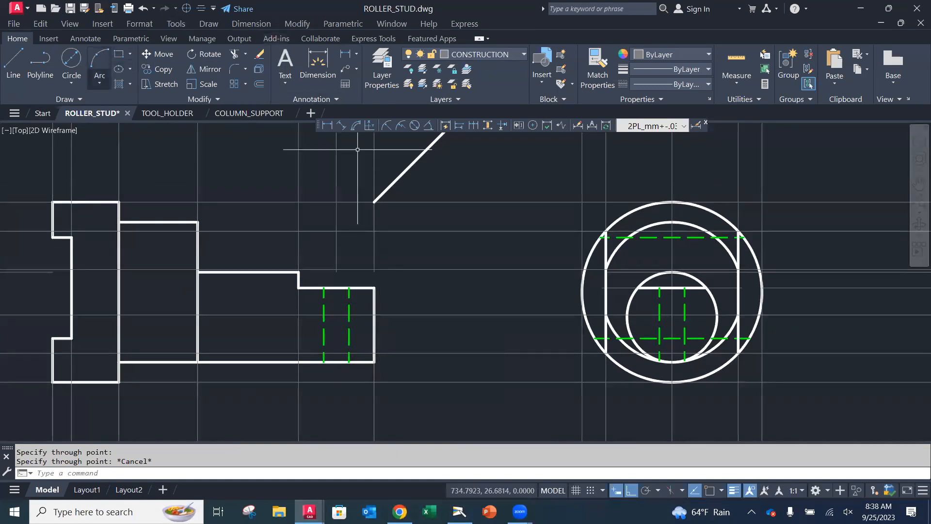
pyautogui.click(260, 85)
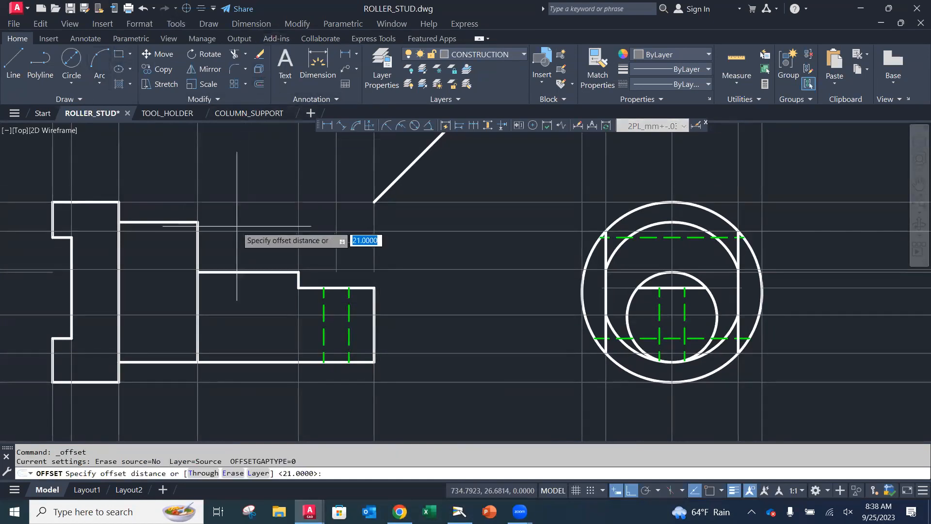
pyautogui.press('Return')
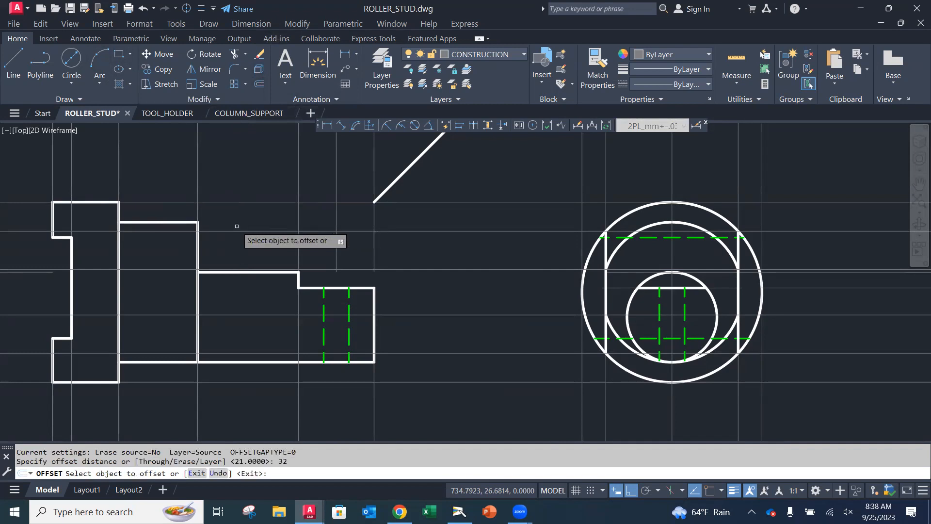
pyautogui.click(197, 176)
pyautogui.click(114, 155)
pyautogui.press('Escape')
pyautogui.press('Escape')
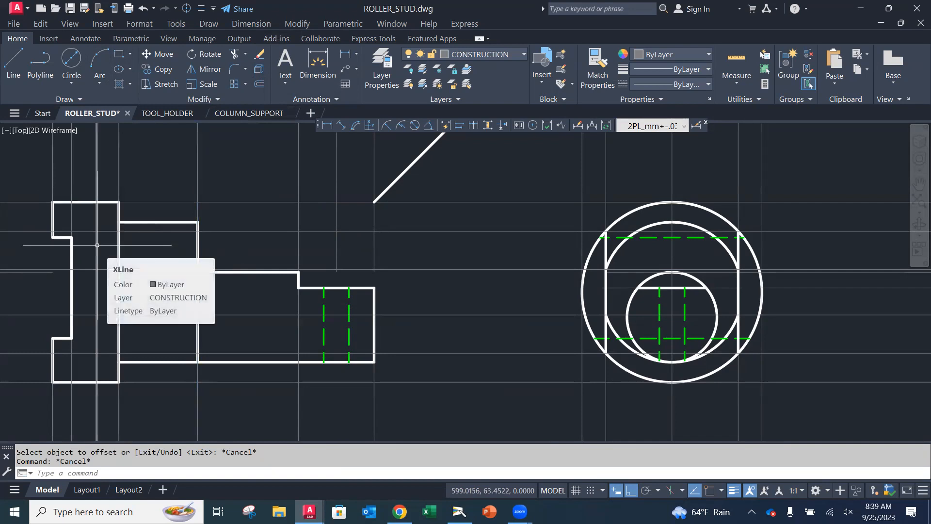
# On the OBJECT layer, outline the flat's three-sided recess in the front view's head, from its right edge to the offset line and back.
pyautogui.click(468, 57)
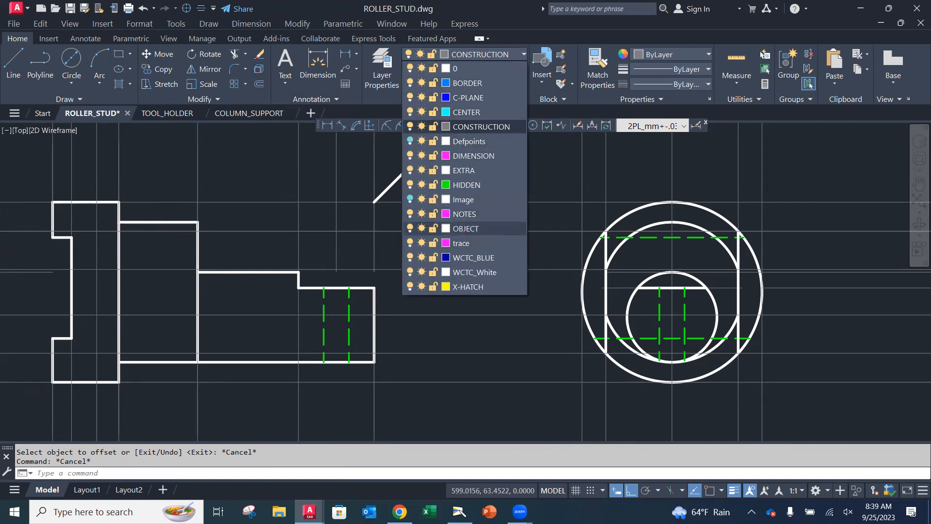
pyautogui.click(466, 228)
pyautogui.click(14, 63)
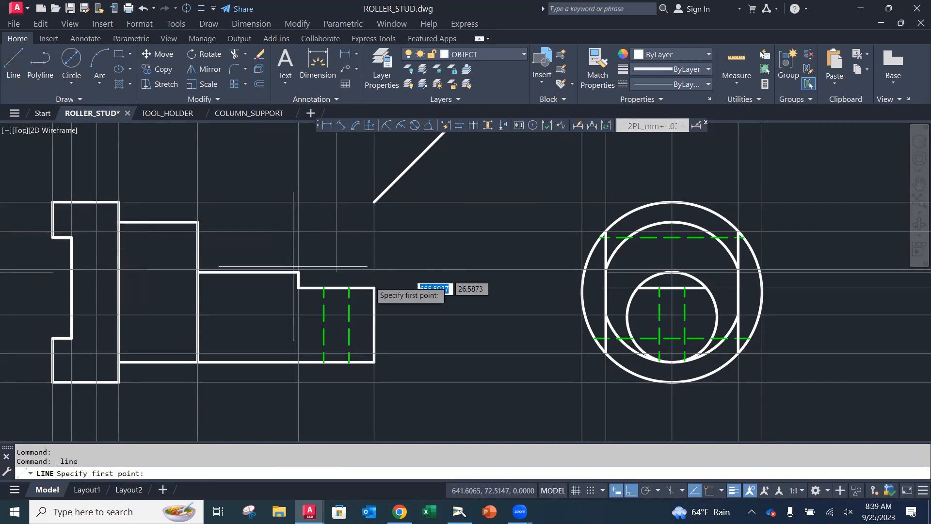
pyautogui.click(710, 491)
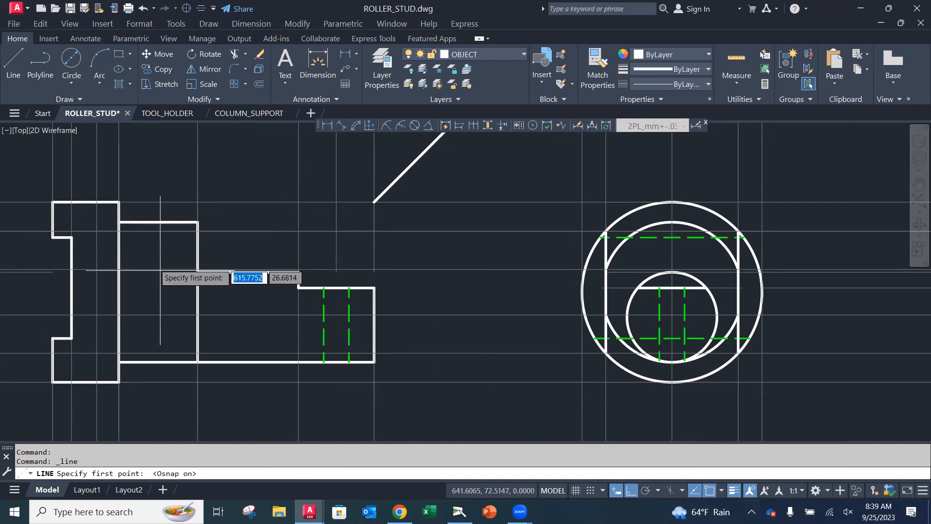
pyautogui.click(118, 231)
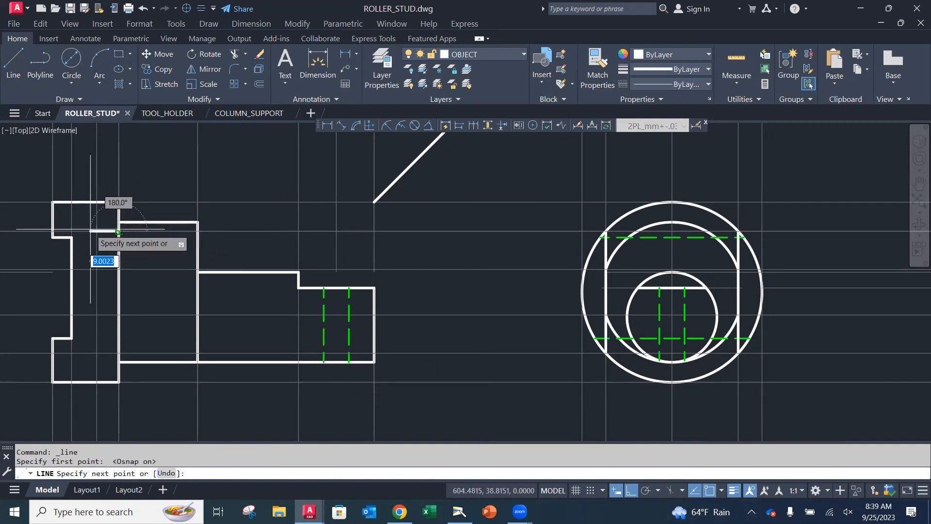
pyautogui.click(96, 230)
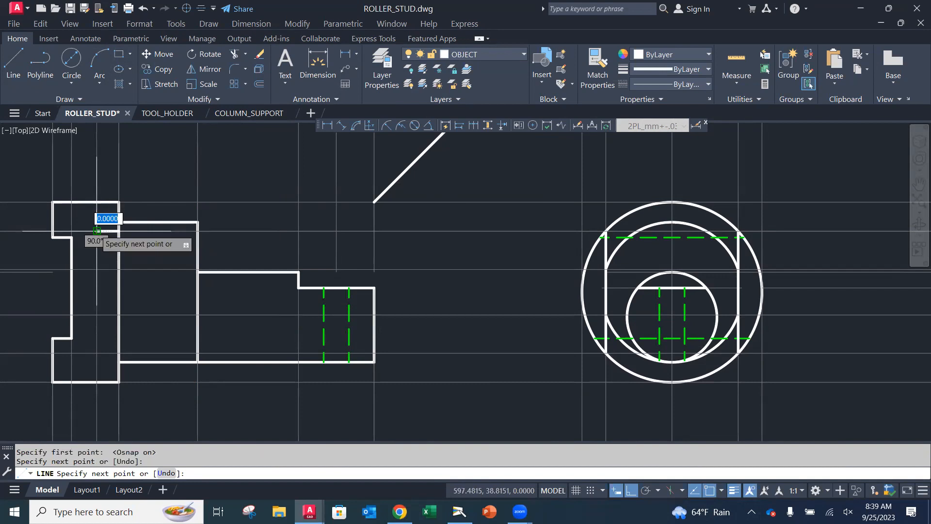
pyautogui.click(96, 353)
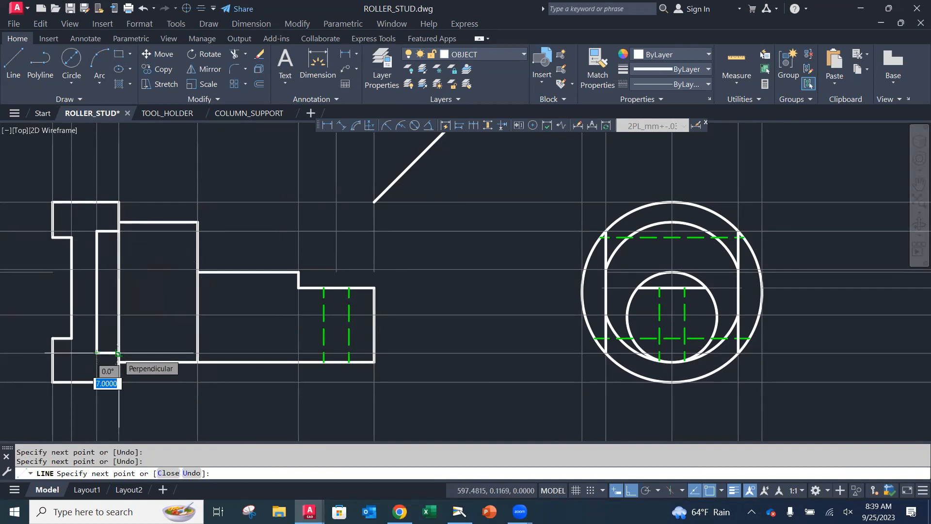
pyautogui.click(119, 353)
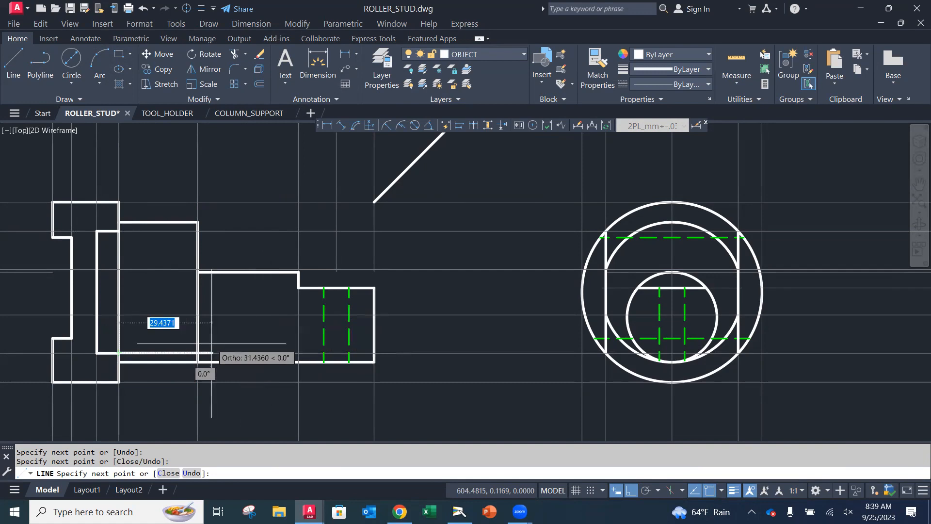
pyautogui.press('Escape')
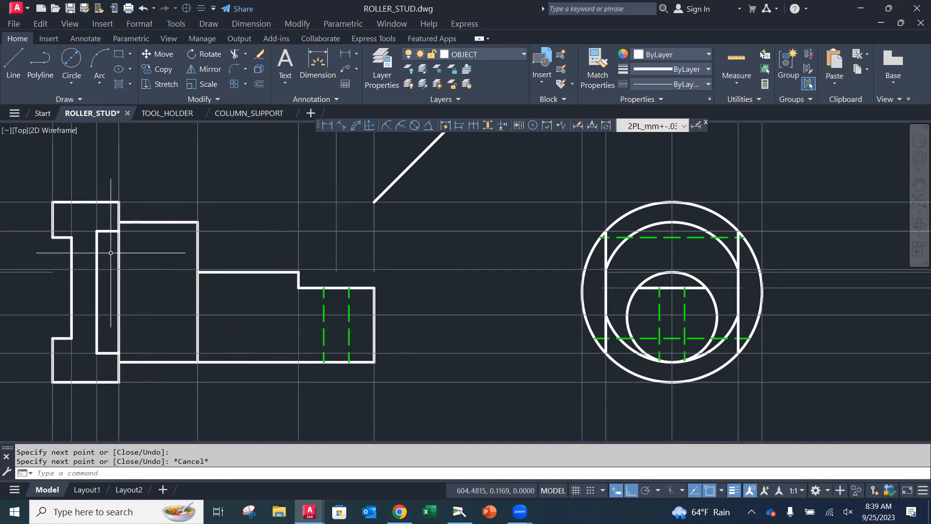
# Draw two horizontal object lines across the front view's middle cylinder along the construction lines projected from the middle circle's intersections.
pyautogui.click(13, 62)
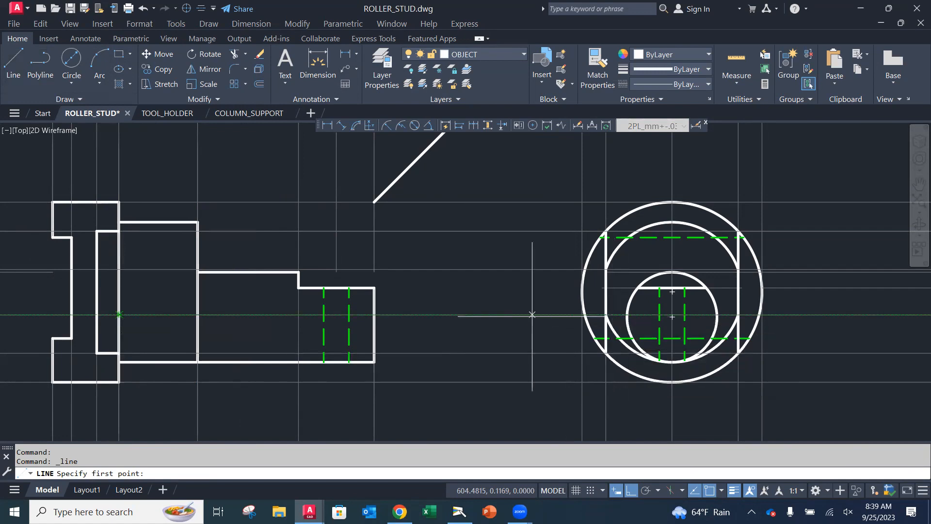
pyautogui.click(197, 315)
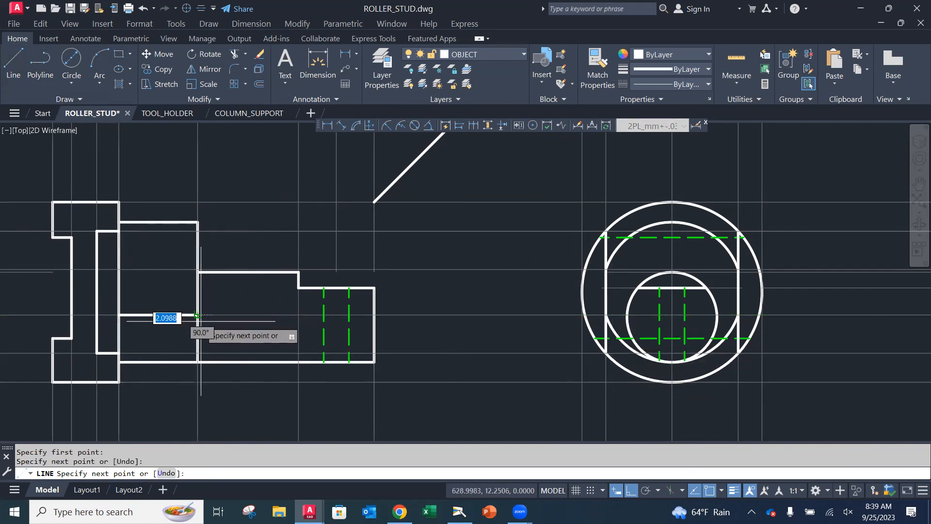
pyautogui.press('Return')
pyautogui.press('Return')
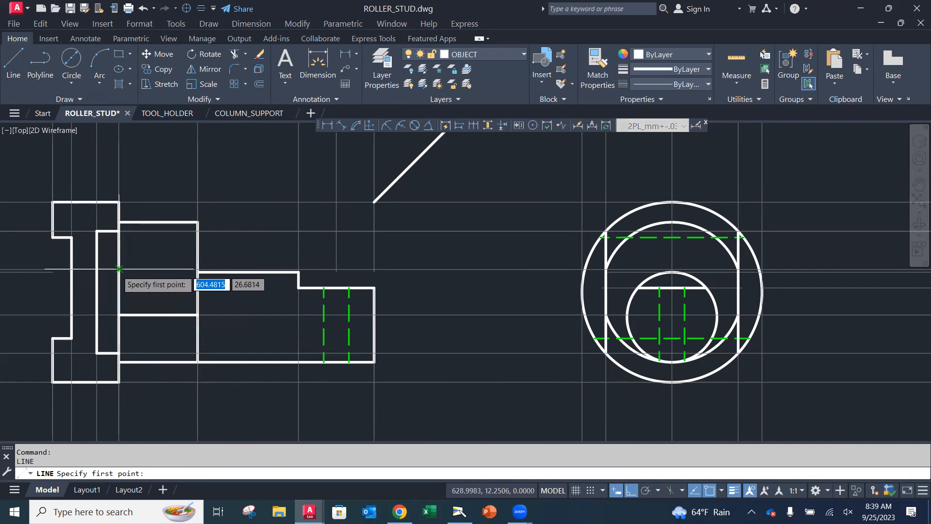
pyautogui.click(119, 269)
pyautogui.click(197, 269)
pyautogui.press('Return')
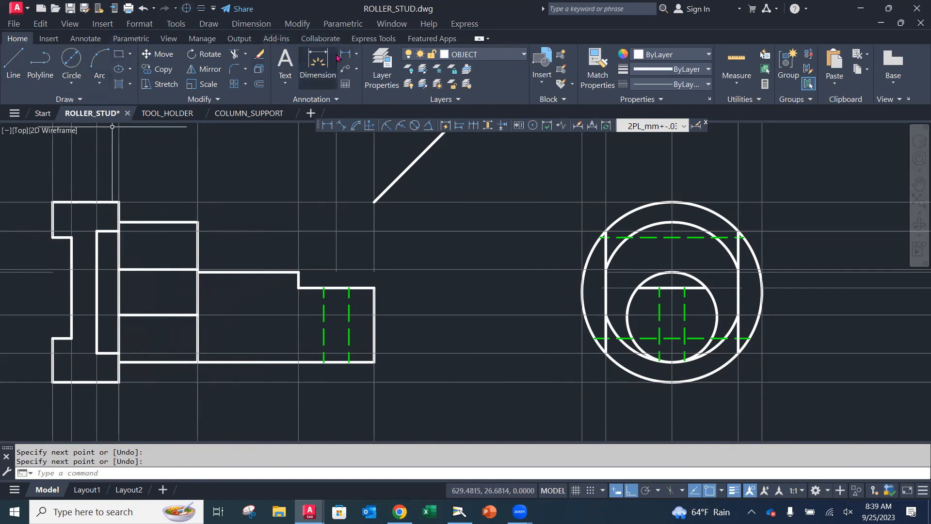
# Trim the head's right vertical edge between the two horizontal flat lines in the front view.
pyautogui.click(235, 54)
pyautogui.click(140, 281)
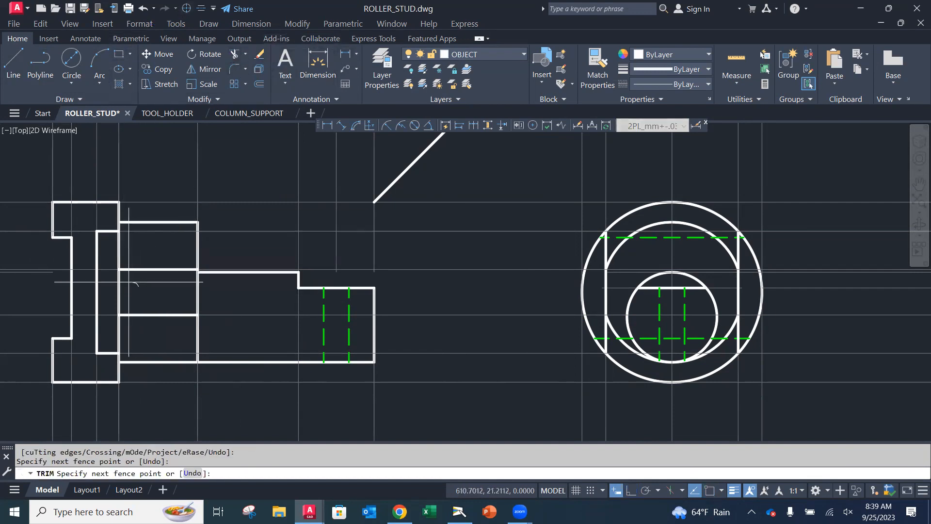
pyautogui.press('Return')
pyautogui.scroll(-4, 200, 299)
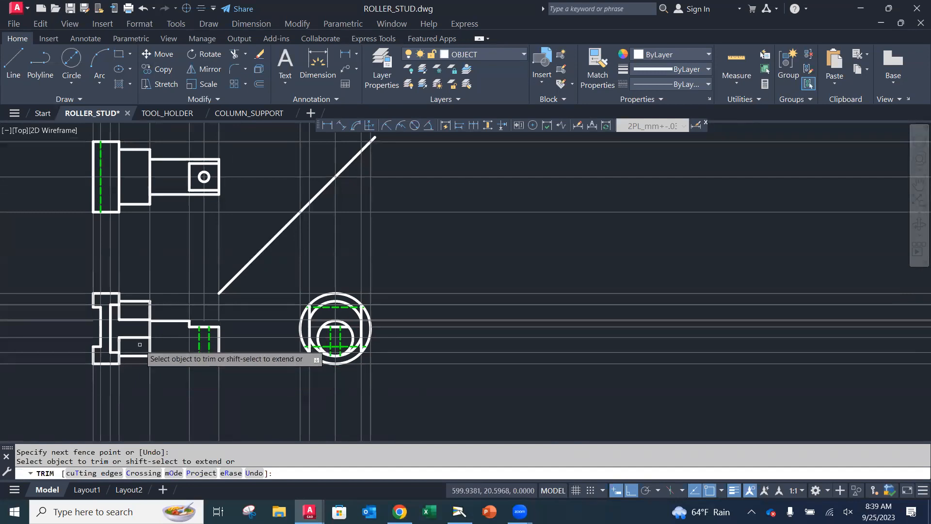
pyautogui.press('Escape')
# Check the roller stud exercise's dimensions in the Camera window and return to the ROLLER_STUD drawing.
pyautogui.moveTo(163, 327)
pyautogui.mouseDown(button='middle')
pyautogui.moveTo(543, 351)
pyautogui.moveTo(796, 336)
pyautogui.moveTo(852, 317)
pyautogui.moveTo(399, 308)
pyautogui.moveTo(291, 326)
pyautogui.moveTo(265, 346)
pyautogui.mouseUp(button='middle')
pyautogui.scroll(4, 265, 345)
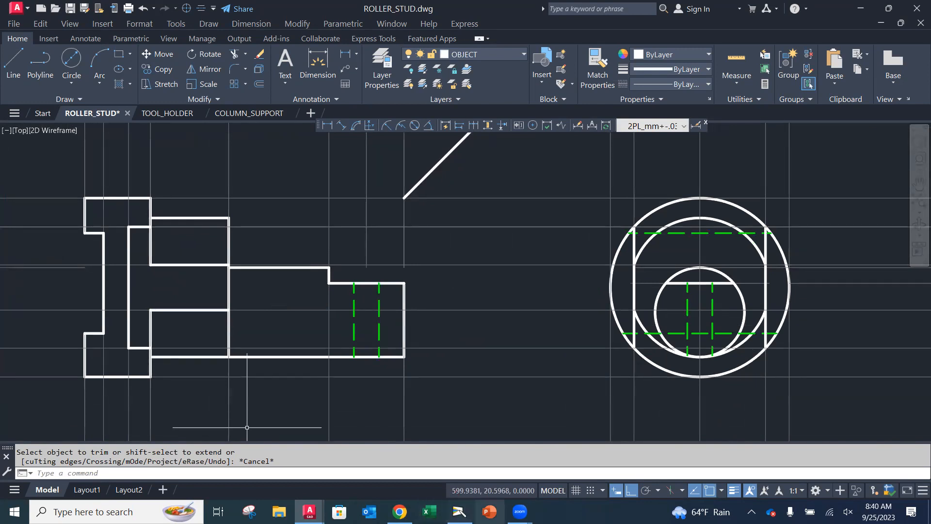
pyautogui.moveTo(459, 512)
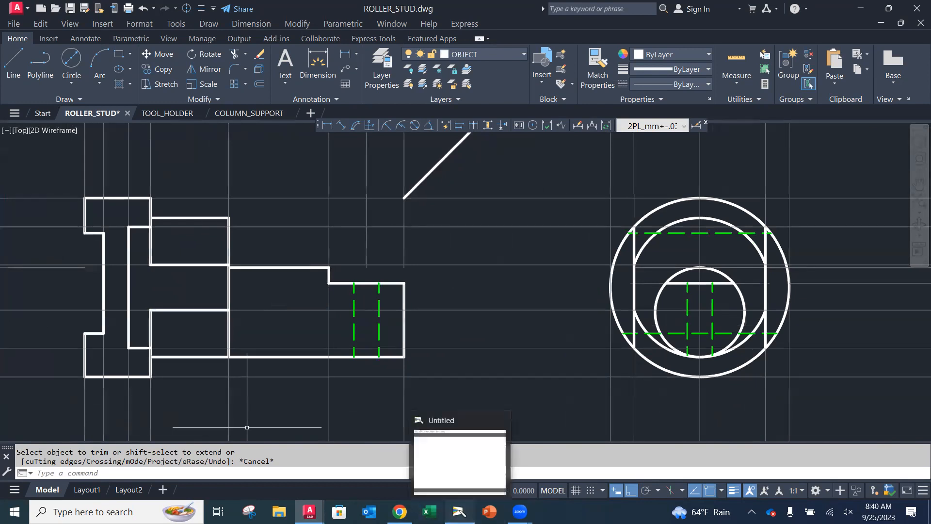
pyautogui.click(460, 460)
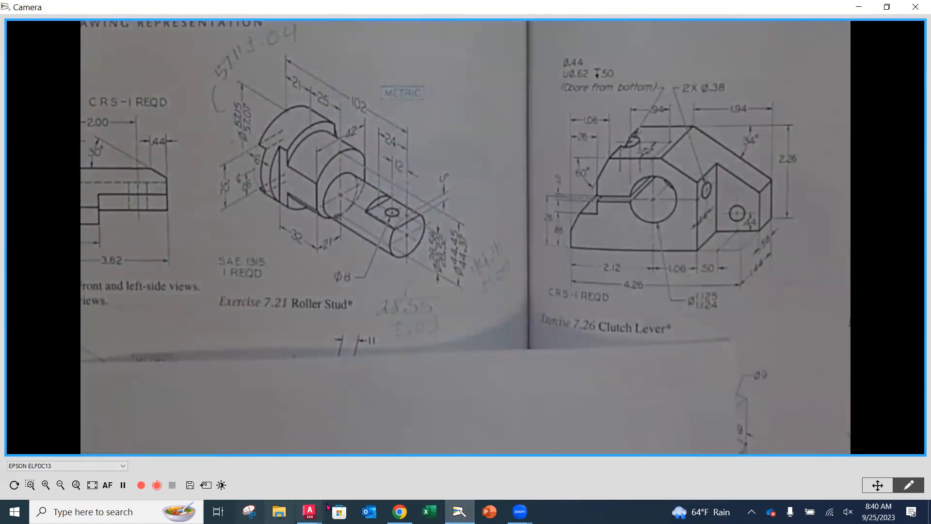
pyautogui.moveTo(309, 511)
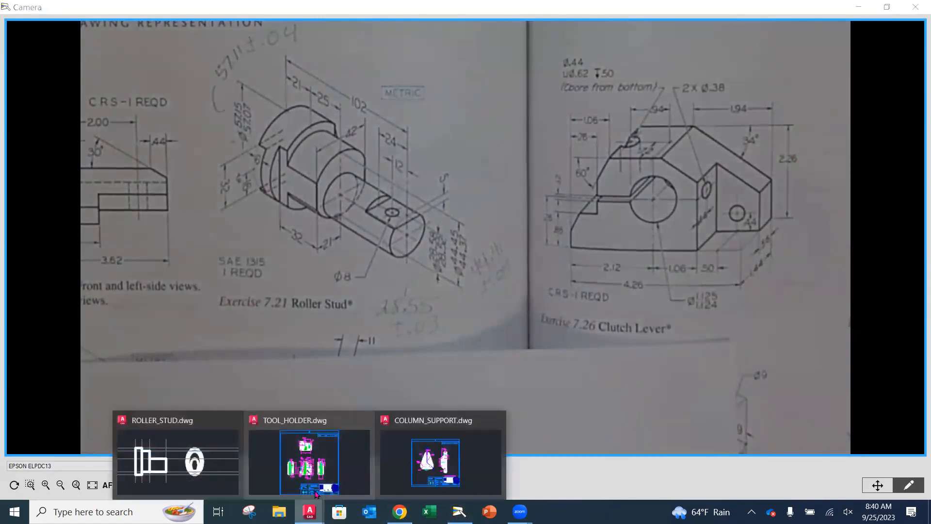
pyautogui.click(177, 458)
pyautogui.scroll(-3, 186, 360)
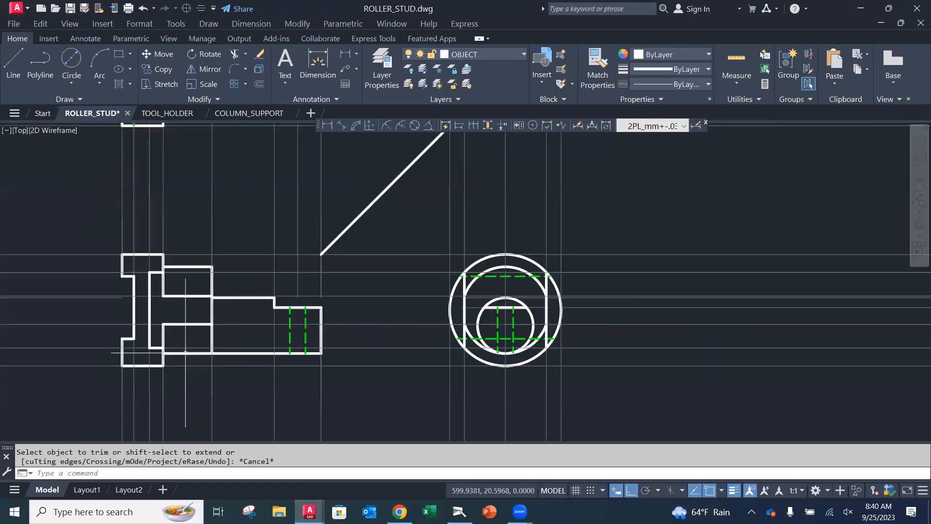
# Offset the top view's horizontal center construction line 21 mm to both sides.
pyautogui.scroll(3, 192, 339)
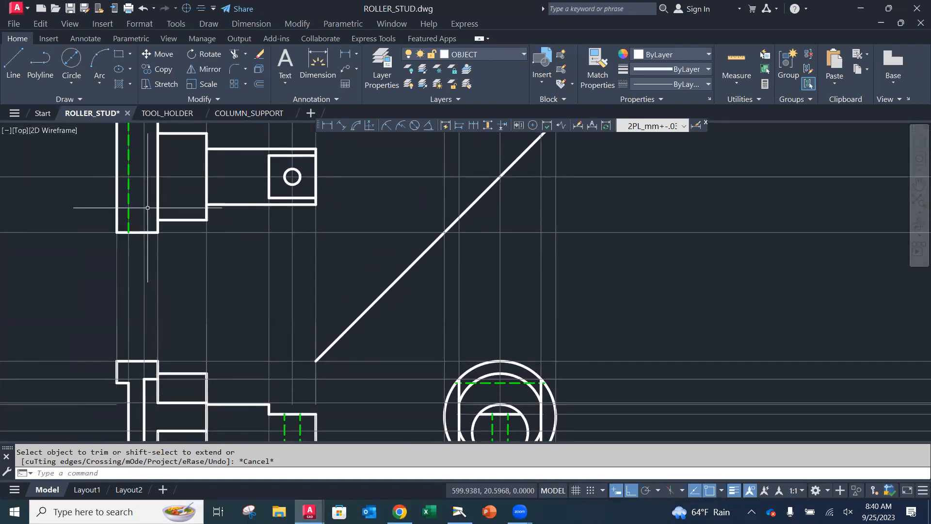
pyautogui.scroll(-2, 160, 213)
pyautogui.scroll(2, 159, 228)
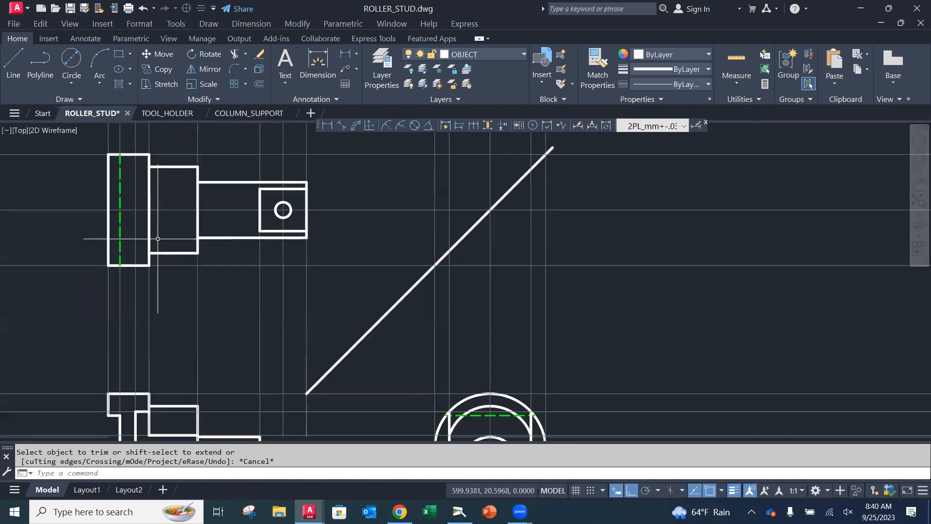
pyautogui.write('offse')
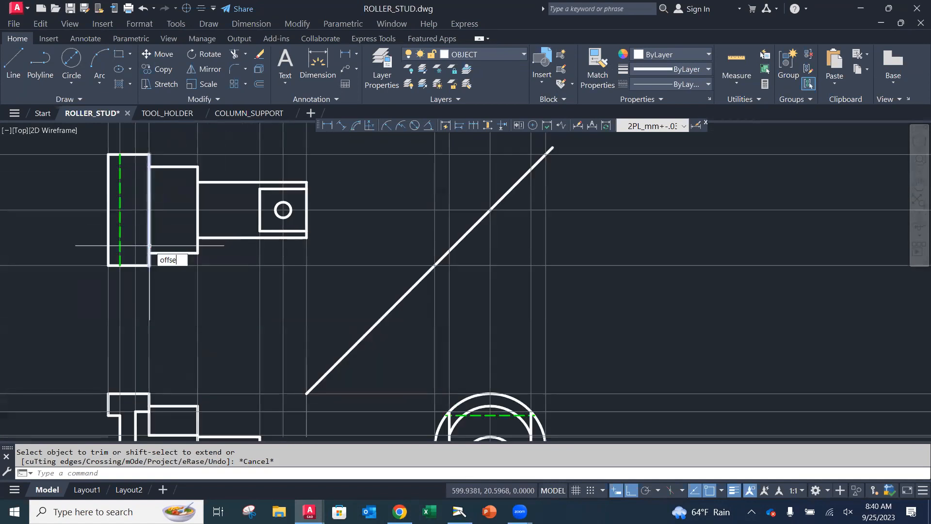
pyautogui.write('t')
pyautogui.press('Return')
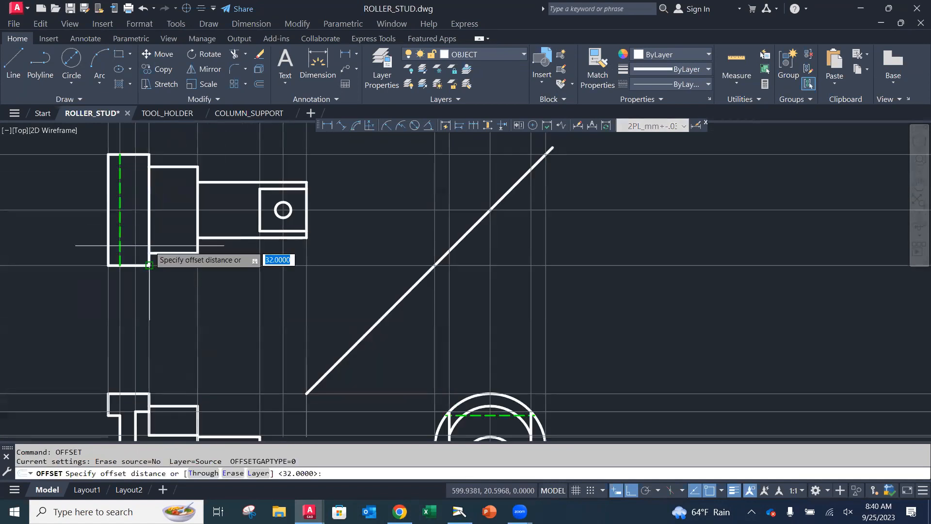
pyautogui.write('21')
pyautogui.press('Return')
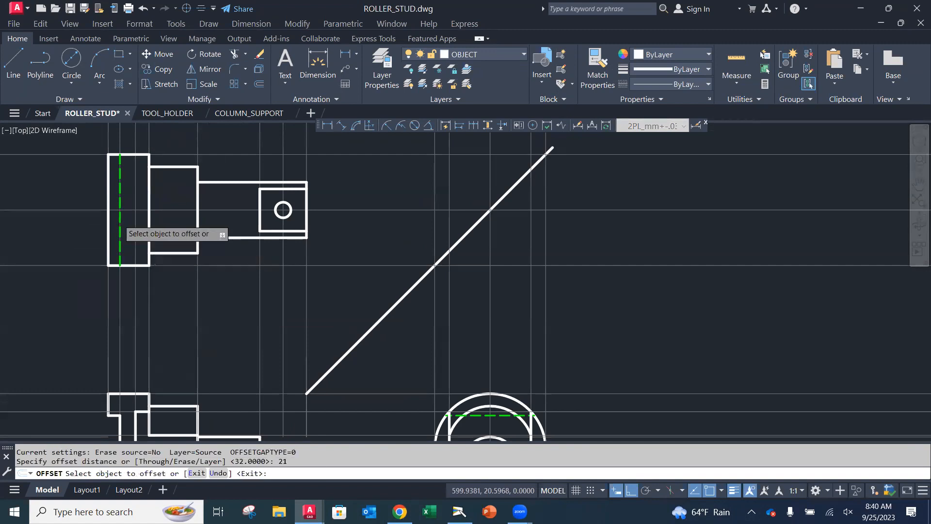
pyautogui.click(175, 210)
pyautogui.click(181, 181)
pyautogui.click(167, 210)
pyautogui.click(174, 232)
pyautogui.press('Escape')
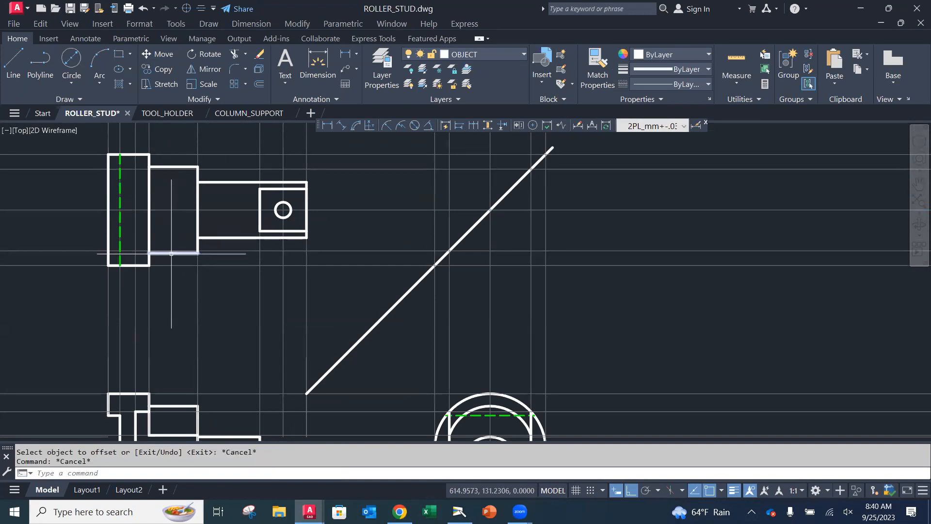
# Draw the top view's upper flat edge from the middle cylinder's right end into the head, and up to the head's upper edge.
pyautogui.scroll(2, 175, 253)
pyautogui.moveTo(175, 253)
pyautogui.mouseDown(button='middle')
pyautogui.moveTo(183, 285)
pyautogui.moveTo(162, 345)
pyautogui.mouseUp(button='middle')
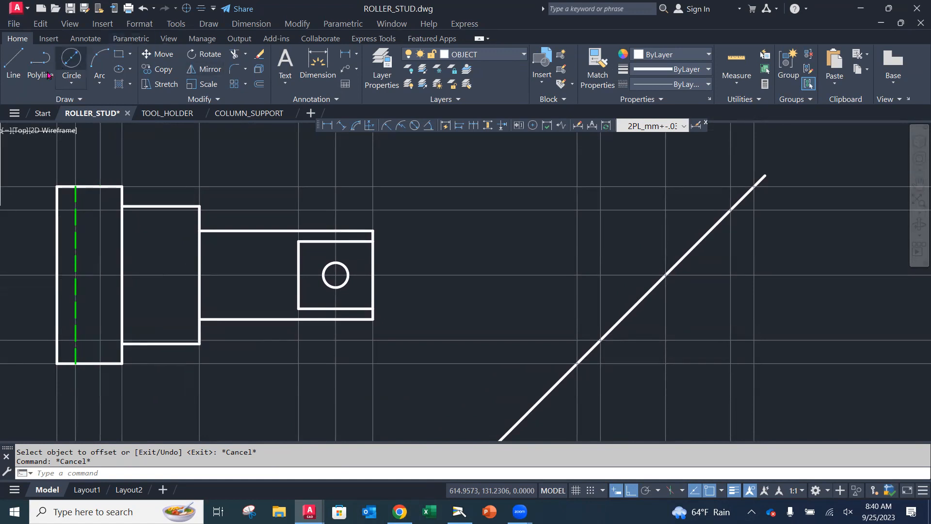
pyautogui.click(13, 63)
pyautogui.click(200, 209)
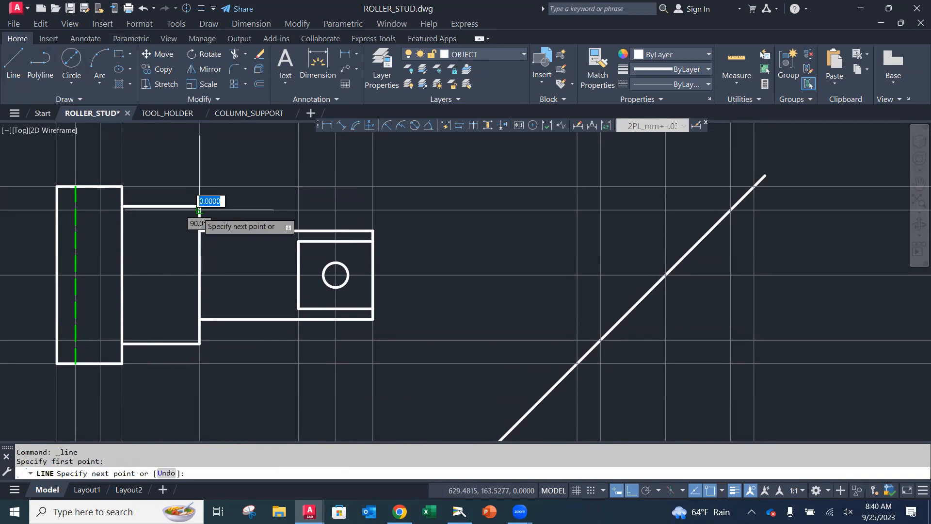
pyautogui.click(99, 209)
pyautogui.click(99, 186)
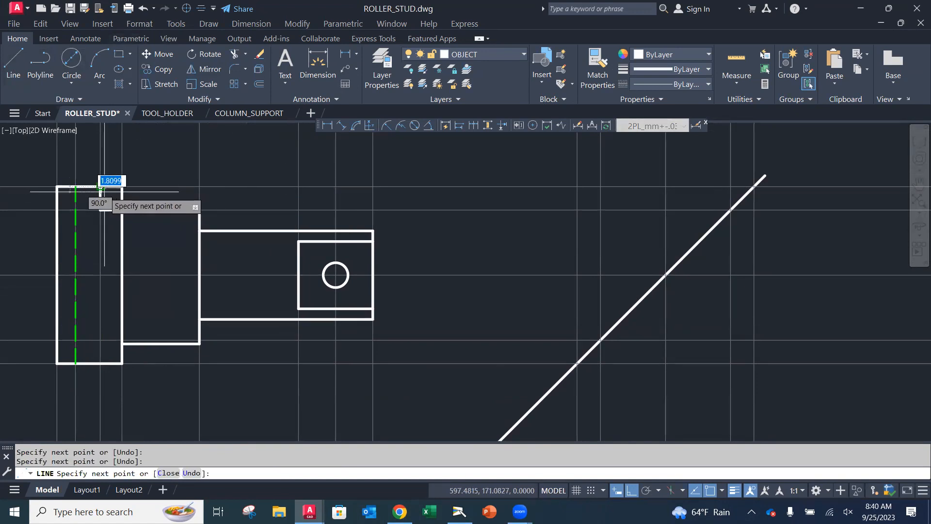
pyautogui.press('Escape')
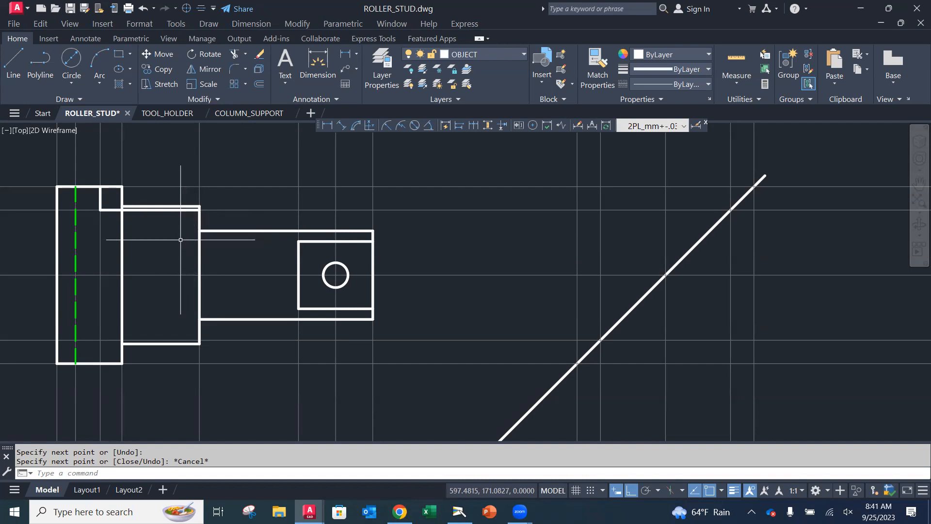
# Draw the top view's lower flat edge from the middle cylinder's right end 32 mm into the head, and down to its lower edge.
pyautogui.write('l')
pyautogui.press('Return')
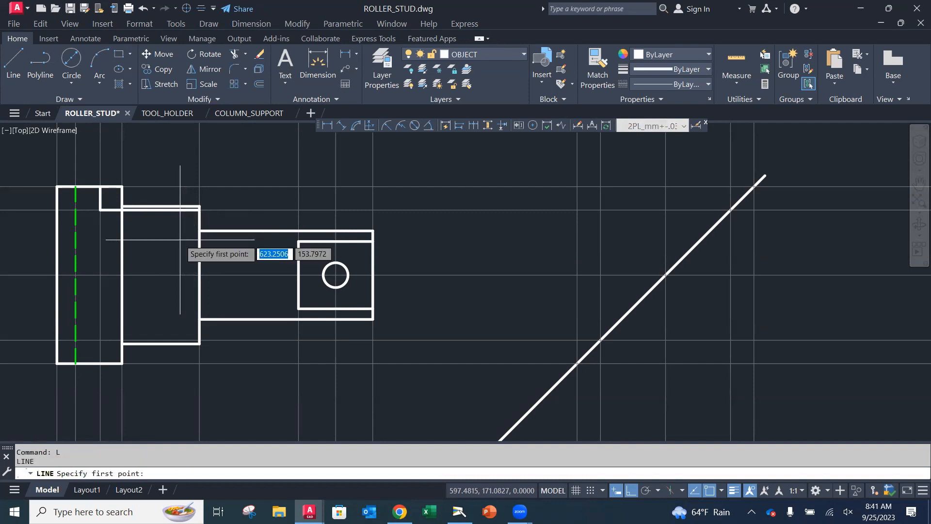
pyautogui.click(199, 339)
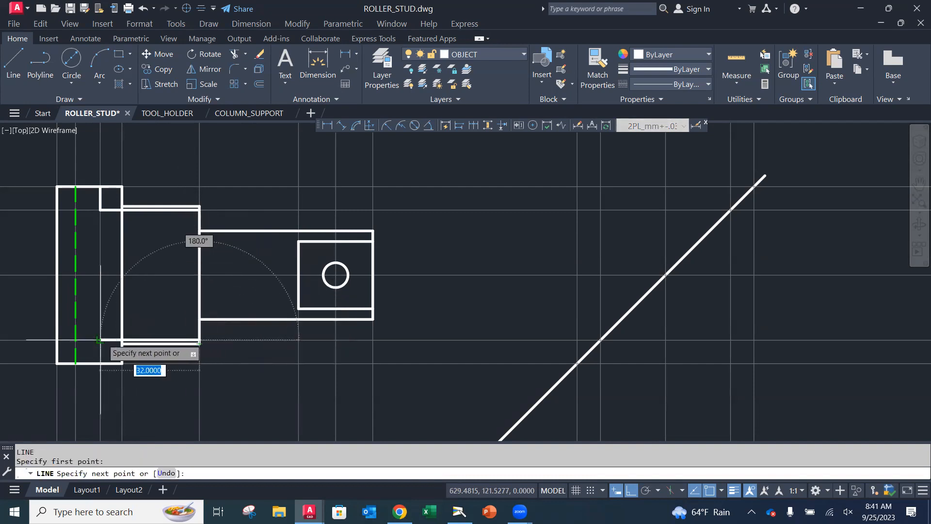
pyautogui.click(100, 340)
pyautogui.click(99, 363)
pyautogui.press('Escape')
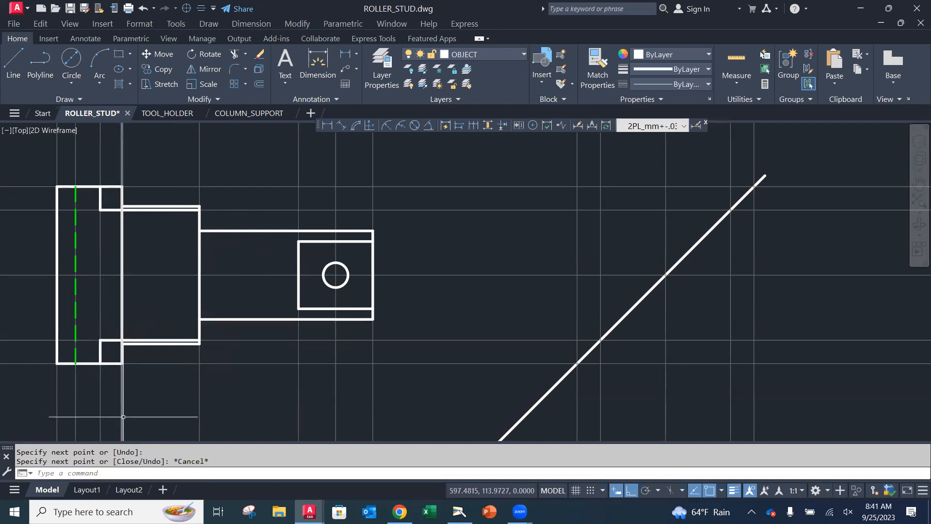
# Trim the head's lower right corner and the middle cylinder's vertical edge below the lower flat line in the top view.
pyautogui.write('tr')
pyautogui.press('Return')
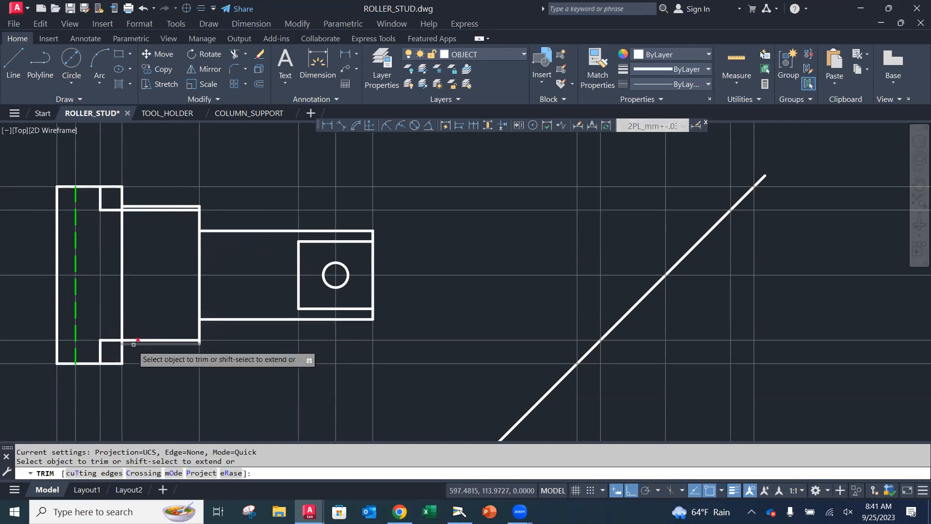
pyautogui.scroll(10, 120, 361)
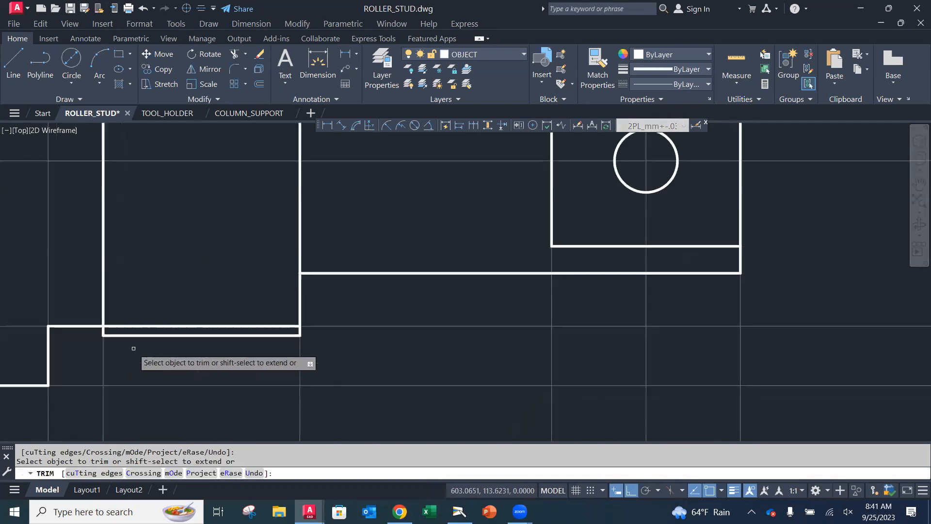
pyautogui.click(56, 303)
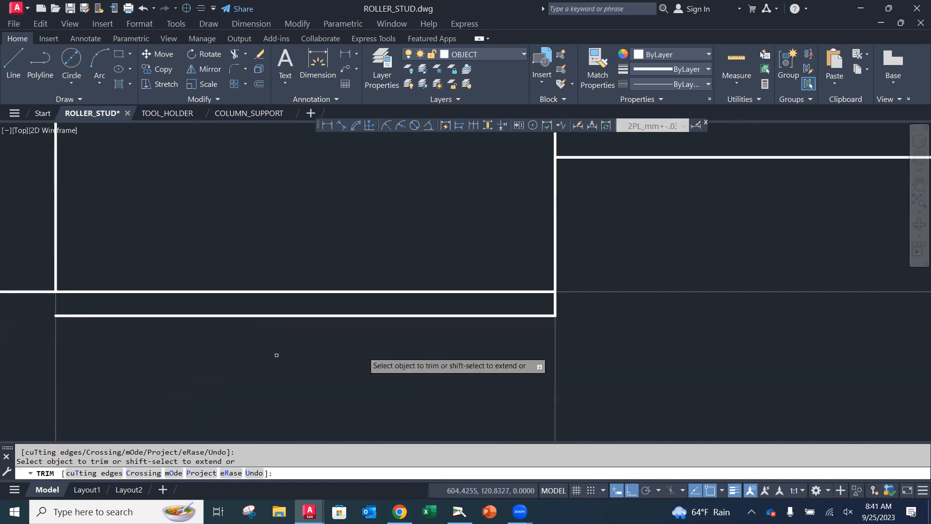
pyautogui.press('Escape')
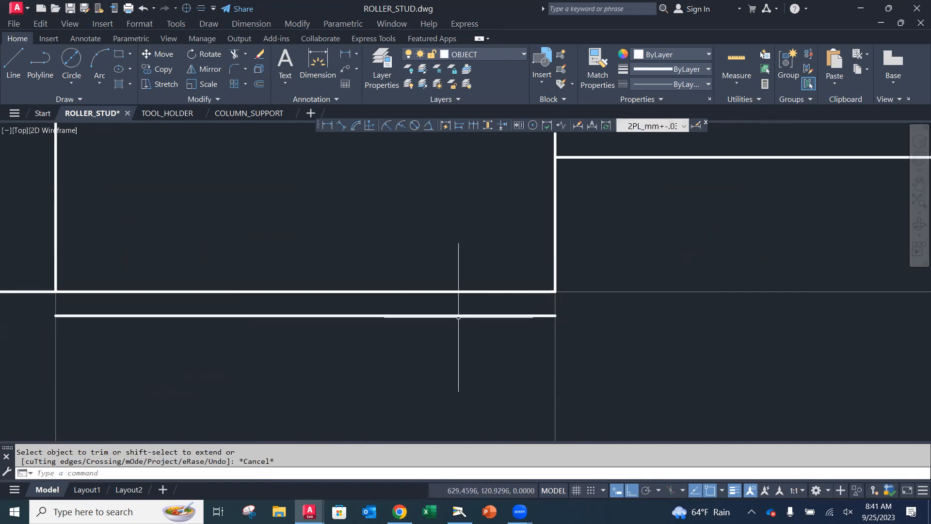
# Erase the middle cylinder's old lower edge outside the flat line in the top view.
pyautogui.write('e')
pyautogui.press('Return')
pyautogui.click(445, 315)
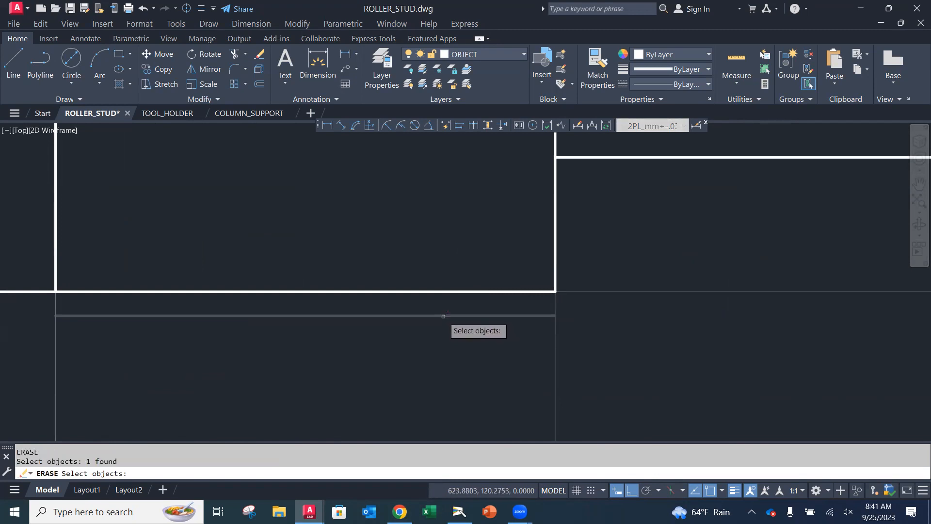
pyautogui.press('Return')
pyautogui.scroll(-4, 417, 317)
pyautogui.scroll(-2, 385, 309)
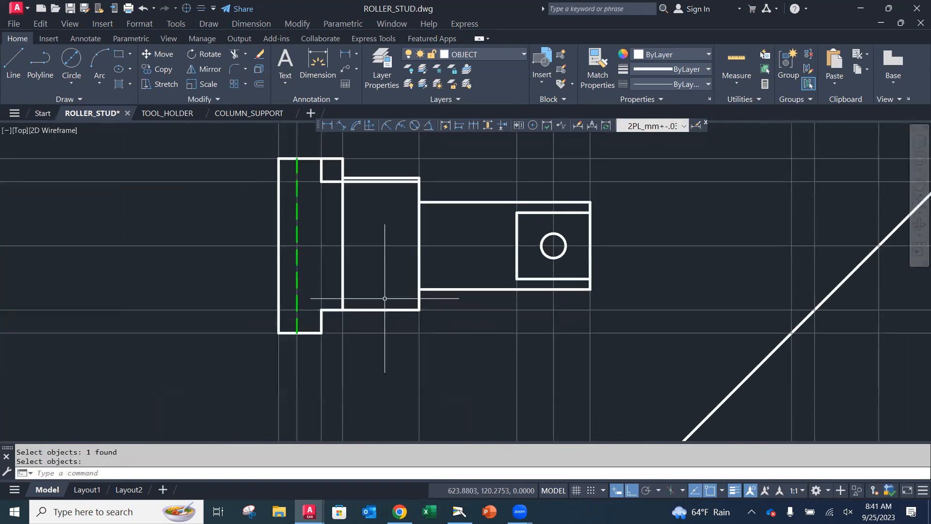
# Trim the head's upper right corner outside the upper flat line in the top view.
pyautogui.moveTo(386, 309); pyautogui.dragTo(358, 391, button='middle')
pyautogui.scroll(2, 342, 295)
pyautogui.scroll(2, 343, 296)
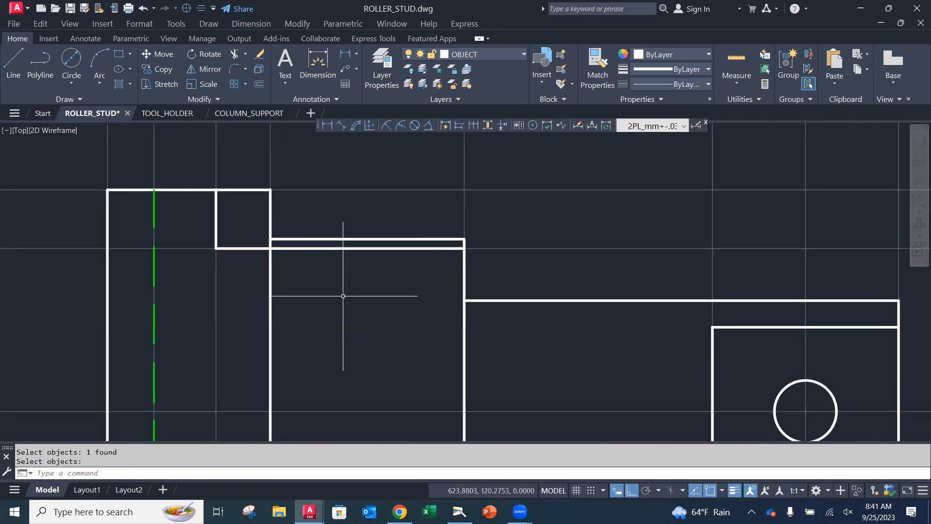
pyautogui.click(235, 54)
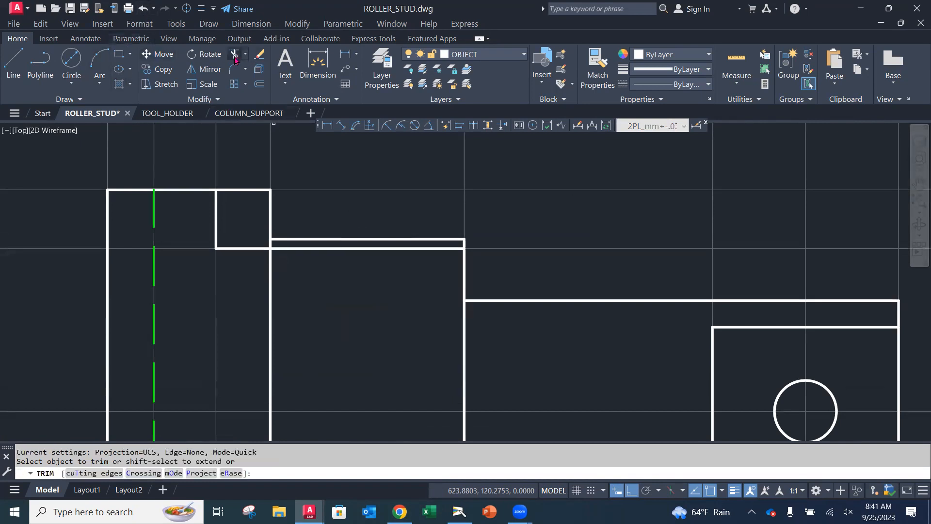
pyautogui.click(245, 190)
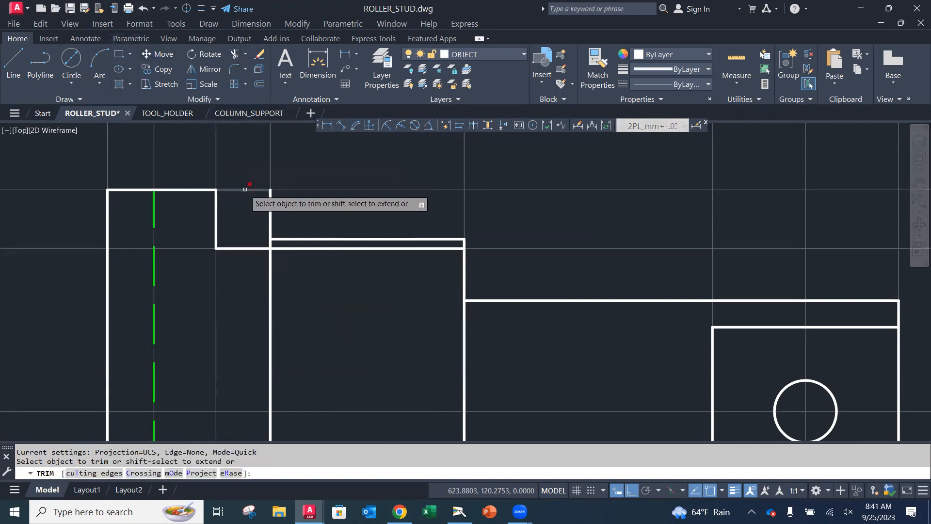
pyautogui.click(270, 209)
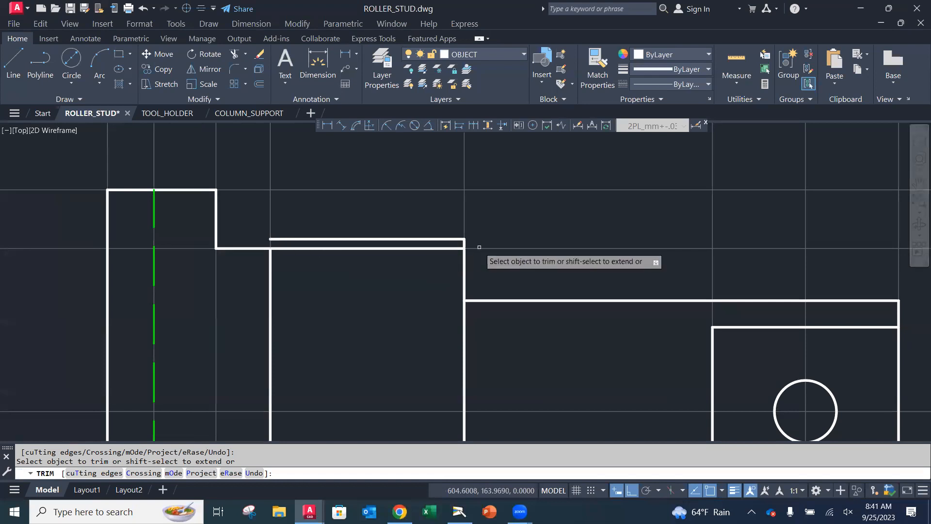
# Remove the middle cylinder's old upper edge and the remaining vertical stub outside the upper flat line in the top view.
pyautogui.press('Return')
pyautogui.write('e')
pyautogui.press('Return')
pyautogui.click(436, 239)
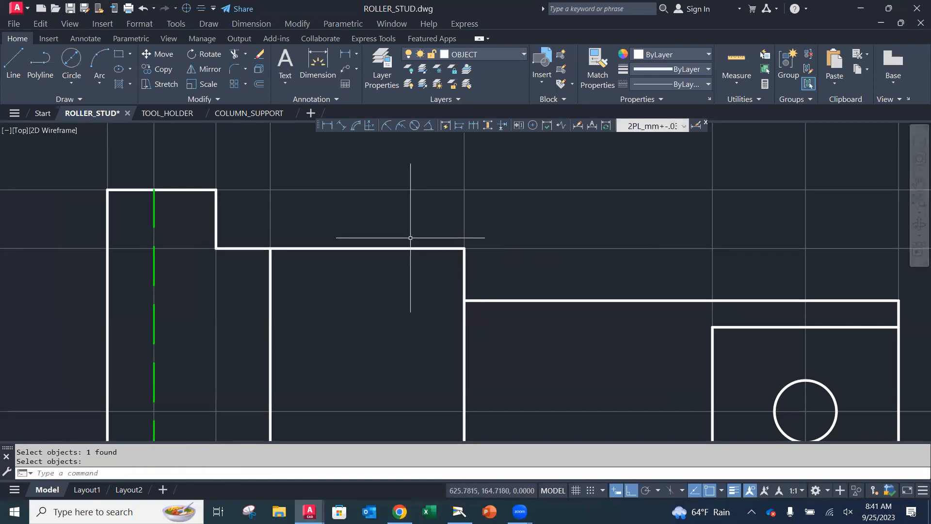
# Examine the top view's flats and hidden line against the front and side views.
pyautogui.scroll(-3, 423, 260)
pyautogui.moveTo(407, 239); pyautogui.dragTo(401, 195, button='middle')
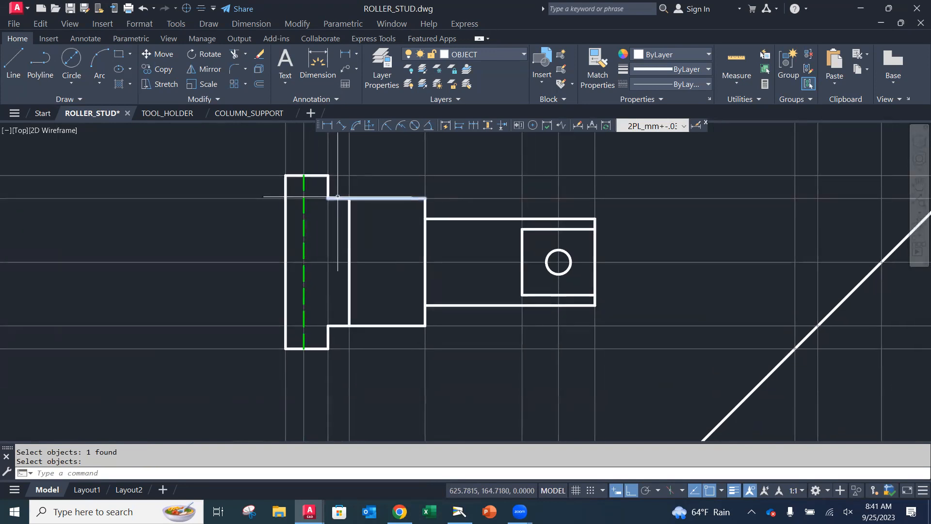
pyautogui.scroll(-4, 335, 243)
pyautogui.moveTo(327, 335); pyautogui.dragTo(327, 283, button='middle')
pyautogui.scroll(2, 327, 283)
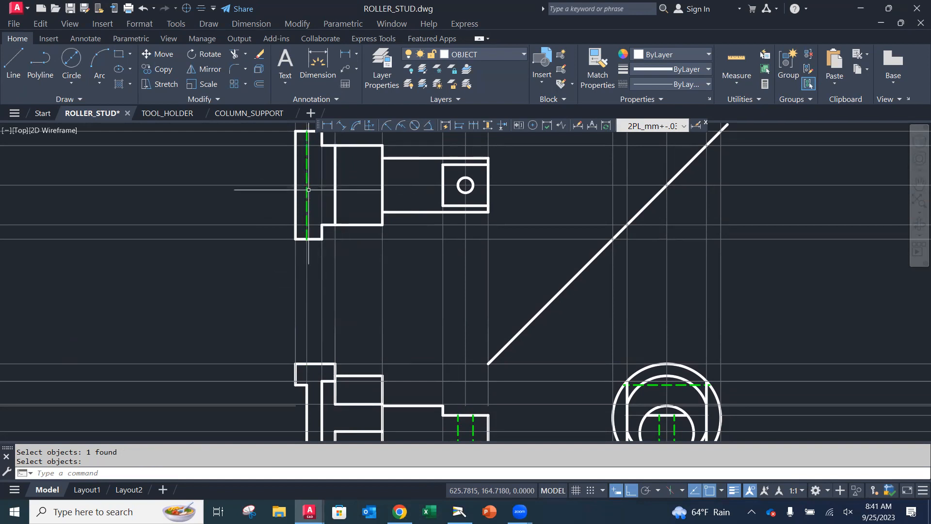
pyautogui.scroll(-2, 288, 191)
pyautogui.moveTo(347, 215)
pyautogui.mouseDown(button='middle')
pyautogui.moveTo(792, 218)
pyautogui.moveTo(585, 219)
pyautogui.moveTo(769, 221)
pyautogui.moveTo(653, 179)
pyautogui.moveTo(515, 190)
pyautogui.mouseUp(button='middle')
pyautogui.moveTo(537, 266)
pyautogui.mouseDown(button='middle')
pyautogui.moveTo(497, 260)
pyautogui.moveTo(424, 353)
pyautogui.moveTo(395, 242)
pyautogui.mouseUp(button='middle')
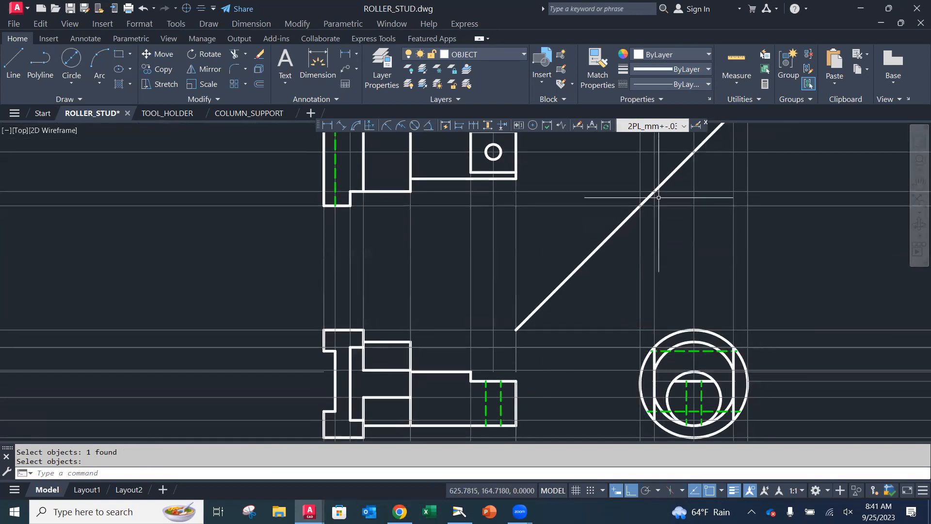
# Erase the two vertical construction lines running along the flats of the side view.
pyautogui.scroll(4, 662, 374)
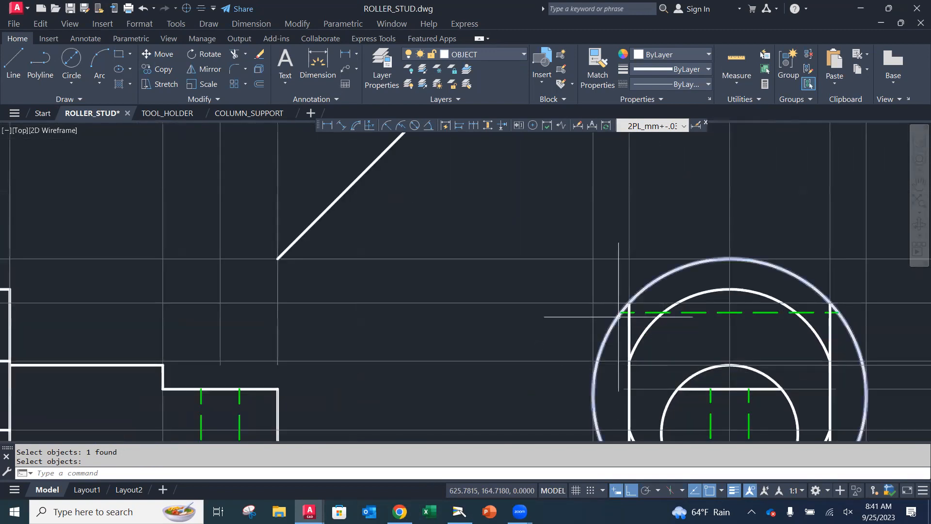
pyautogui.moveTo(621, 312)
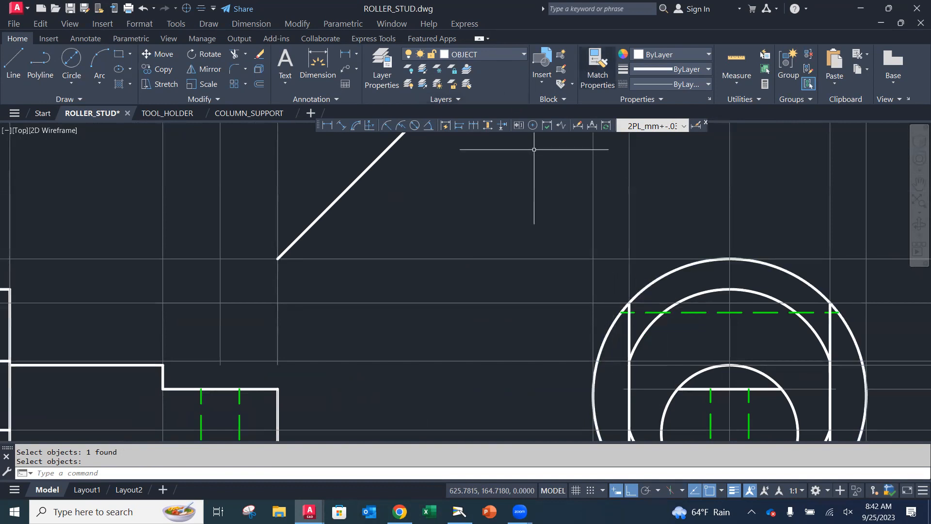
pyautogui.write('e')
pyautogui.press('Return')
pyautogui.click(868, 202)
pyautogui.click(824, 202)
pyautogui.click(660, 198)
pyautogui.click(628, 200)
pyautogui.scroll(-2, 626, 208)
pyautogui.press('Return')
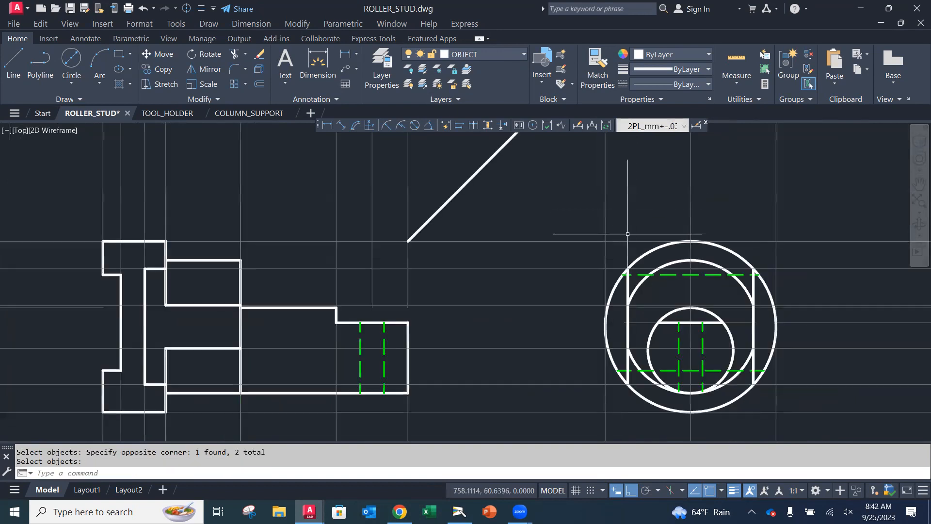
# Erase the two horizontal construction lines running along the flats of the top view.
pyautogui.scroll(-5, 628, 234)
pyautogui.moveTo(628, 233)
pyautogui.mouseDown(button='middle')
pyautogui.moveTo(616, 357)
pyautogui.moveTo(646, 320)
pyautogui.mouseUp(button='middle')
pyautogui.scroll(5, 616, 356)
pyautogui.write('e')
pyautogui.press('Return')
pyautogui.click(709, 217)
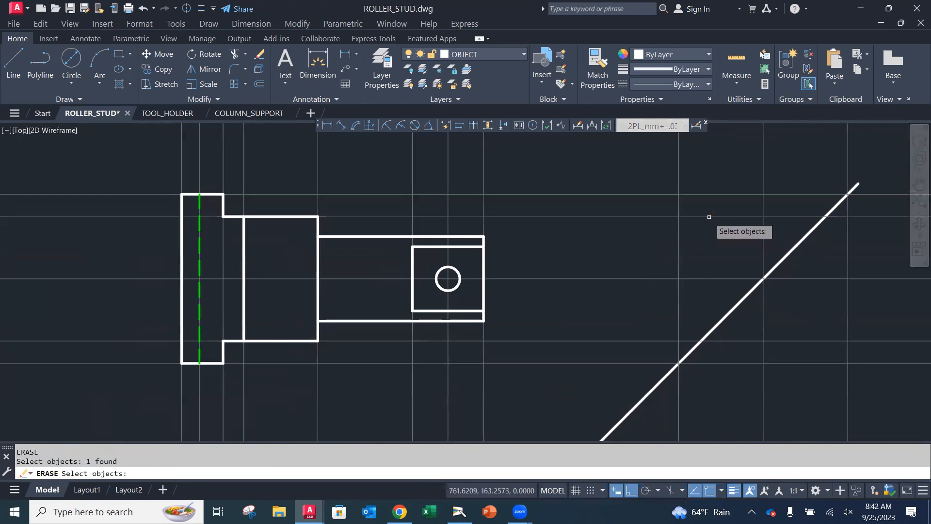
pyautogui.press('Return')
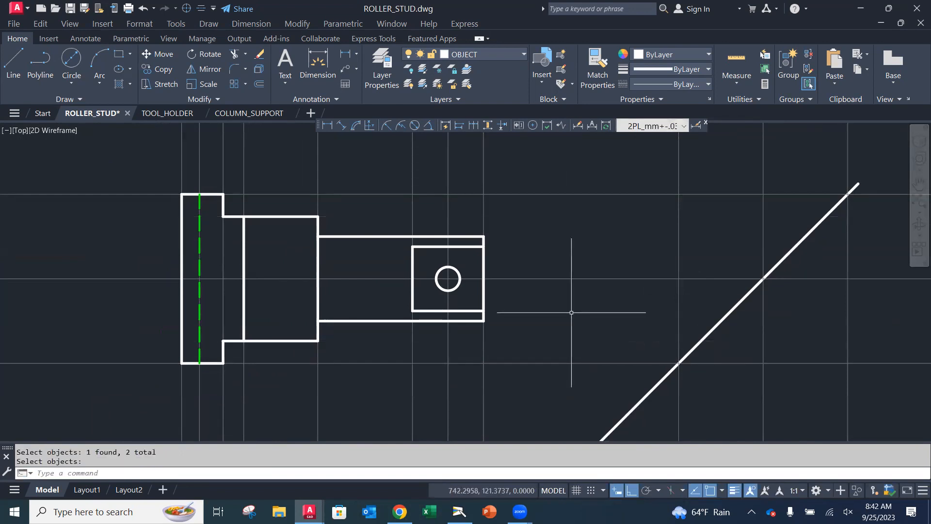
# Make CONSTRUCTION the current layer.
pyautogui.scroll(4, 564, 312)
pyautogui.scroll(-6, 566, 311)
pyautogui.moveTo(566, 311)
pyautogui.mouseDown(button='middle')
pyautogui.moveTo(603, 283)
pyautogui.moveTo(825, 243)
pyautogui.mouseUp(button='middle')
pyautogui.moveTo(291, 310)
pyautogui.mouseDown(button='middle')
pyautogui.moveTo(615, 303)
pyautogui.moveTo(843, 272)
pyautogui.moveTo(336, 281)
pyautogui.moveTo(217, 326)
pyautogui.moveTo(157, 332)
pyautogui.mouseUp(button='middle')
pyautogui.scroll(3, 457, 389)
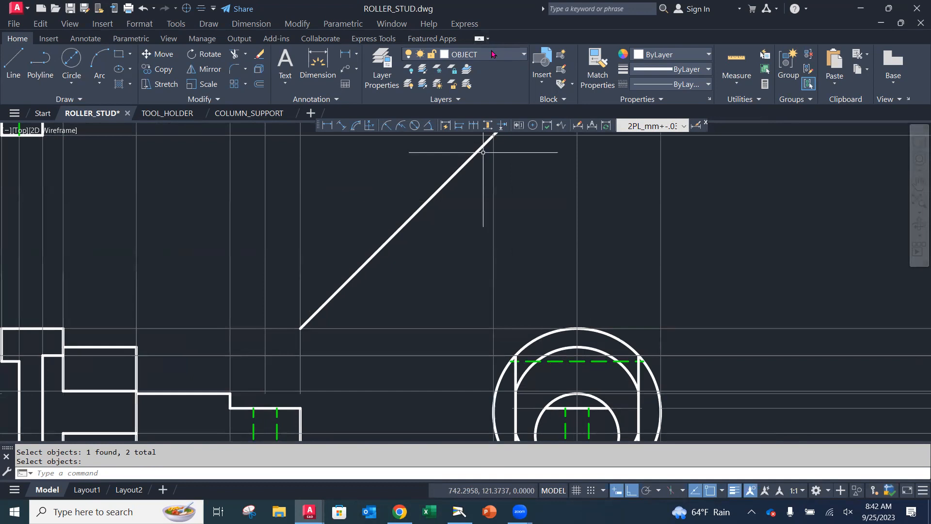
pyautogui.click(483, 58)
pyautogui.click(472, 127)
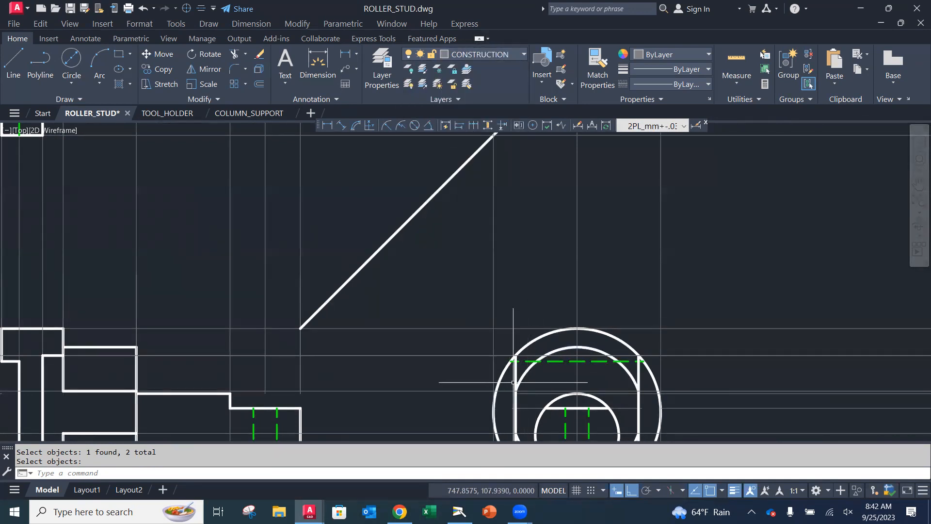
# Compare the ends of the slot's hidden lines in the side view with the dimensioned reference drawing and the new top view.
pyautogui.moveTo(510, 362)
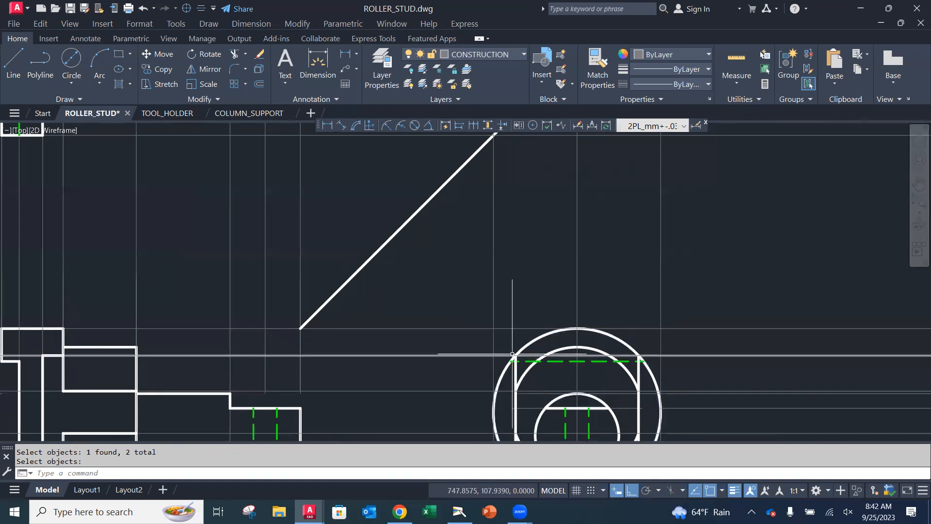
pyautogui.scroll(6, 510, 362)
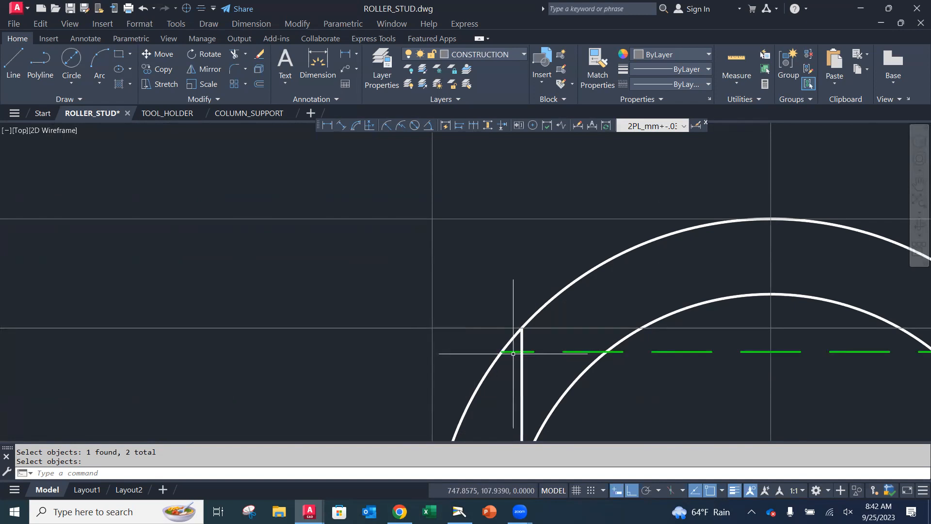
pyautogui.scroll(-10, 433, 338)
pyautogui.scroll(4, 500, 328)
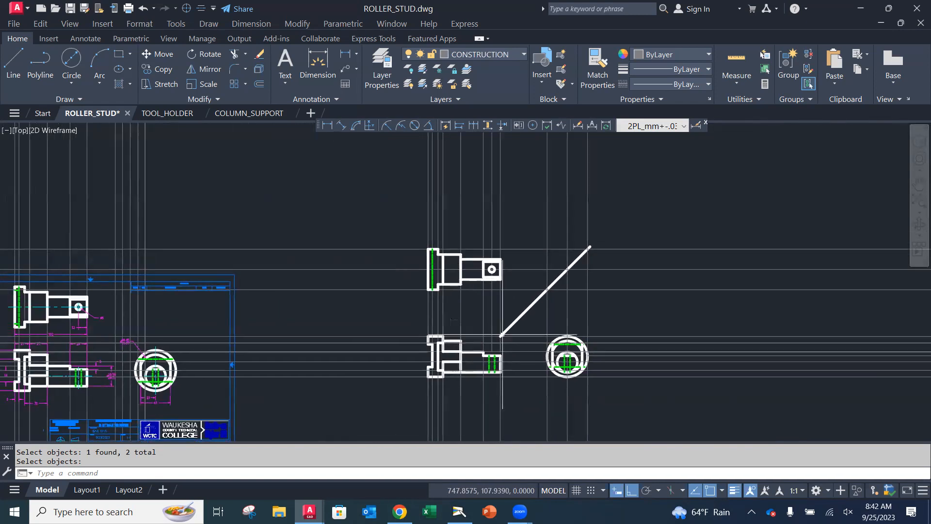
pyautogui.scroll(3, 493, 422)
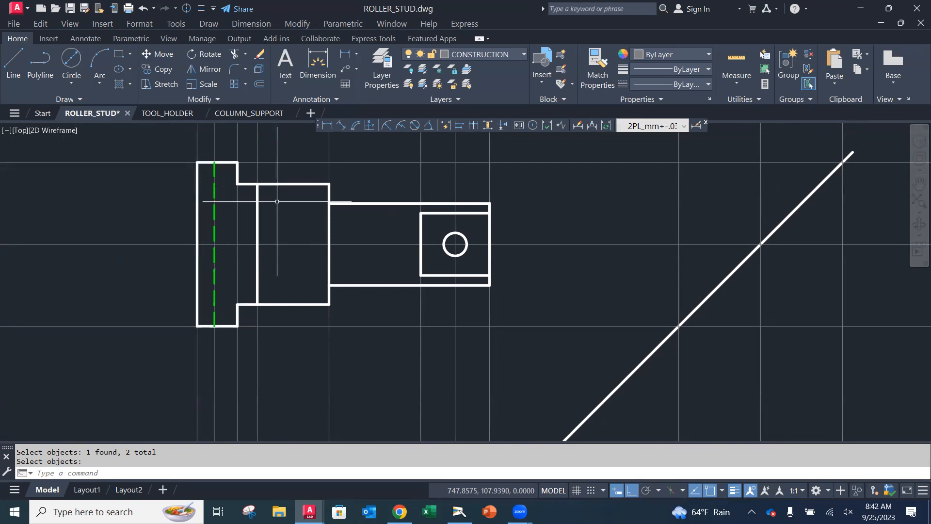
pyautogui.scroll(-6, 277, 201)
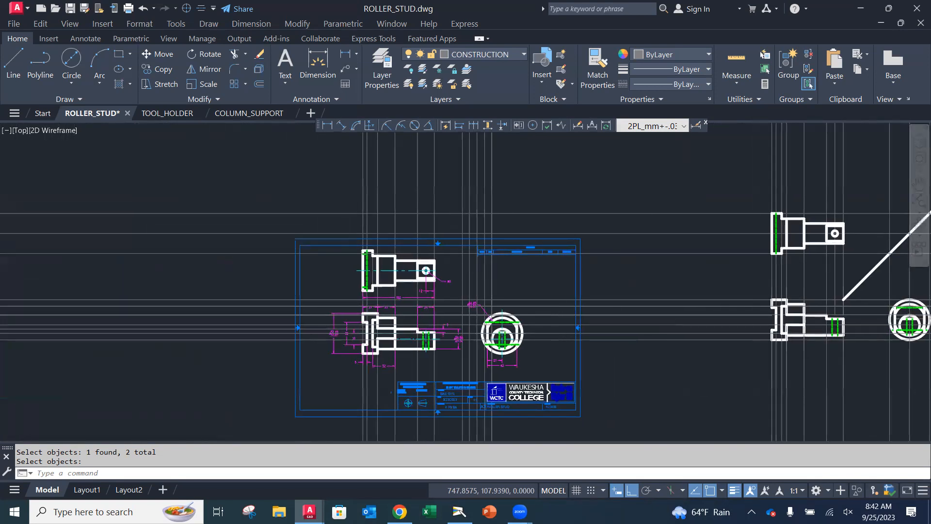
pyautogui.scroll(6, 415, 270)
pyautogui.moveTo(493, 434); pyautogui.dragTo(529, 285, button='middle')
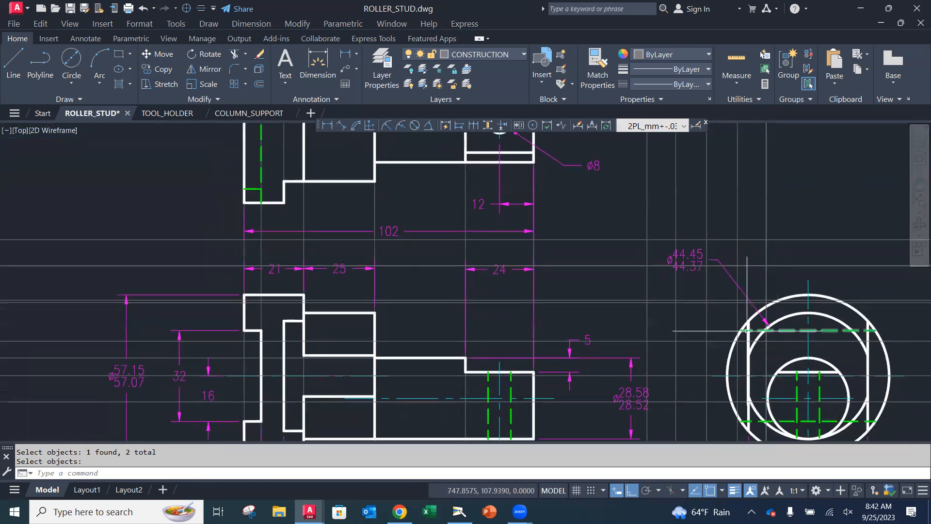
pyautogui.moveTo(742, 330)
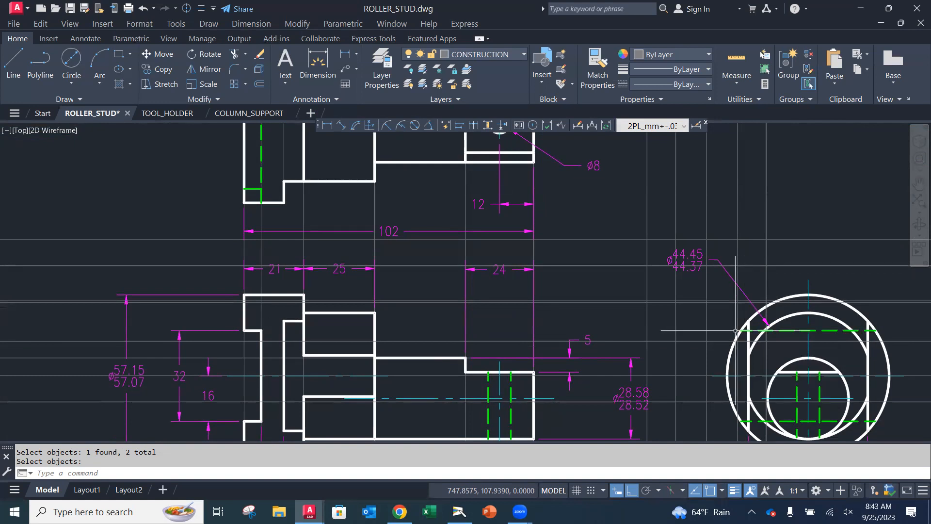
pyautogui.scroll(-3, 680, 321)
pyautogui.moveTo(680, 326)
pyautogui.mouseDown(button='middle')
pyautogui.moveTo(667, 368)
pyautogui.moveTo(426, 292)
pyautogui.moveTo(254, 297)
pyautogui.moveTo(397, 315)
pyautogui.moveTo(593, 431)
pyautogui.moveTo(523, 340)
pyautogui.moveTo(443, 299)
pyautogui.moveTo(443, 308)
pyautogui.mouseUp(button='middle')
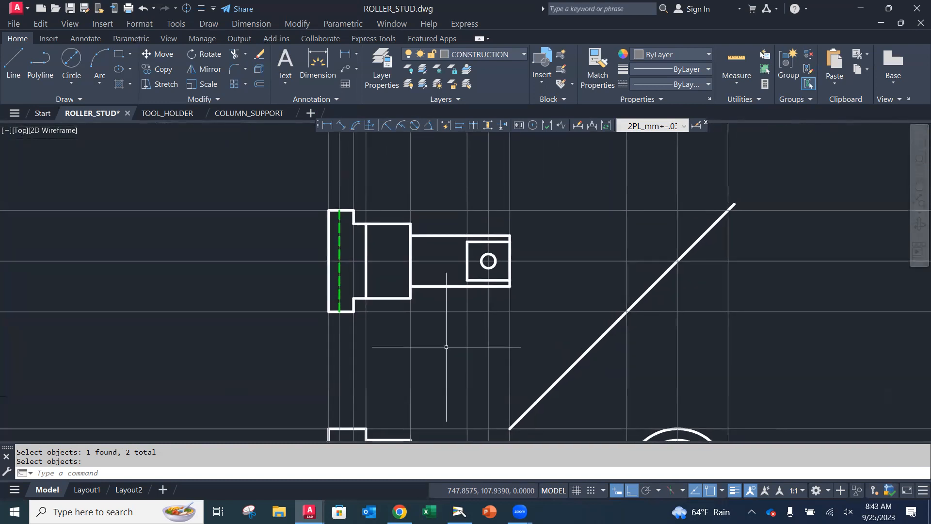
pyautogui.moveTo(626, 292); pyautogui.dragTo(634, 270, button='middle')
pyautogui.scroll(3, 655, 312)
pyautogui.scroll(-1, 561, 203)
pyautogui.moveTo(562, 203); pyautogui.dragTo(547, 215, button='middle')
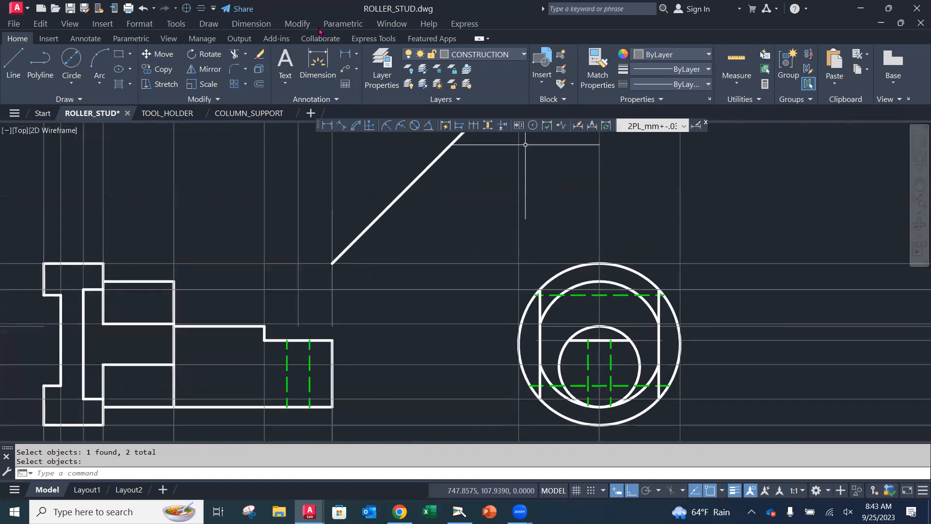
# Draw a vertical construction line through the side view's point where the upper hidden line's left end meets the outer circle.
pyautogui.click(58, 99)
pyautogui.click(38, 112)
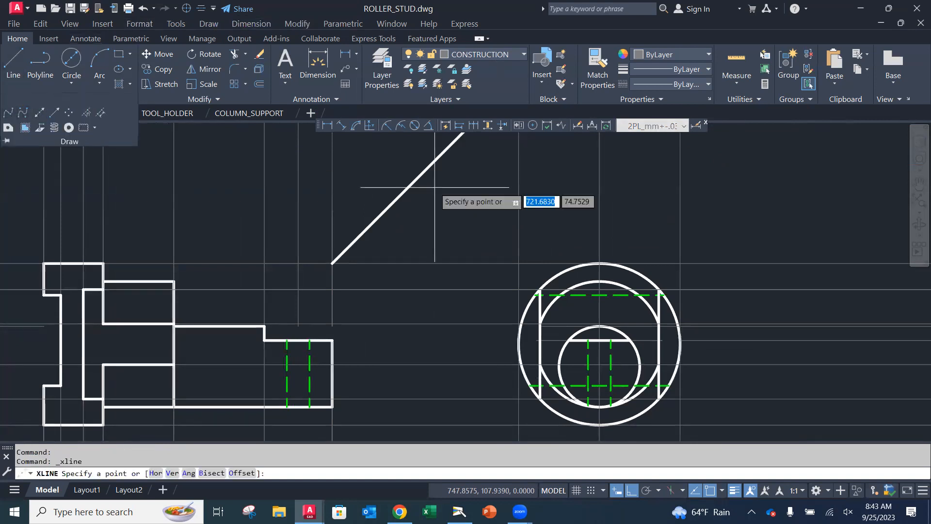
pyautogui.click(600, 344)
pyautogui.click(538, 233)
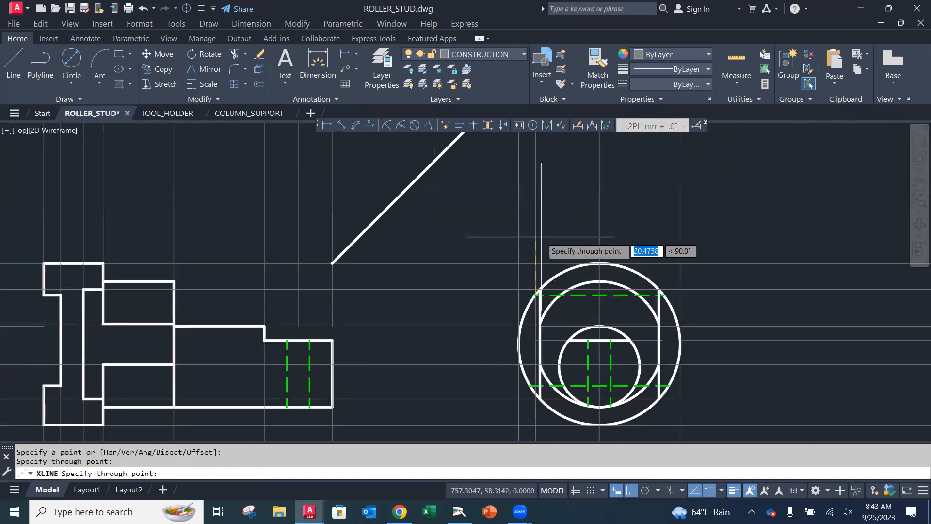
pyautogui.press('Return')
pyautogui.press('Return')
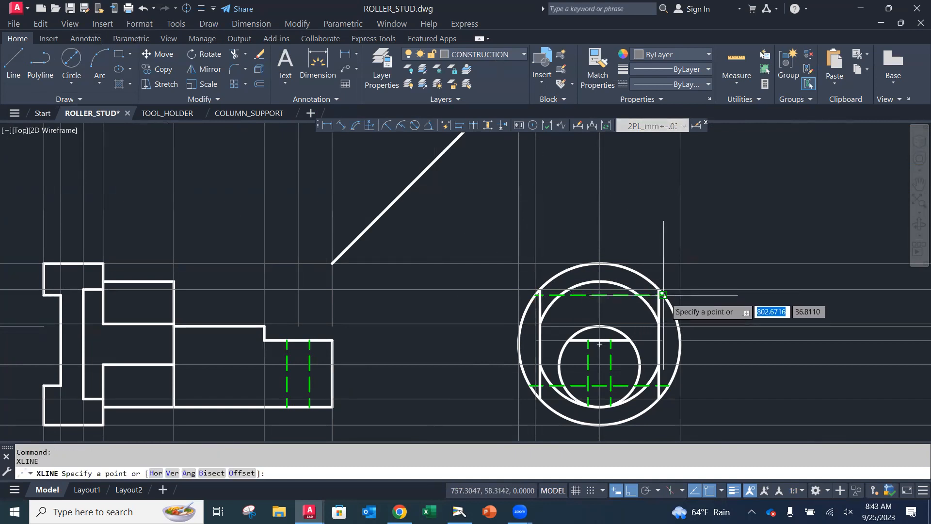
pyautogui.click(600, 264)
pyautogui.press('Escape')
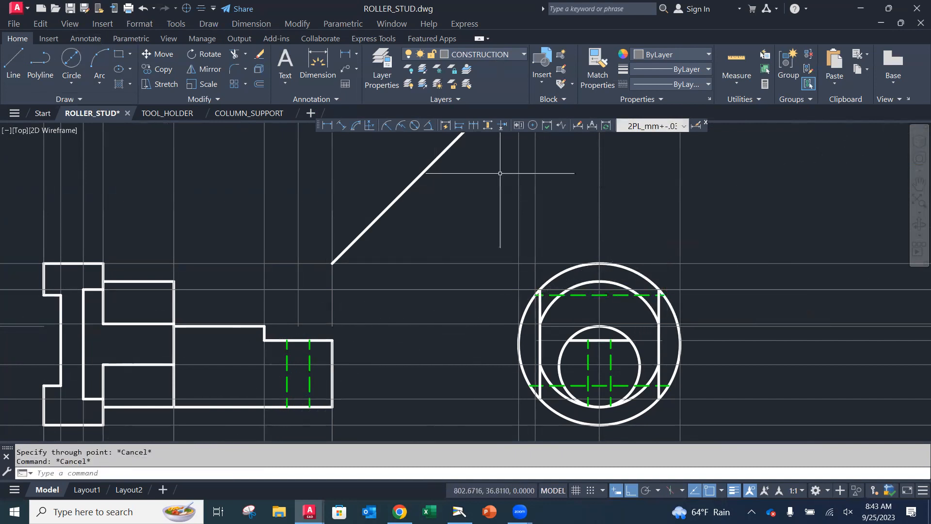
# Draw a vertical construction line through the side view's intersection of the upper hidden line's right end and the outer circle.
pyautogui.click(77, 98)
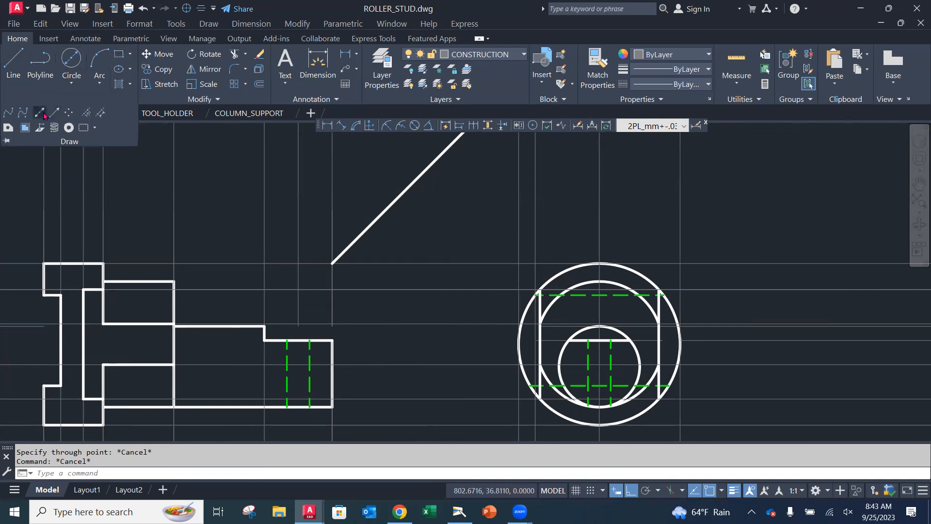
pyautogui.click(40, 113)
pyautogui.keyDown('shift'); pyautogui.rightClick(656, 248); pyautogui.keyUp('shift')
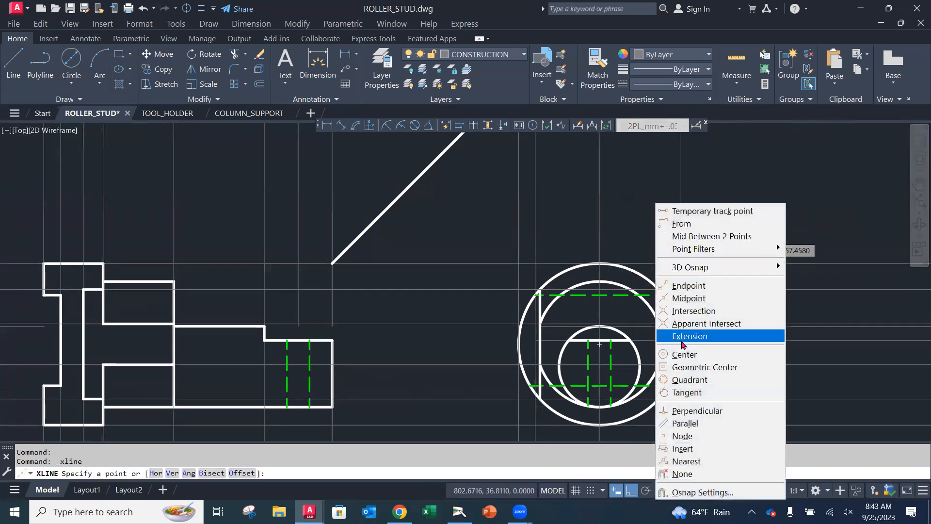
pyautogui.click(693, 310)
pyautogui.click(664, 294)
pyautogui.click(666, 221)
pyautogui.press('Escape')
# Project the two new vertical construction lines from the miter line across the top view as horizontal construction lines.
pyautogui.scroll(-2, 656, 242)
pyautogui.moveTo(654, 246); pyautogui.dragTo(652, 473, button='middle')
pyautogui.scroll(2, 618, 297)
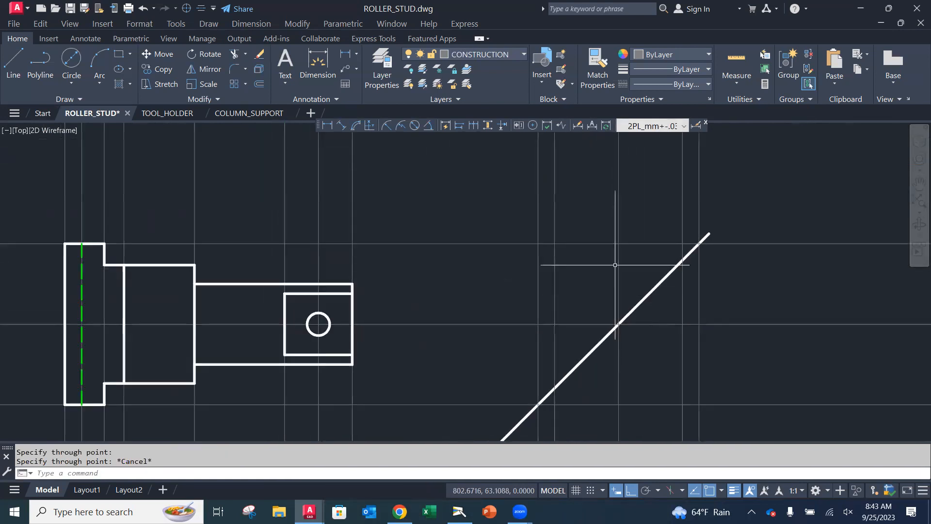
pyautogui.click(64, 97)
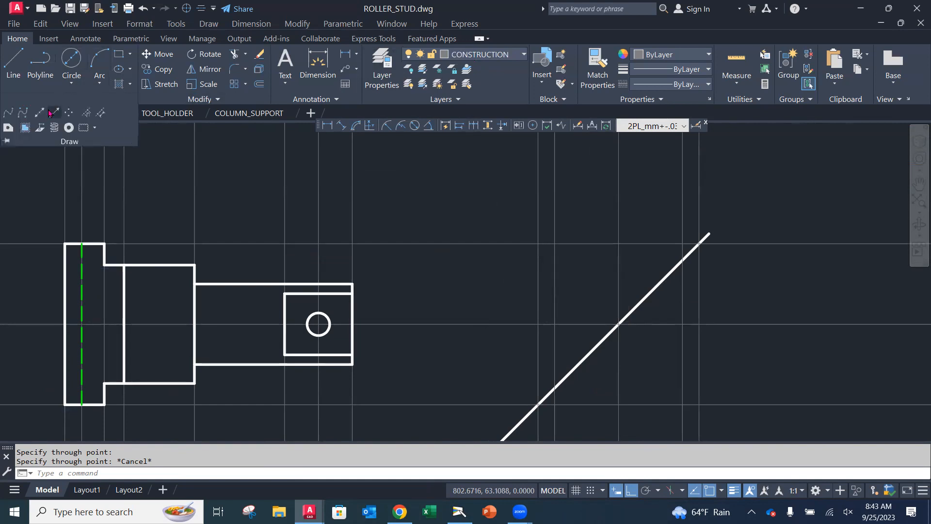
pyautogui.click(40, 113)
pyautogui.click(683, 260)
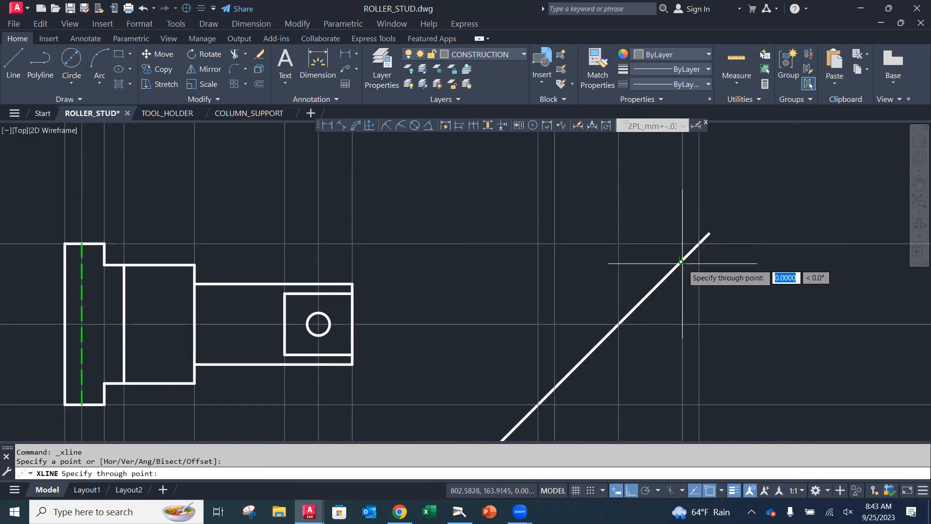
pyautogui.click(454, 269)
pyautogui.press('Return')
pyautogui.press('Return')
pyautogui.click(555, 387)
pyautogui.press('Return')
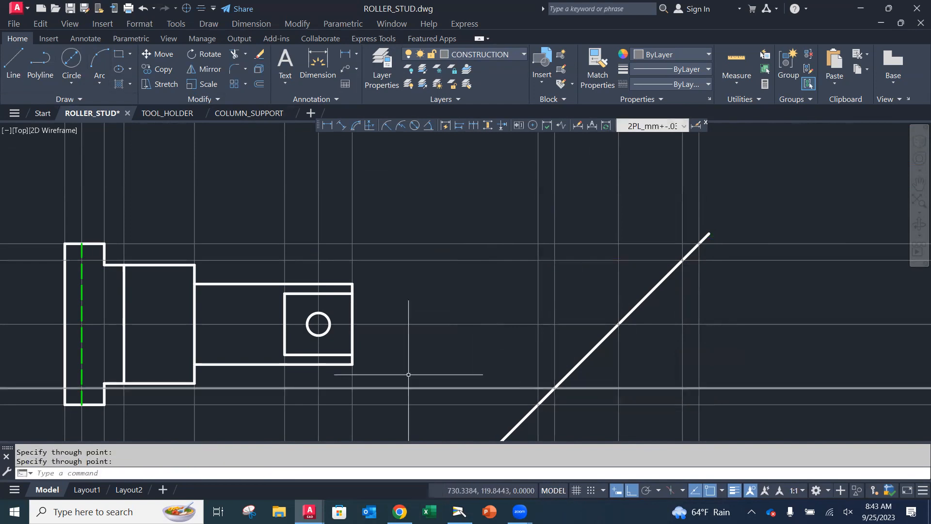
# Make HIDDEN the current layer.
pyautogui.press('Return')
pyautogui.click(489, 55)
pyautogui.click(490, 55)
pyautogui.click(490, 56)
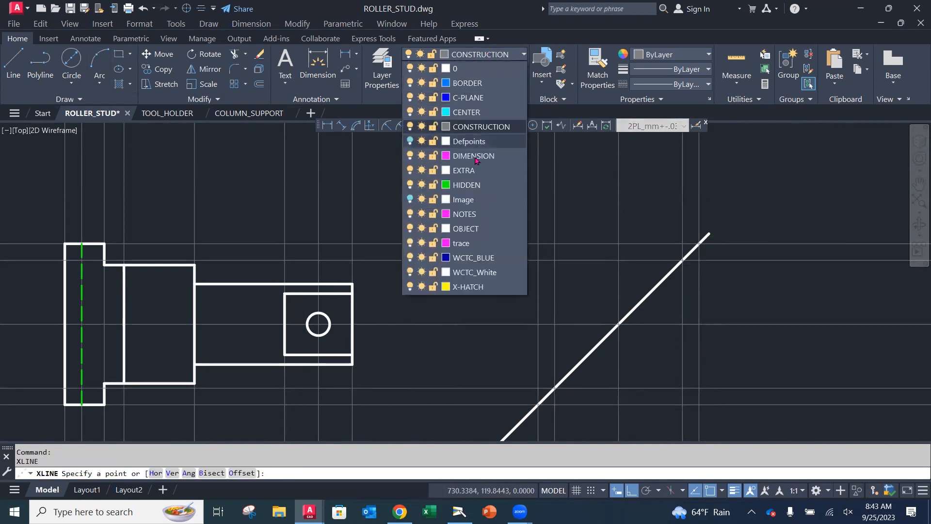
pyautogui.click(468, 184)
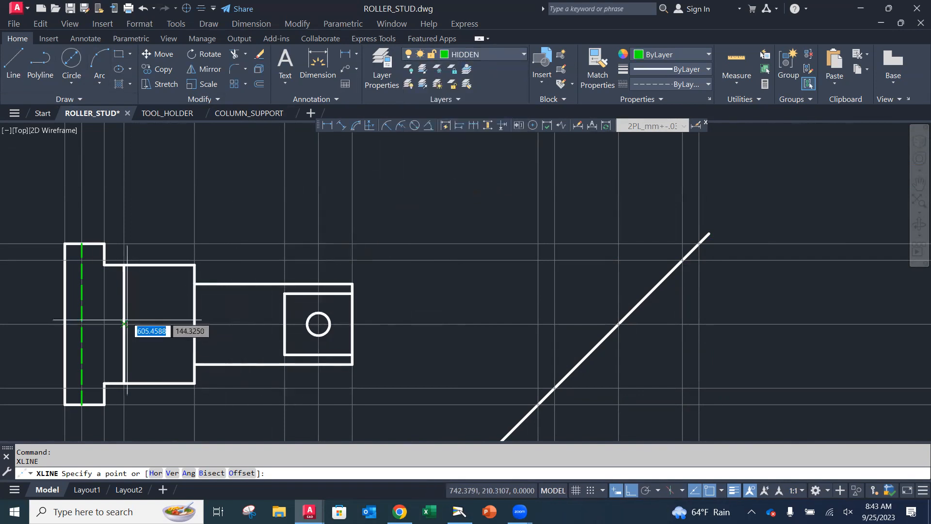
pyautogui.click(73, 261)
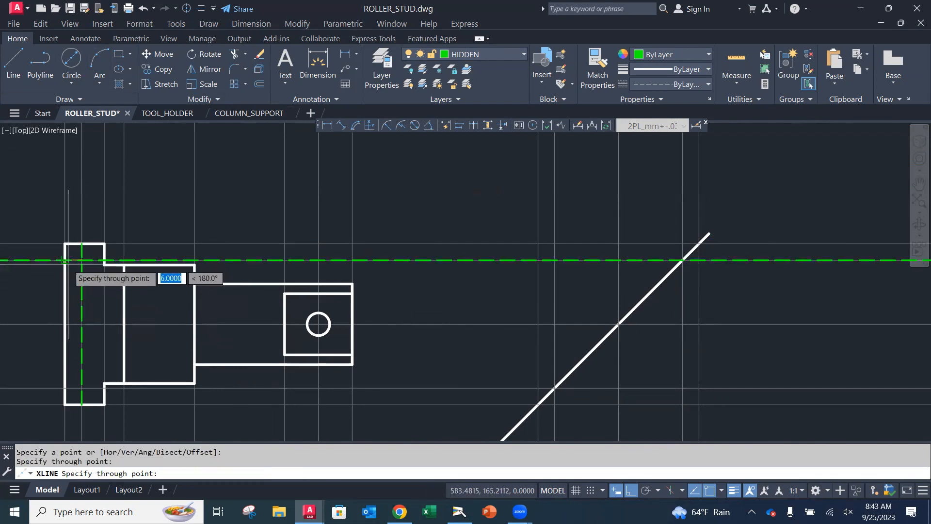
pyautogui.press('Escape')
pyautogui.press('Escape')
pyautogui.write('e')
pyautogui.press('Return')
pyautogui.click(398, 261)
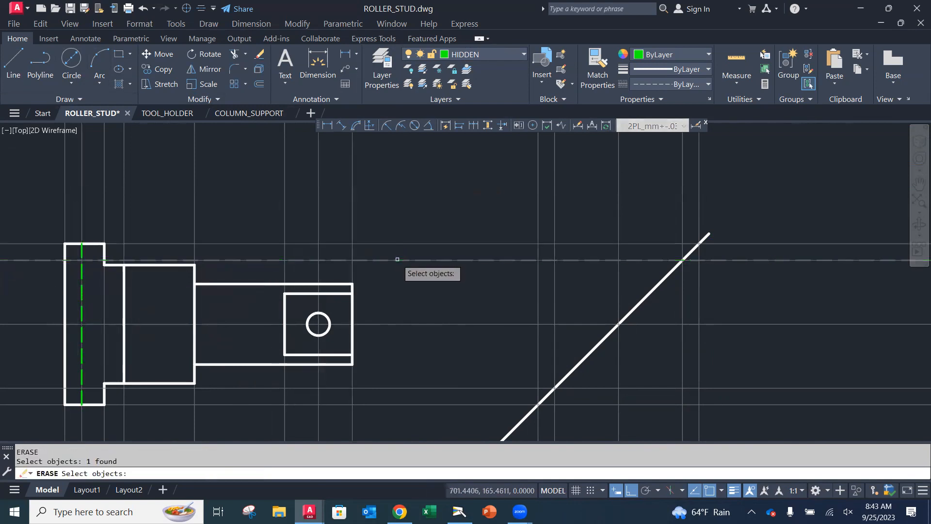
pyautogui.press('Return')
# Draw two short horizontal hidden lines along the new construction lines, between the top view's vertical hidden line and the head's left edge.
pyautogui.click(13, 62)
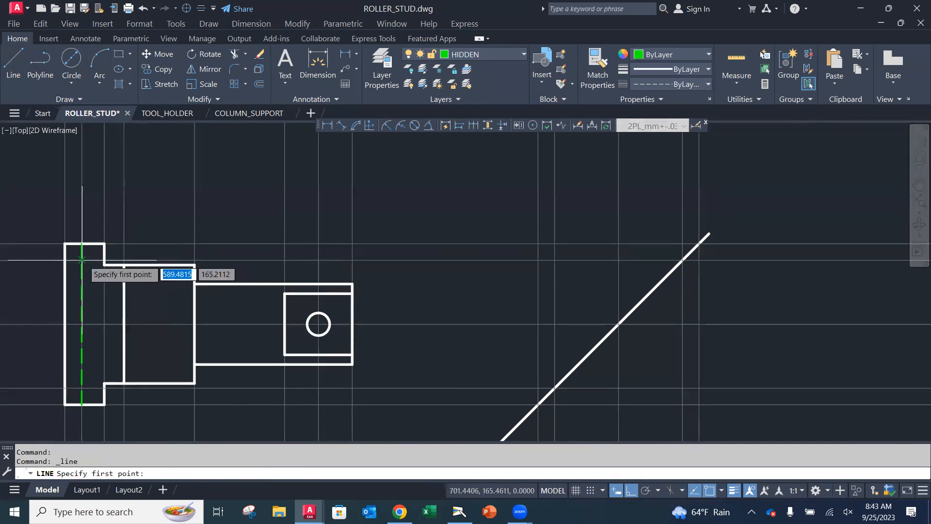
pyautogui.click(104, 264)
pyautogui.press('Return')
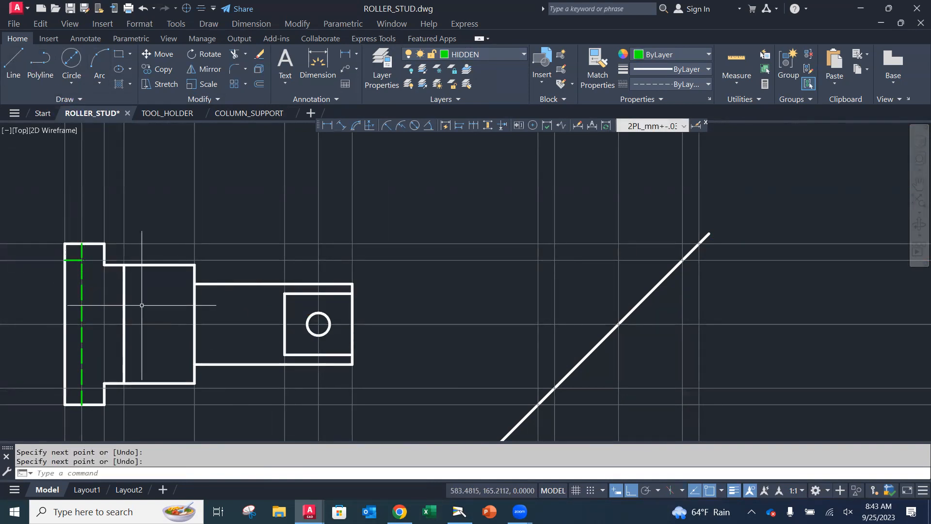
pyautogui.press('Return')
pyautogui.click(82, 388)
pyautogui.click(66, 388)
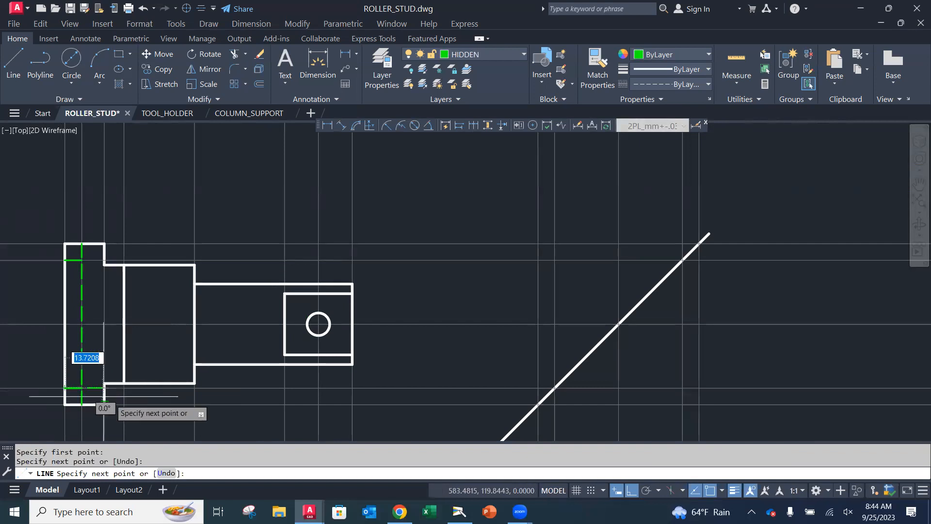
pyautogui.press('Return')
# Set CENTER as the current layer for drawing centerlines on the three views.
pyautogui.press('Return')
pyautogui.scroll(-2, 137, 384)
pyautogui.scroll(-2, 172, 371)
pyautogui.moveTo(313, 291); pyautogui.dragTo(526, 234, button='middle')
pyautogui.scroll(2, 490, 381)
pyautogui.moveTo(548, 348)
pyautogui.mouseDown(button='middle')
pyautogui.moveTo(553, 295)
pyautogui.moveTo(534, 320)
pyautogui.mouseUp(button='middle')
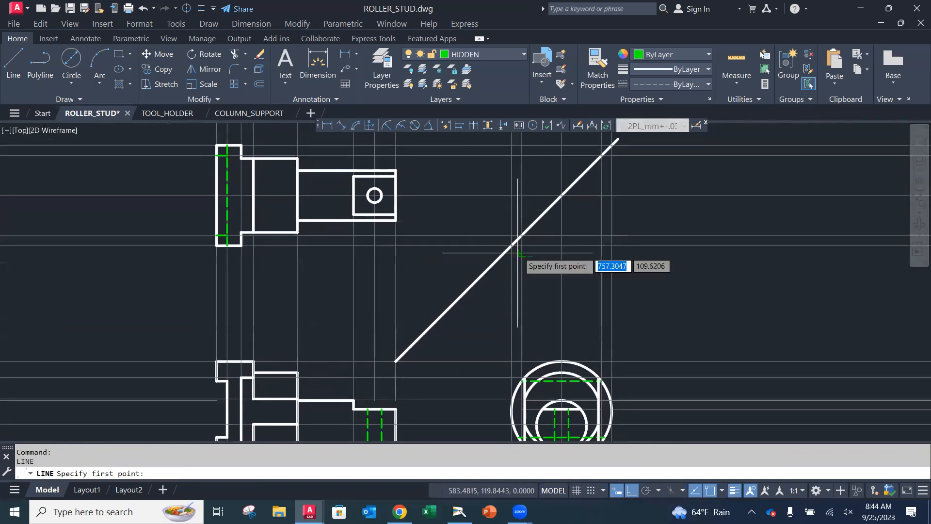
pyautogui.scroll(-2, 483, 216)
pyautogui.moveTo(483, 218)
pyautogui.mouseDown(button='middle')
pyautogui.moveTo(483, 246)
pyautogui.moveTo(413, 273)
pyautogui.mouseUp(button='middle')
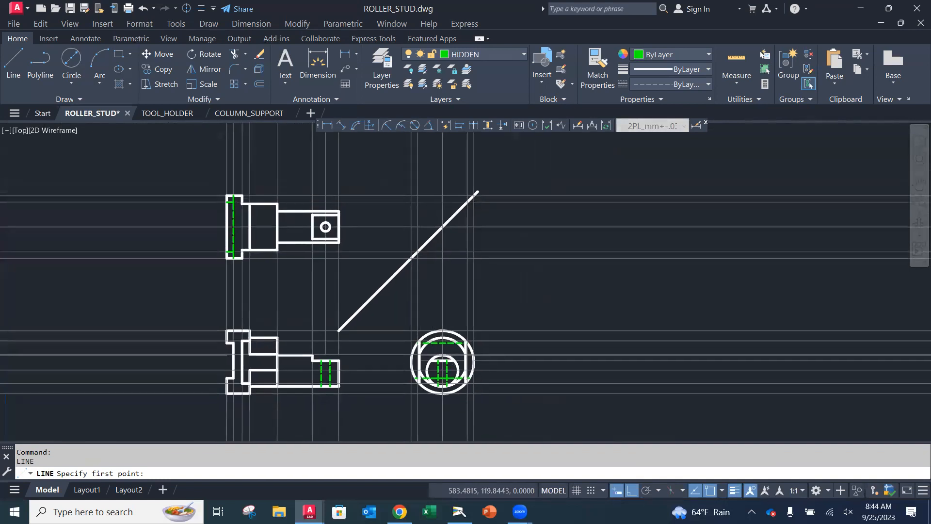
pyautogui.moveTo(482, 294); pyautogui.dragTo(484, 252, button='middle')
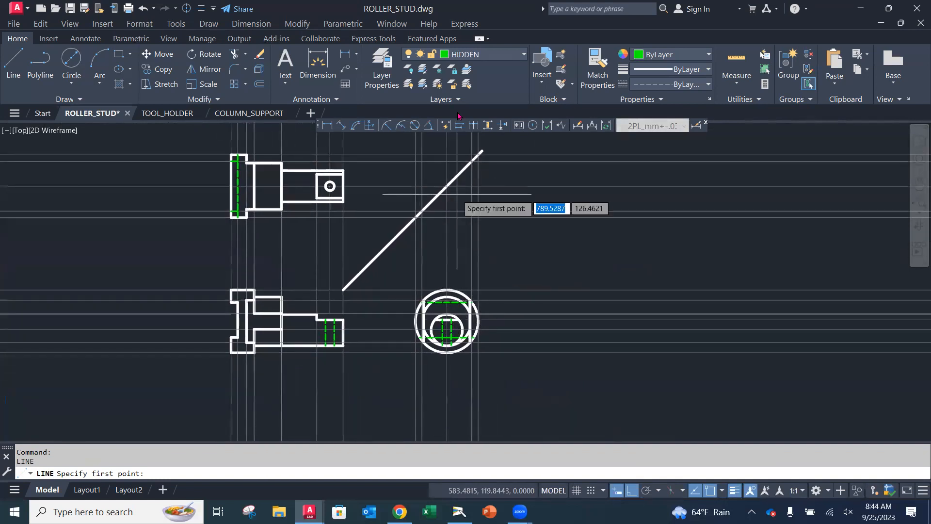
pyautogui.click(458, 56)
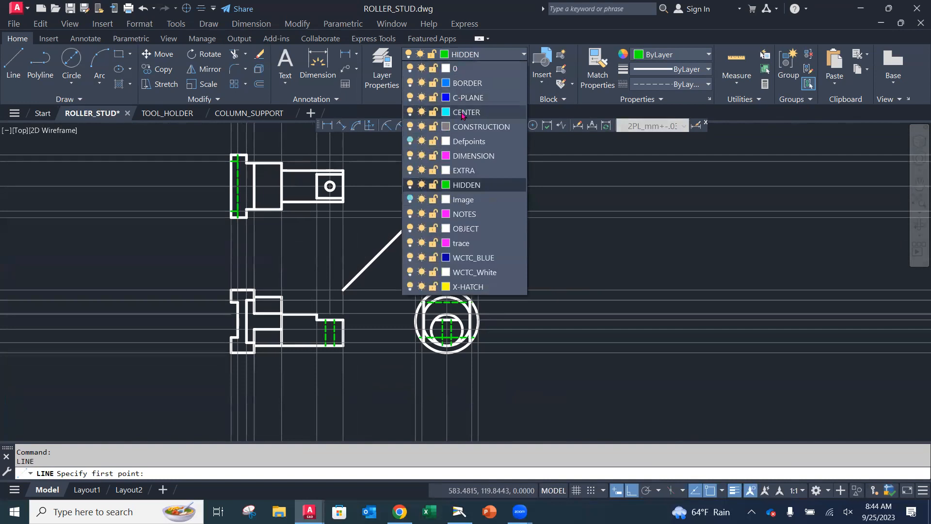
pyautogui.click(462, 114)
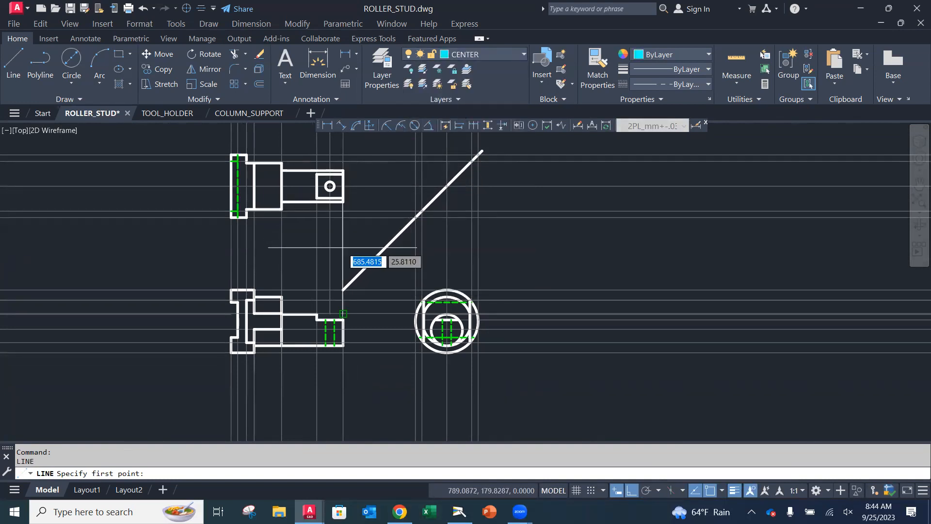
# Examine how the slot's hidden edges in the side view project through the miter line to the hidden lines in the top view.
pyautogui.scroll(2, 309, 205)
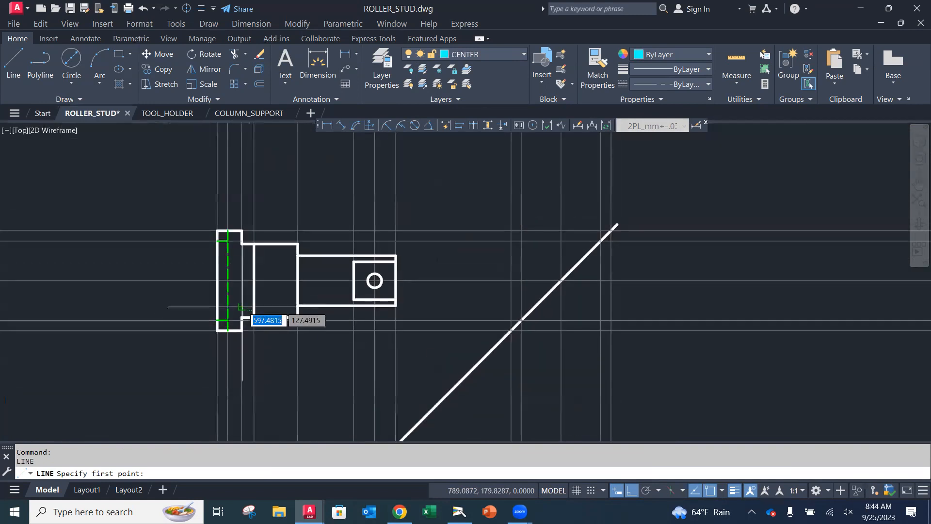
pyautogui.moveTo(242, 317); pyautogui.dragTo(252, 171, button='middle')
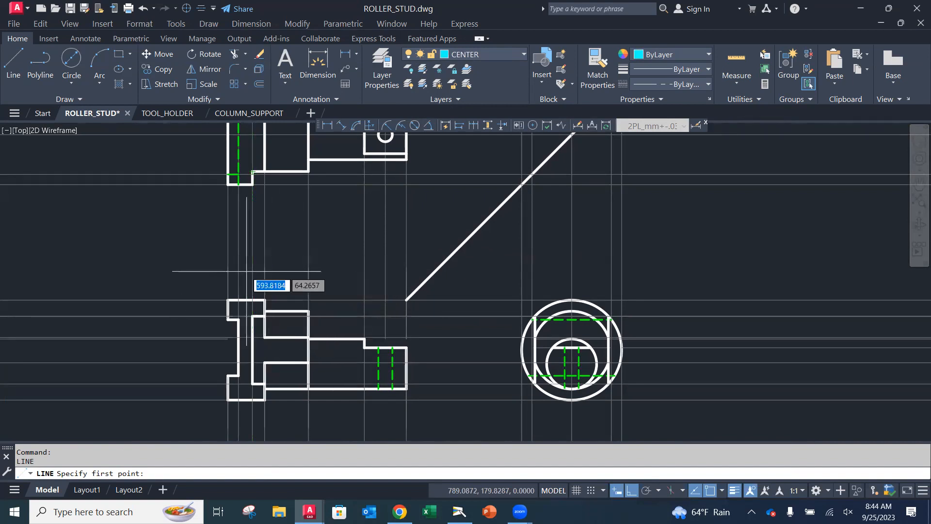
pyautogui.moveTo(248, 278); pyautogui.dragTo(218, 412, button='middle')
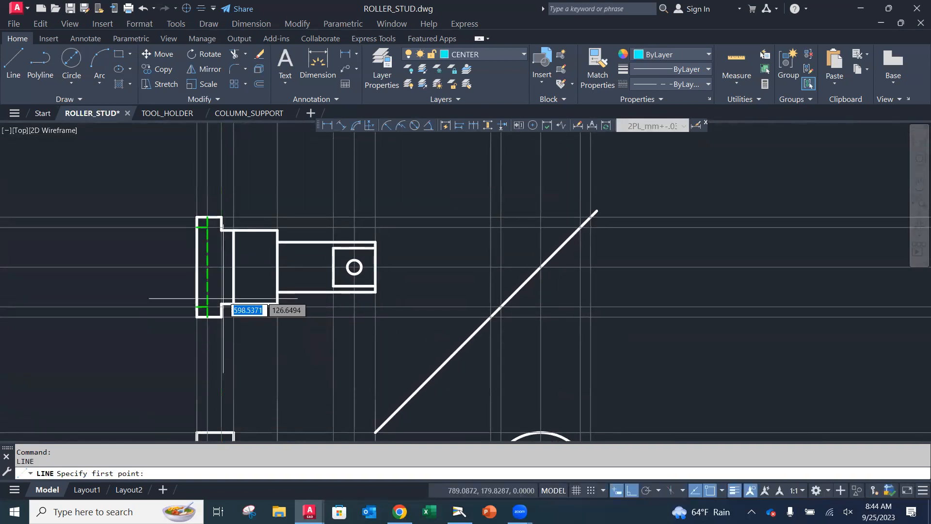
pyautogui.moveTo(486, 290)
pyautogui.mouseDown(button='middle')
pyautogui.moveTo(476, 231)
pyautogui.moveTo(403, 140)
pyautogui.mouseUp(button='middle')
pyautogui.scroll(2, 467, 264)
pyautogui.moveTo(466, 264); pyautogui.dragTo(420, 215, button='middle')
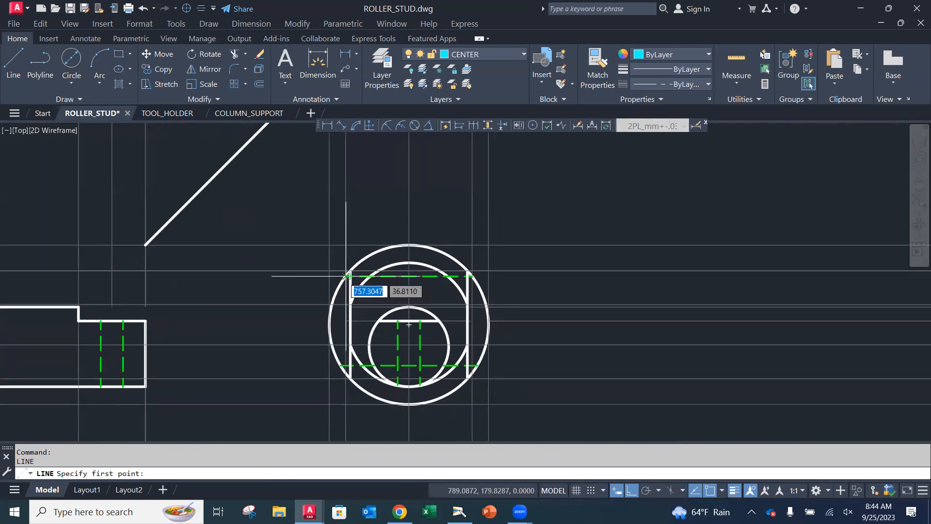
pyautogui.moveTo(78, 306); pyautogui.dragTo(410, 310, button='middle')
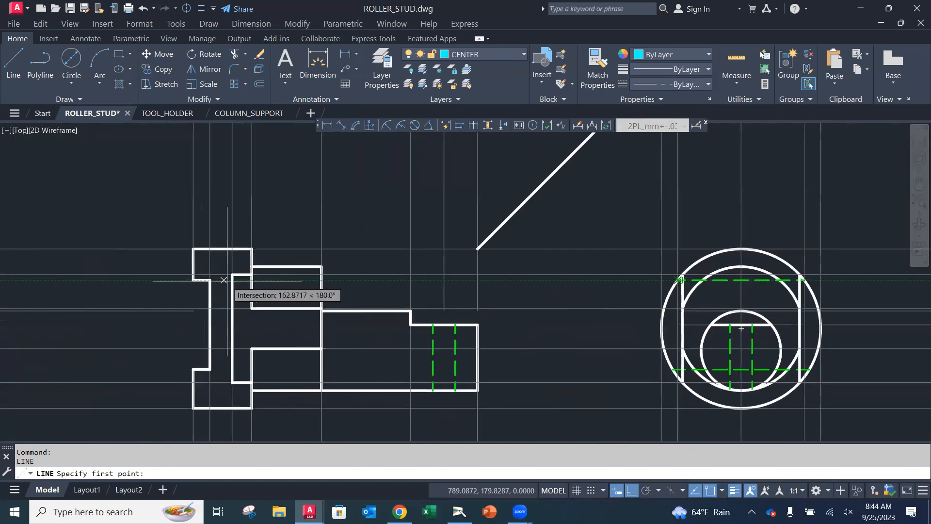
pyautogui.moveTo(687, 288); pyautogui.dragTo(425, 284, button='middle')
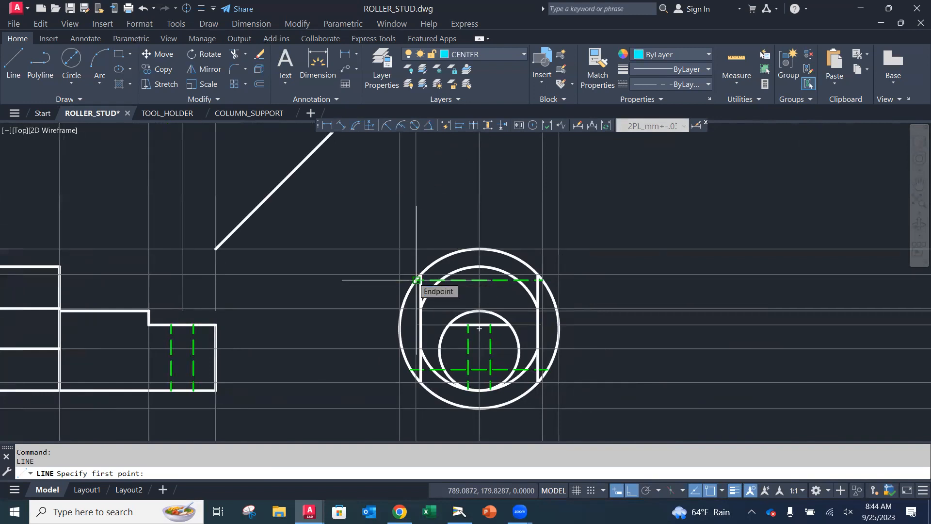
pyautogui.scroll(3, 416, 280)
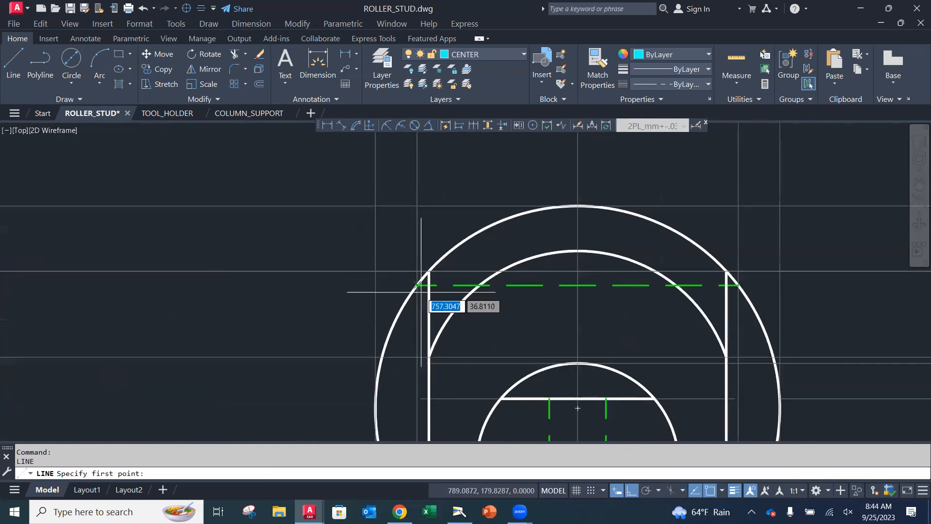
pyautogui.scroll(-5, 422, 216)
pyautogui.moveTo(426, 218)
pyautogui.mouseDown(button='middle')
pyautogui.moveTo(415, 305)
pyautogui.moveTo(424, 396)
pyautogui.mouseUp(button='middle')
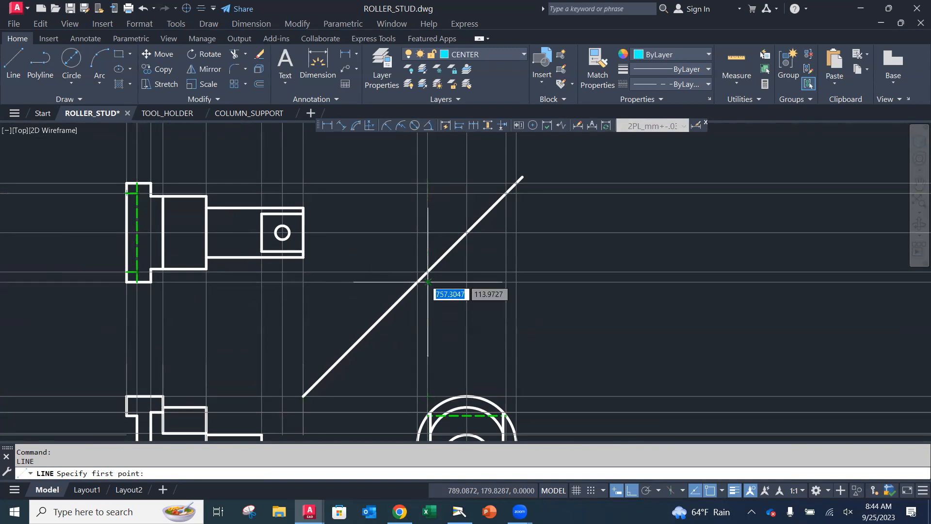
pyautogui.scroll(-2, 426, 280)
pyautogui.moveTo(425, 277); pyautogui.dragTo(453, 217, button='middle')
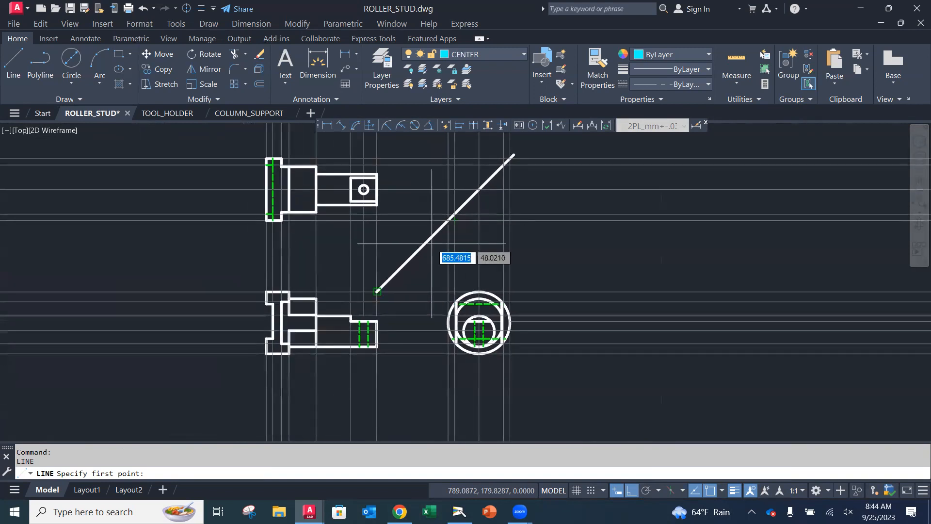
pyautogui.scroll(2, 432, 244)
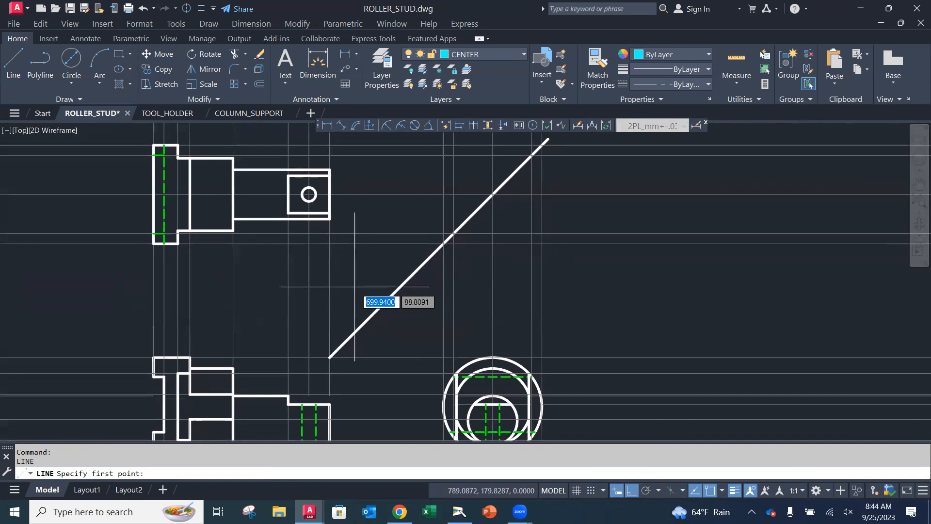
pyautogui.scroll(-3, 383, 291)
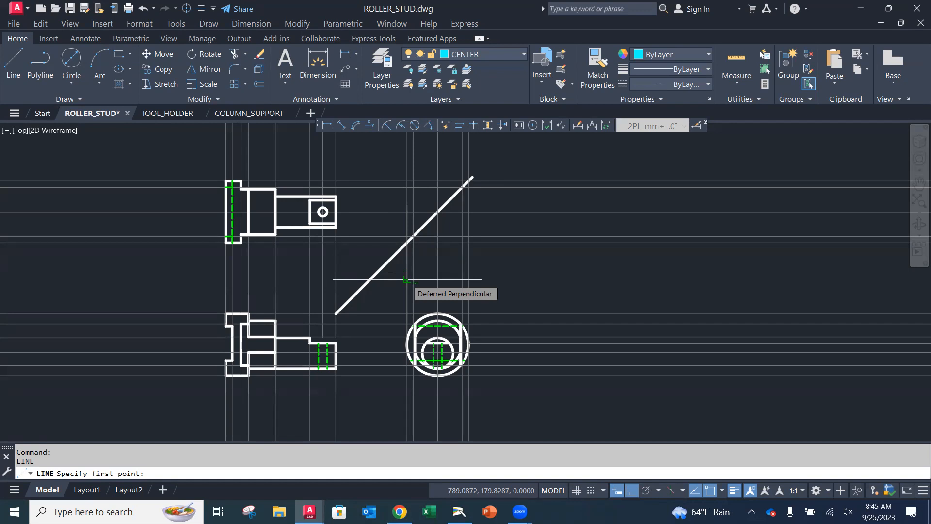
pyautogui.moveTo(372, 228); pyautogui.dragTo(491, 231, button='middle')
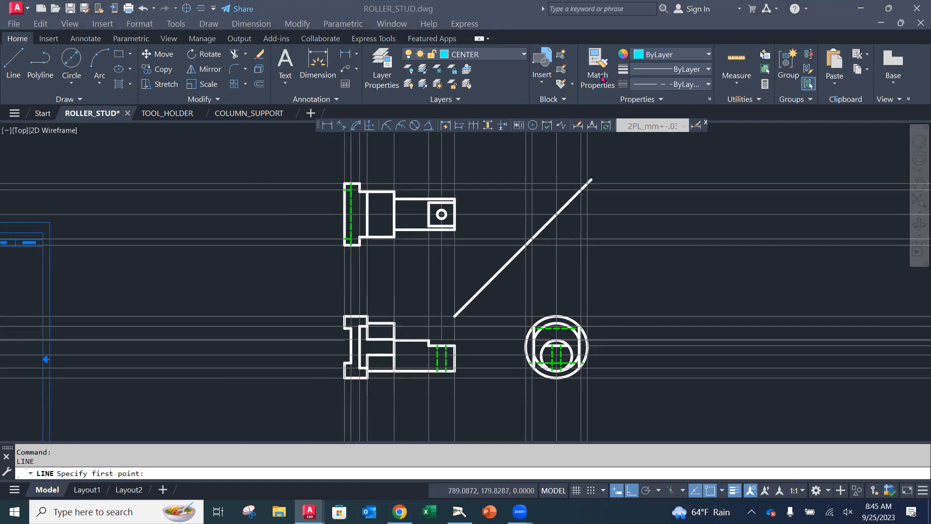
pyautogui.scroll(4, 546, 326)
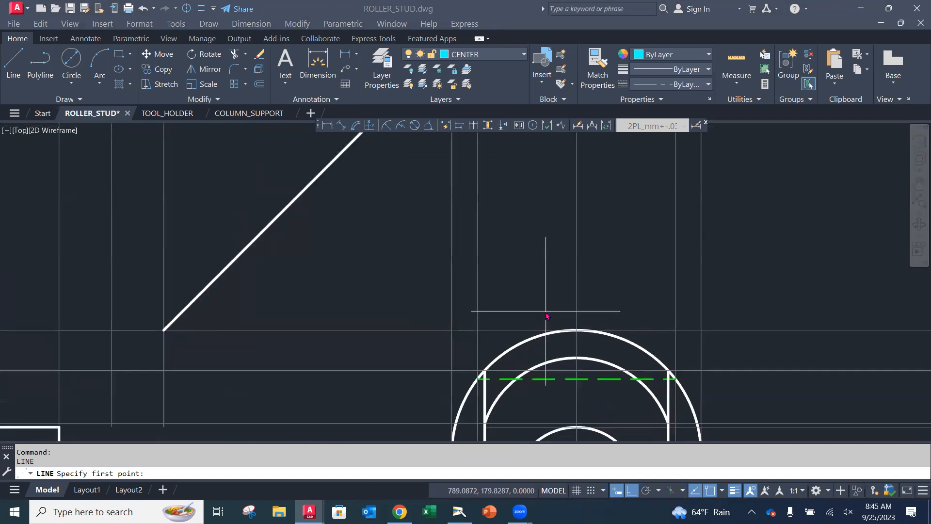
pyautogui.scroll(-3, 515, 345)
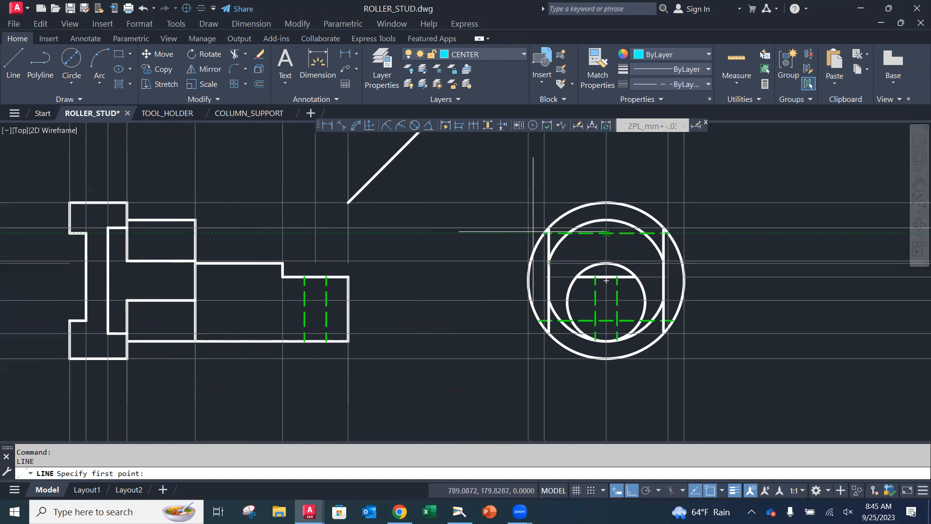
pyautogui.scroll(3, 533, 231)
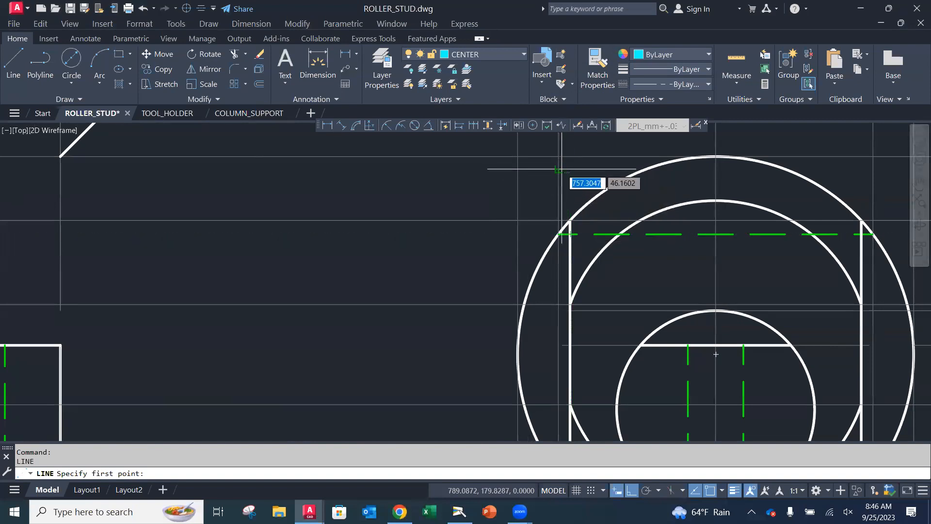
pyautogui.scroll(-6, 562, 199)
pyautogui.moveTo(563, 196); pyautogui.dragTo(551, 324, button='middle')
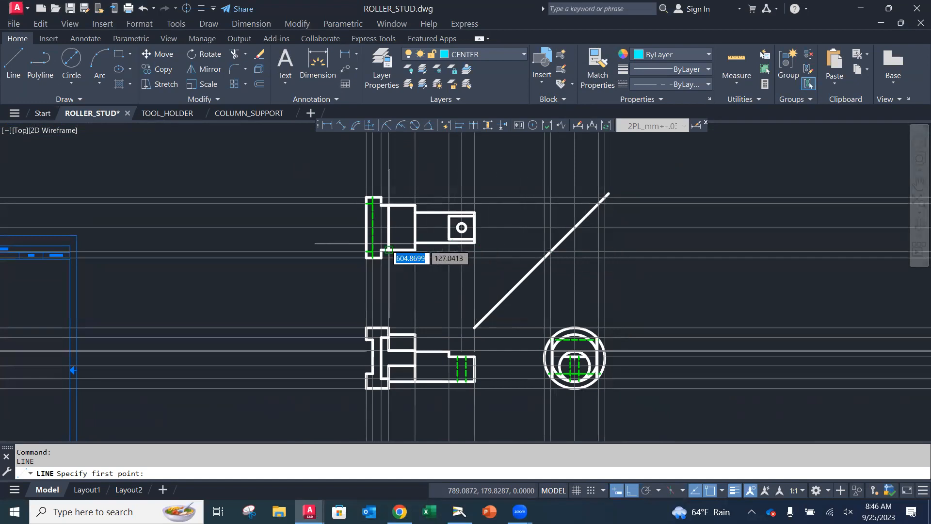
pyautogui.scroll(4, 369, 249)
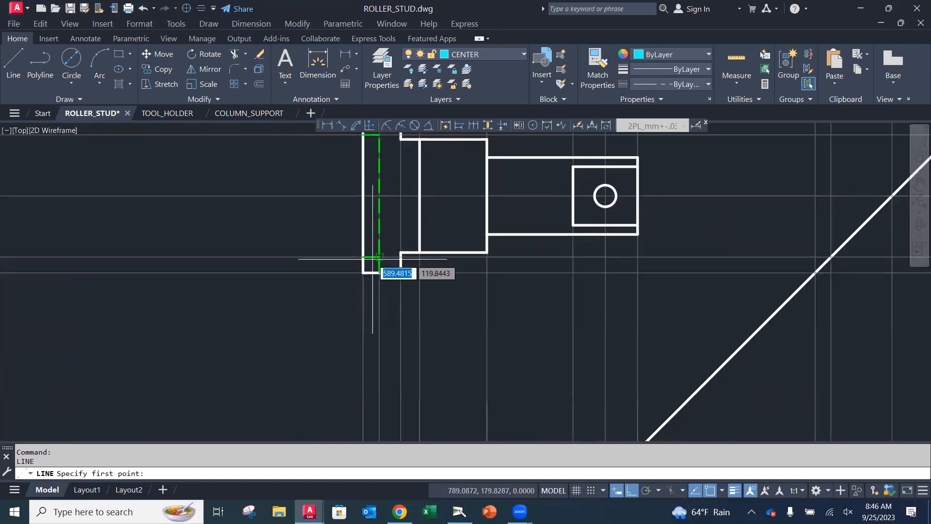
pyautogui.moveTo(750, 329)
pyautogui.mouseDown(button='middle')
pyautogui.moveTo(735, 270)
pyautogui.moveTo(654, 104)
pyautogui.mouseUp(button='middle')
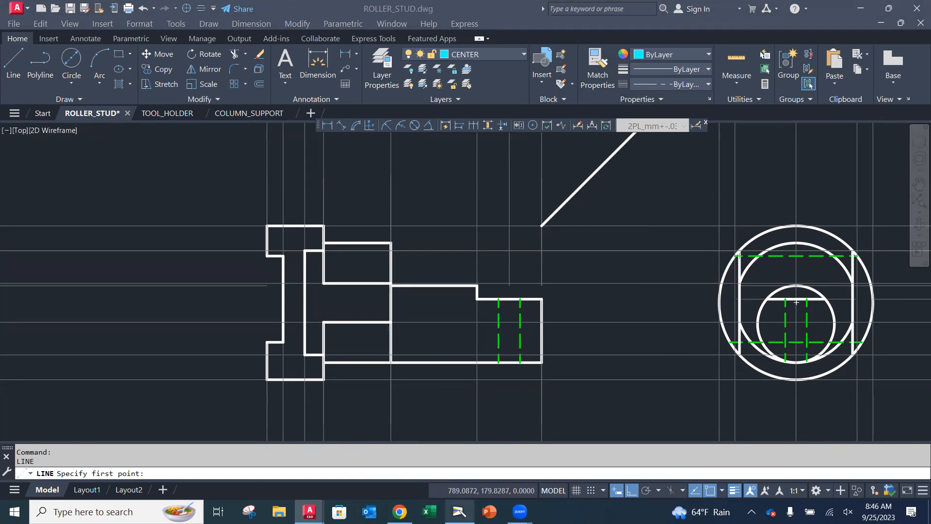
# Switch to the Camera app to check the Exercise 7.21 Roller Stud reference drawing, and return to the AutoCAD drawing.
pyautogui.click(459, 512)
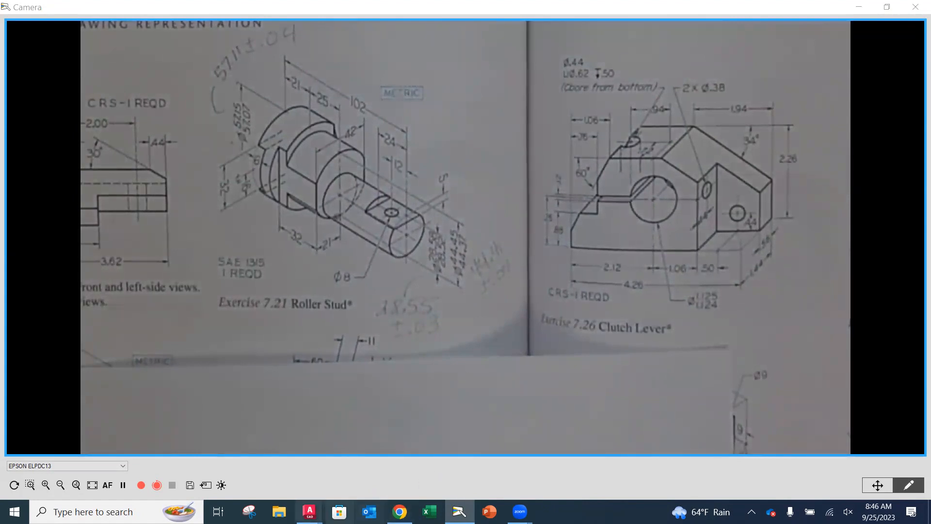
pyautogui.moveTo(309, 512)
pyautogui.click(178, 460)
# Add a center mark to the small hole's circle in the top view.
pyautogui.scroll(-4, 412, 383)
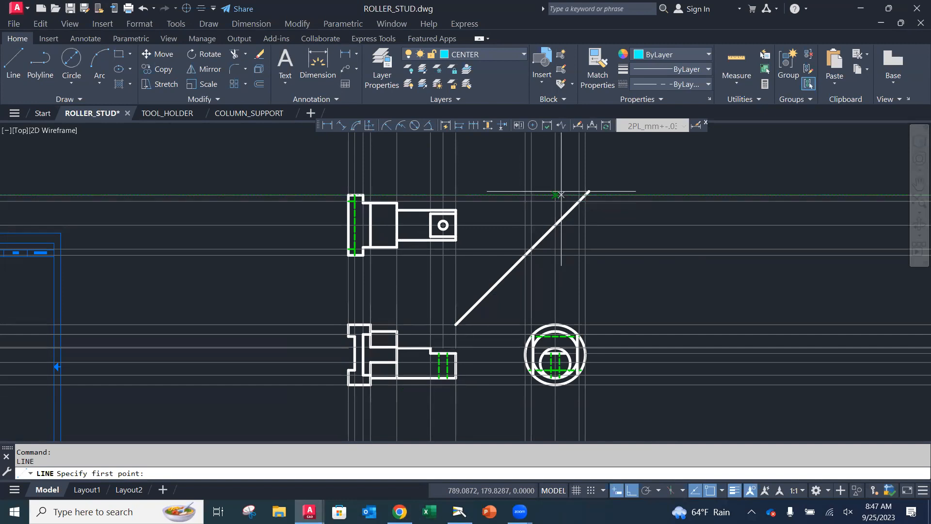
pyautogui.moveTo(503, 164); pyautogui.dragTo(582, 160, button='middle')
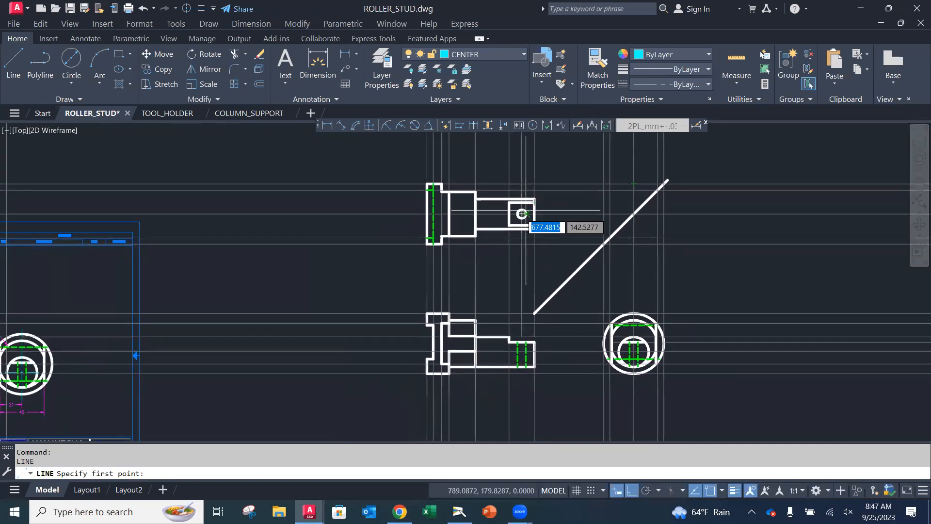
pyautogui.moveTo(426, 243)
pyautogui.mouseDown(button='middle')
pyautogui.moveTo(508, 219)
pyautogui.moveTo(443, 220)
pyautogui.moveTo(366, 253)
pyautogui.mouseUp(button='middle')
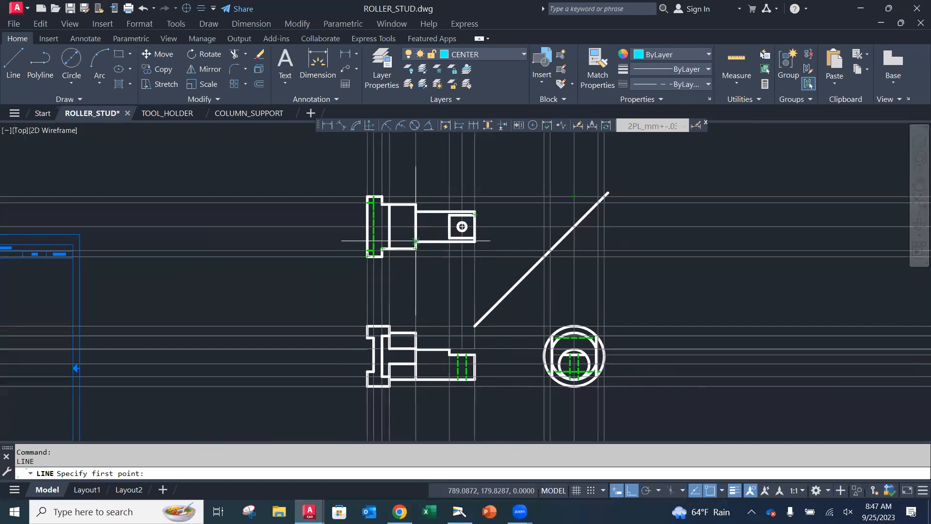
pyautogui.scroll(-2, 451, 249)
pyautogui.scroll(4, 458, 235)
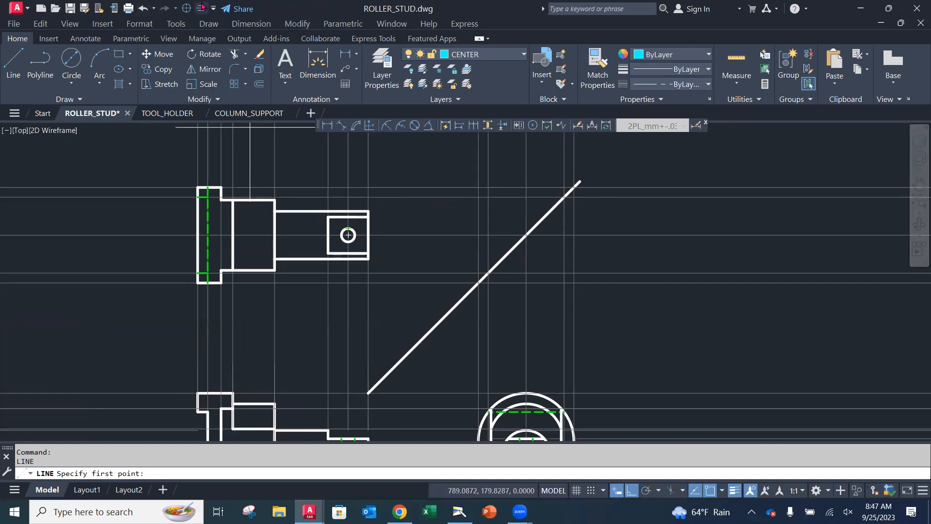
pyautogui.click(187, 9)
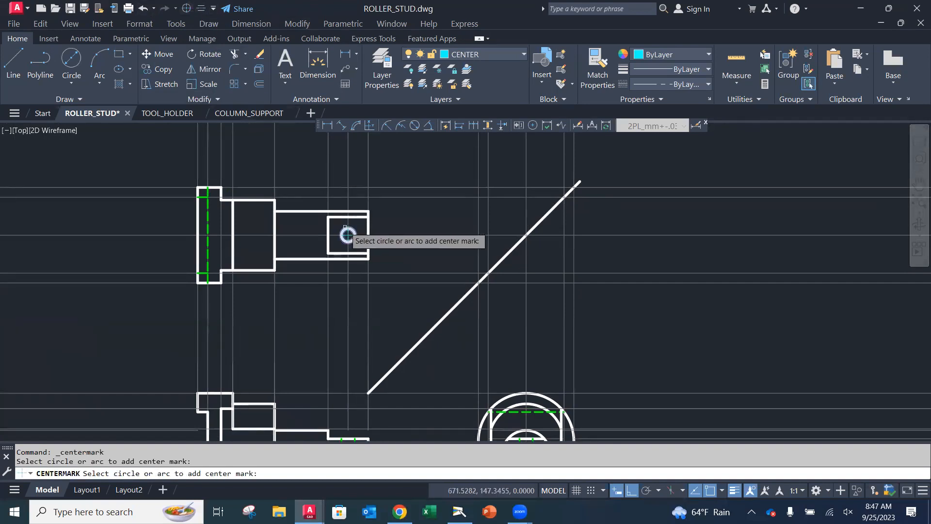
pyautogui.scroll(8, 365, 243)
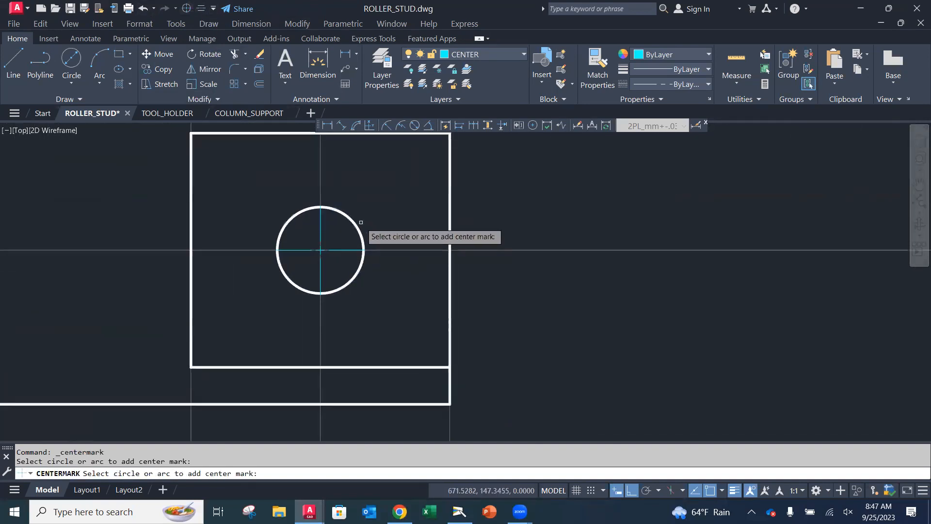
pyautogui.click(361, 253)
pyautogui.press('Return')
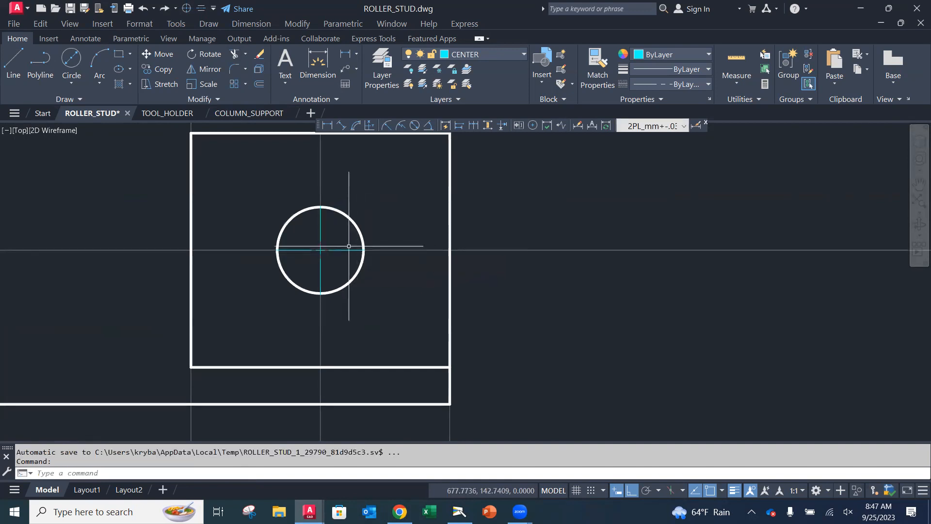
# Extend the center mark's right arm past the hole's edge along the horizontal construction line, using a Nearest snap.
pyautogui.click(346, 250)
pyautogui.click(365, 250)
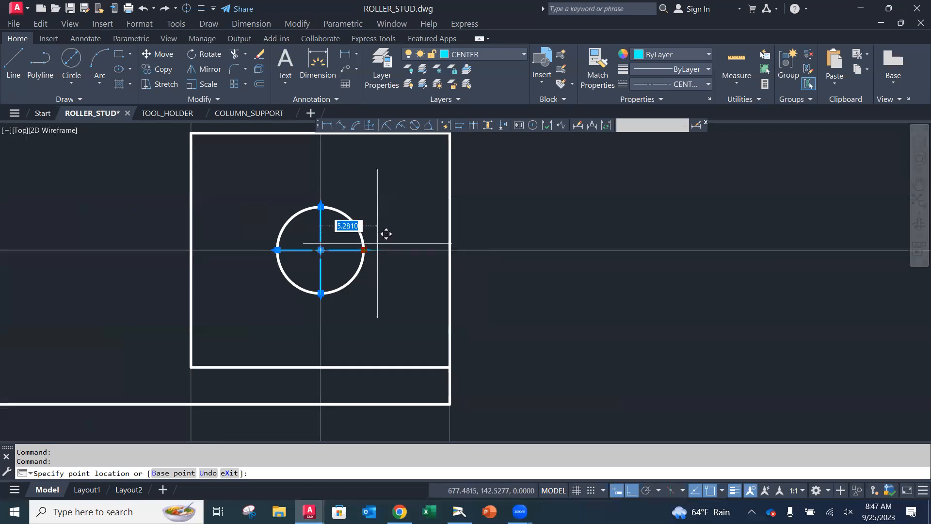
pyautogui.keyDown('shift'); pyautogui.rightClick(378, 250); pyautogui.keyUp('shift')
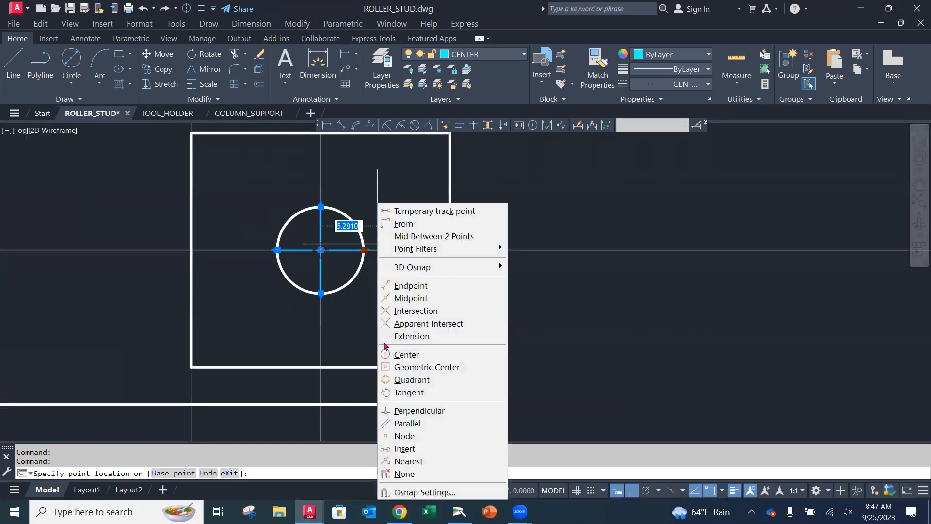
pyautogui.click(394, 461)
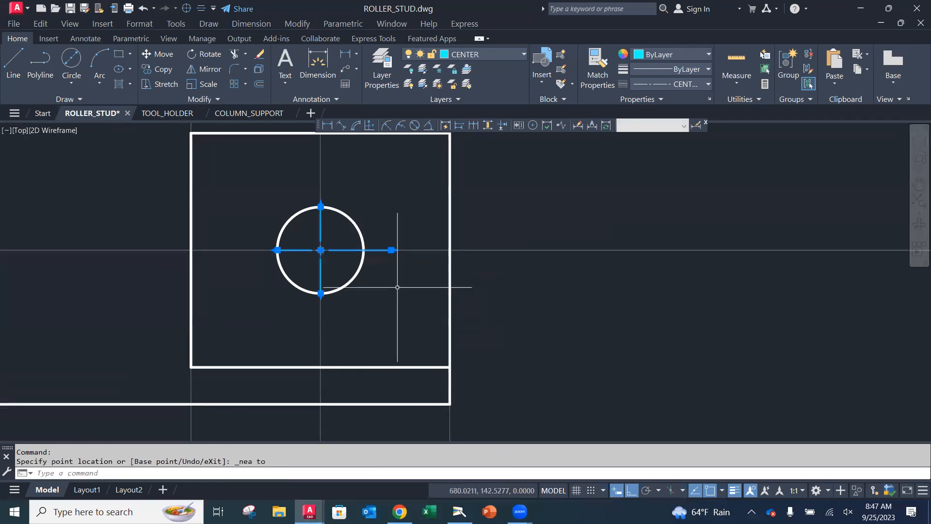
pyautogui.press('Escape')
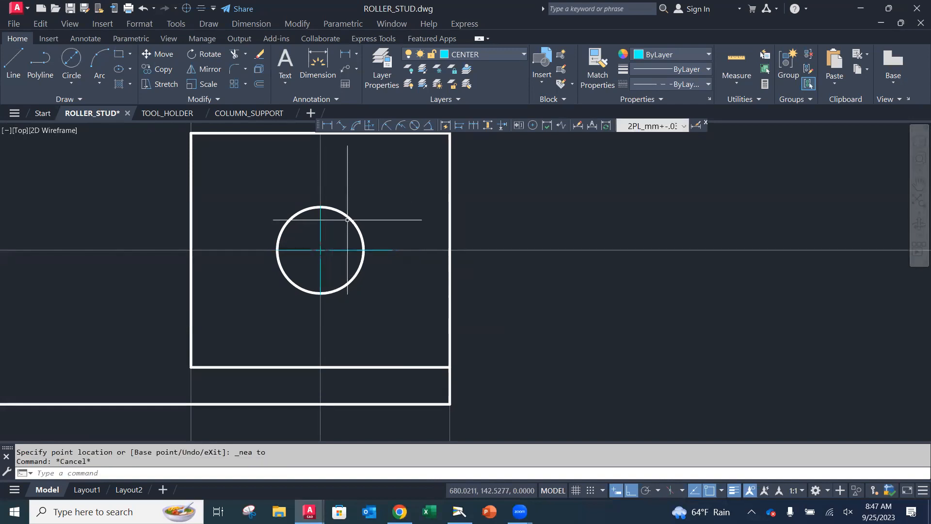
# Lengthen the center mark's upper arm beyond the hole's edge along the vertical construction line, using a Nearest snap.
pyautogui.click(322, 231)
pyautogui.click(320, 207)
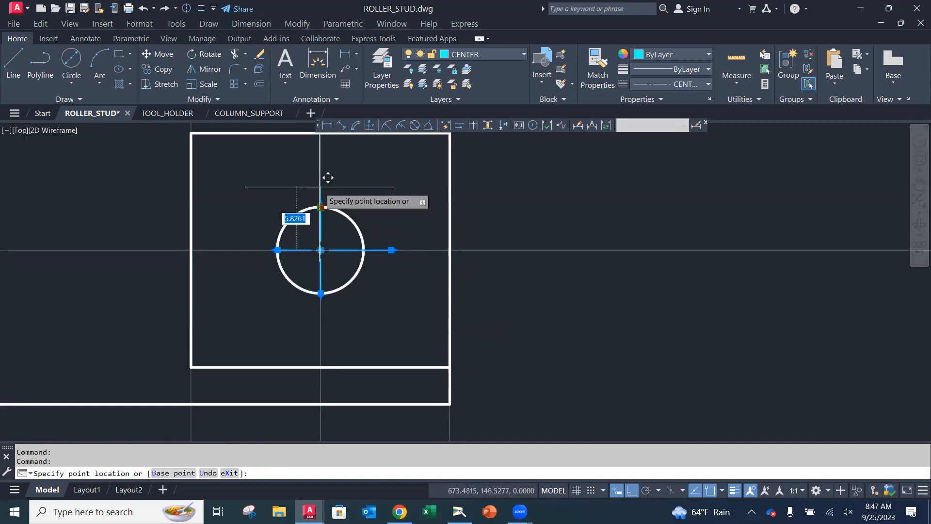
pyautogui.keyDown('shift'); pyautogui.rightClick(328, 178); pyautogui.keyUp('shift')
pyautogui.click(359, 449)
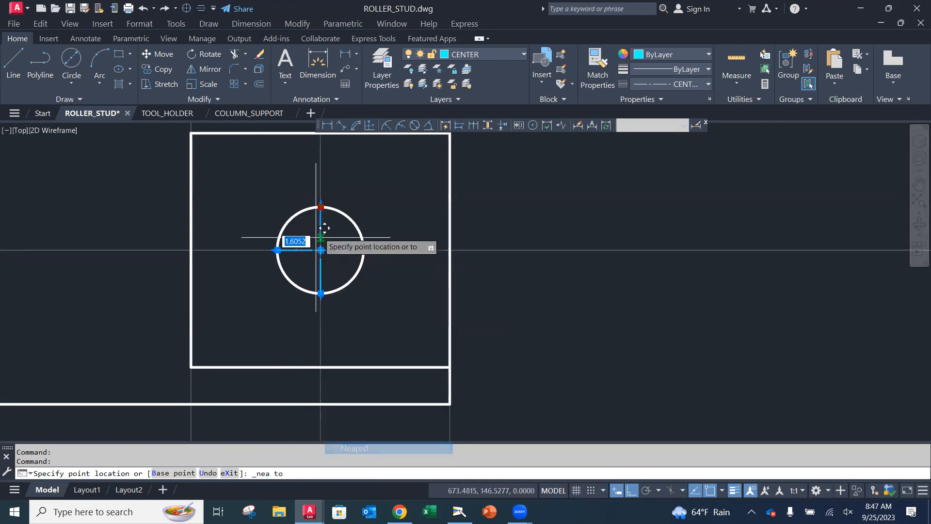
pyautogui.press('Escape')
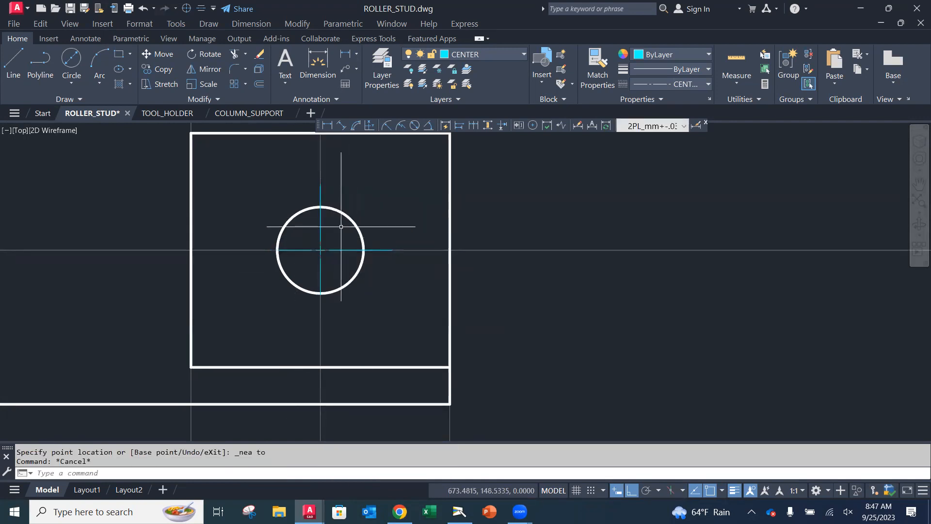
# Extend the center mark's left arm past the hole's edge along the horizontal construction line, using a Nearest snap.
pyautogui.click(320, 269)
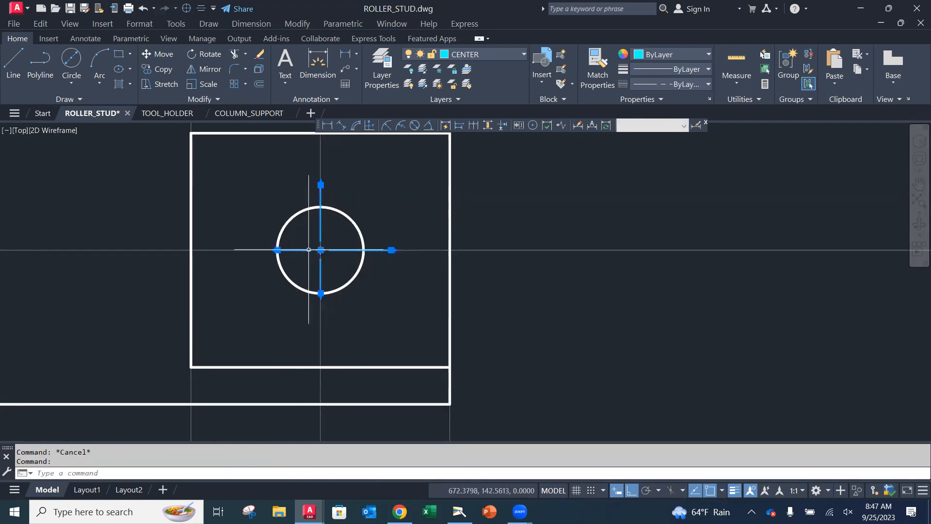
pyautogui.click(277, 250)
pyautogui.keyDown('shift'); pyautogui.rightClick(267, 250); pyautogui.keyUp('shift')
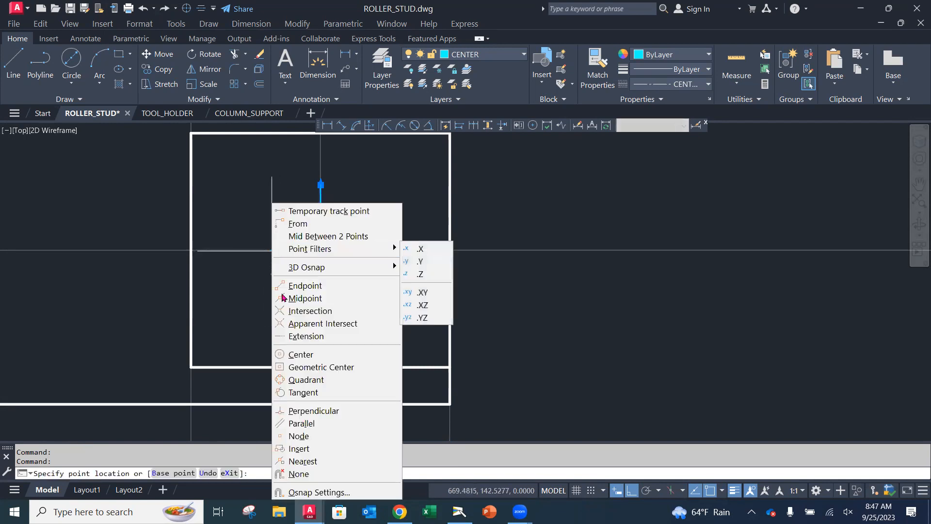
pyautogui.click(303, 461)
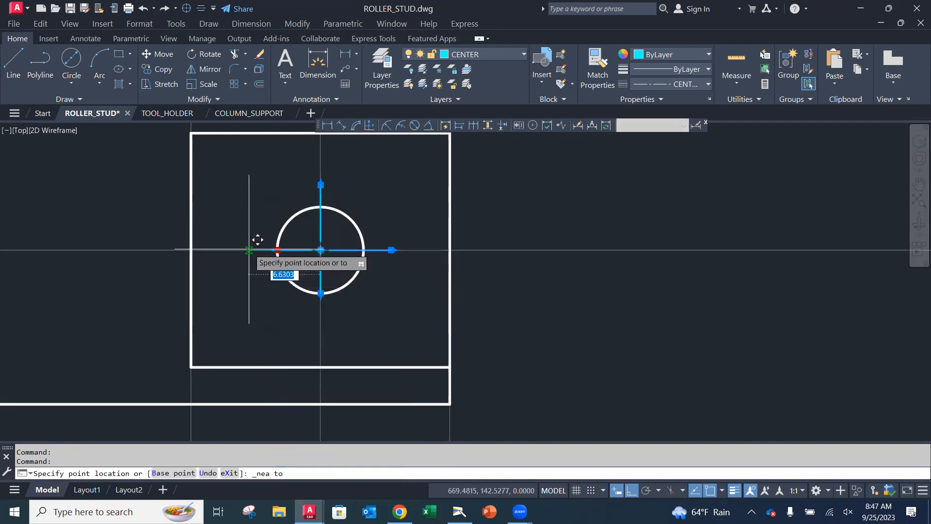
pyautogui.press('Escape')
pyautogui.press('Escape')
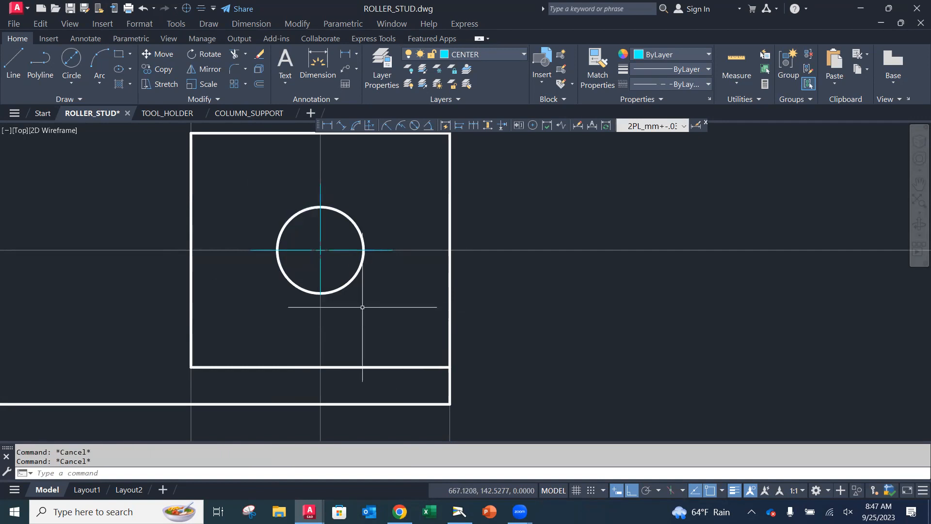
pyautogui.click(320, 280)
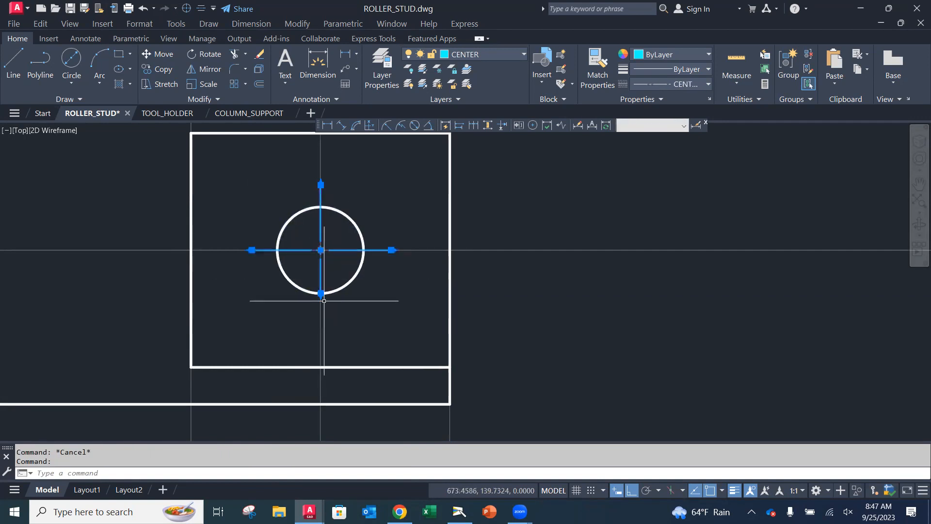
pyautogui.click(321, 294)
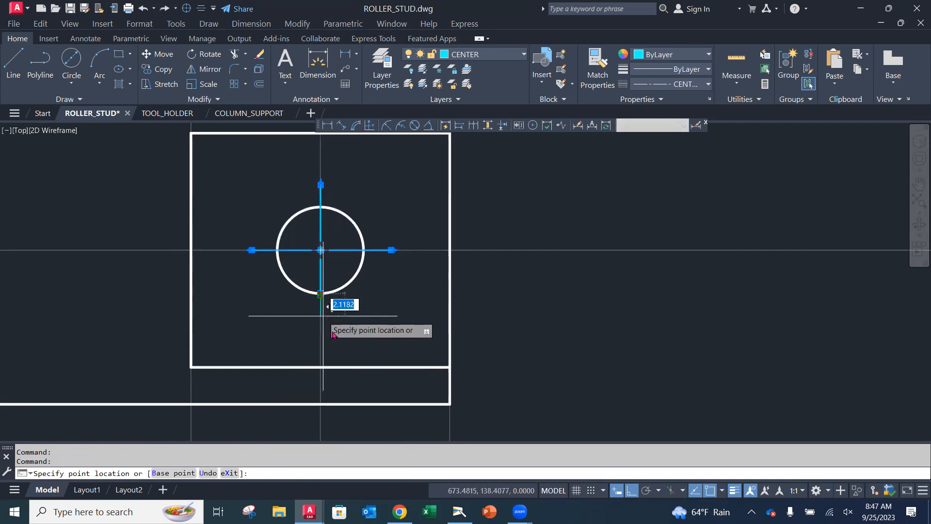
pyautogui.keyDown('shift'); pyautogui.rightClick(322, 316); pyautogui.keyUp('shift')
pyautogui.click(349, 301)
pyautogui.press('Escape')
pyautogui.press('Escape')
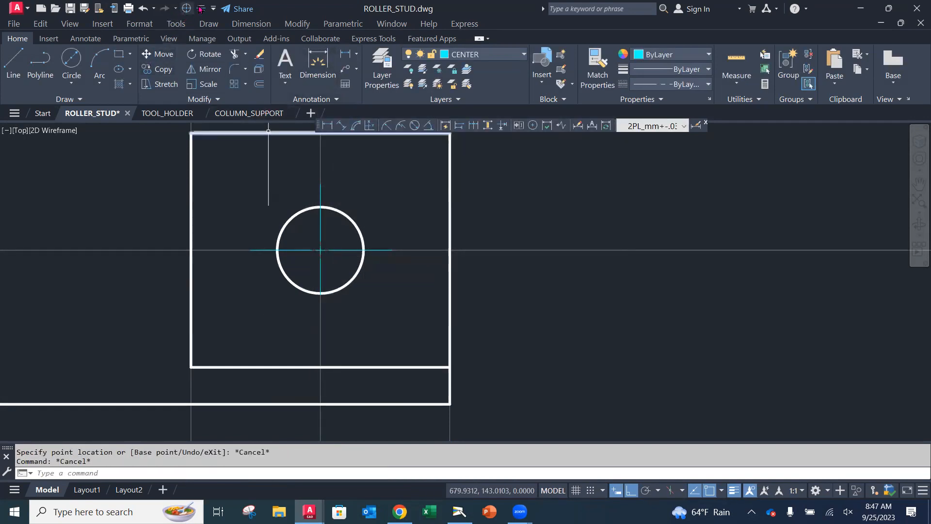
# Extend the center mark's lower arm past the hole's edge along the vertical construction line, using a Nearest snap.
pyautogui.click(322, 274)
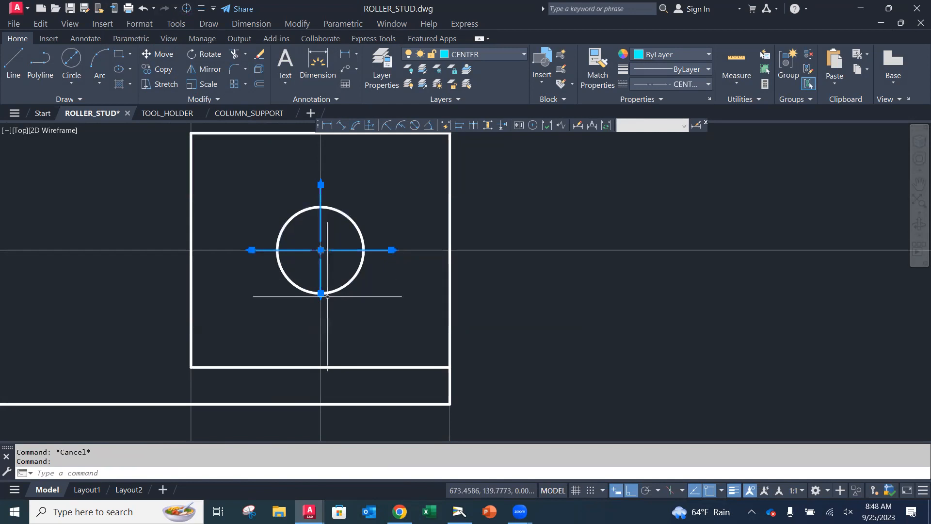
pyautogui.click(321, 294)
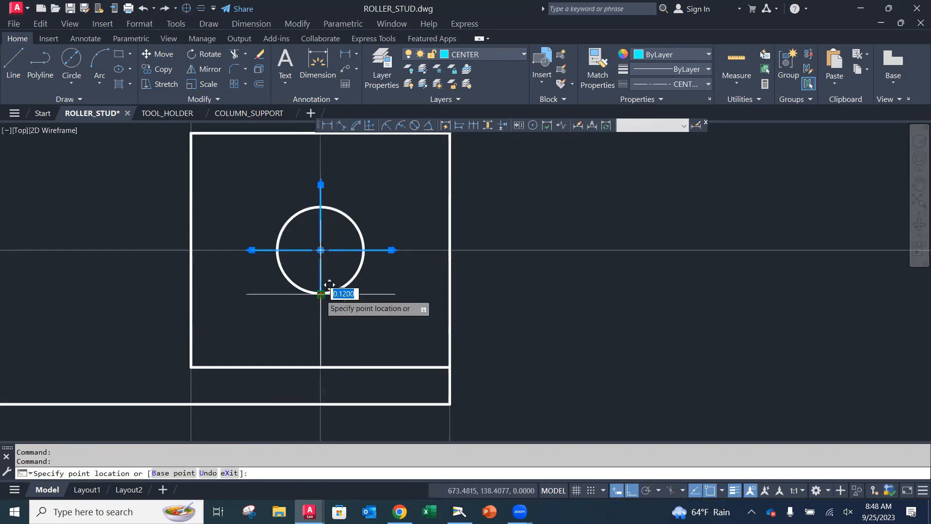
pyautogui.keyDown('shift'); pyautogui.rightClick(327, 325); pyautogui.keyUp('shift')
pyautogui.click(350, 281)
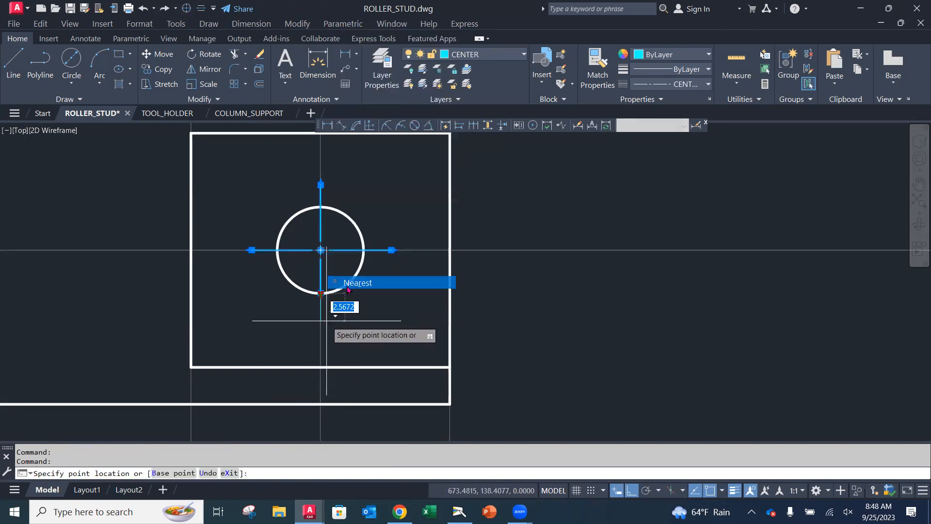
pyautogui.click(321, 312)
pyautogui.press('Escape')
pyautogui.press('Escape')
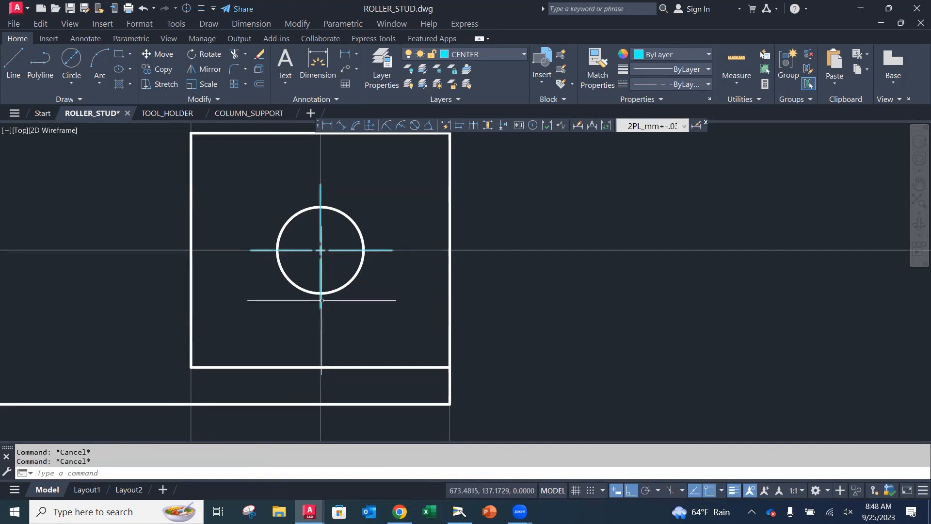
# Turn off the CONSTRUCTION layer to hide the construction lines around the views.
pyautogui.scroll(-4, 322, 301)
pyautogui.moveTo(321, 303)
pyautogui.mouseDown(button='middle')
pyautogui.moveTo(527, 253)
pyautogui.moveTo(522, 243)
pyautogui.mouseUp(button='middle')
pyautogui.scroll(-2, 427, 281)
pyautogui.scroll(2, 469, 236)
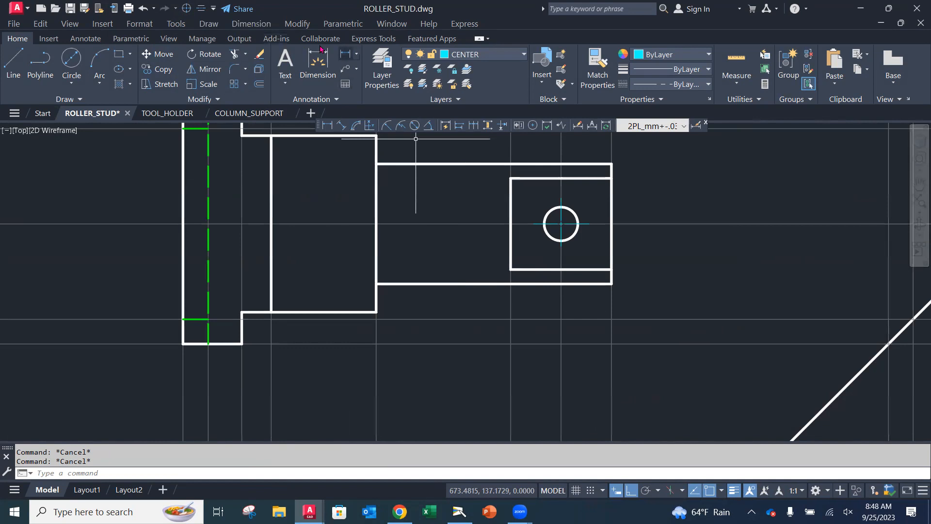
pyautogui.scroll(-2, 393, 215)
pyautogui.scroll(-2, 431, 233)
pyautogui.moveTo(454, 227)
pyautogui.mouseDown(button='middle')
pyautogui.moveTo(540, 197)
pyautogui.moveTo(668, 180)
pyautogui.mouseUp(button='middle')
pyautogui.moveTo(285, 264)
pyautogui.mouseDown(button='middle')
pyautogui.moveTo(456, 199)
pyautogui.moveTo(567, 179)
pyautogui.mouseUp(button='middle')
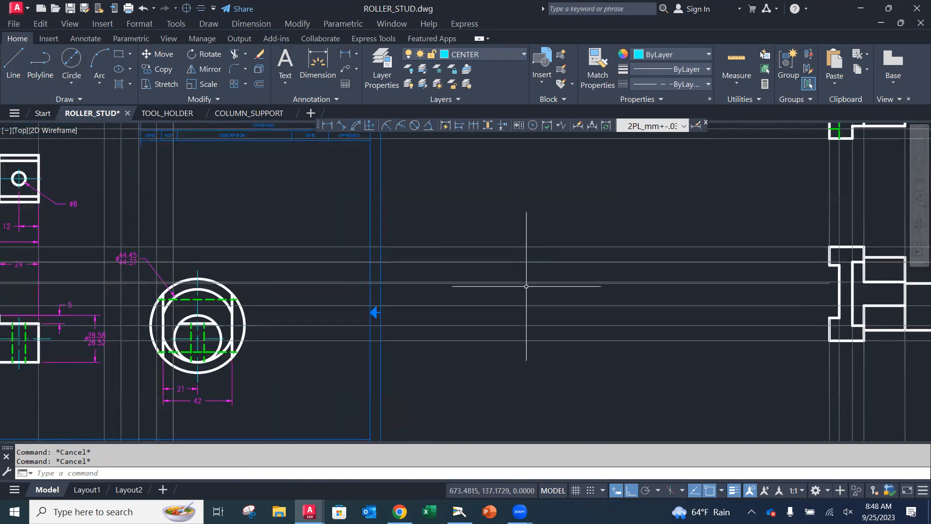
pyautogui.moveTo(495, 311); pyautogui.dragTo(335, 298, button='middle')
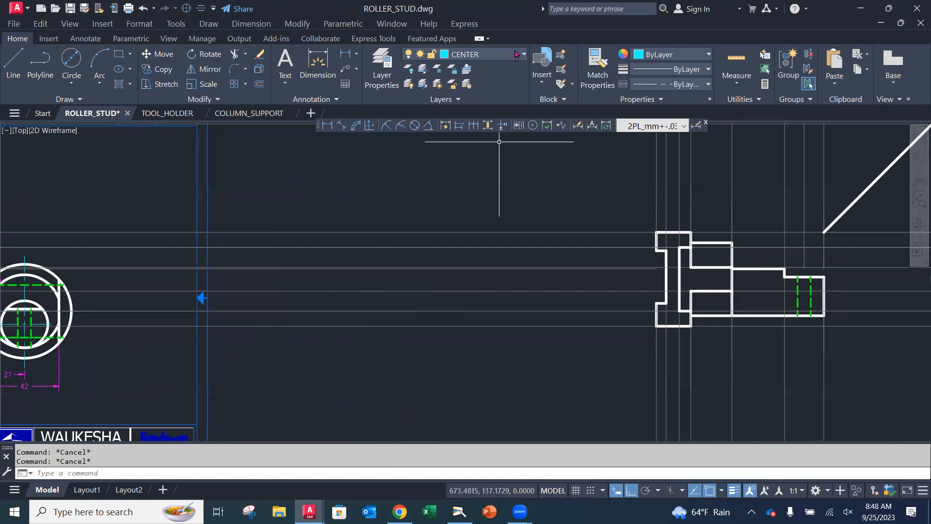
pyautogui.click(517, 54)
pyautogui.click(411, 126)
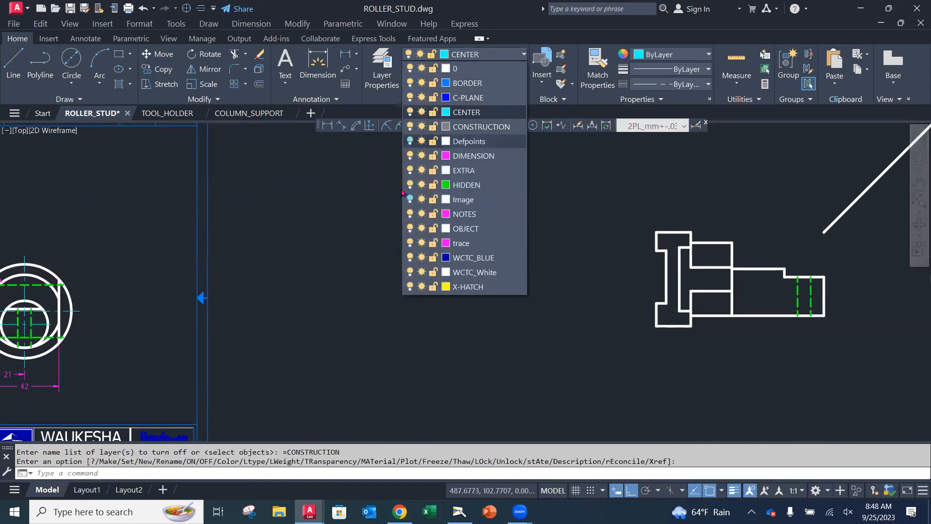
# Examine the finished, dimensioned roller stud sheet, checking the dimension placement and the toleranced diameters in the front and side views.
pyautogui.scroll(-4, 281, 272)
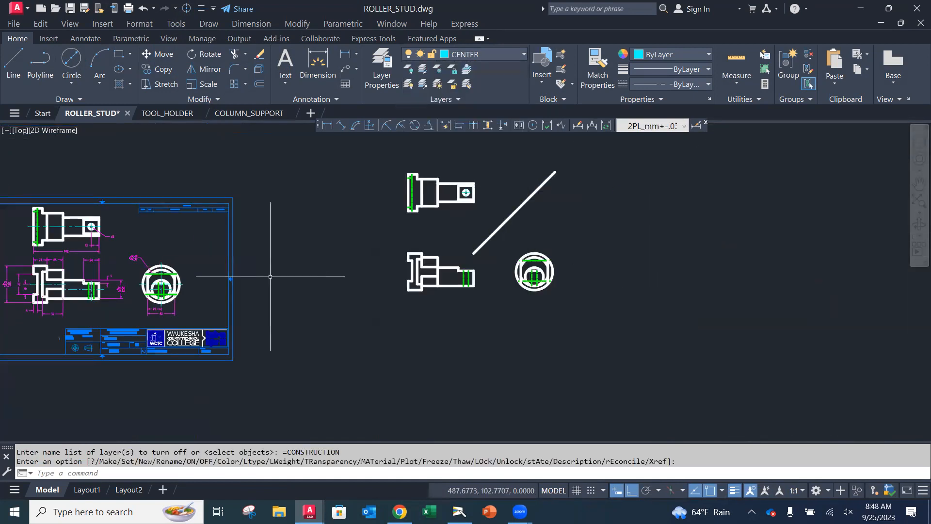
pyautogui.moveTo(270, 266); pyautogui.dragTo(545, 249, button='middle')
pyautogui.scroll(5, 465, 262)
pyautogui.moveTo(477, 278); pyautogui.dragTo(489, 368, button='middle')
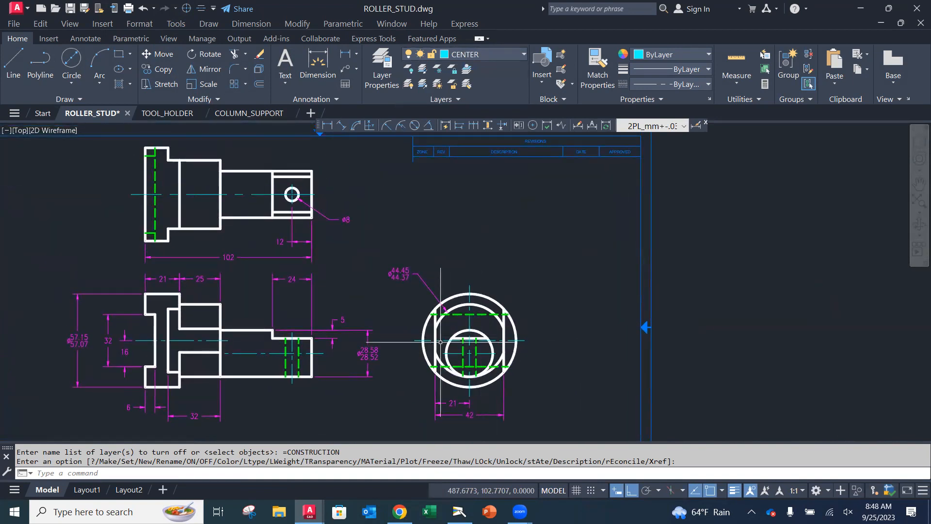
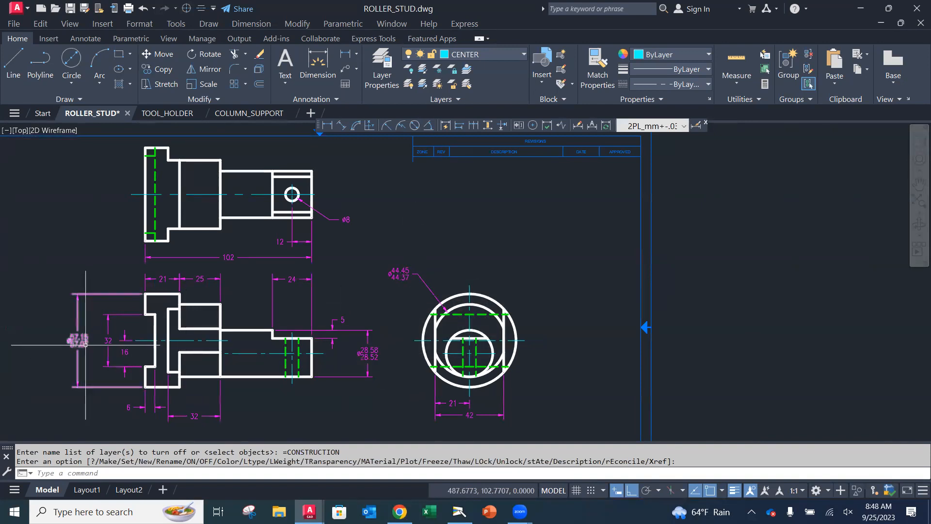
pyautogui.moveTo(107, 362)
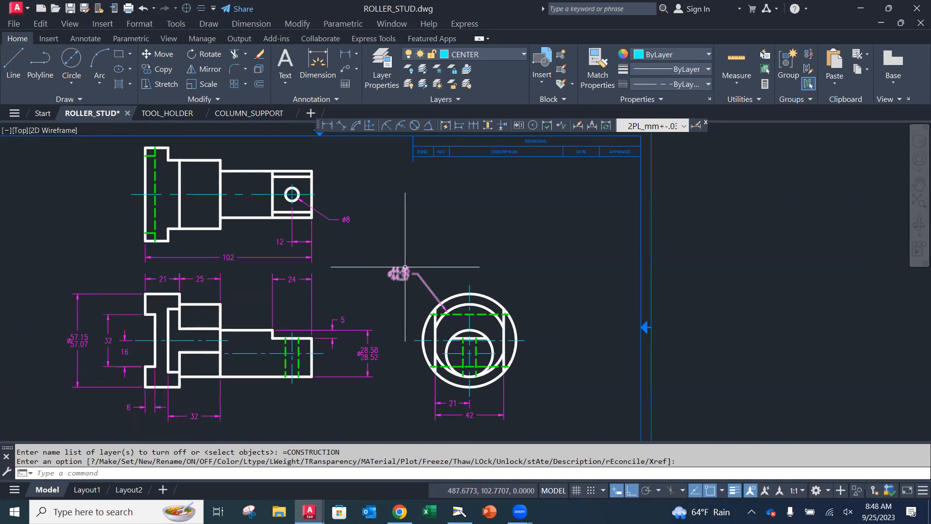
pyautogui.moveTo(491, 219)
pyautogui.mouseDown(button='middle')
pyautogui.moveTo(463, 177)
pyautogui.moveTo(485, 178)
pyautogui.moveTo(488, 187)
pyautogui.mouseUp(button='middle')
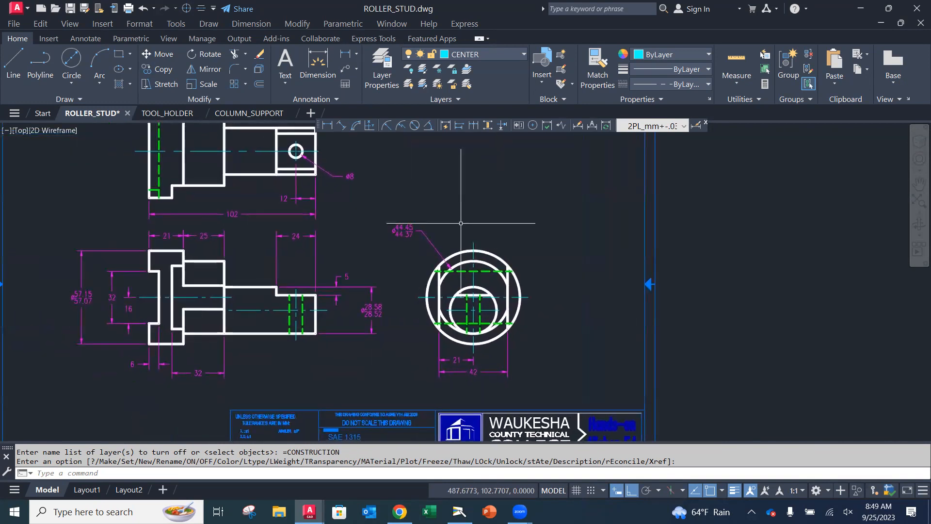
pyautogui.scroll(2, 454, 236)
pyautogui.moveTo(453, 235)
pyautogui.mouseDown(button='middle')
pyautogui.moveTo(534, 279)
pyautogui.moveTo(605, 250)
pyautogui.mouseUp(button='middle')
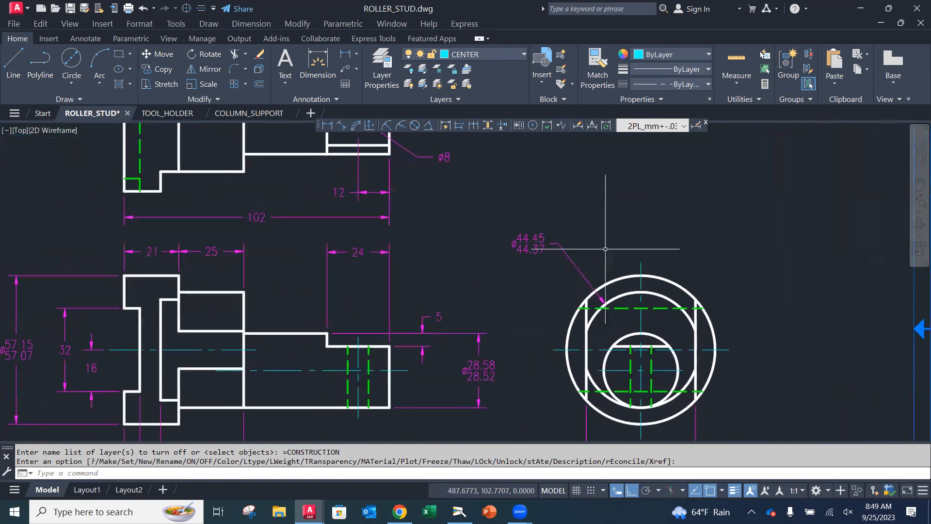
pyautogui.moveTo(120, 349)
pyautogui.mouseDown(button='middle')
pyautogui.moveTo(119, 331)
pyautogui.moveTo(238, 340)
pyautogui.mouseUp(button='middle')
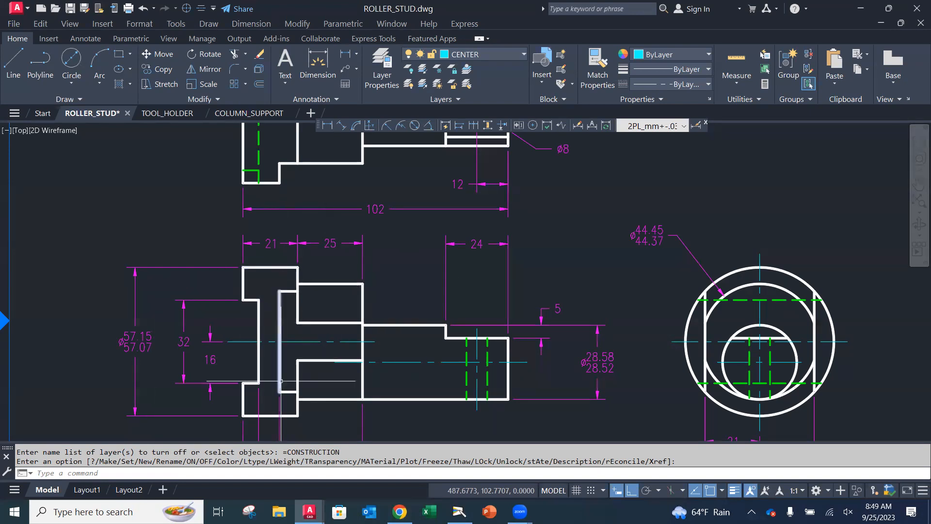
pyautogui.moveTo(281, 404)
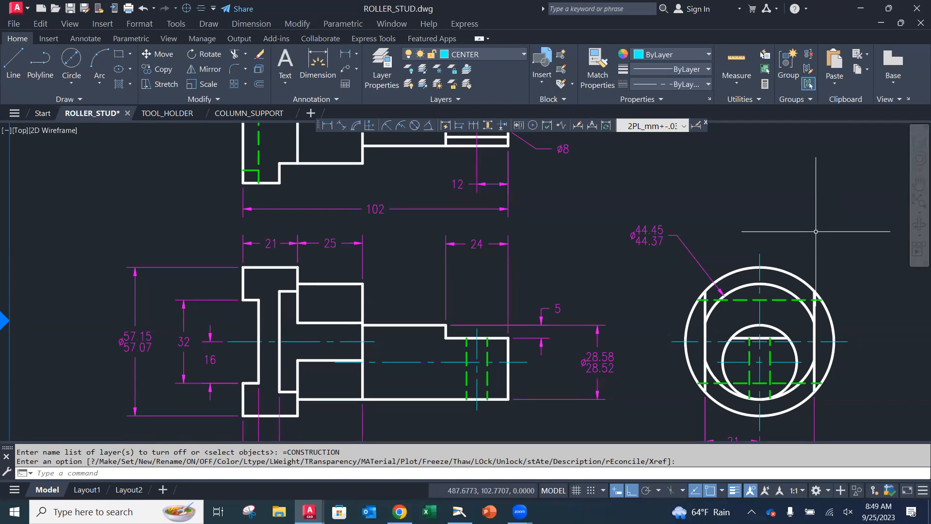
pyautogui.moveTo(628, 276); pyautogui.dragTo(645, 175, button='middle')
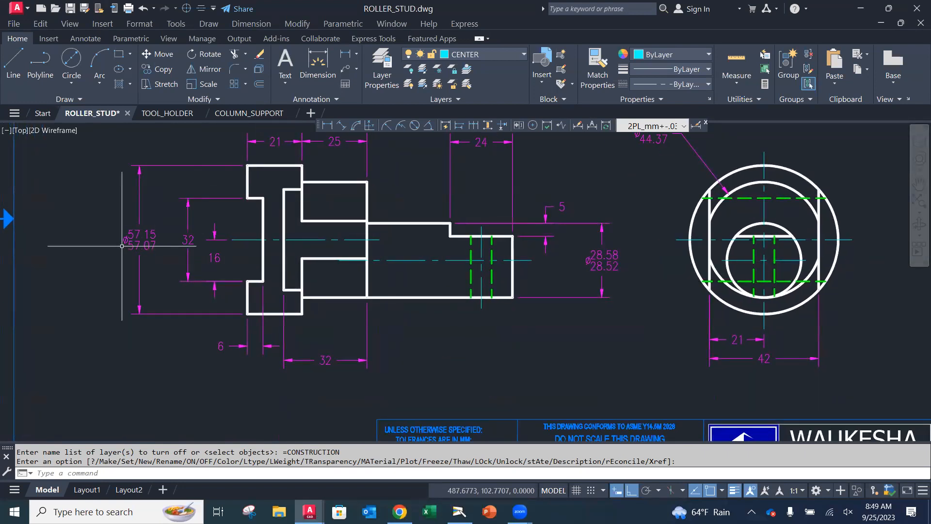
pyautogui.moveTo(136, 247)
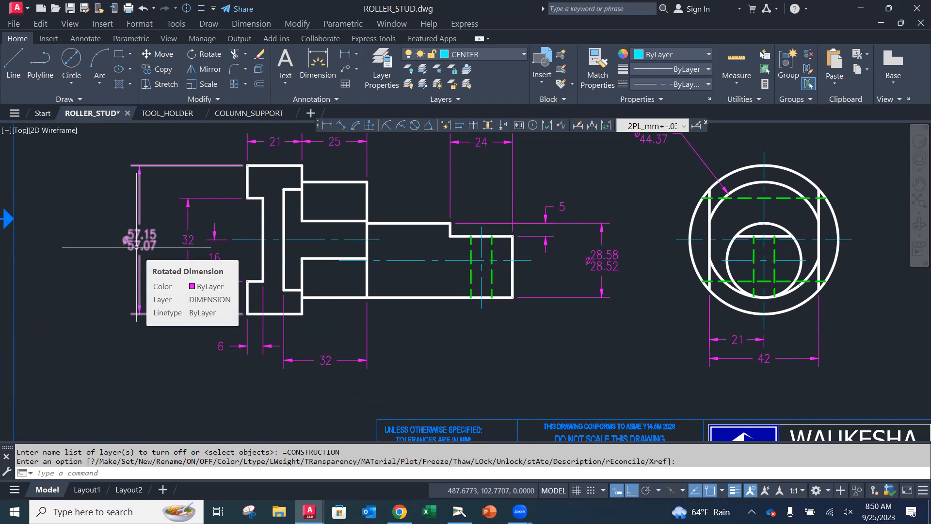
pyautogui.moveTo(532, 274); pyautogui.dragTo(475, 311, button='middle')
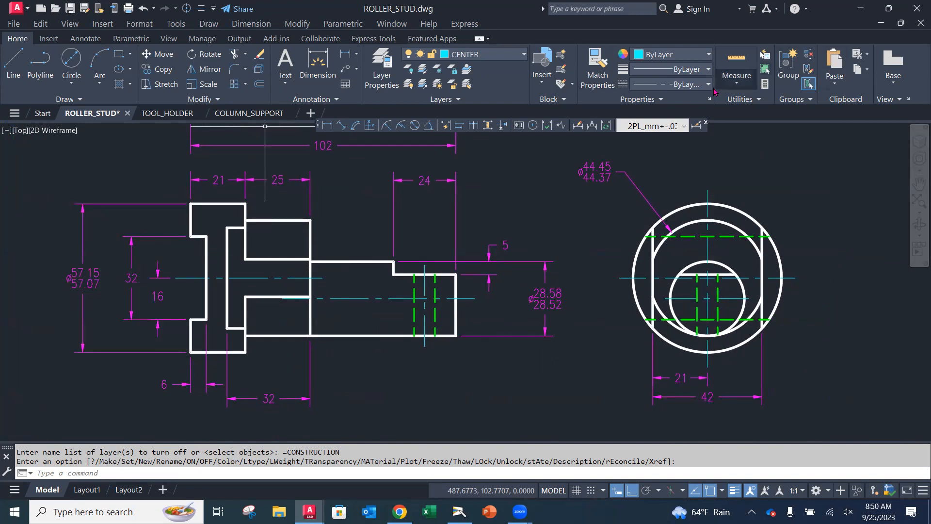
# Make 2PL_mm the current dimension style.
pyautogui.click(686, 127)
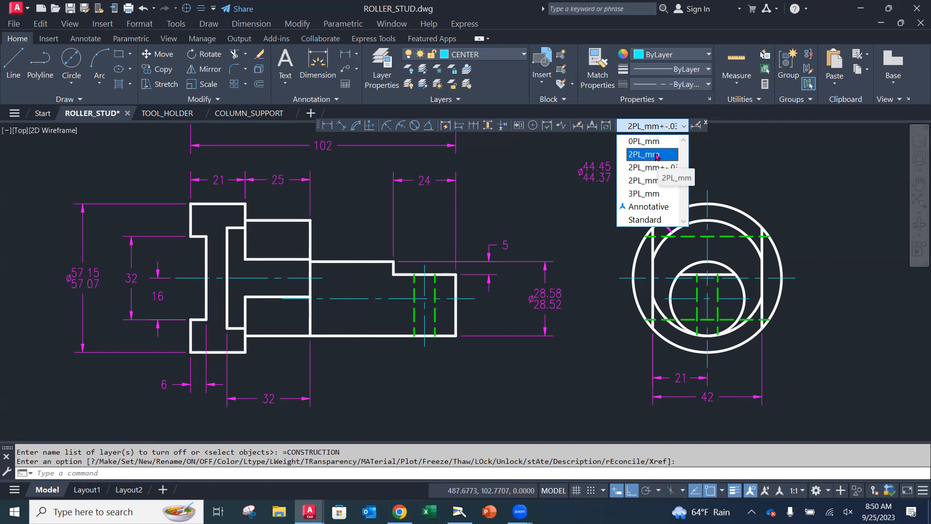
pyautogui.click(657, 155)
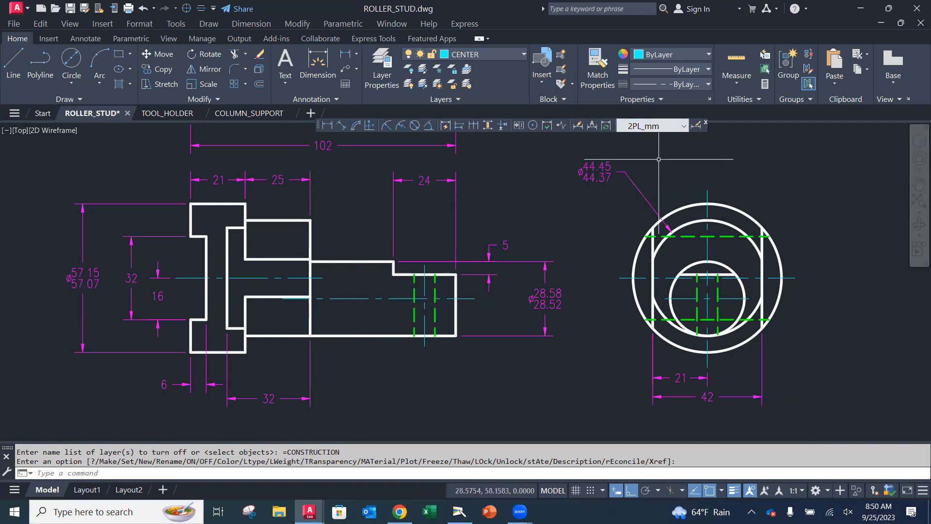
pyautogui.moveTo(659, 159); pyautogui.dragTo(581, 172, button='middle')
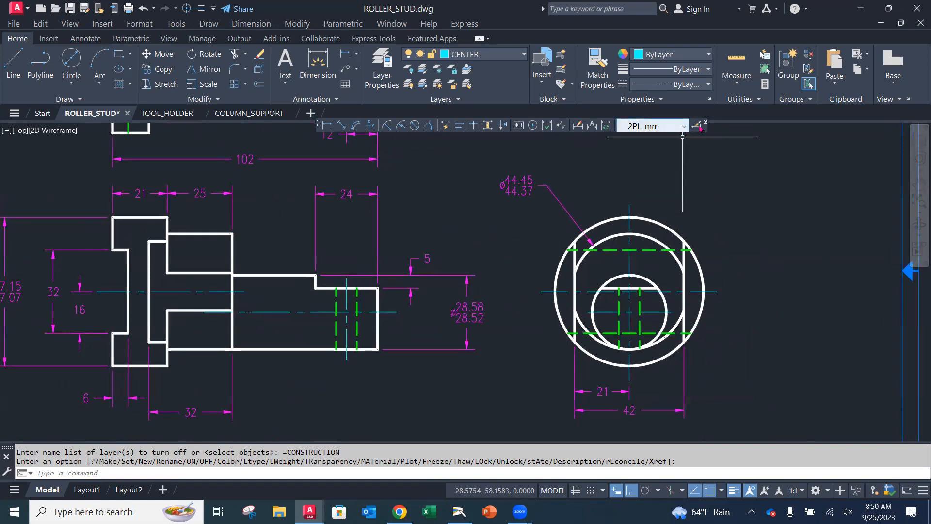
# Create a new dimension style named 2PL_+-.04mm for all dimensions, starting with 2PL_mm.
pyautogui.click(696, 126)
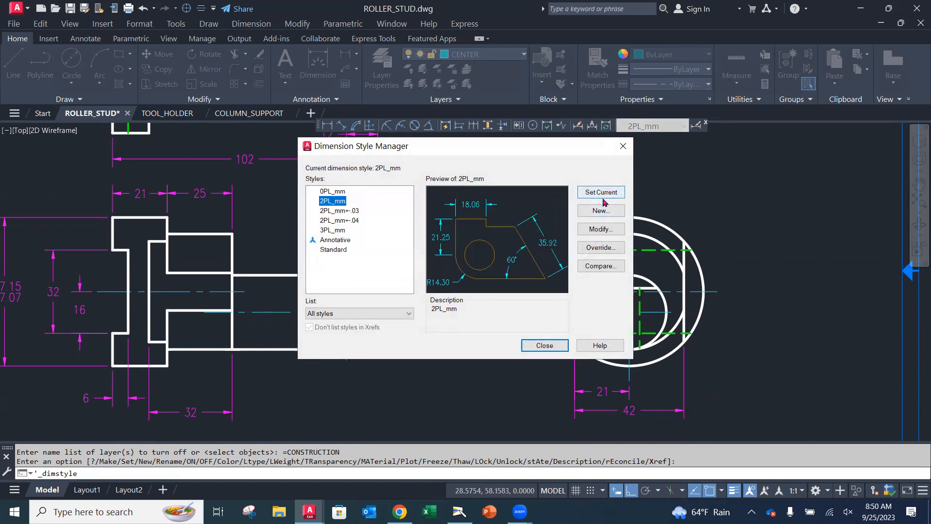
pyautogui.click(602, 212)
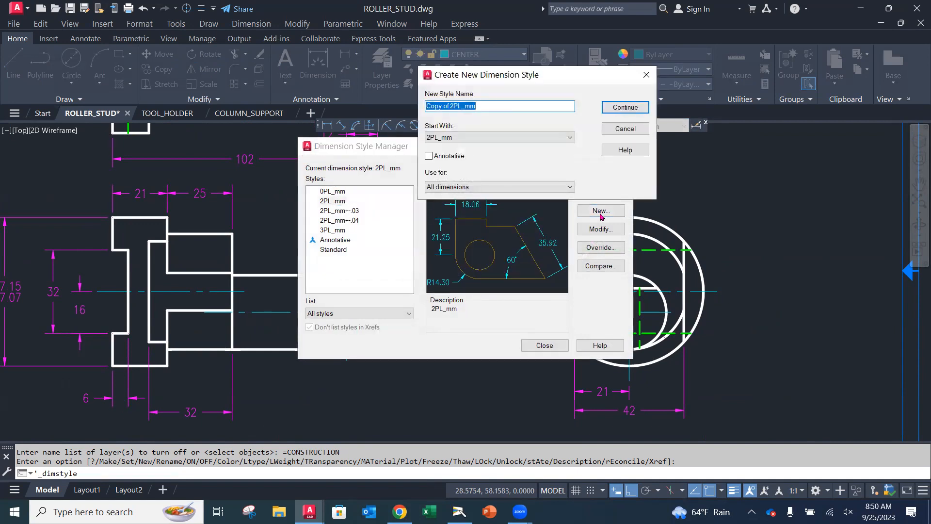
pyautogui.moveTo(451, 106); pyautogui.dragTo(425, 105)
pyautogui.press('BackSpace')
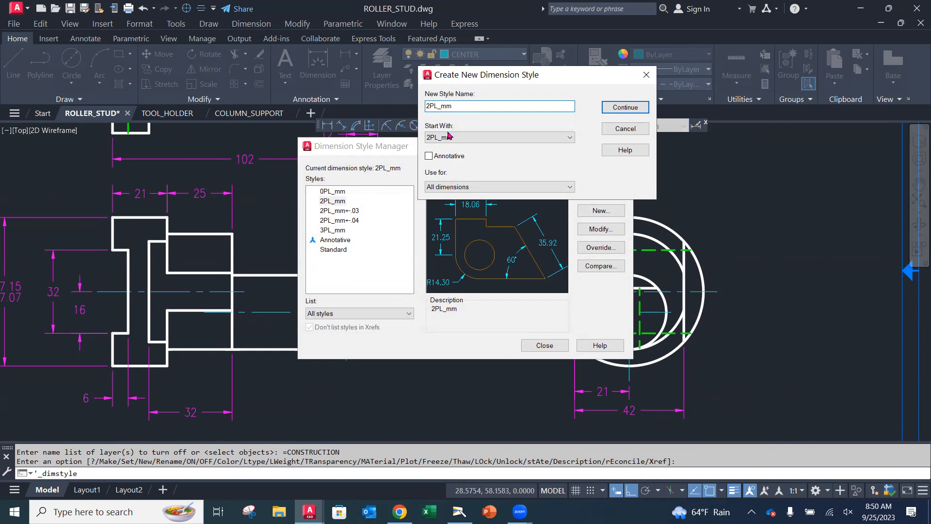
pyautogui.write('+-.04')
pyautogui.click(610, 110)
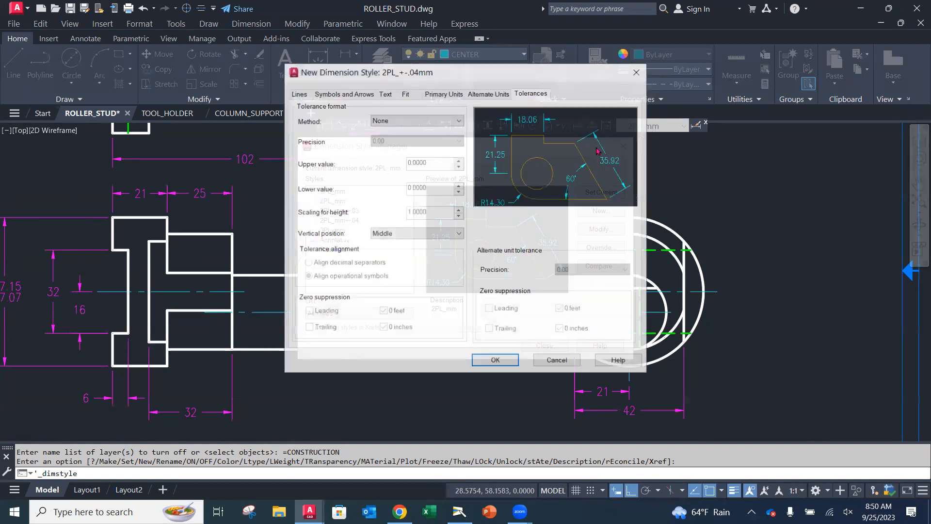
# Review the new style's line, arrow, text and fit settings, and set its primary unit precision to 0.00.
pyautogui.click(303, 95)
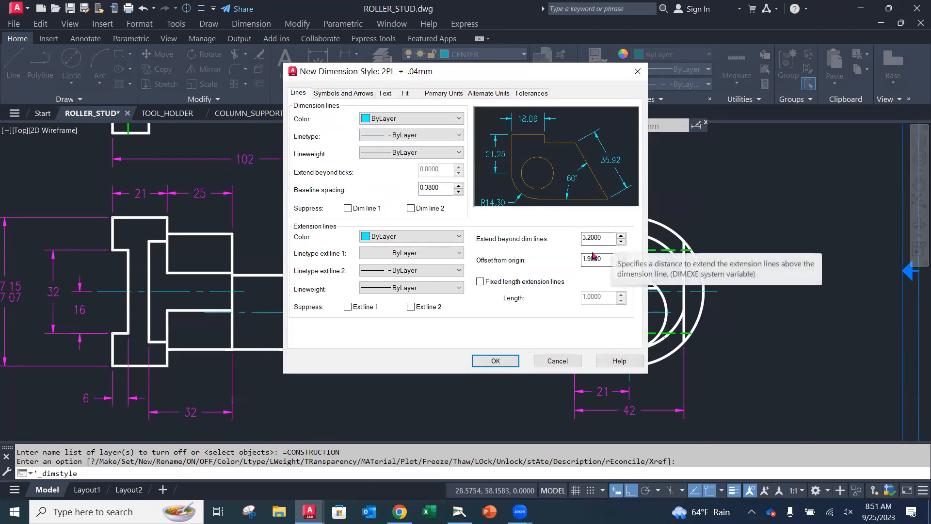
pyautogui.click(603, 259)
pyautogui.click(359, 97)
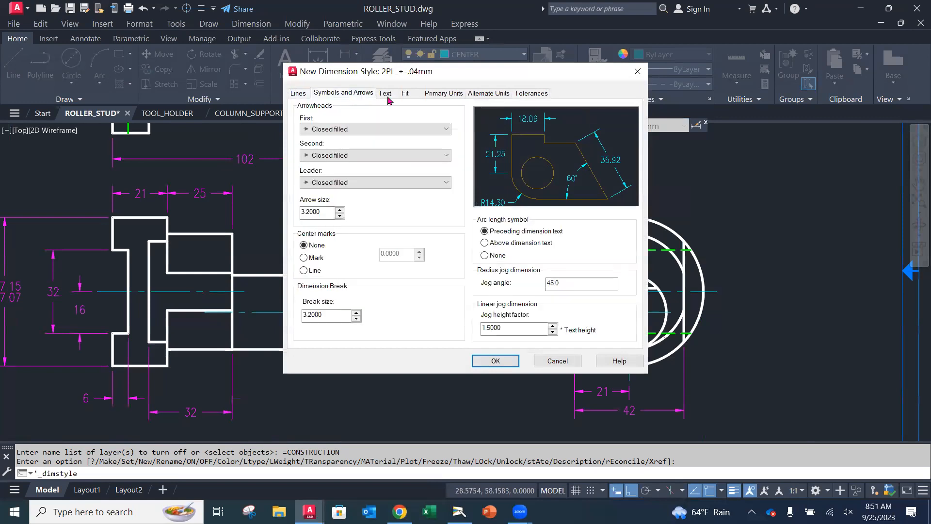
pyautogui.click(388, 99)
pyautogui.click(411, 97)
pyautogui.click(444, 93)
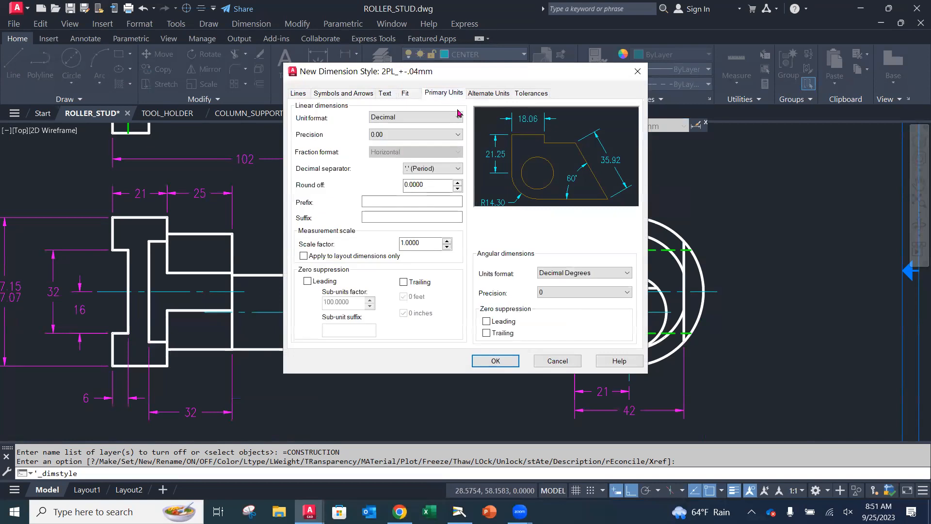
pyautogui.click(456, 134)
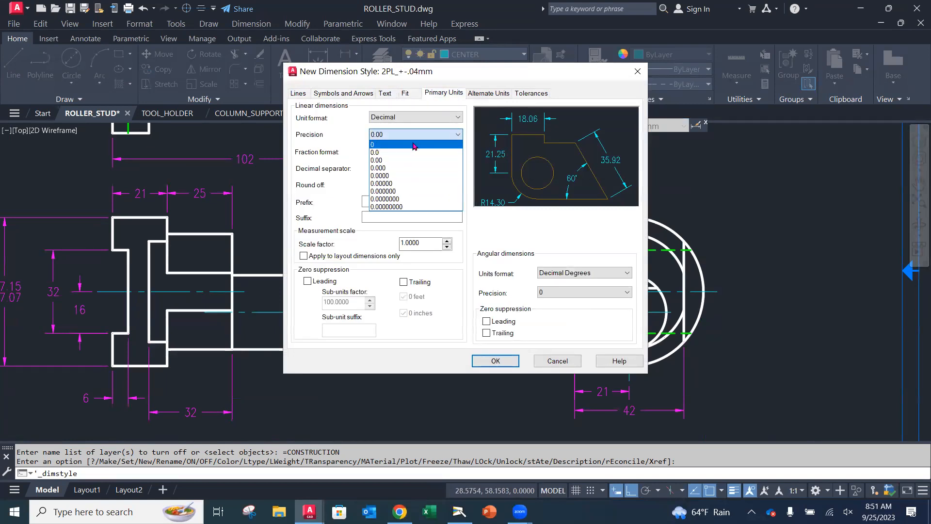
pyautogui.click(408, 160)
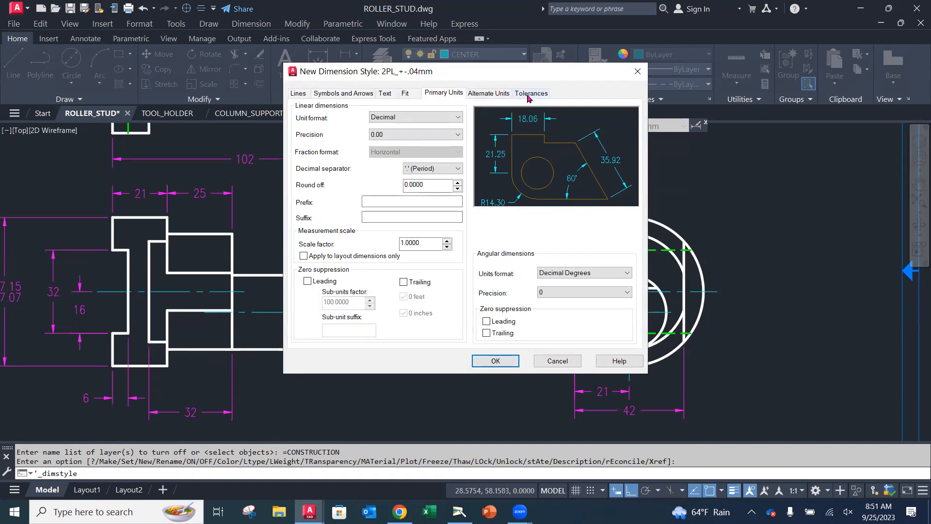
# Give 2PL_+-.04mm the Limits tolerance method with upper and lower values of .04, and make it the current dimension style.
pyautogui.click(530, 95)
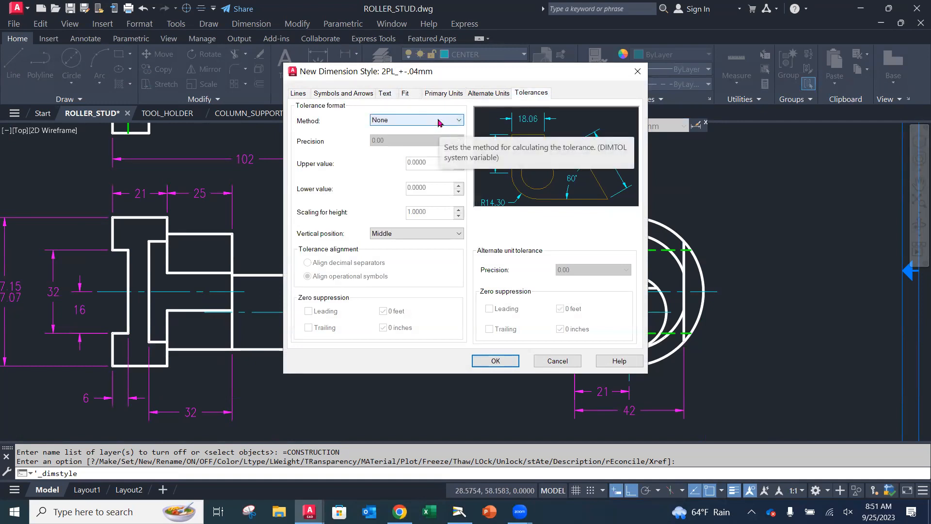
pyautogui.click(439, 122)
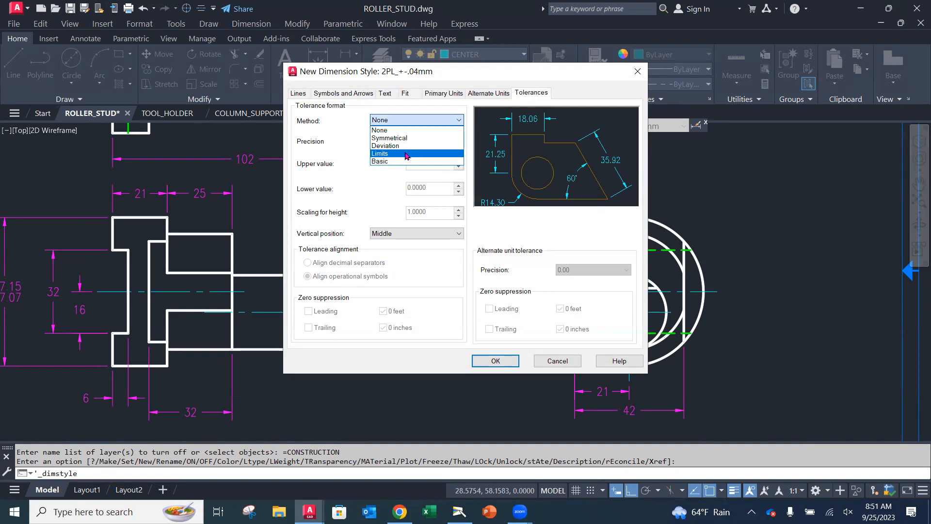
pyautogui.click(406, 155)
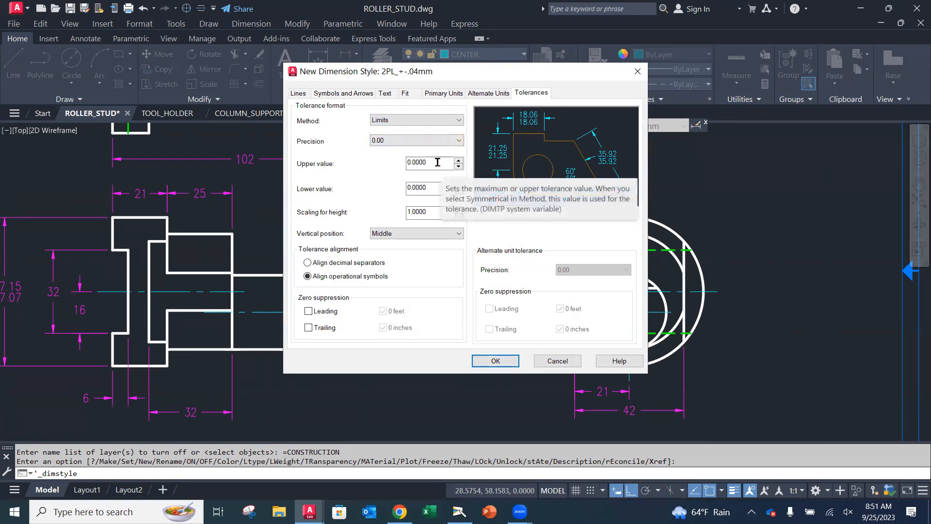
pyautogui.moveTo(437, 164); pyautogui.dragTo(378, 170)
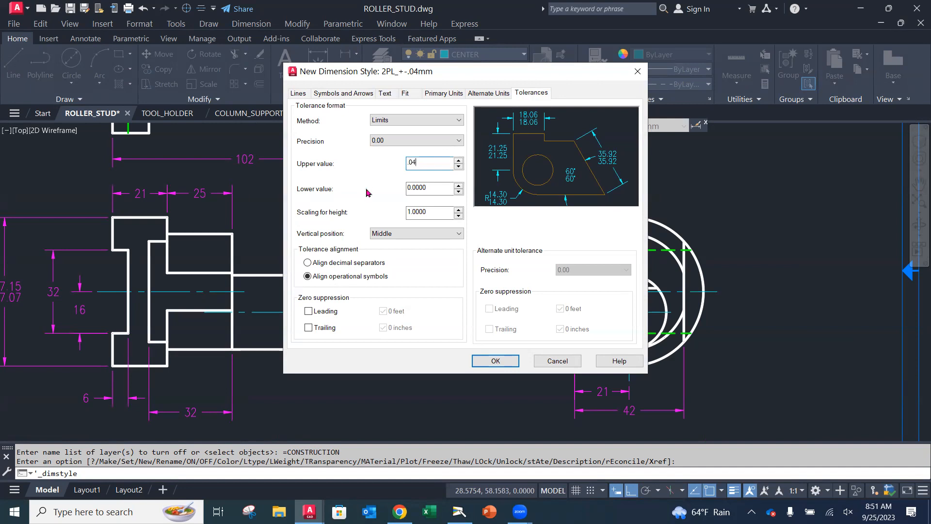
pyautogui.moveTo(428, 190); pyautogui.dragTo(383, 189)
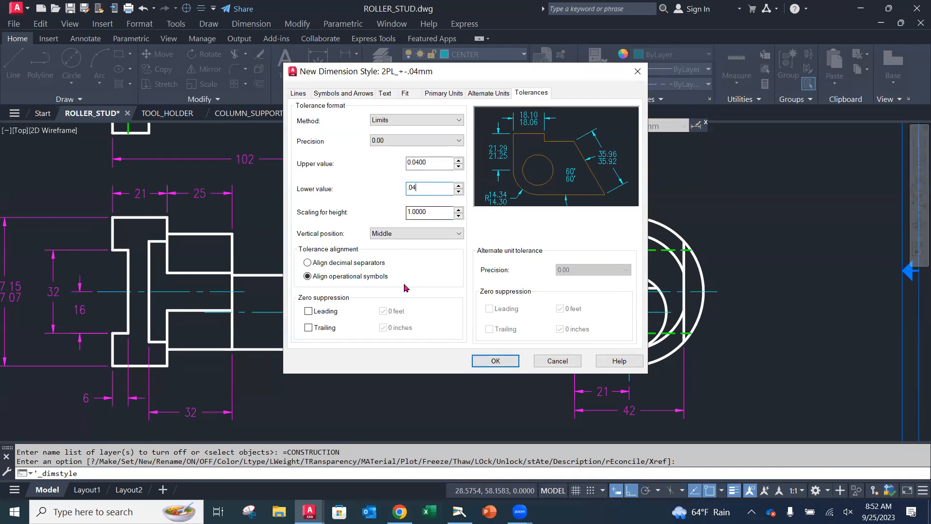
pyautogui.click(496, 364)
pyautogui.click(496, 363)
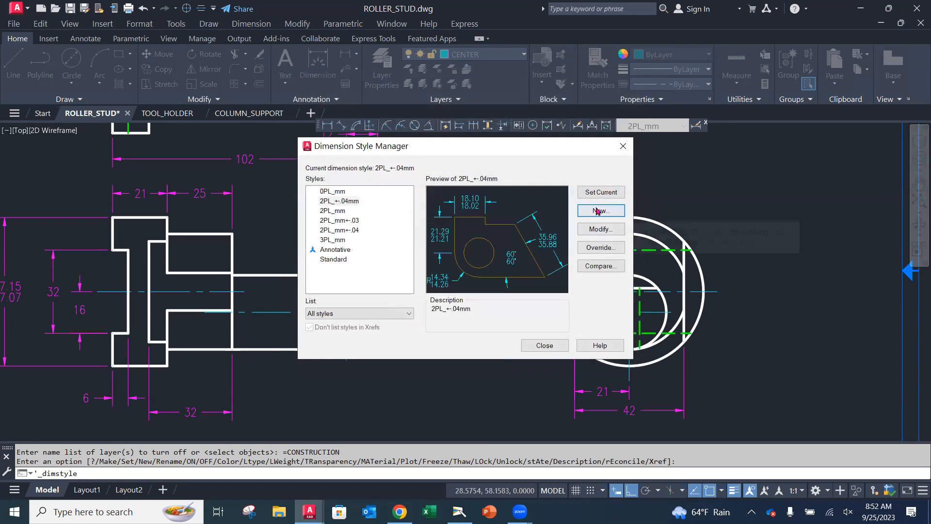
pyautogui.click(601, 193)
pyautogui.click(545, 346)
# Delete the existing overall diameter dimension beside the large flange in the front view.
pyautogui.moveTo(197, 303)
pyautogui.mouseDown(button='middle')
pyautogui.moveTo(207, 289)
pyautogui.moveTo(333, 285)
pyautogui.moveTo(469, 299)
pyautogui.mouseUp(button='middle')
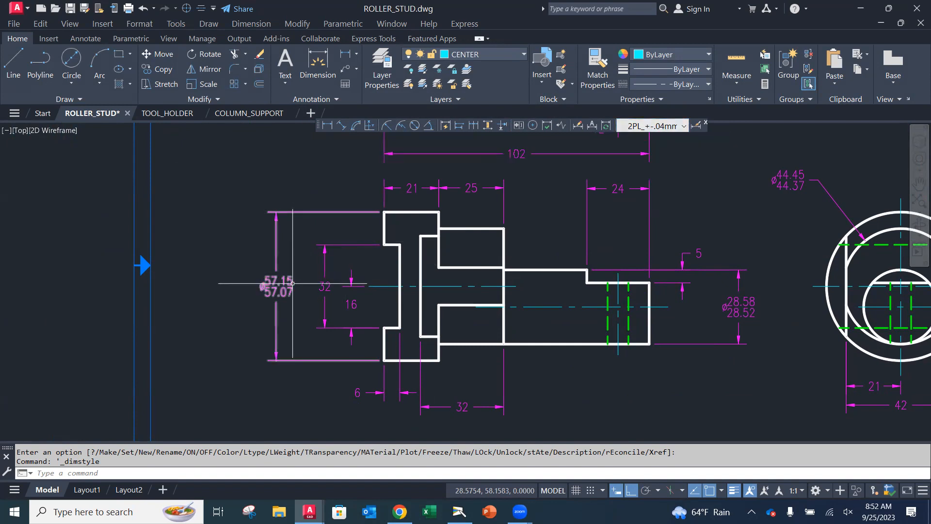
pyautogui.click(292, 284)
pyautogui.press('Delete')
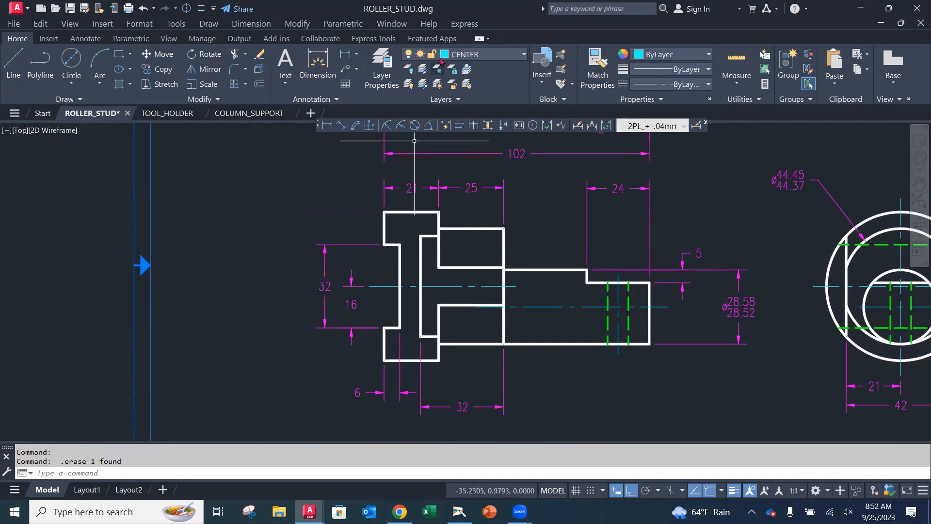
# Add a vertical linear dimension across the flange's full height, placed outside the 32 dimension in the front view.
pyautogui.click(348, 58)
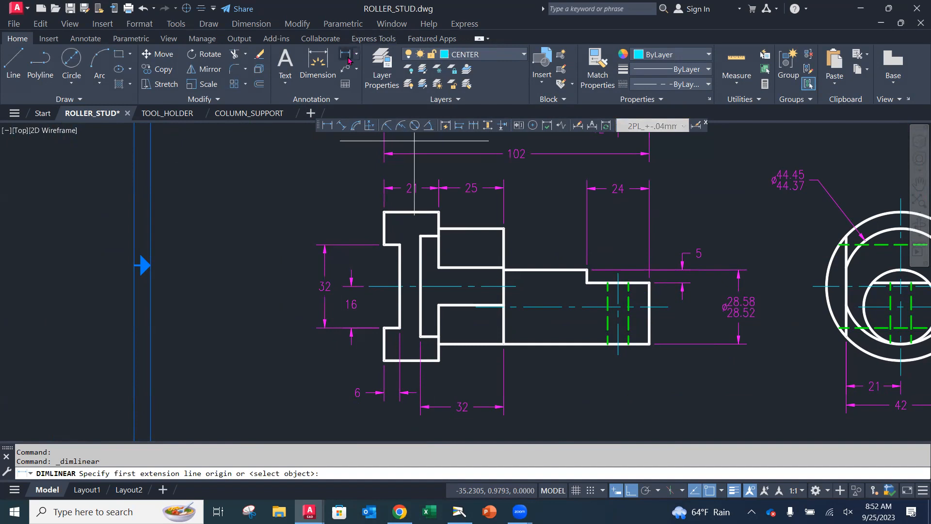
pyautogui.click(384, 212)
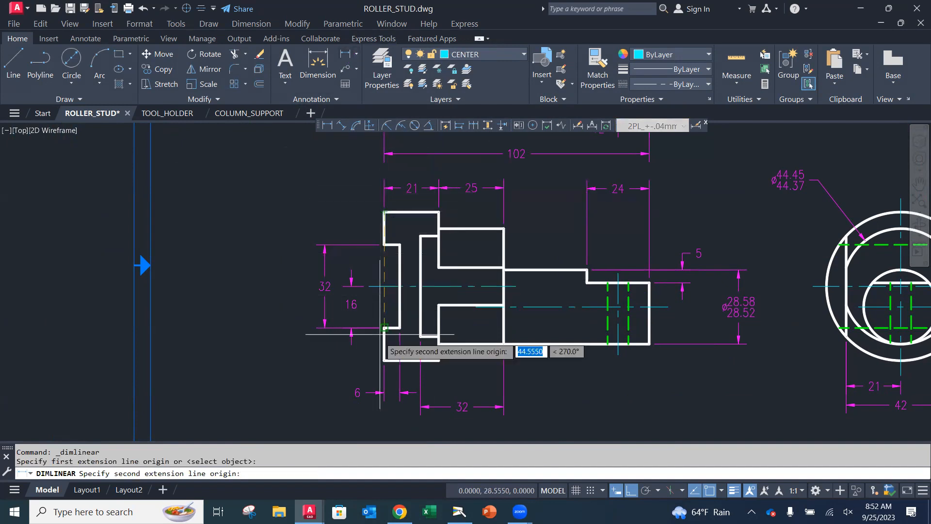
pyautogui.click(384, 360)
pyautogui.click(269, 296)
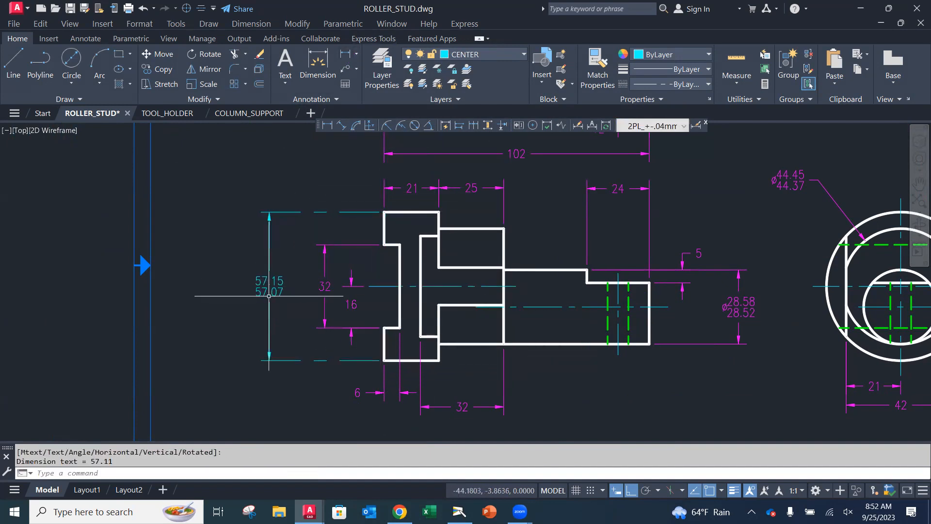
pyautogui.press('Escape')
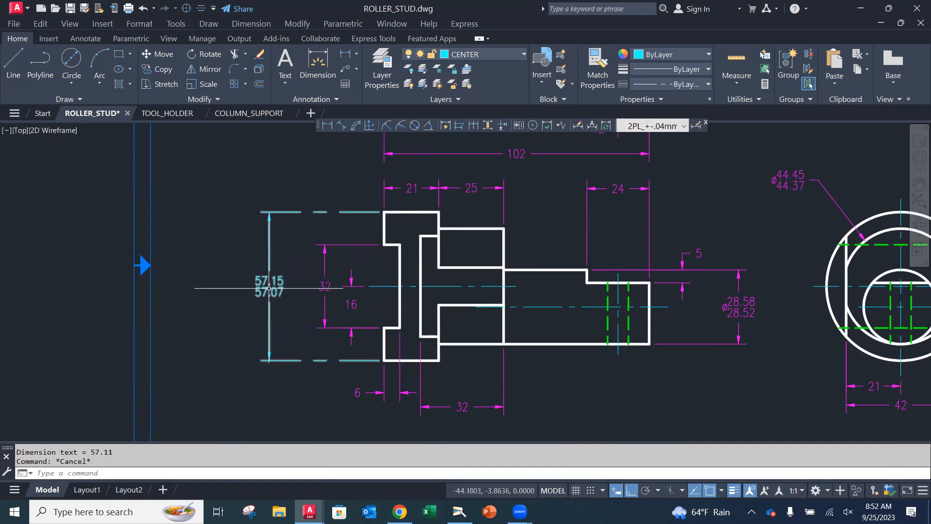
# Move the new flange dimension to the DIMENSION layer and make DIMENSION the current layer.
pyautogui.click(269, 288)
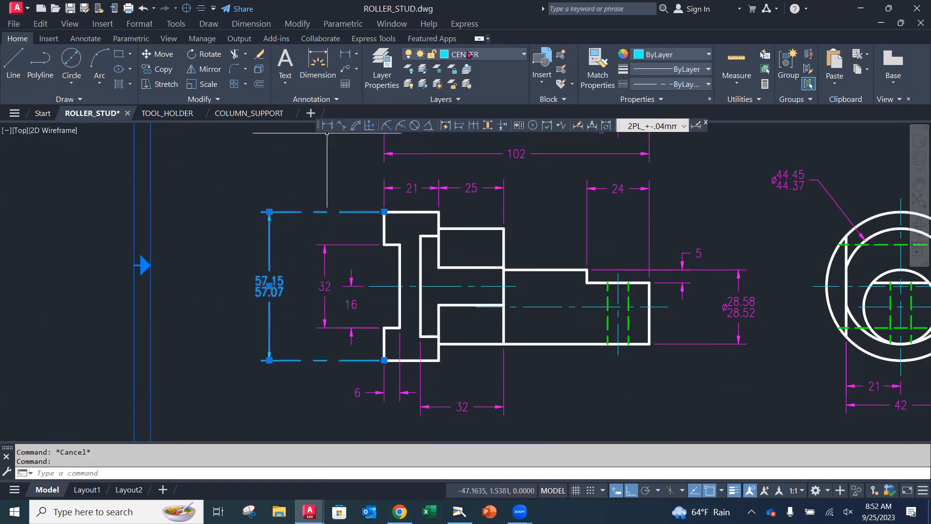
pyautogui.click(468, 55)
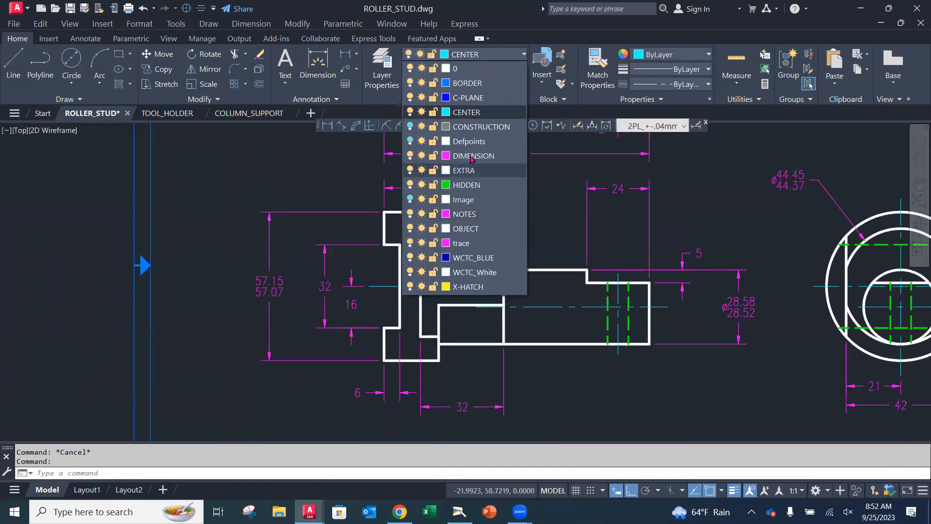
pyautogui.click(471, 156)
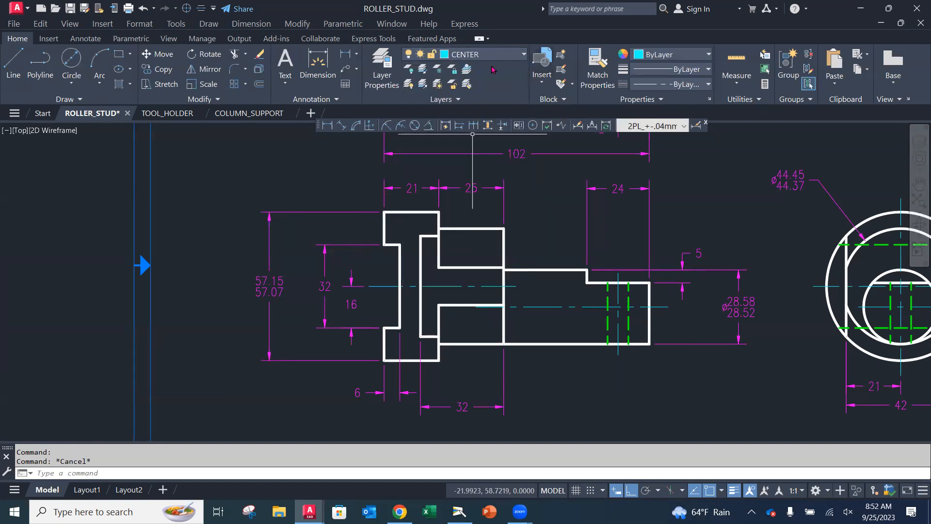
pyautogui.click(485, 54)
pyautogui.click(456, 155)
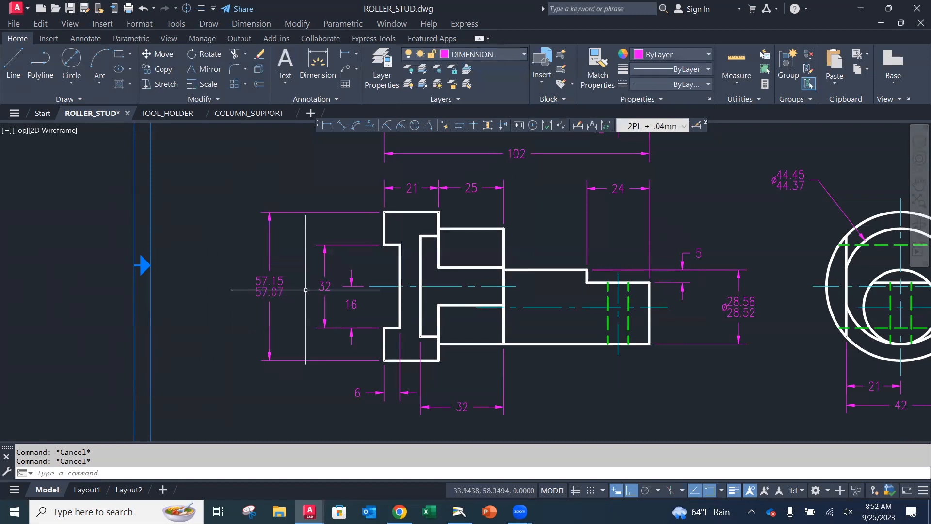
# Insert a diameter symbol in front of the flange dimension's text.
pyautogui.click(286, 288)
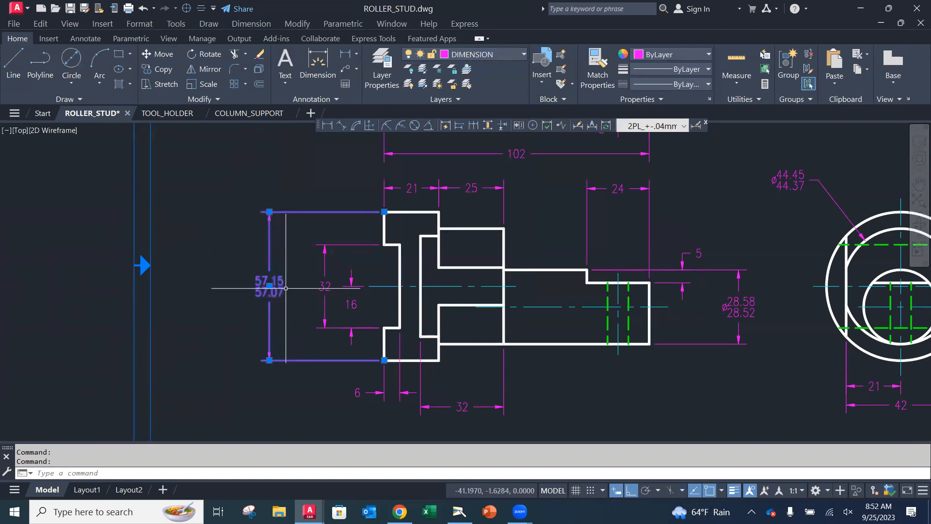
pyautogui.doubleClick(277, 283)
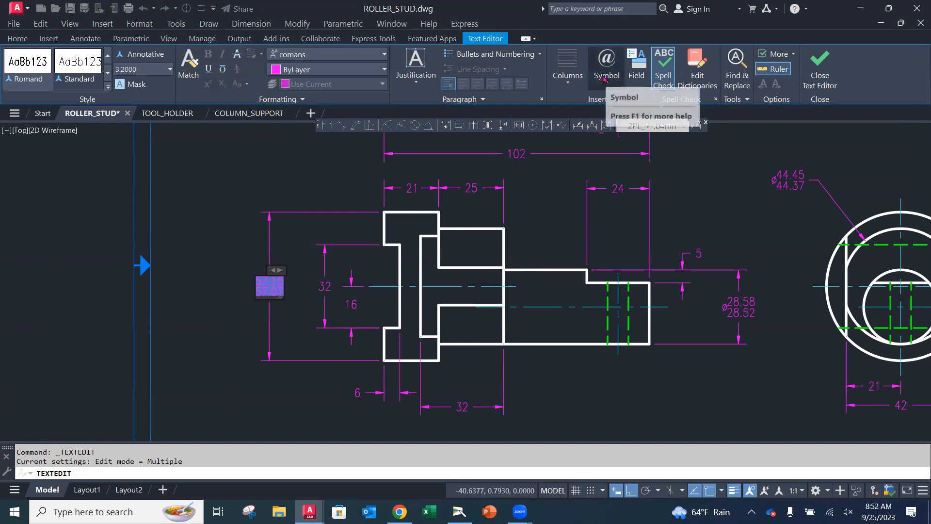
pyautogui.click(604, 77)
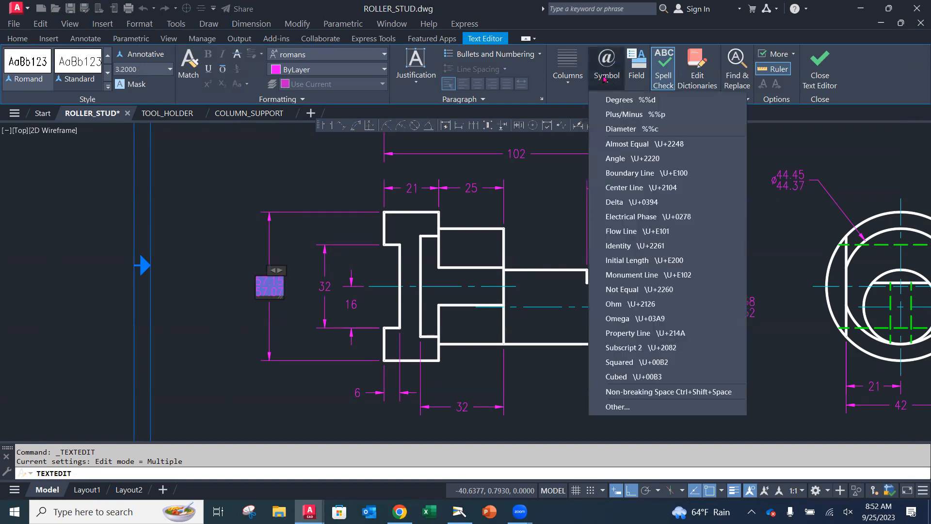
pyautogui.click(618, 129)
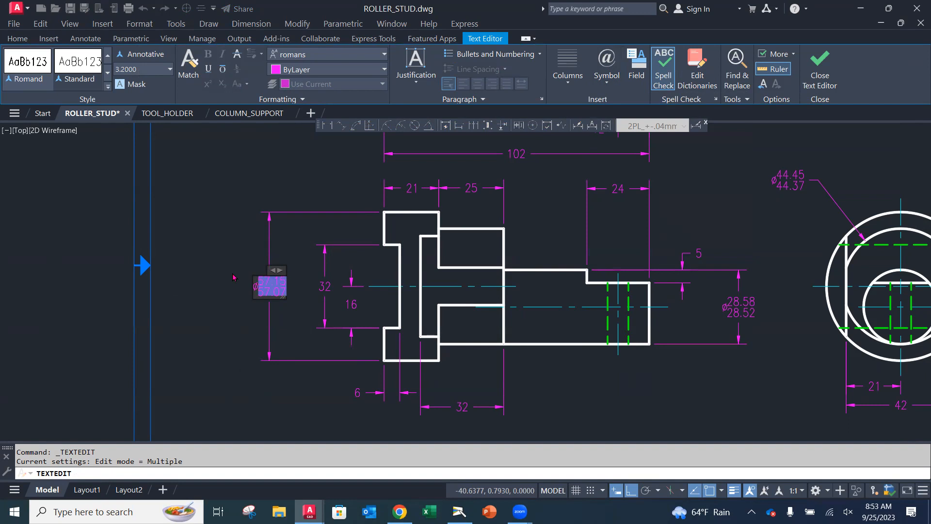
pyautogui.click(180, 196)
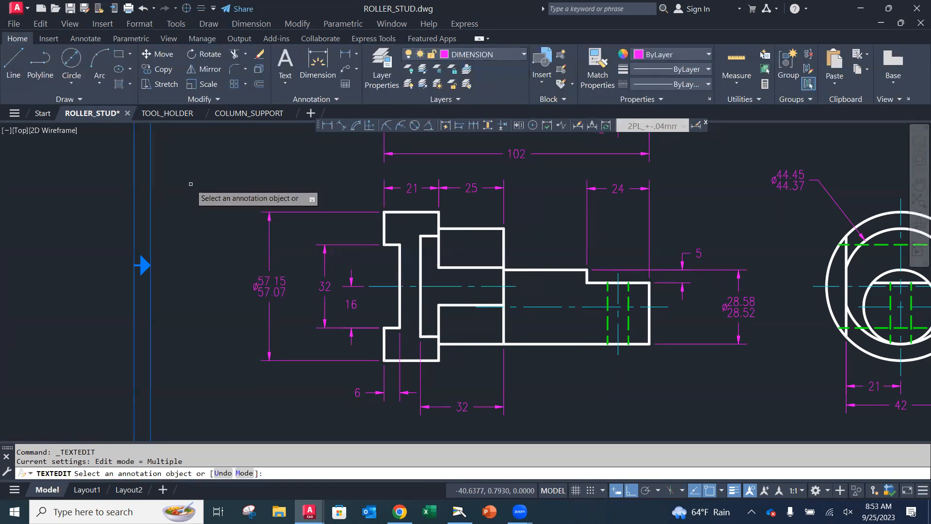
pyautogui.press('Escape')
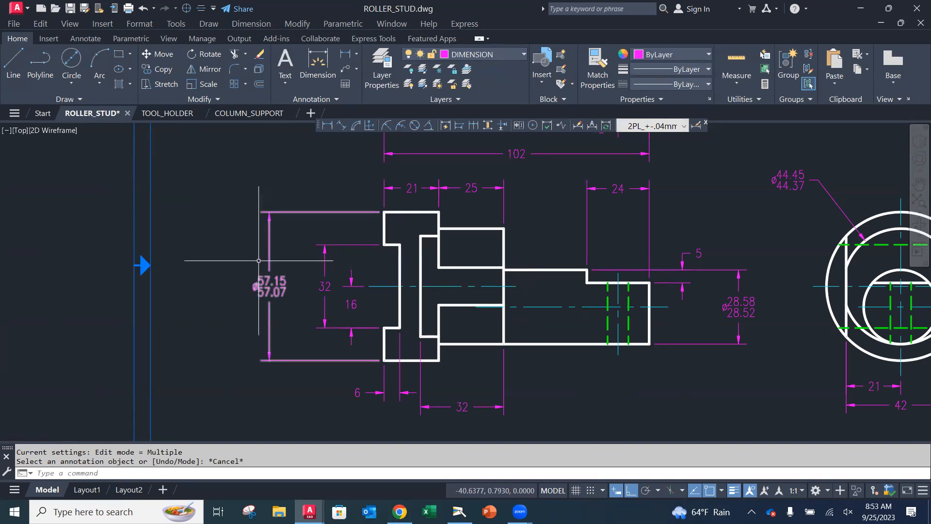
# Create a new dimension style named 2PL_+-.03mm for all dimensions, starting with 2PL_+-.04mm.
pyautogui.moveTo(402, 285); pyautogui.dragTo(271, 267, button='middle')
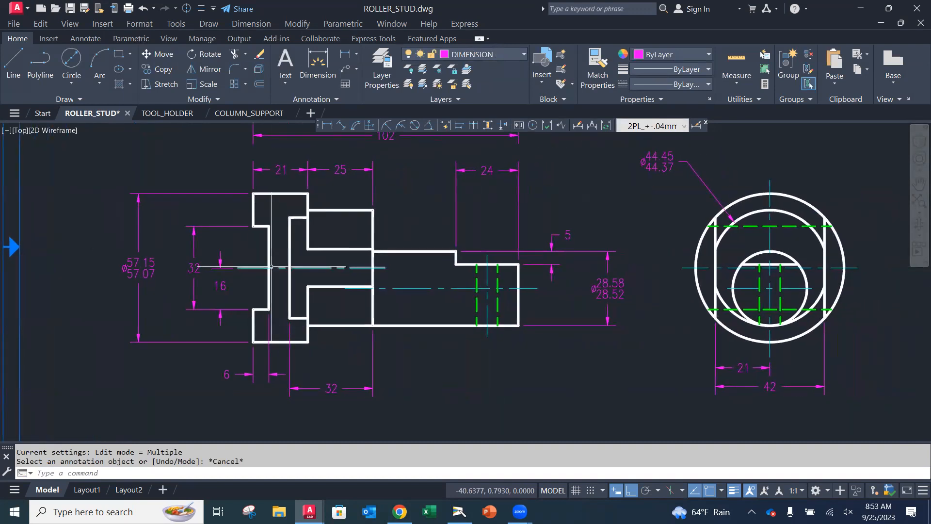
pyautogui.moveTo(471, 271)
pyautogui.mouseDown(button='middle')
pyautogui.moveTo(377, 271)
pyautogui.moveTo(292, 307)
pyautogui.mouseUp(button='middle')
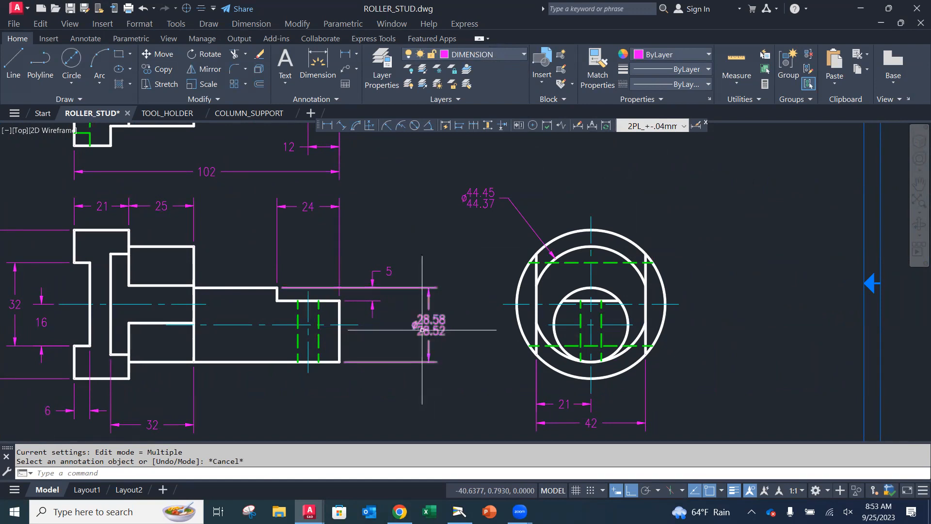
pyautogui.moveTo(422, 330)
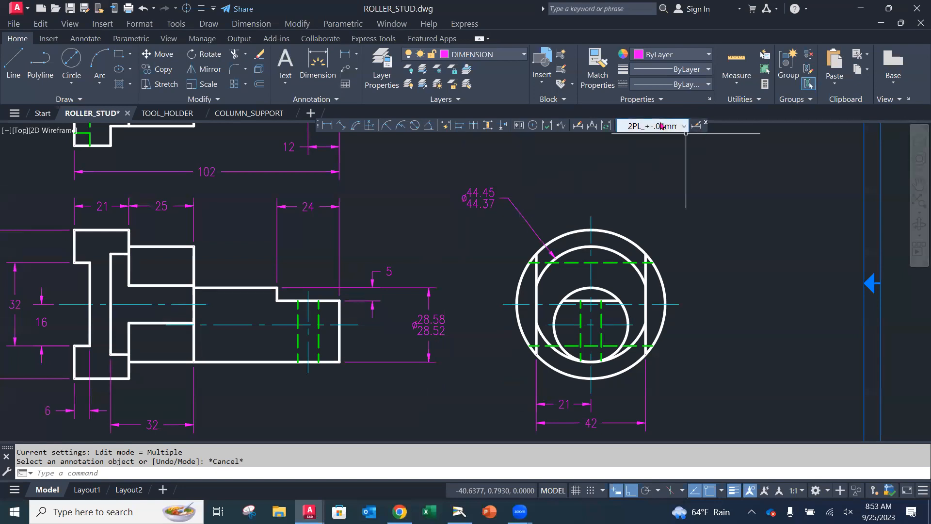
pyautogui.click(696, 125)
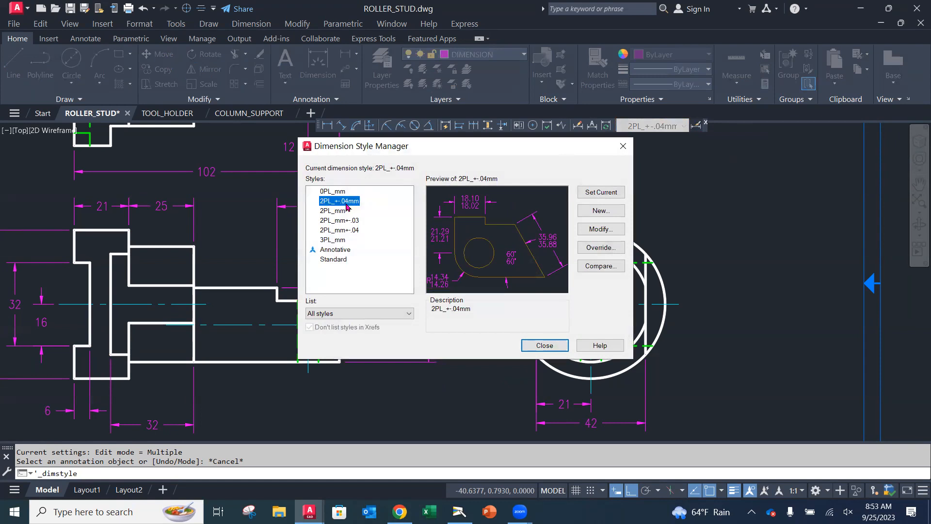
pyautogui.click(595, 211)
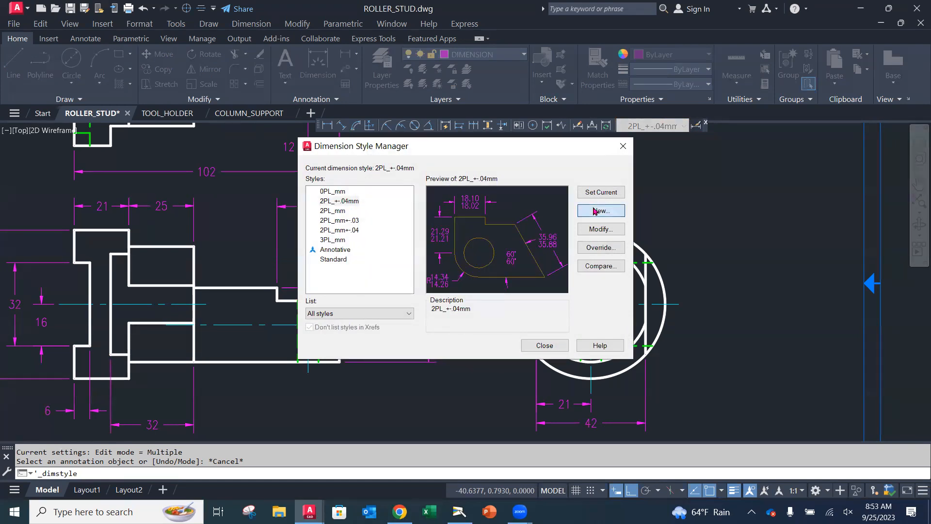
pyautogui.moveTo(451, 106); pyautogui.dragTo(409, 102)
pyautogui.press('BackSpace')
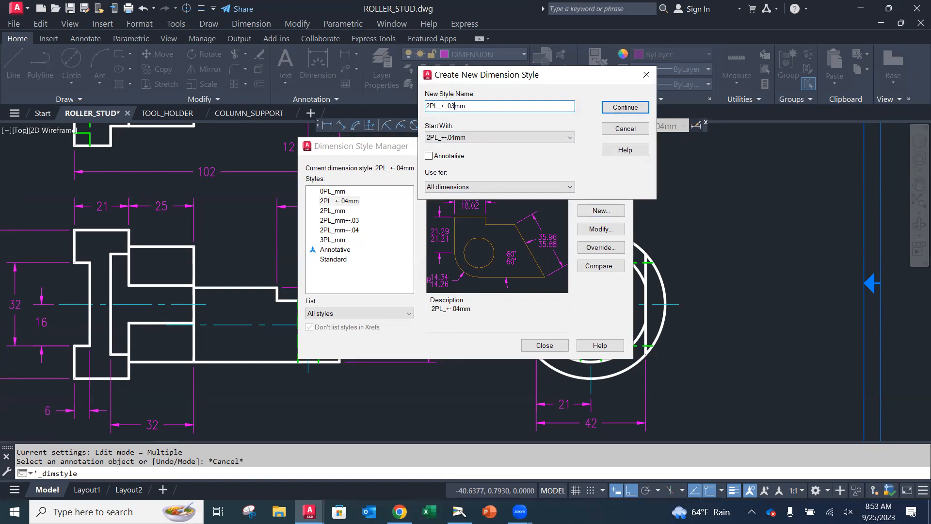
pyautogui.click(626, 108)
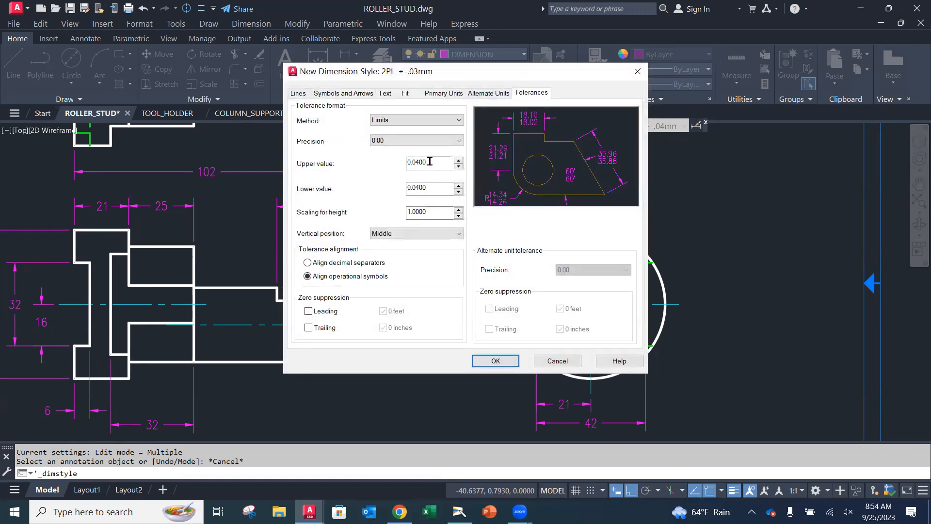
# Set the upper and lower tolerance values of the 2PL_+-.03mm style to 0.03 and make that style current.
pyautogui.press('BackSpace')
pyautogui.press('BackSpace')
pyautogui.click(435, 187)
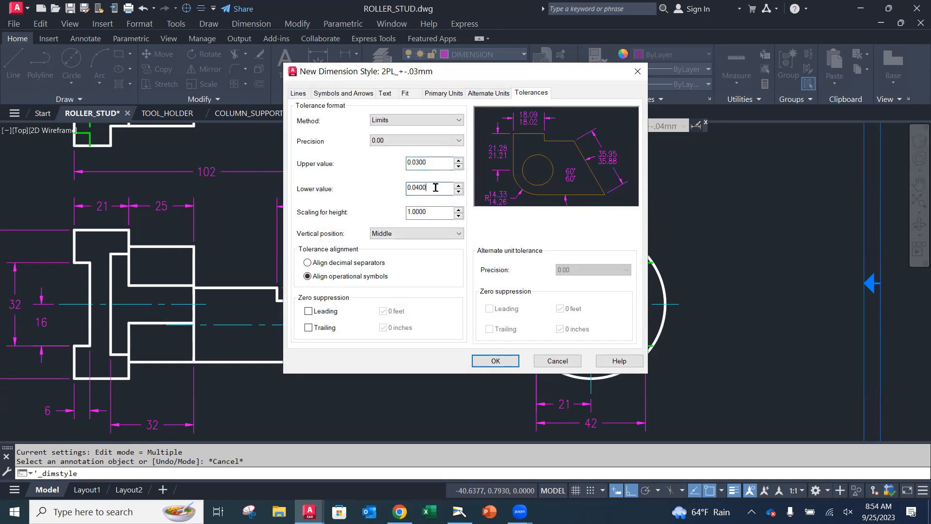
pyautogui.press('BackSpace')
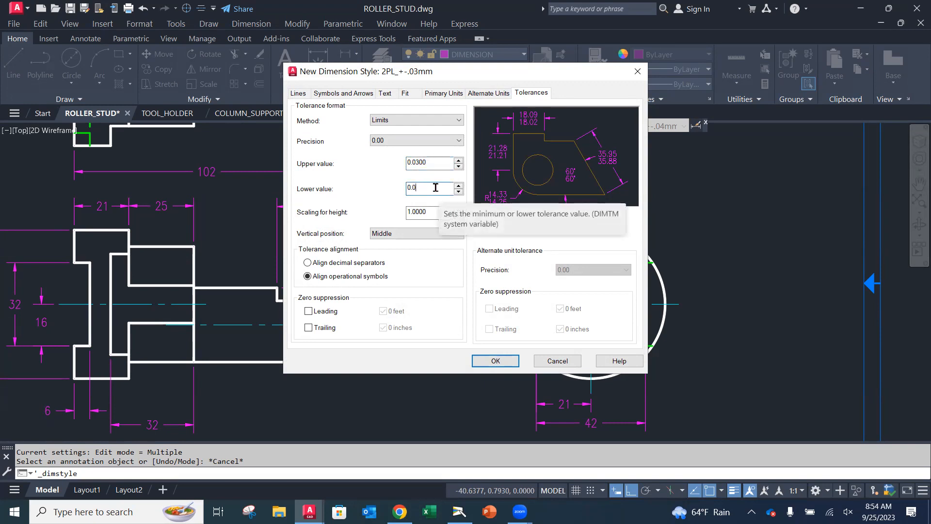
pyautogui.write('3')
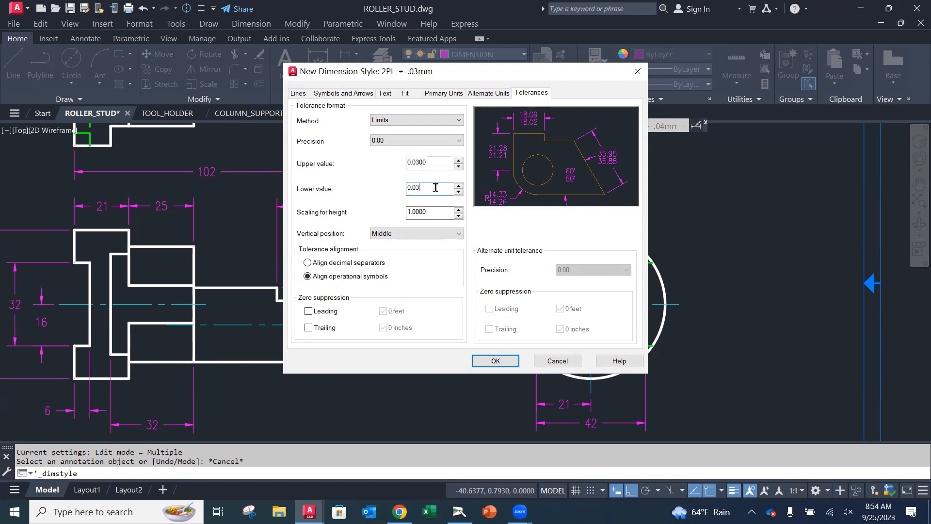
pyautogui.click(479, 360)
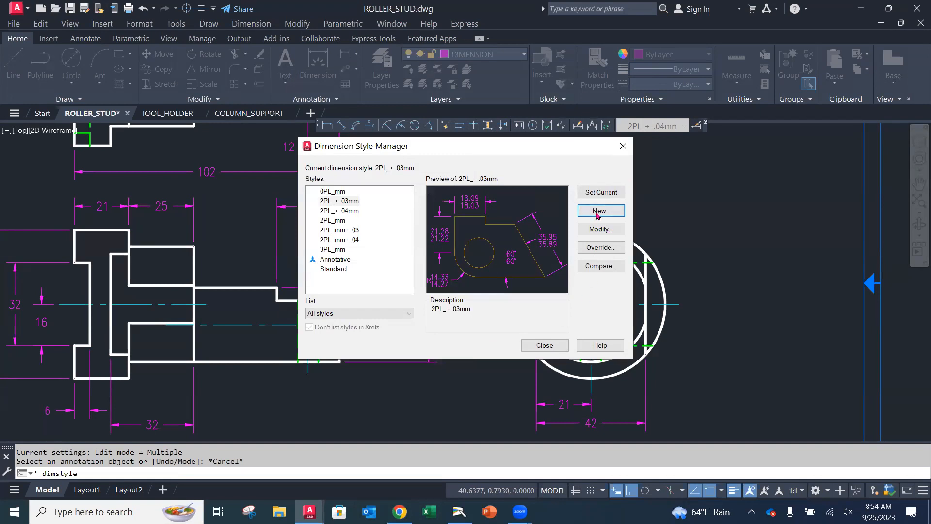
pyautogui.click(601, 192)
pyautogui.click(541, 346)
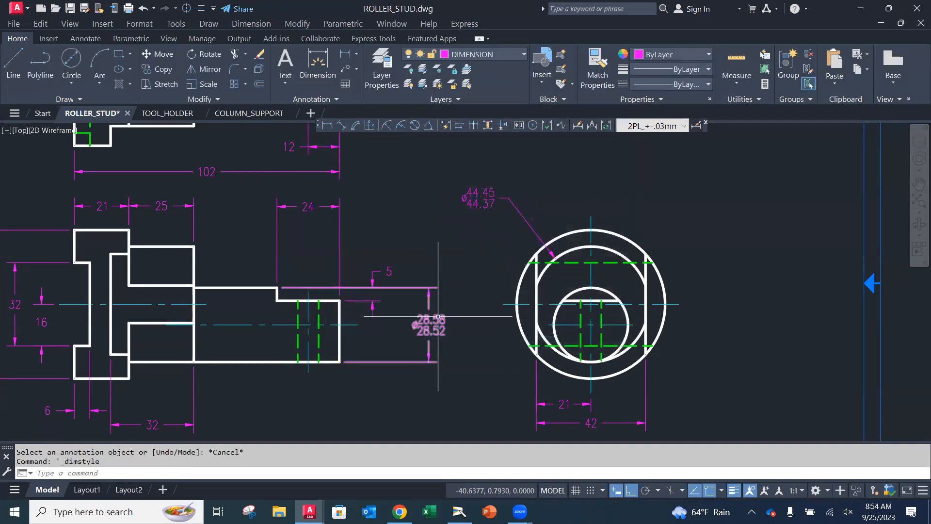
# Replace the shaft's diameter dimension in the front view with a new vertical linear dimension across the full shaft height, beyond the 5 dimension.
pyautogui.scroll(2, 438, 316)
pyautogui.click(423, 311)
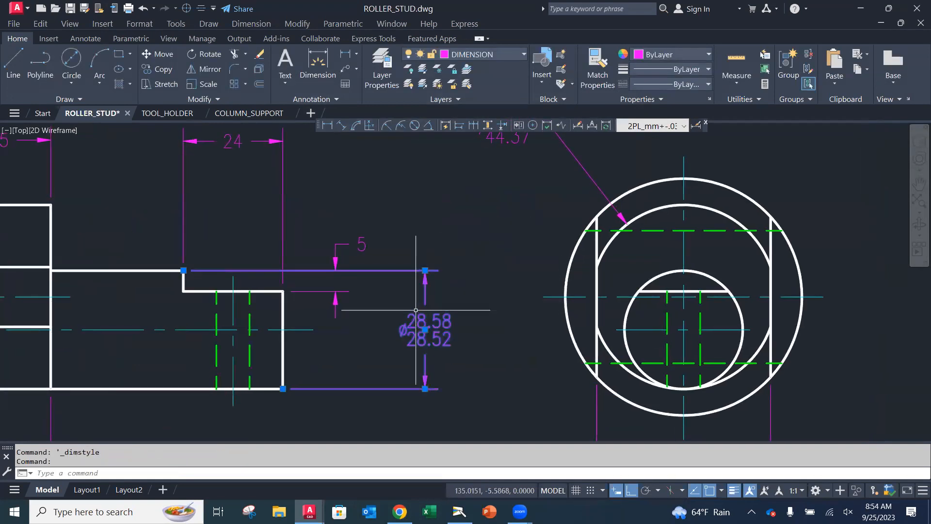
pyautogui.press('Delete')
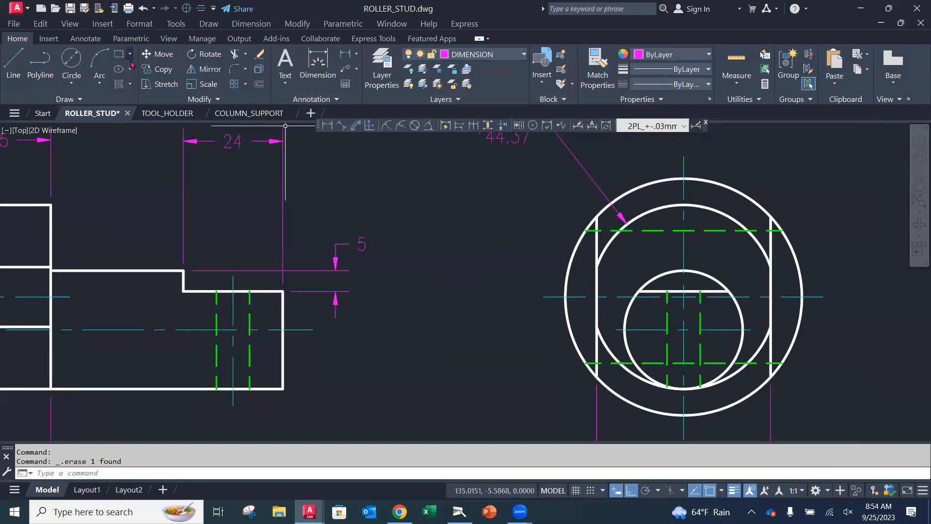
pyautogui.click(317, 65)
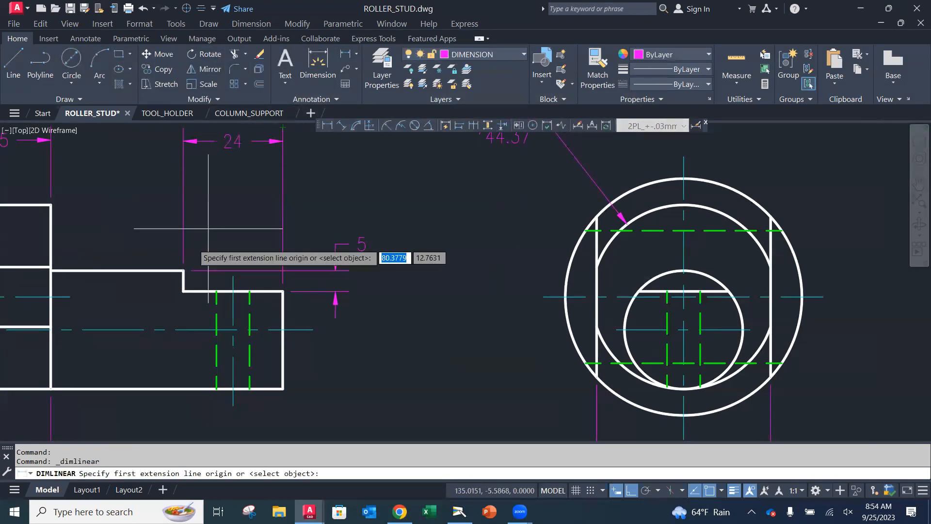
pyautogui.click(184, 291)
pyautogui.click(283, 388)
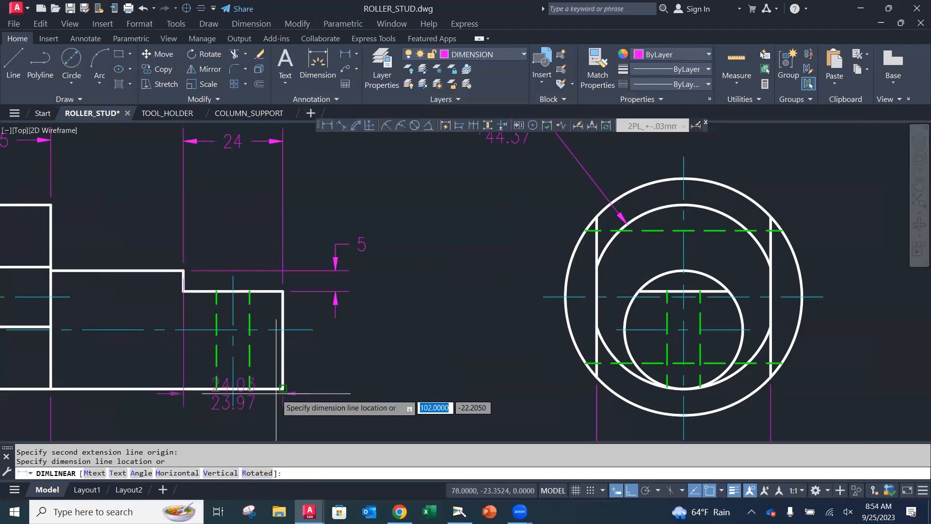
pyautogui.click(417, 318)
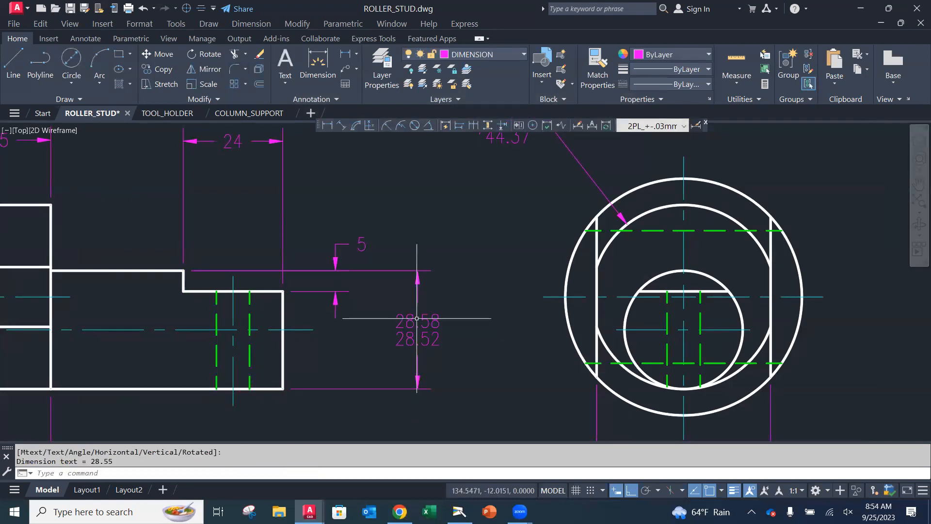
# Insert a diameter symbol in front of the new shaft dimension's text.
pyautogui.doubleClick(417, 329)
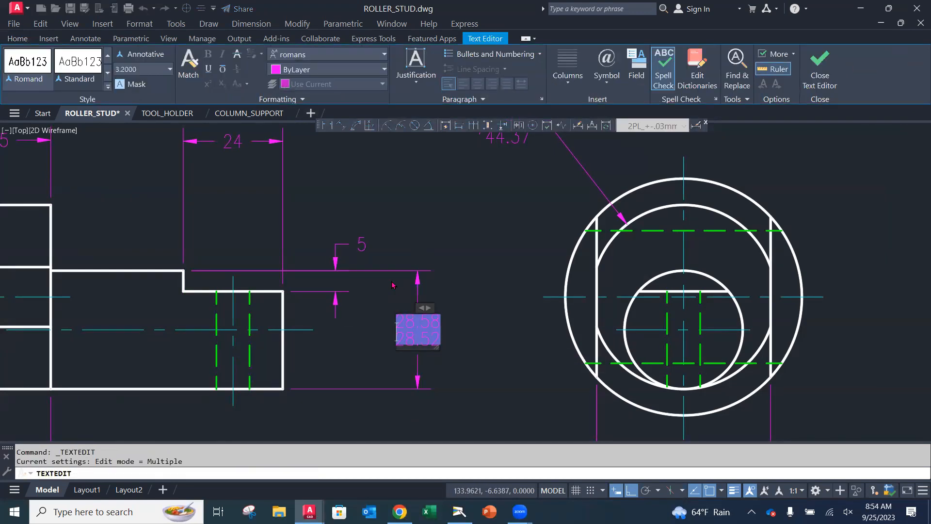
pyautogui.click(607, 65)
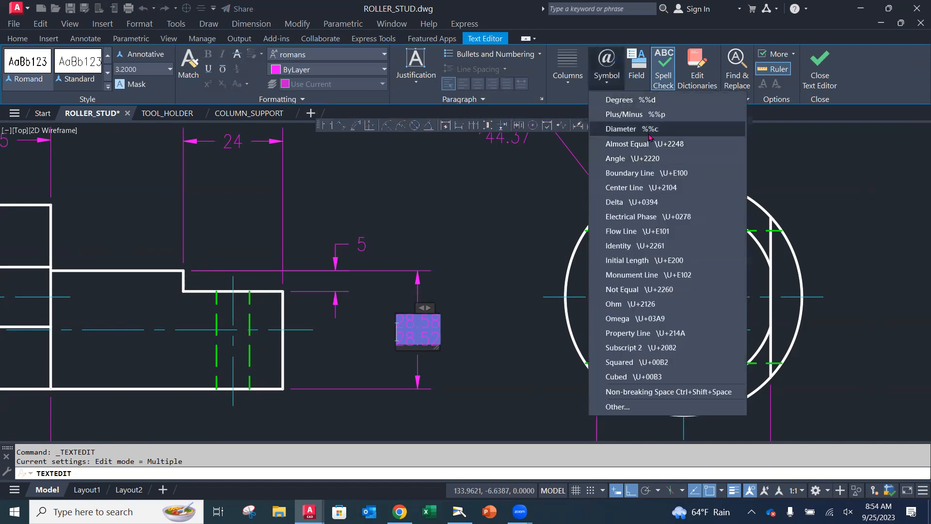
pyautogui.click(646, 130)
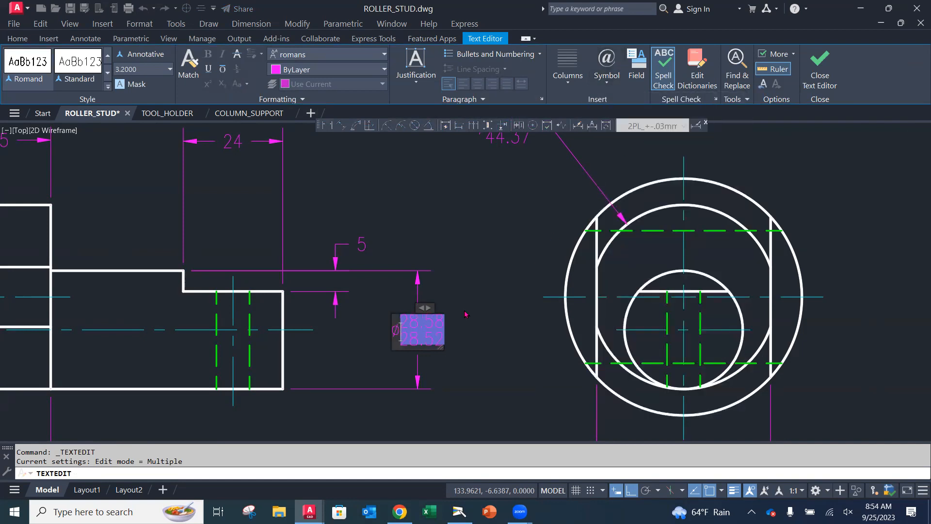
pyautogui.click(492, 214)
pyautogui.press('Escape')
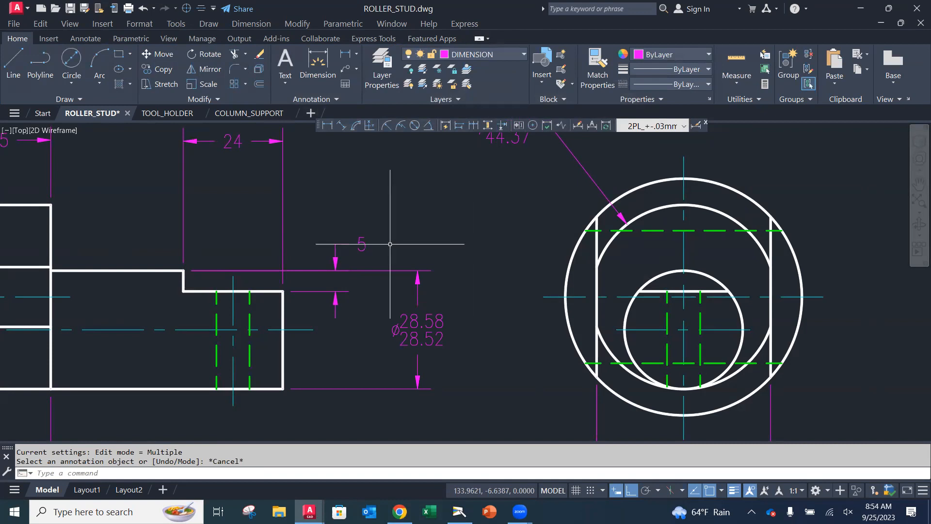
# Save the ROLLER_STUD drawing.
pyautogui.scroll(-3, 390, 244)
pyautogui.scroll(-3, 395, 246)
pyautogui.scroll(2, 427, 235)
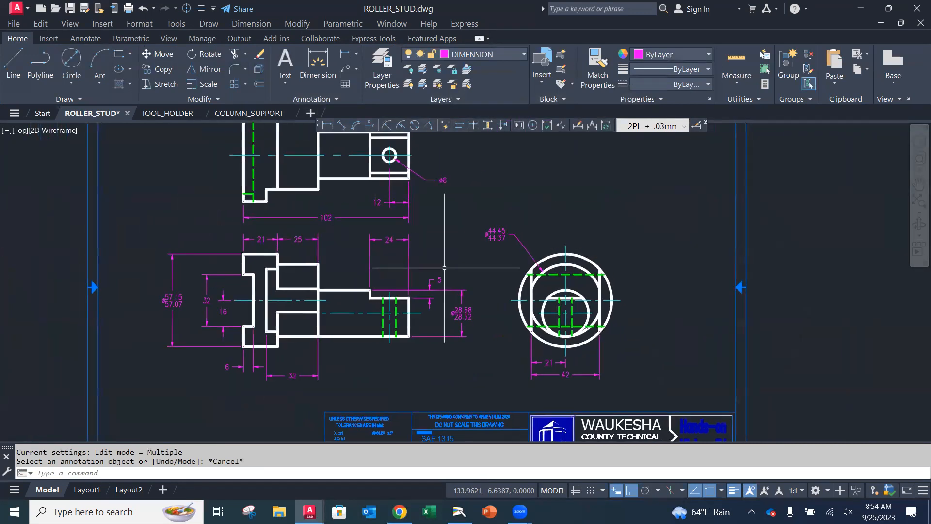
pyautogui.moveTo(451, 275)
pyautogui.mouseDown(button='middle')
pyautogui.moveTo(412, 309)
pyautogui.moveTo(409, 330)
pyautogui.mouseUp(button='middle')
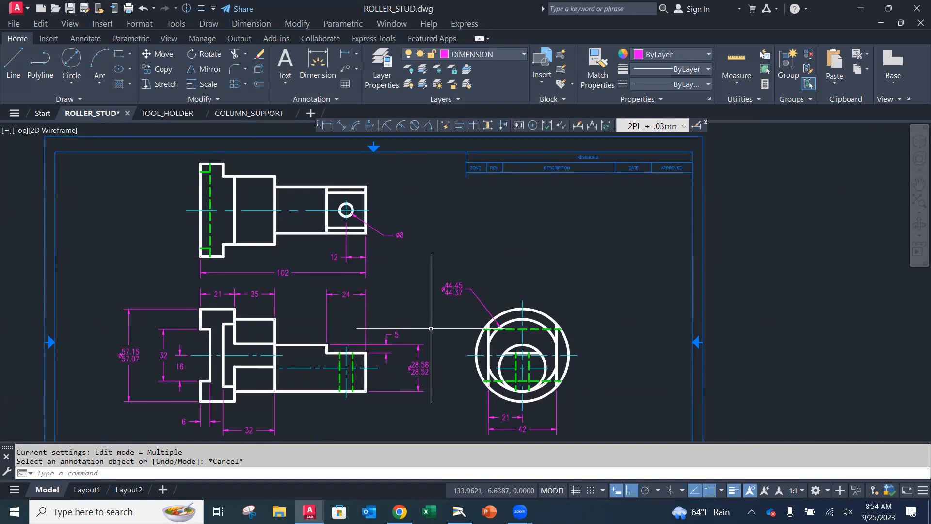
pyautogui.moveTo(422, 339); pyautogui.dragTo(484, 255, button='middle')
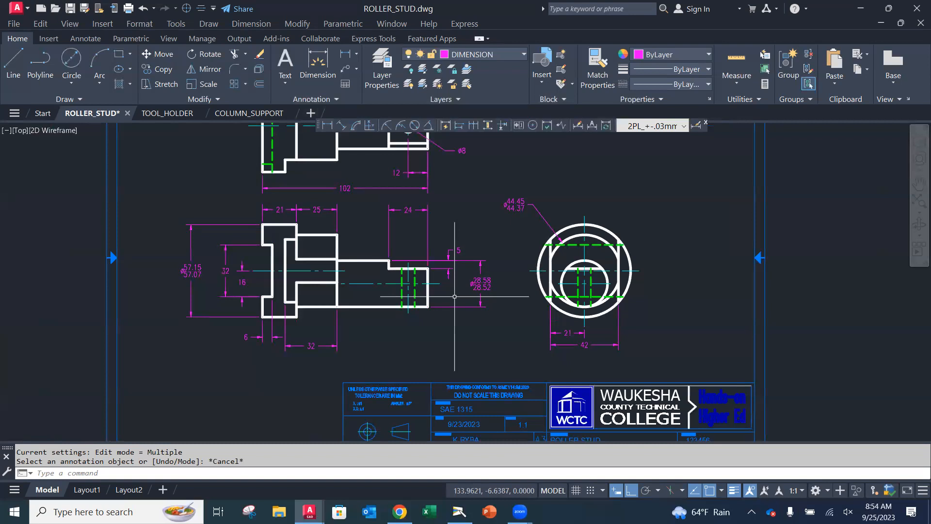
pyautogui.scroll(-3, 455, 297)
pyautogui.moveTo(485, 262)
pyautogui.mouseDown(button='middle')
pyautogui.moveTo(422, 280)
pyautogui.moveTo(368, 312)
pyautogui.moveTo(307, 313)
pyautogui.mouseUp(button='middle')
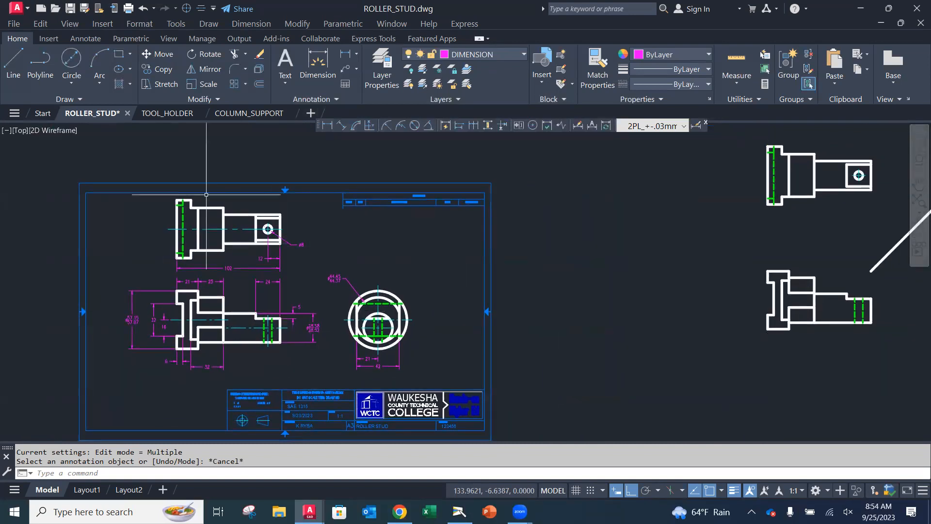
pyautogui.click(22, 24)
pyautogui.click(52, 144)
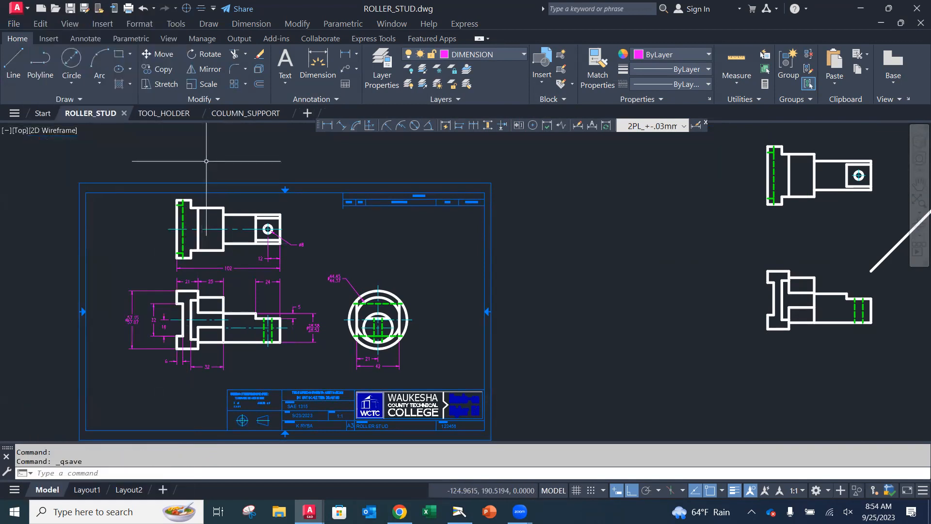
pyautogui.scroll(2, 515, 214)
pyautogui.scroll(-4, 504, 211)
pyautogui.scroll(2, 587, 199)
pyautogui.moveTo(592, 195); pyautogui.dragTo(632, 208, button='middle')
pyautogui.scroll(2, 597, 207)
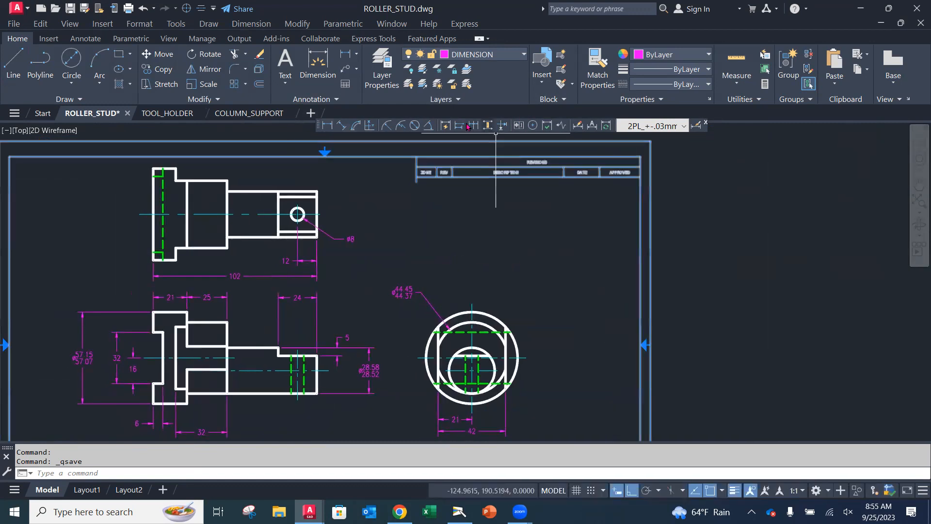